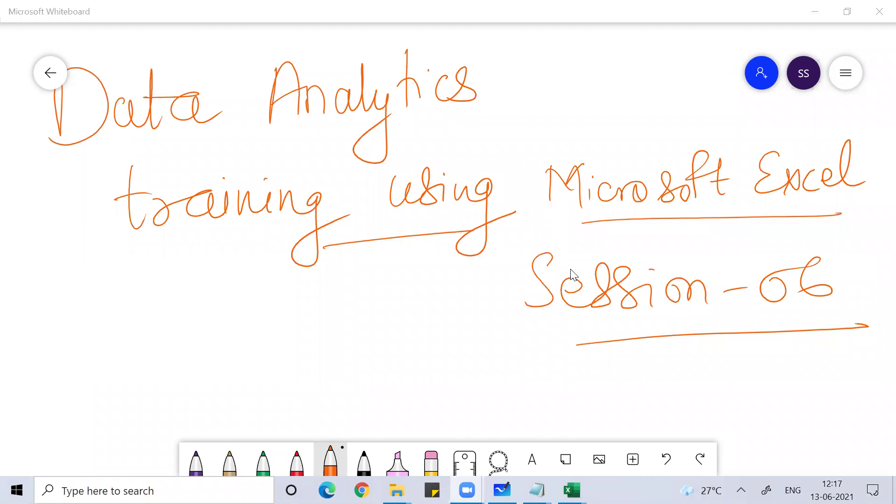
Switch from Whiteboard to the Excel workbook's Age Calculation sheet.
{"action": "key", "text": "alt+Tab"}
{"action": "key", "text": "alt+Tab"}
{"action": "key", "text": "alt+Tab"}
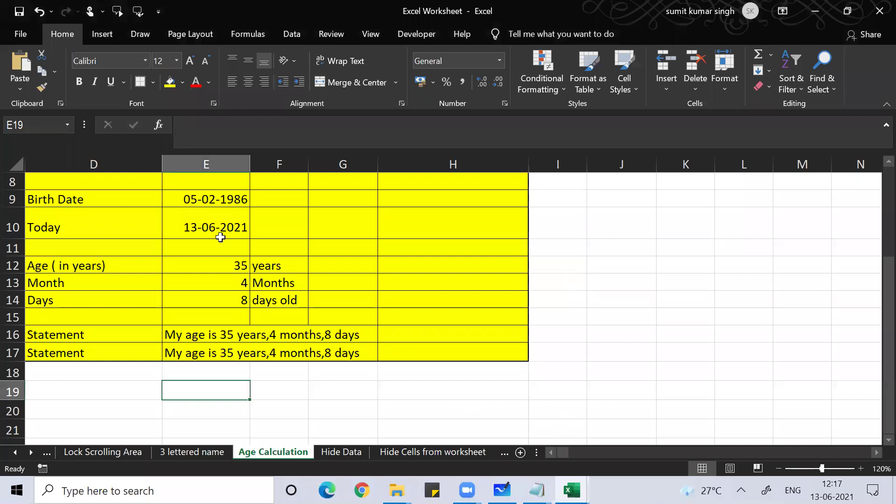
Select cell D20, then view the workbook's Info page and its Protect Workbook options.
{"action": "left_click", "coordinate": [107, 405]}
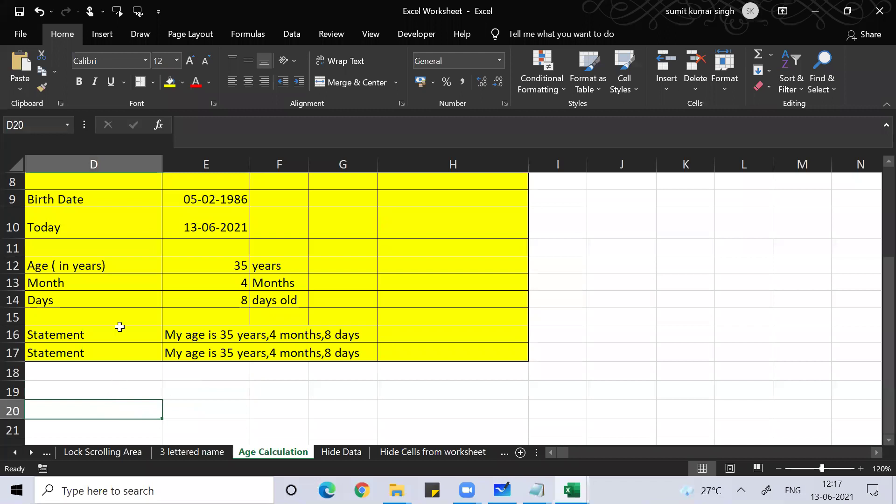
{"action": "left_click", "coordinate": [28, 30]}
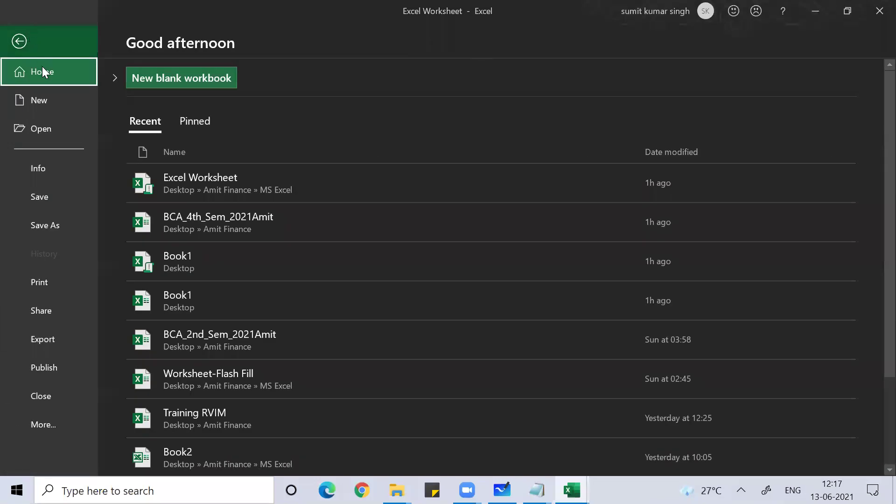
{"action": "left_click", "coordinate": [49, 180]}
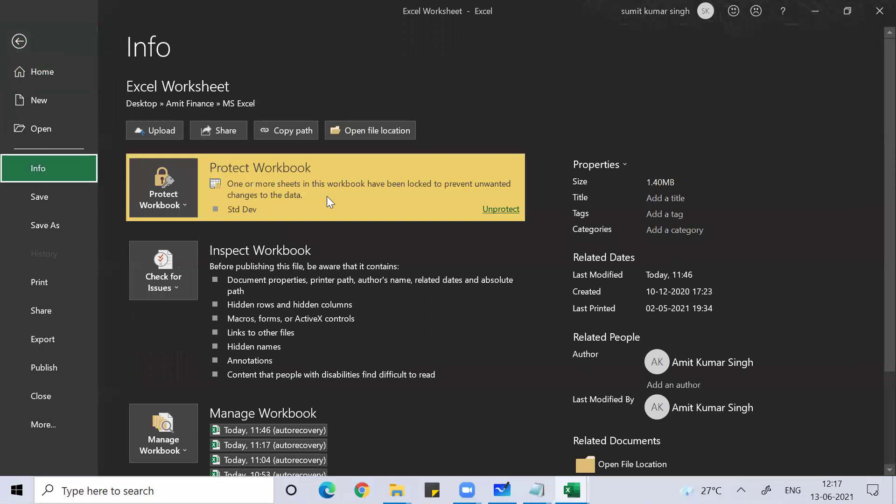
{"action": "left_click", "coordinate": [506, 210]}
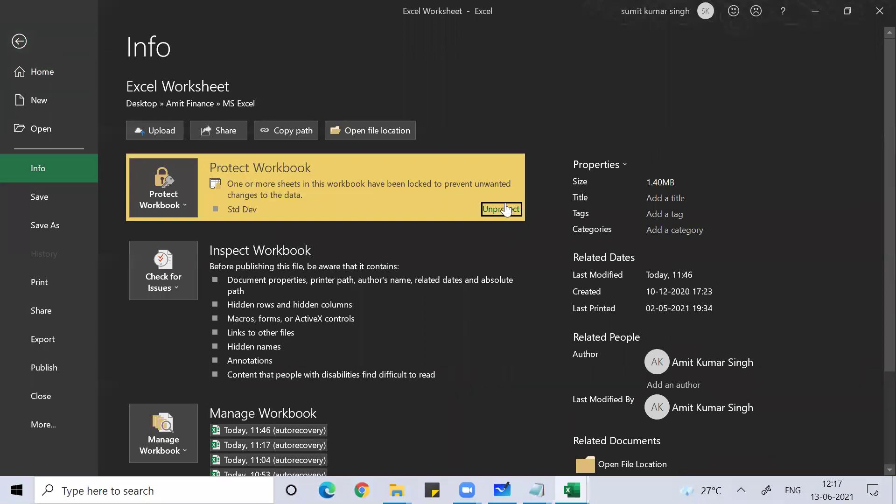
{"action": "left_click", "coordinate": [159, 205]}
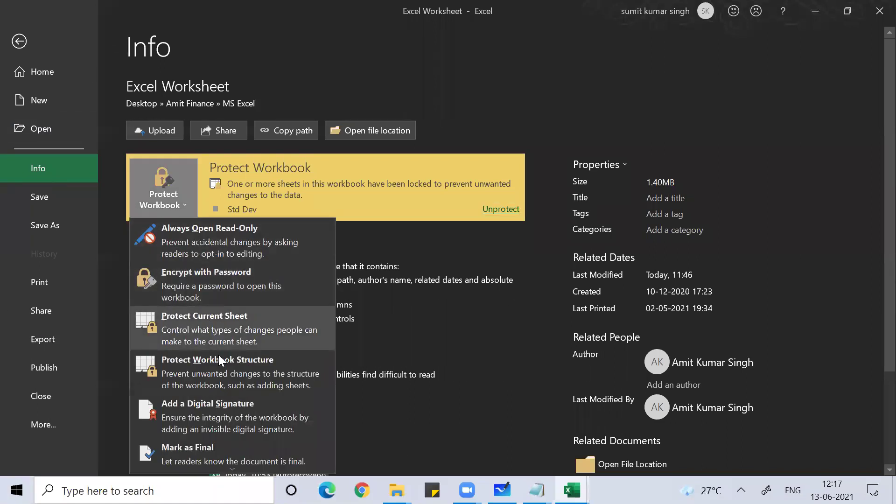
Encrypt the workbook with an opening password, entering it twice to confirm.
{"action": "left_click", "coordinate": [217, 280]}
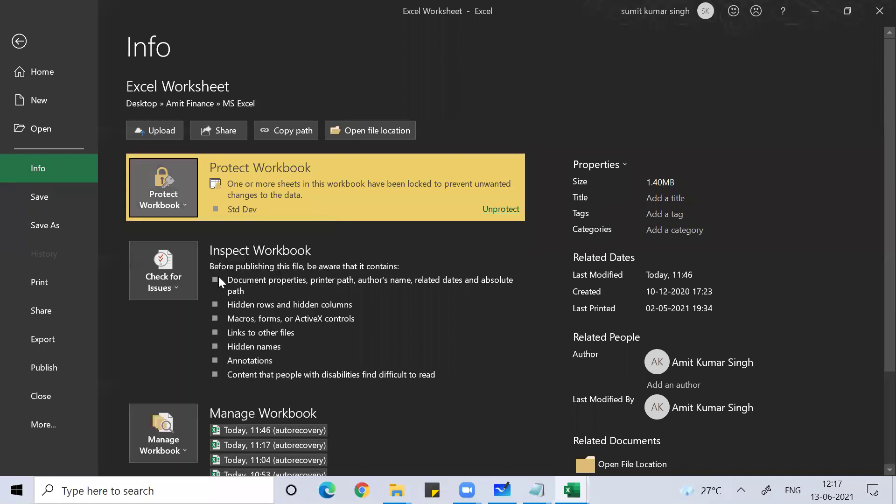
{"action": "key", "text": "Return"}
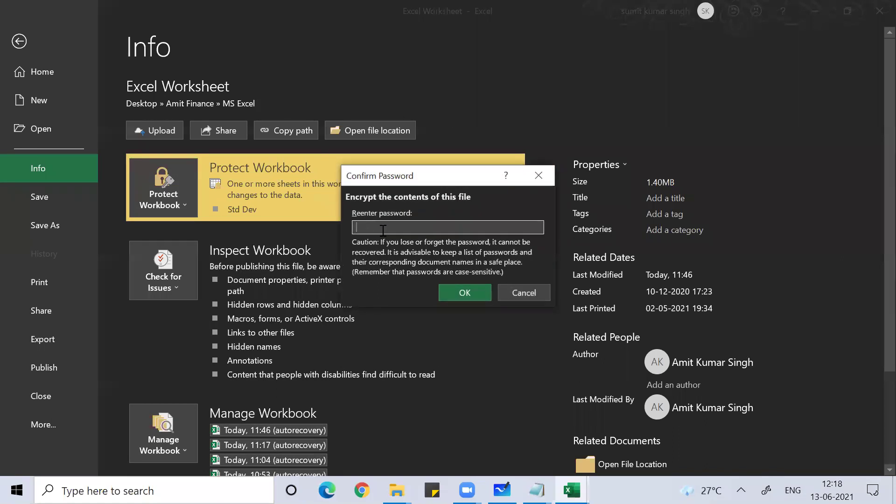
{"action": "key", "text": "Return"}
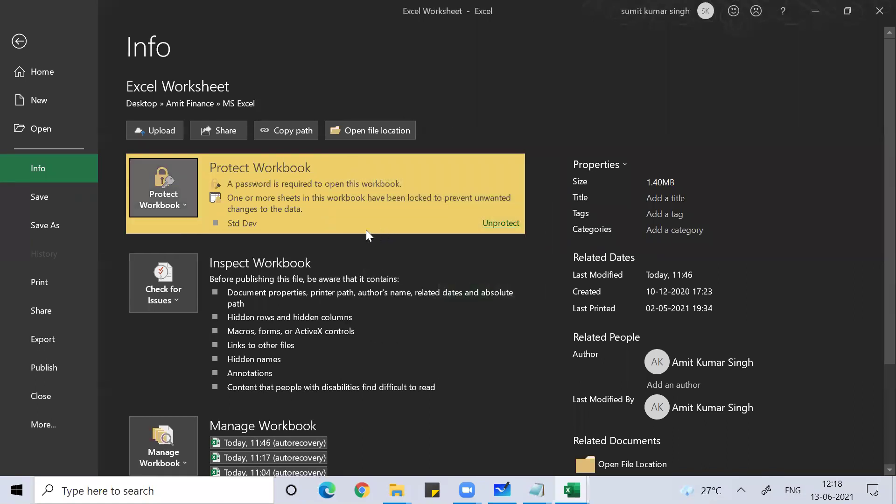
Remove the opening password again and return to the Age Calculation sheet.
{"action": "left_click", "coordinate": [172, 207]}
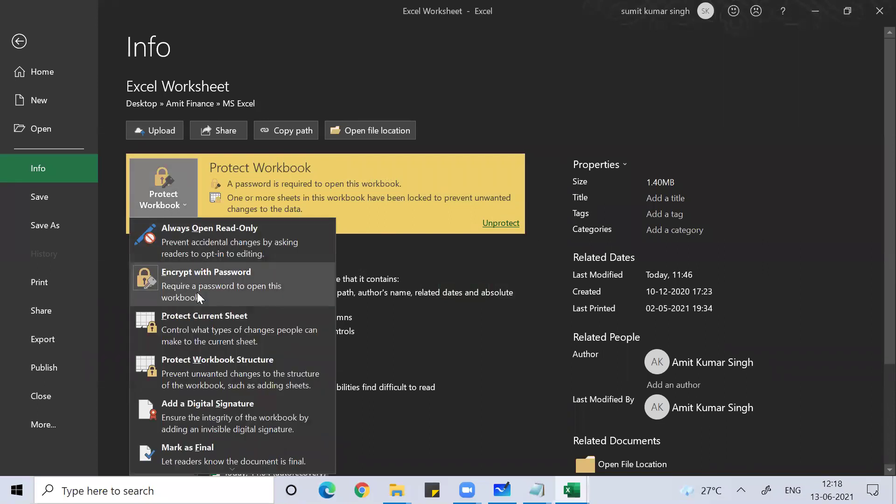
{"action": "left_click", "coordinate": [197, 293]}
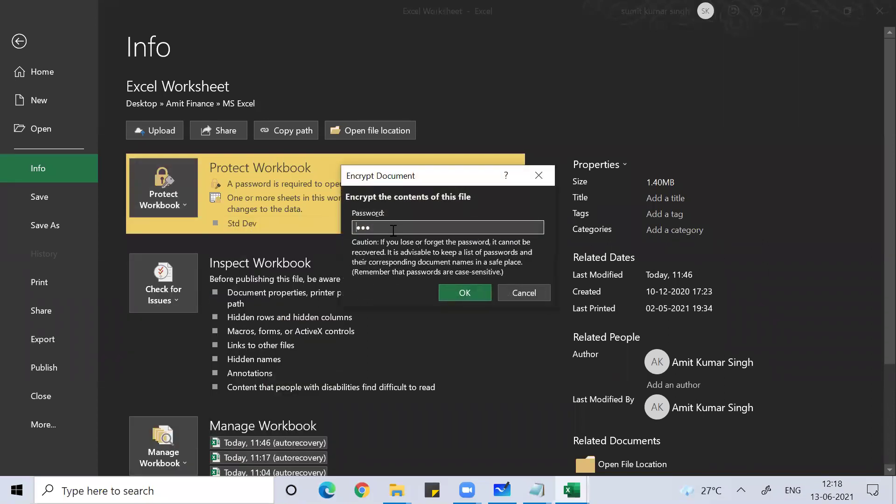
{"action": "key", "text": "BackSpace"}
{"action": "key", "text": "BackSpace"}
{"action": "key", "text": "BackSpace"}
{"action": "left_click", "coordinate": [456, 290]}
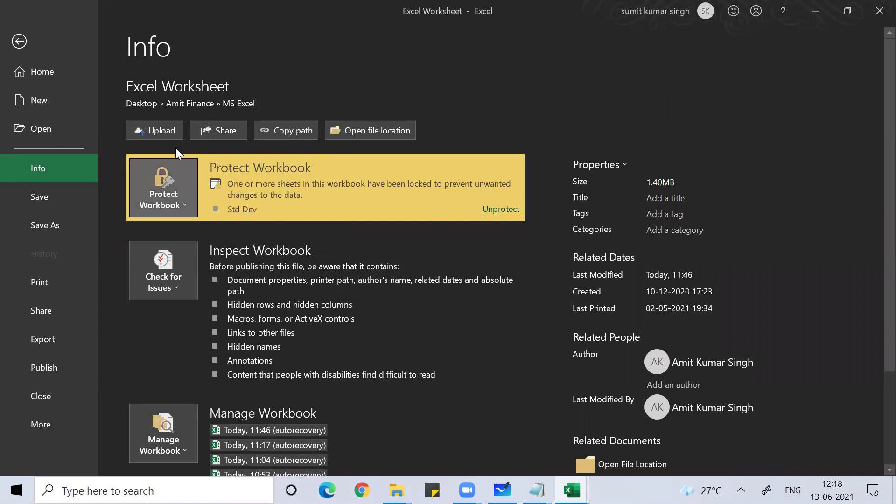
{"action": "key", "text": "Escape"}
Close the workbook and reopen it from its folder, entering the password at the prompt.
{"action": "type", "text": "`"}
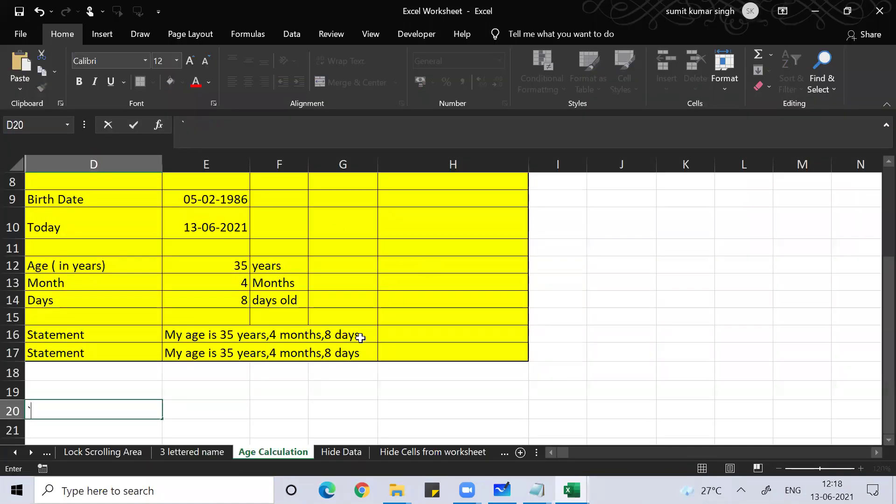
{"action": "left_click", "coordinate": [320, 396]}
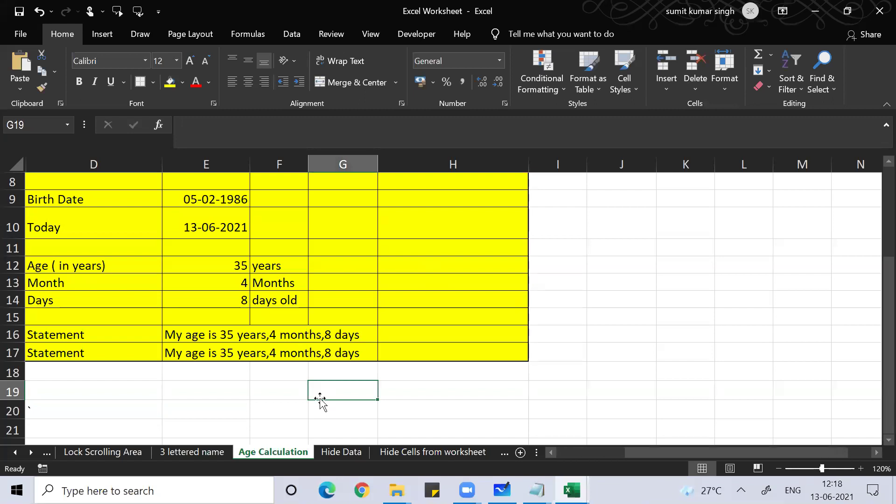
{"action": "left_click", "coordinate": [880, 11]}
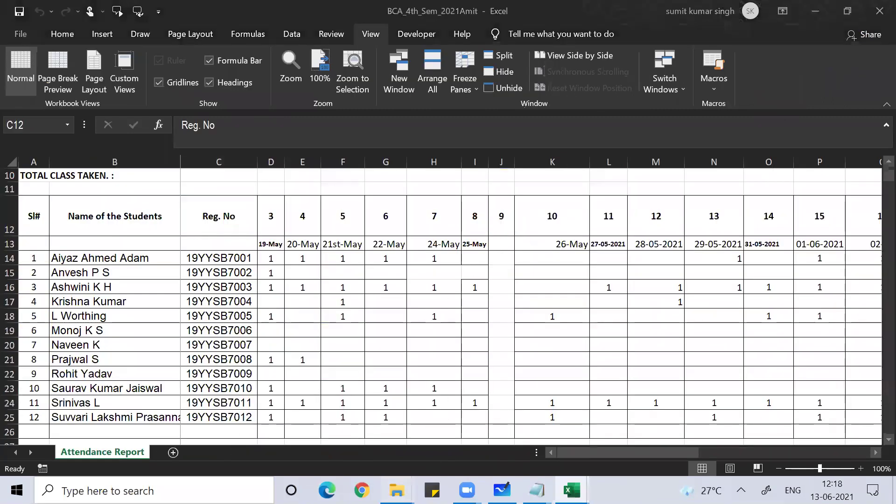
{"action": "left_click", "coordinate": [360, 434]}
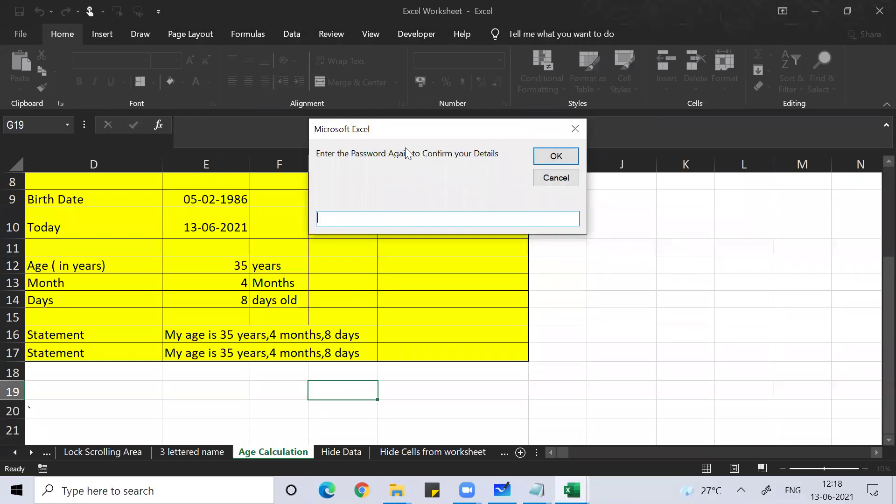
{"action": "key", "text": "Return"}
{"action": "key", "text": "Return"}
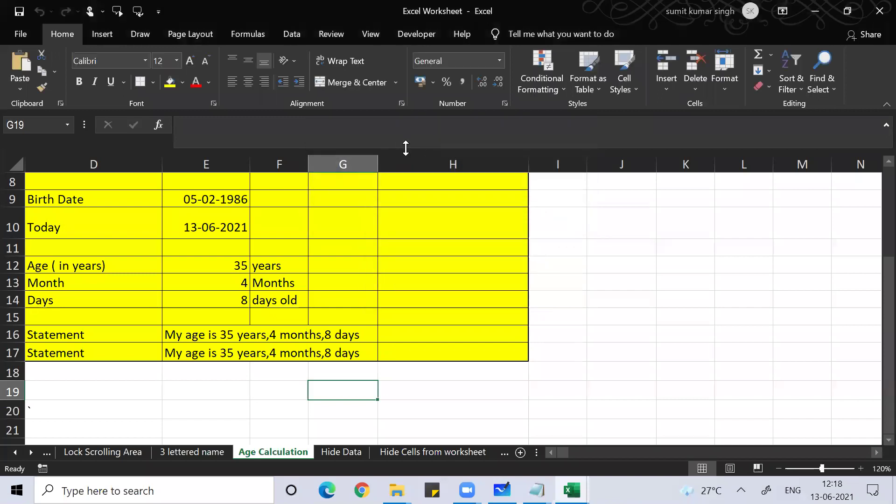
{"action": "left_click", "coordinate": [12, 27]}
Encrypt the workbook with a confirmed opening password, then return to the Age Calculation sheet.
{"action": "left_click", "coordinate": [49, 169]}
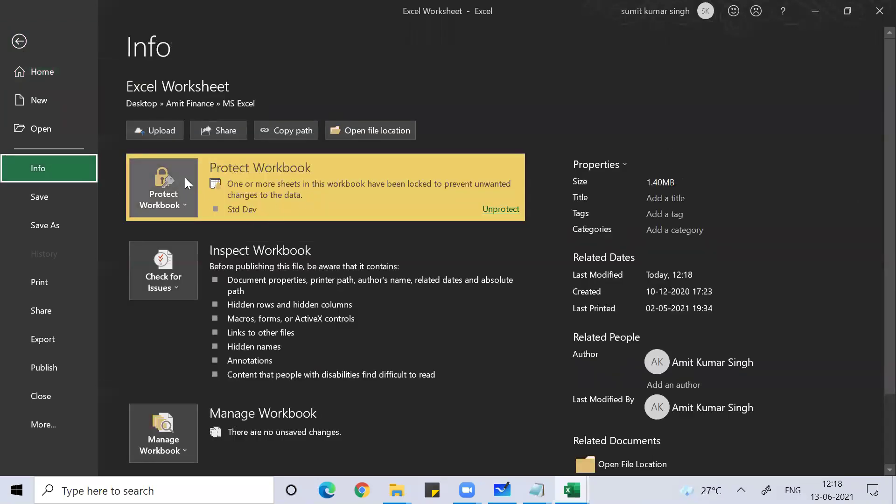
{"action": "left_click", "coordinate": [175, 205]}
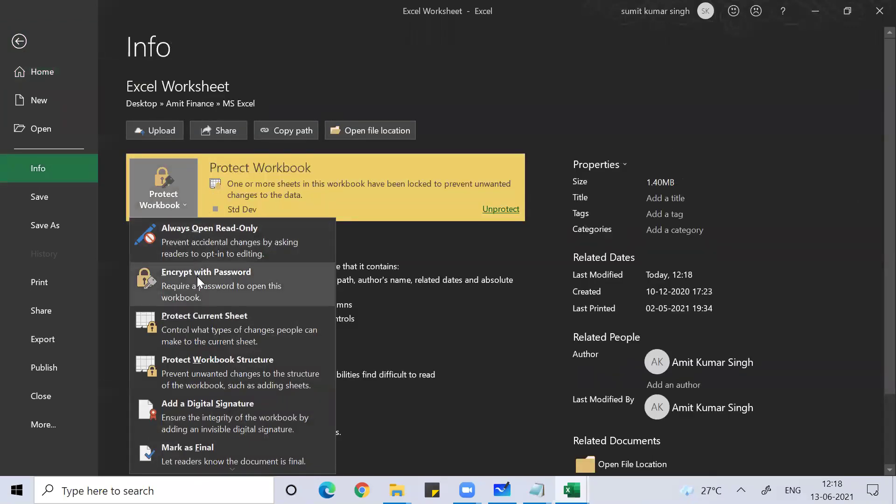
{"action": "left_click", "coordinate": [197, 277]}
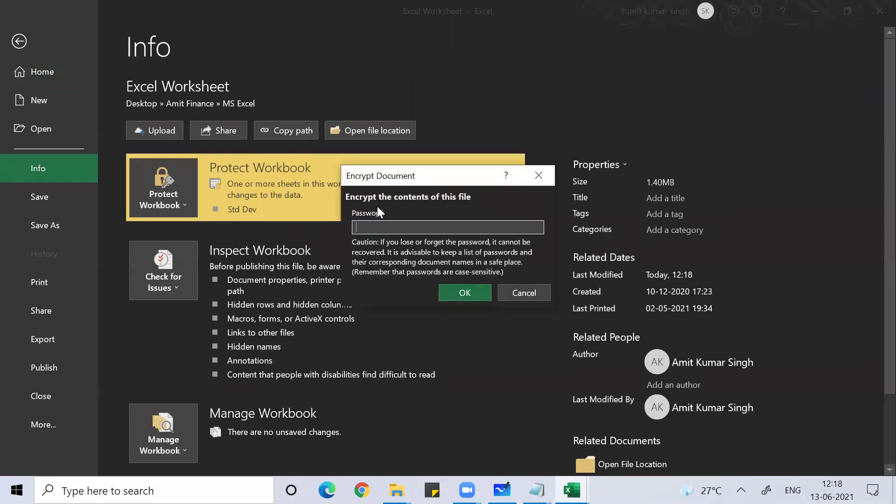
{"action": "key", "text": "Return"}
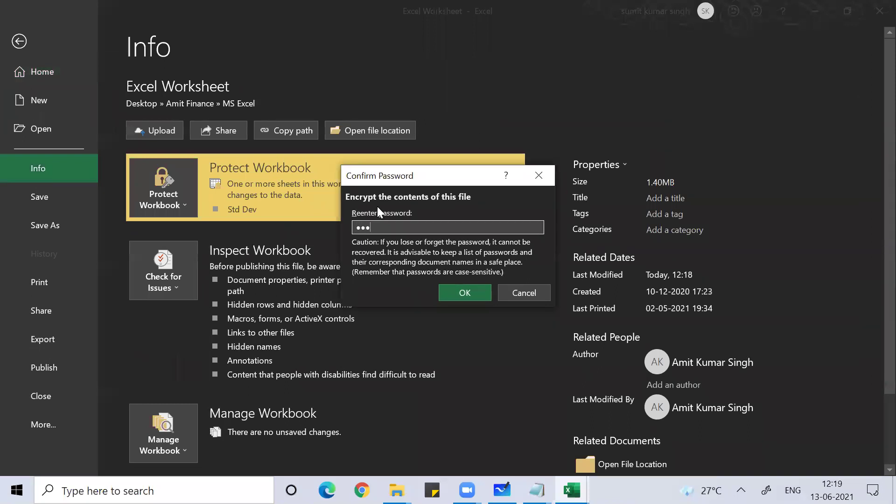
{"action": "key", "text": "Return"}
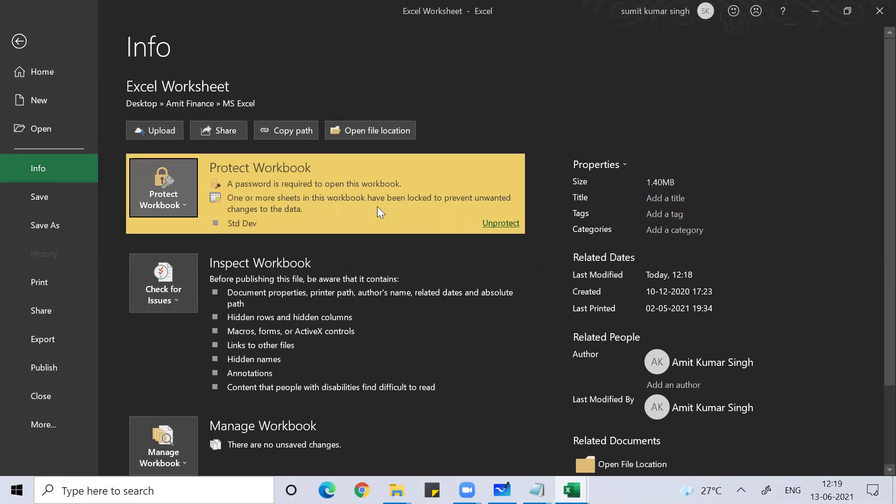
{"action": "key", "text": "Escape"}
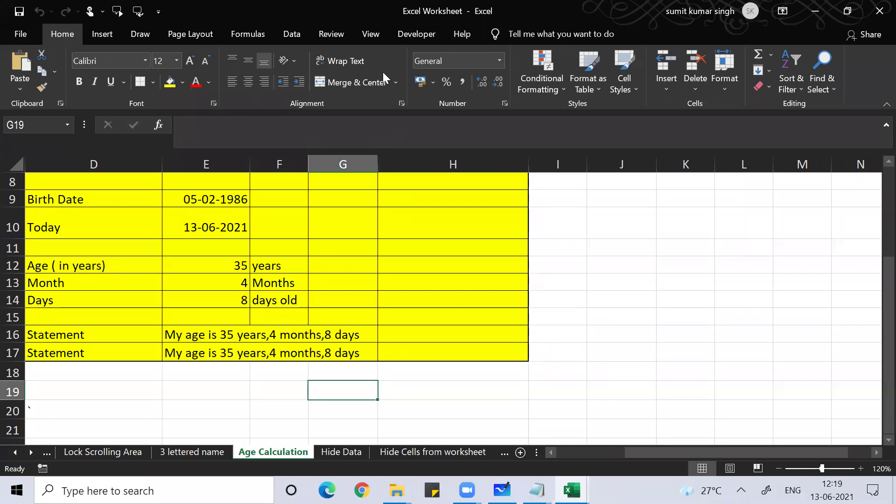
Open the Visual Basic editor and view ThisWorkbook's Workbook_Open password macro under the Workbook object.
{"action": "left_click", "coordinate": [425, 36]}
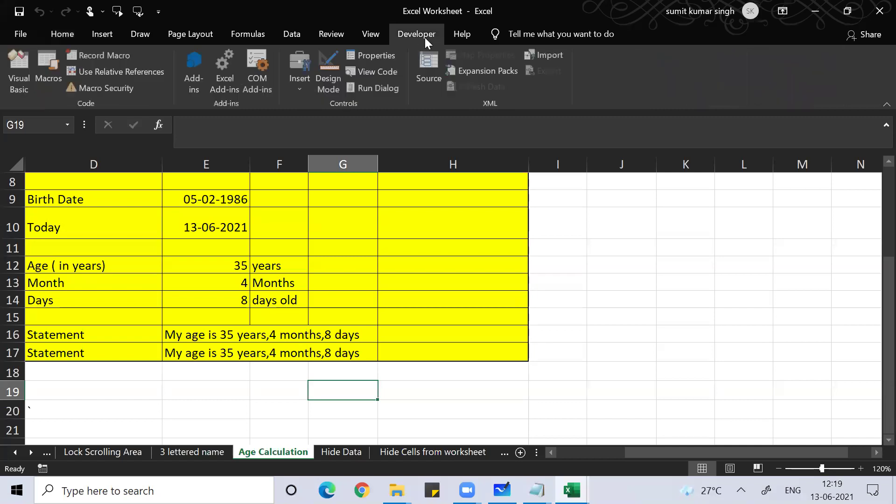
{"action": "left_click", "coordinate": [11, 64]}
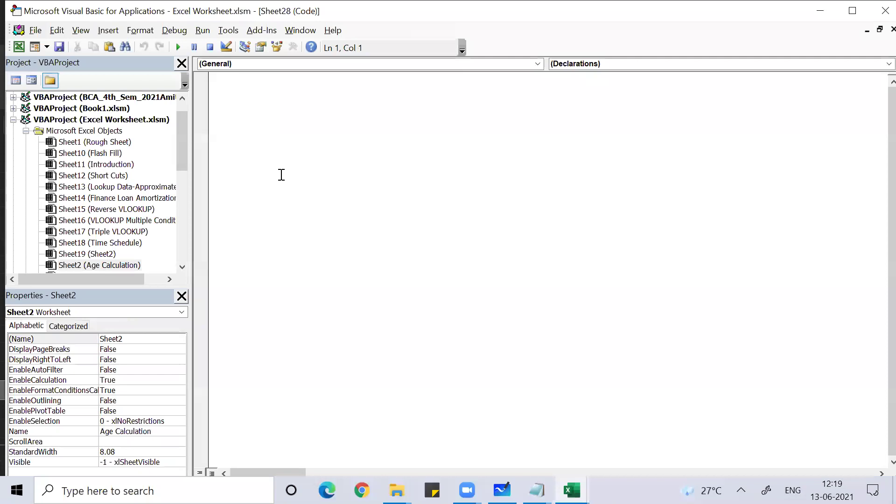
{"action": "left_click_drag", "start_coordinate": [178, 156], "coordinate": [192, 254]}
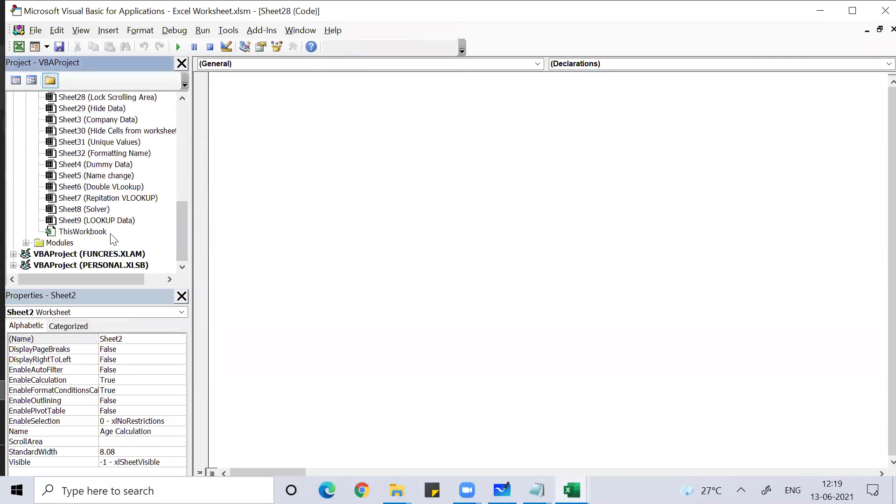
{"action": "double_click", "coordinate": [95, 233]}
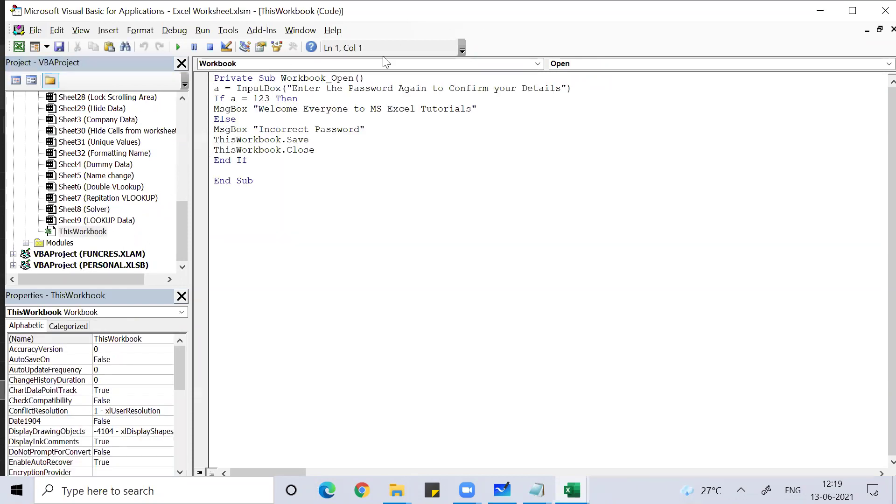
{"action": "left_click", "coordinate": [538, 64]}
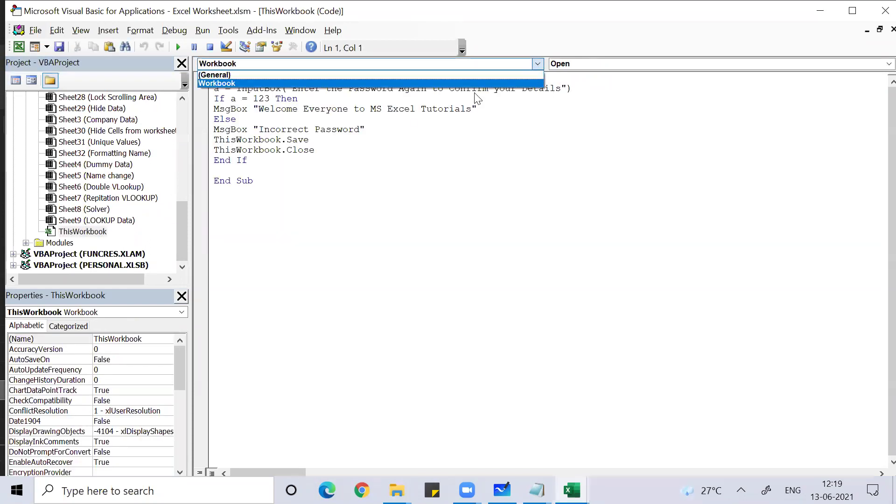
{"action": "left_click", "coordinate": [263, 83]}
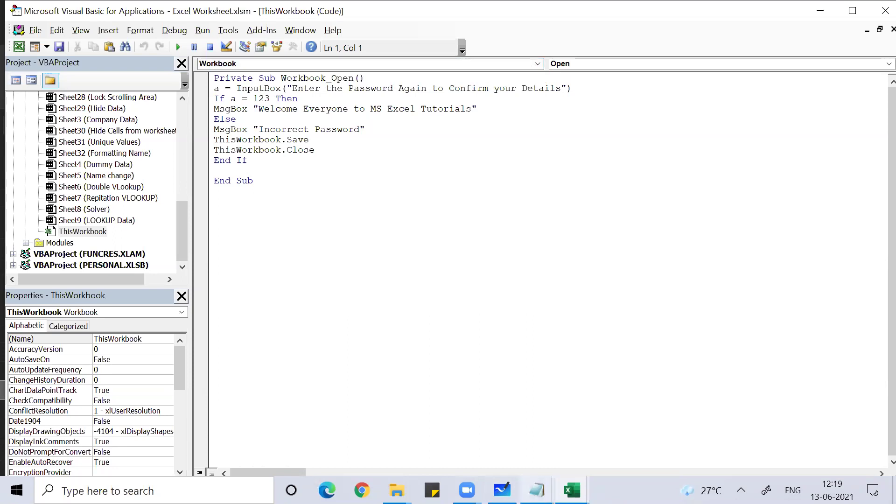
{"action": "left_click", "coordinate": [537, 490]}
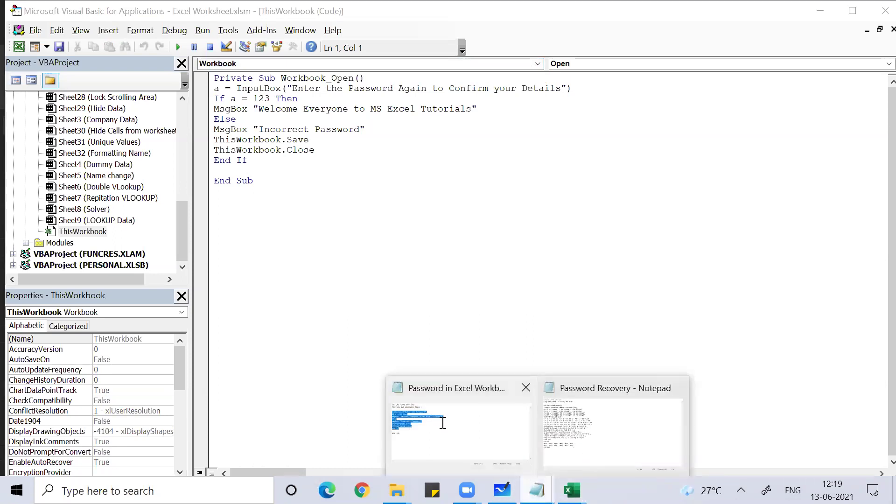
Review the Password in Excel Workbook notes in Notepad, then return to the Excel Worksheet.
{"action": "left_click", "coordinate": [444, 424]}
{"action": "left_click", "coordinate": [248, 243]}
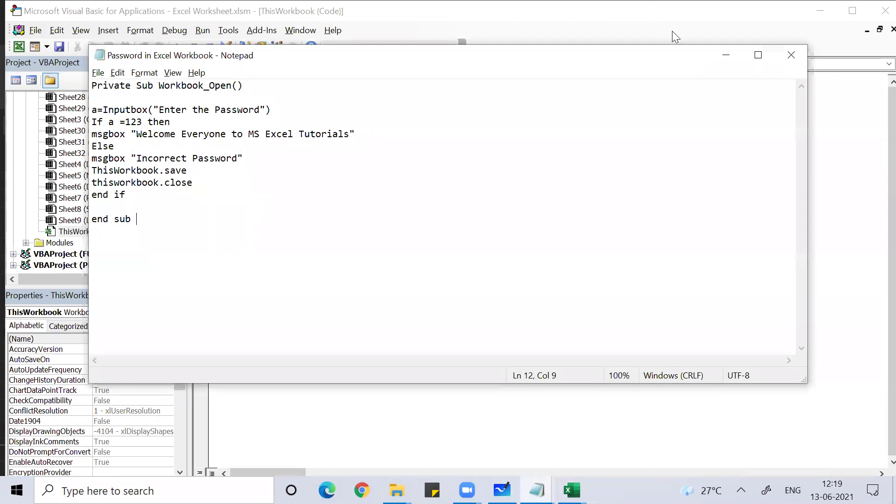
{"action": "left_click", "coordinate": [724, 55]}
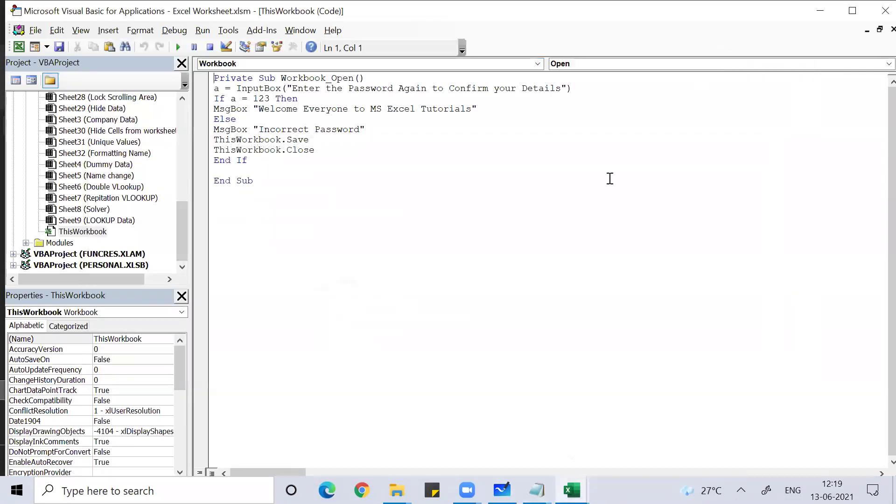
{"action": "key", "text": "alt+Tab"}
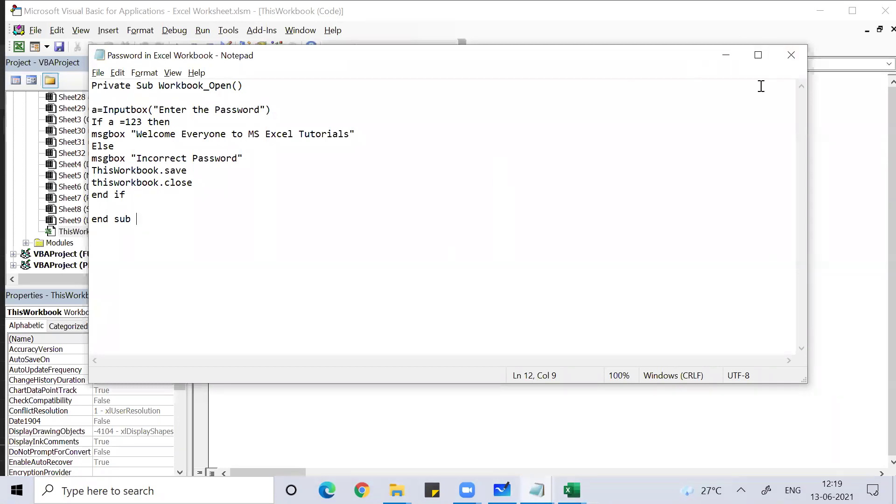
{"action": "key", "text": "alt+Tab"}
{"action": "key", "text": "alt+Tab"}
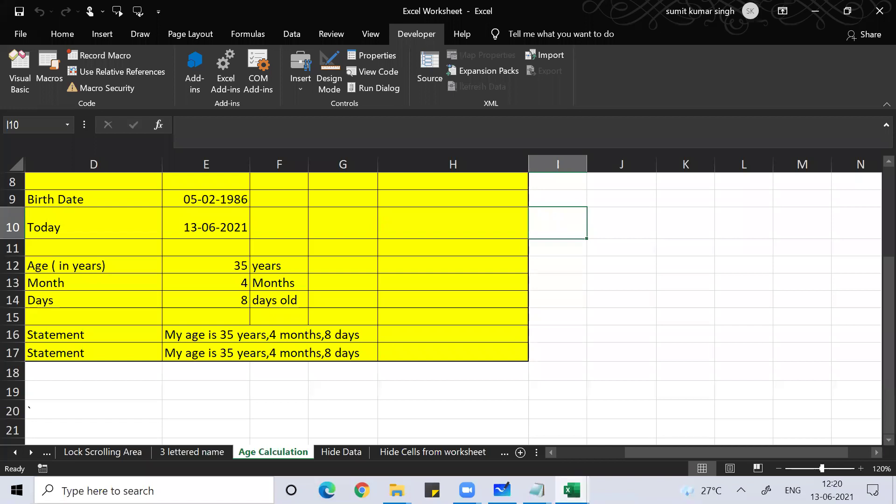
Switch to the blank Book1 workbook and select cell H31.
{"action": "left_click", "coordinate": [571, 490]}
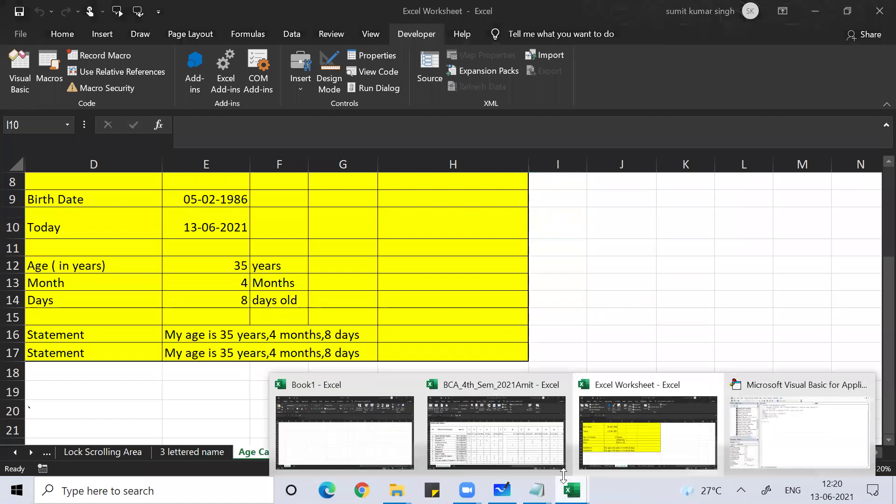
{"action": "left_click", "coordinate": [390, 467]}
{"action": "left_click", "coordinate": [363, 332]}
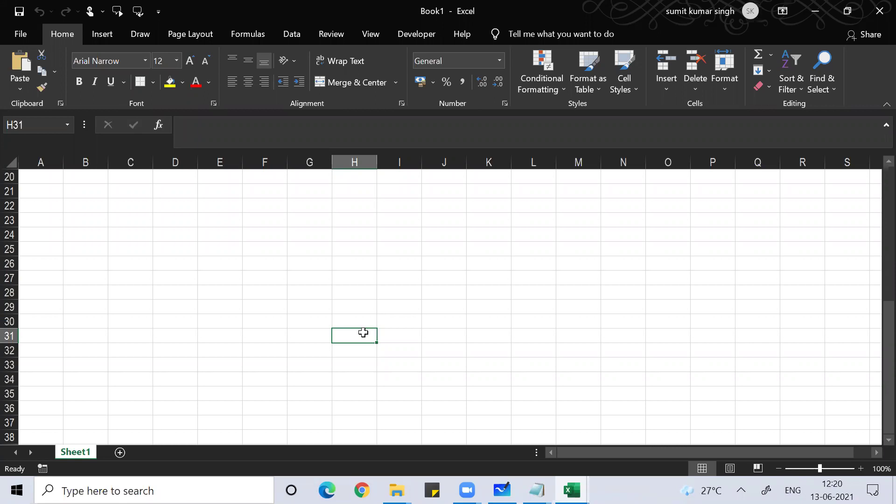
Clear the stray text from H31 and open the Visual Basic editor with Alt+F11.
{"action": "double_click", "coordinate": [363, 332]}
{"action": "type", "text": "dl"}
{"action": "key", "text": "BackSpace"}
{"action": "key", "text": "BackSpace"}
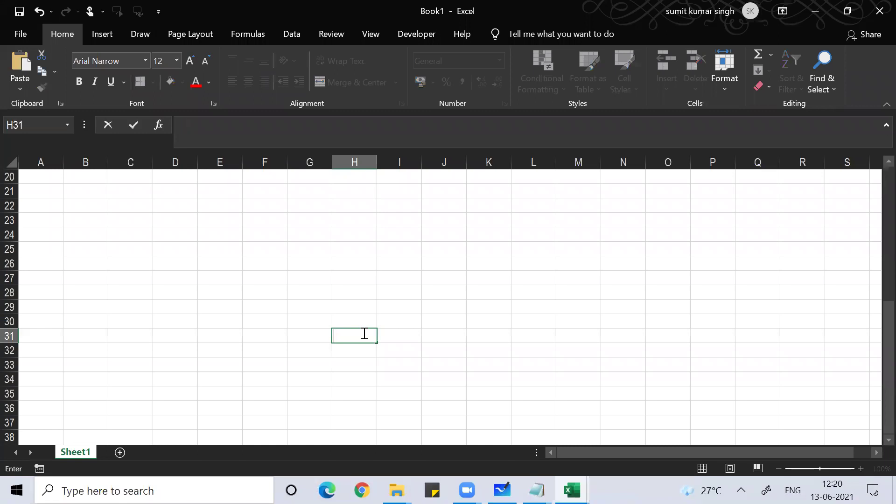
{"action": "key", "text": "Return"}
{"action": "key", "text": "Return"}
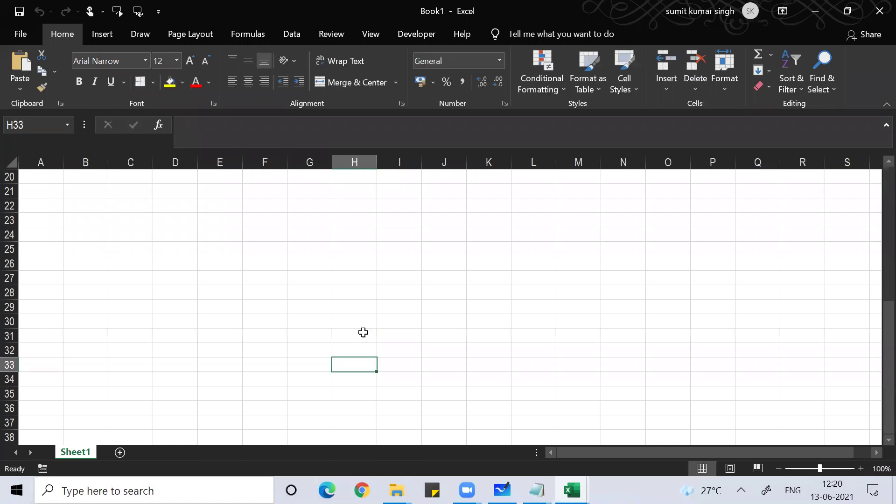
{"action": "key", "text": "alt+F11"}
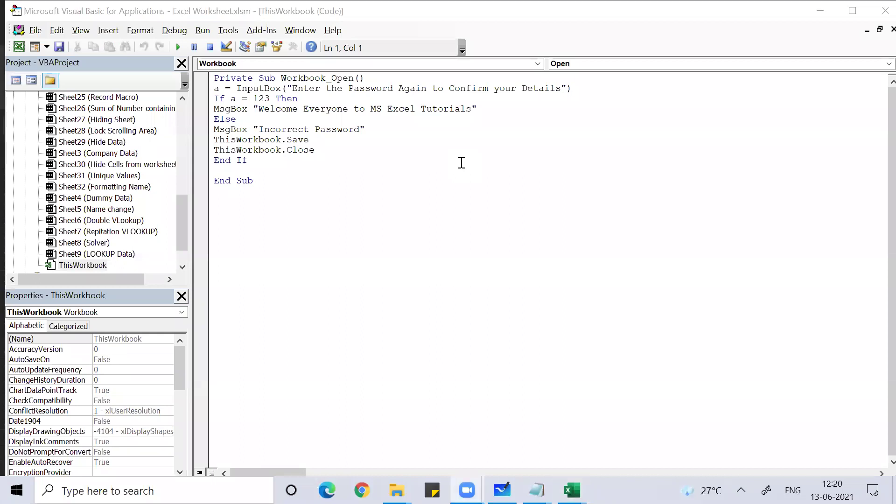
Focus the VBA code window and show the Insert menu's list of items.
{"action": "left_click", "coordinate": [396, 294]}
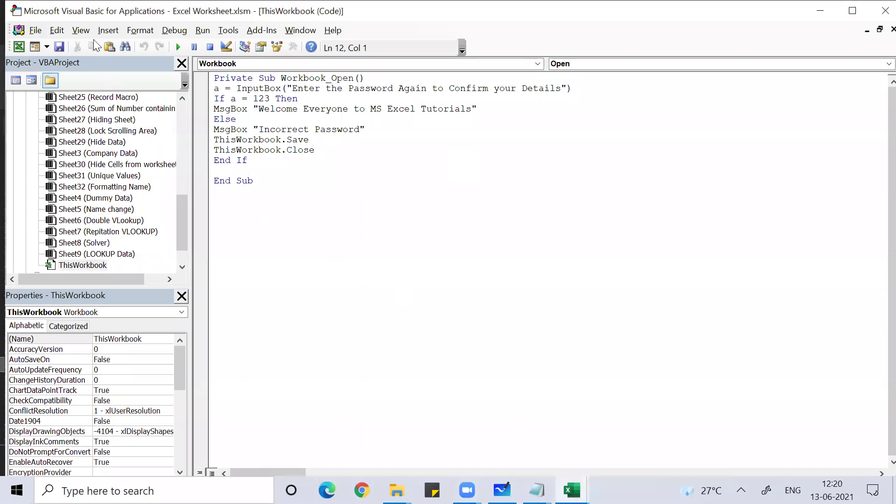
{"action": "left_click", "coordinate": [108, 30]}
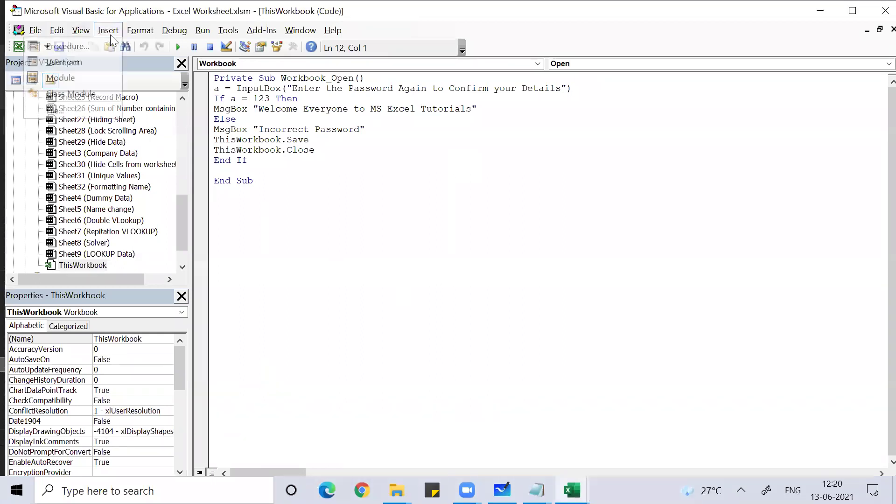
Insert a new Module1 and write the Sub auto_open() procedure header.
{"action": "left_click", "coordinate": [90, 78]}
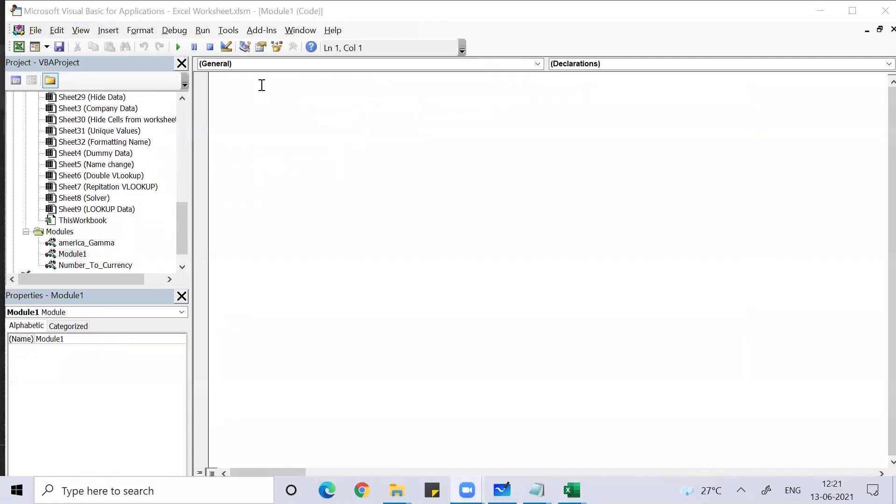
{"action": "left_click", "coordinate": [295, 90]}
{"action": "type", "text": "sub"}
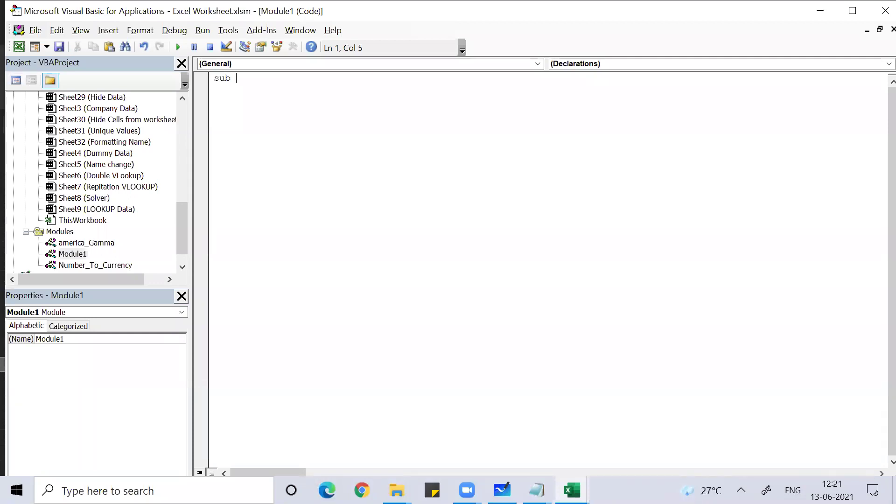
{"action": "type", "text": "auto"}
{"action": "type", "text": "_open()"}
{"action": "key", "text": "Return"}
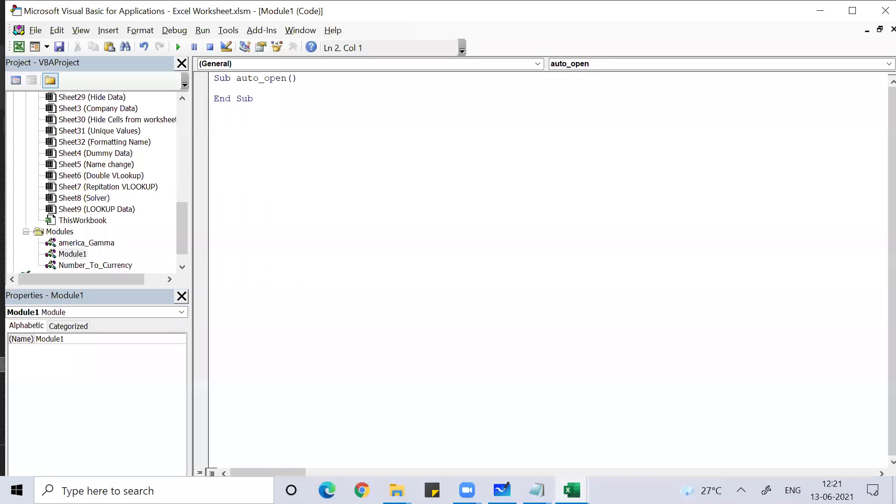
Add a MsgBox line welcoming the user to MS EXCEL Workbook, then begin another Sub.
{"action": "type", "text": "msgbox "}
{"action": "type", "text": "\""}
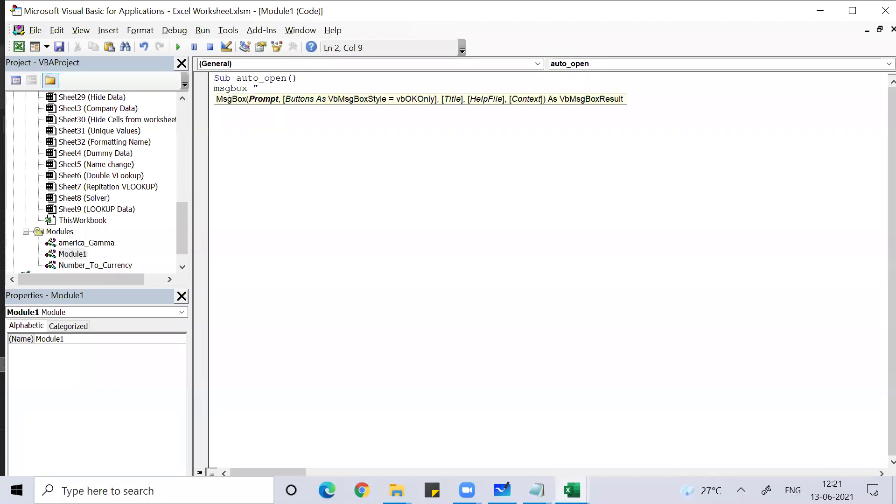
{"action": "type", "text": "WE"}
{"action": "key", "text": "BackSpace"}
{"action": "type", "text": "elcome"}
{"action": "type", "text": " Amit TO MS EXCEL Workd"}
{"action": "key", "text": "BackSpace"}
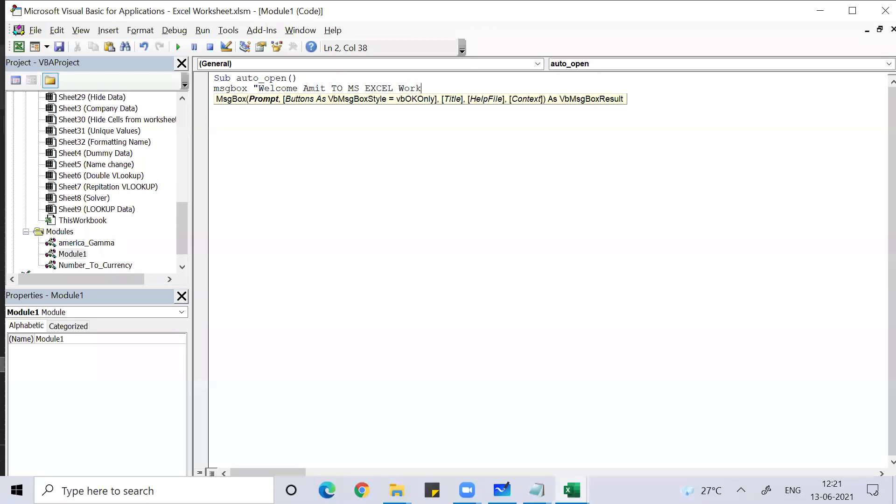
{"action": "type", "text": "book"}
{"action": "type", "text": "\""}
{"action": "key", "text": "Down"}
{"action": "key", "text": "Return"}
{"action": "key", "text": "Return"}
{"action": "type", "text": "sub"}
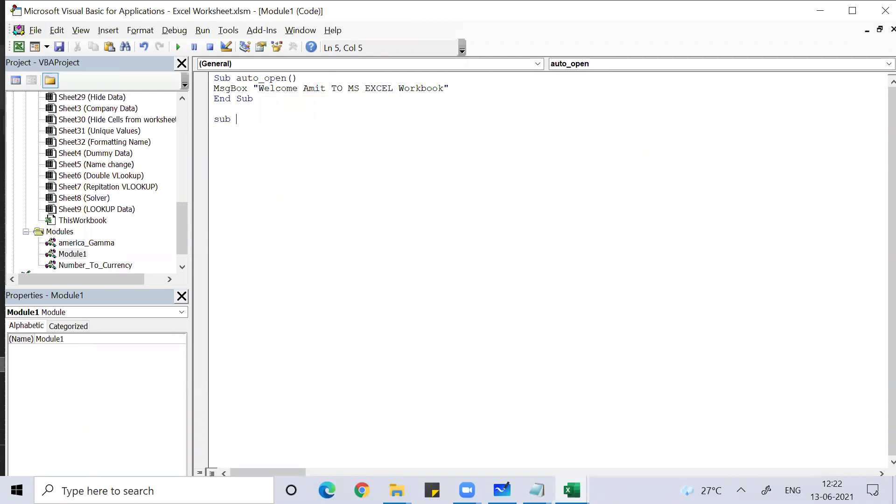
Add an auto_close() Sub below the first macro, with a MsgBox thanking the user for their valuable time.
{"action": "type", "text": "auto_close()"}
{"action": "key", "text": "Return"}
{"action": "type", "text": "msgbox \""}
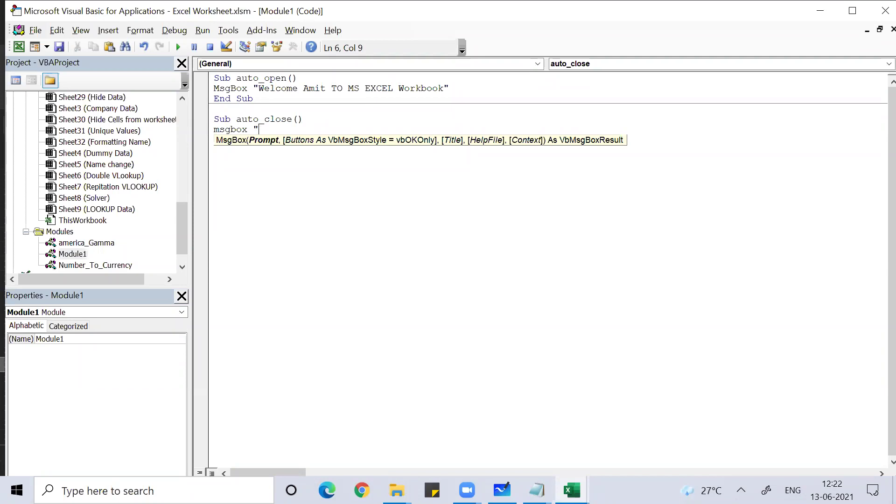
{"action": "type", "text": "ThankYou Amit for your valuable "}
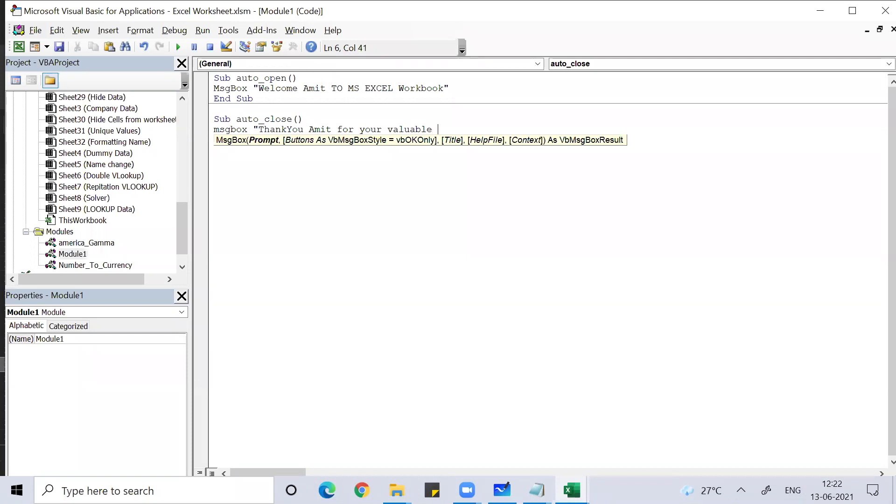
{"action": "type", "text": "Time\""}
Run the auto_close and auto_open macros to see their messages, then close Book1 in Excel.
{"action": "left_click", "coordinate": [183, 46]}
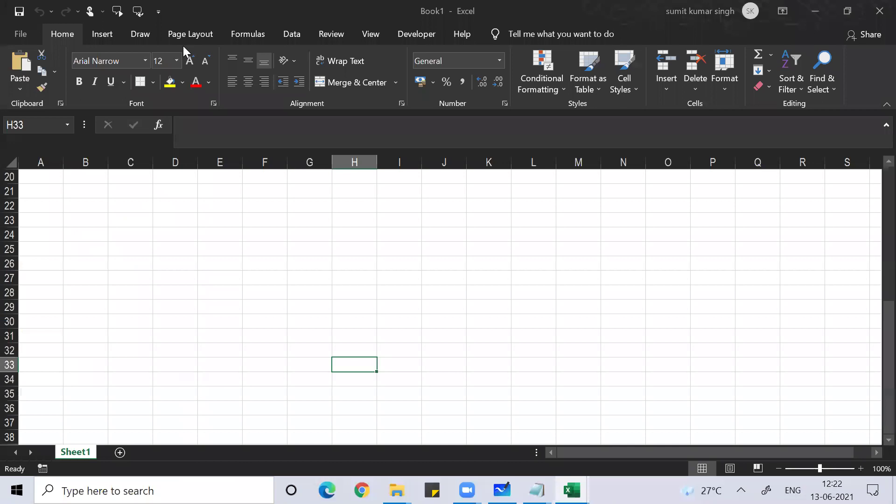
{"action": "left_click", "coordinate": [498, 290]}
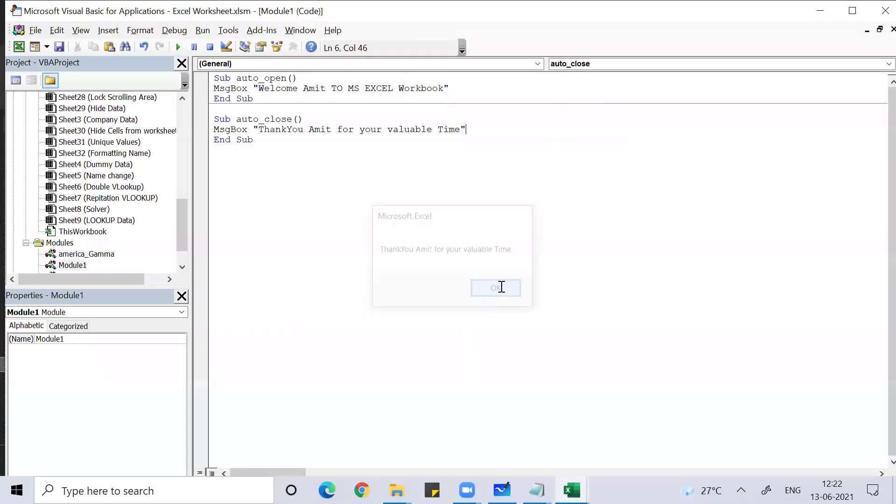
{"action": "key", "text": "Up"}
{"action": "key", "text": "Up"}
{"action": "key", "text": "Up"}
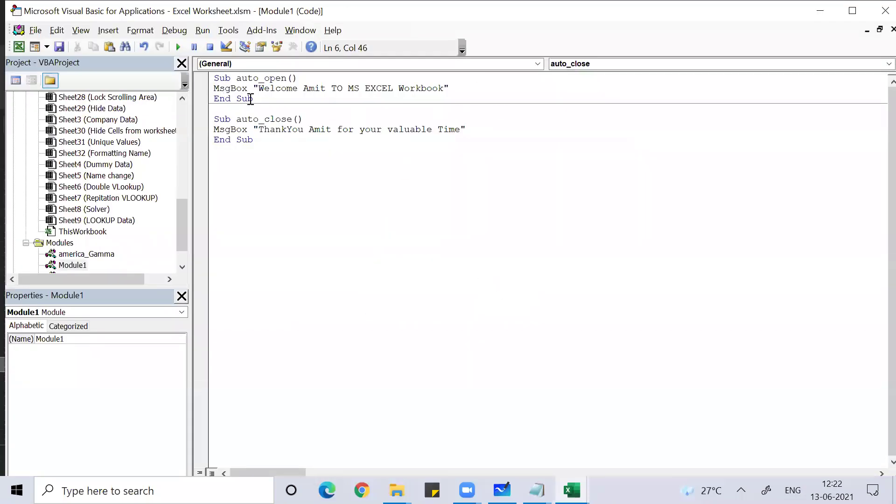
{"action": "left_click", "coordinate": [178, 47]}
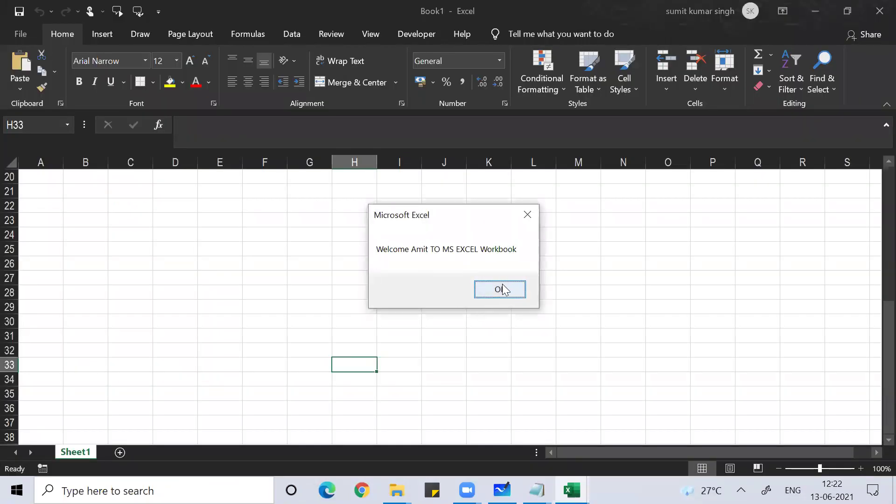
{"action": "left_click", "coordinate": [502, 289]}
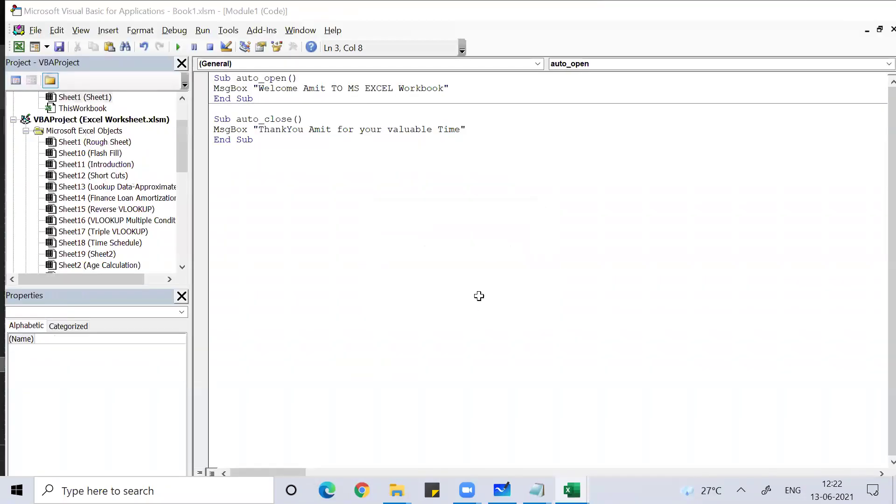
{"action": "key", "text": "alt+F11"}
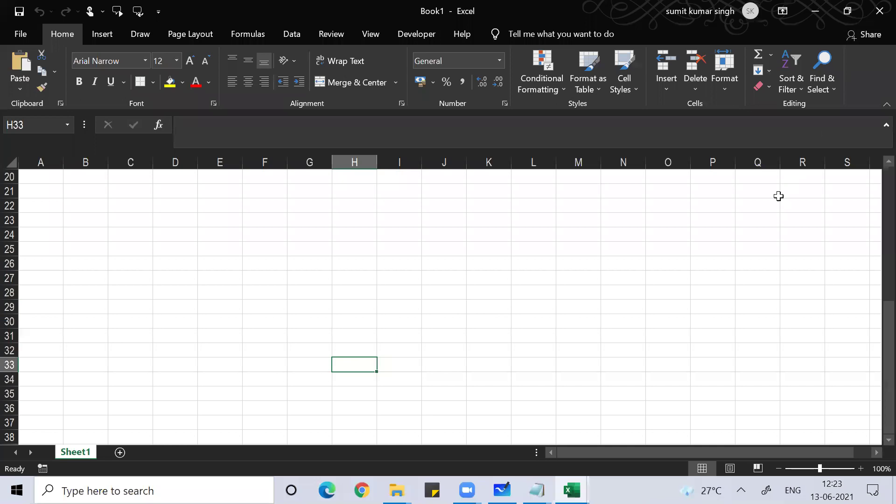
{"action": "left_click", "coordinate": [876, 11]}
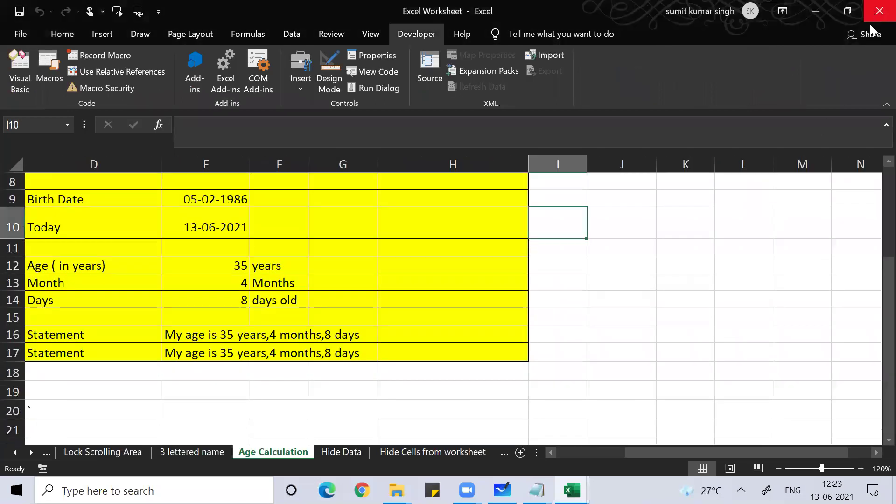
{"action": "left_click", "coordinate": [547, 265]}
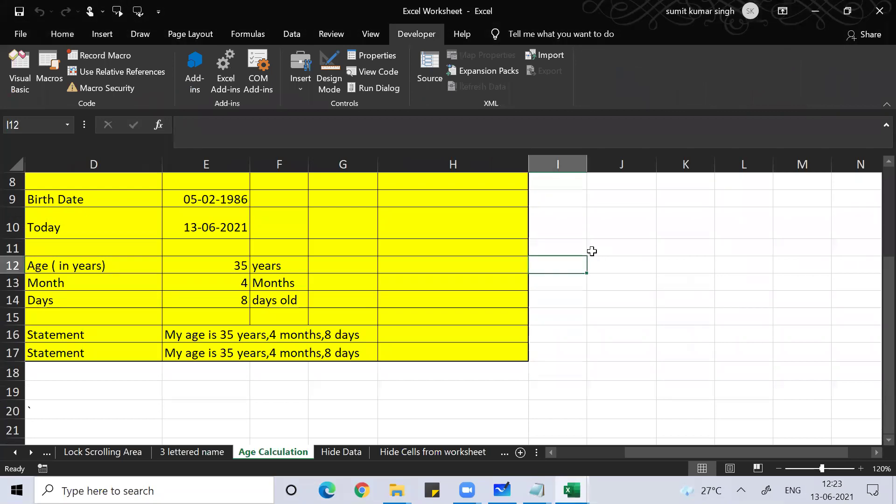
{"action": "key", "text": "super+d"}
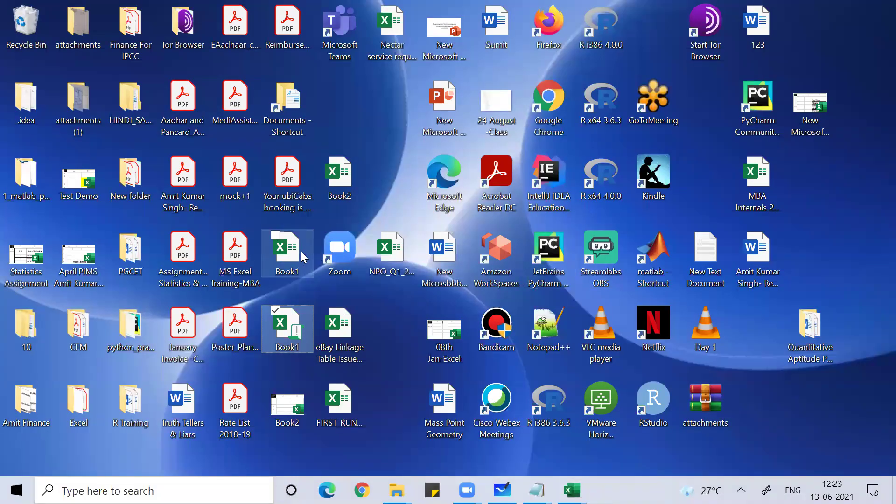
{"action": "left_click", "coordinate": [303, 257]}
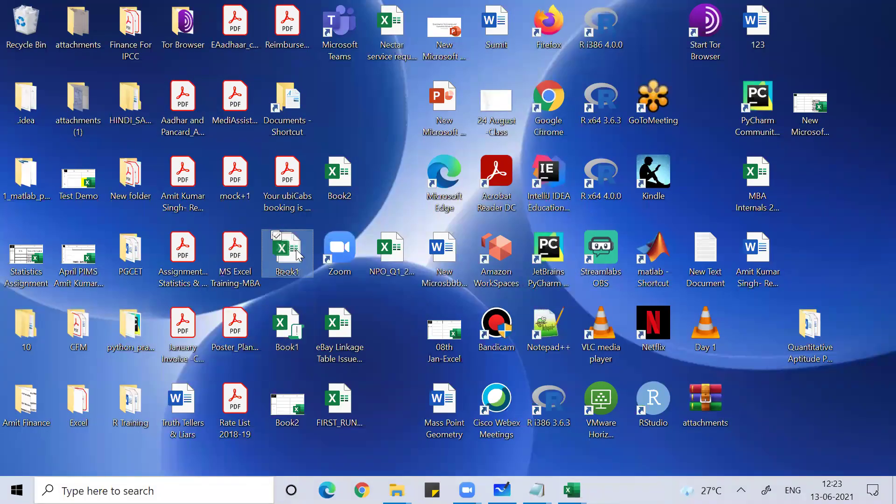
{"action": "left_click", "coordinate": [289, 328]}
{"action": "double_click", "coordinate": [291, 326]}
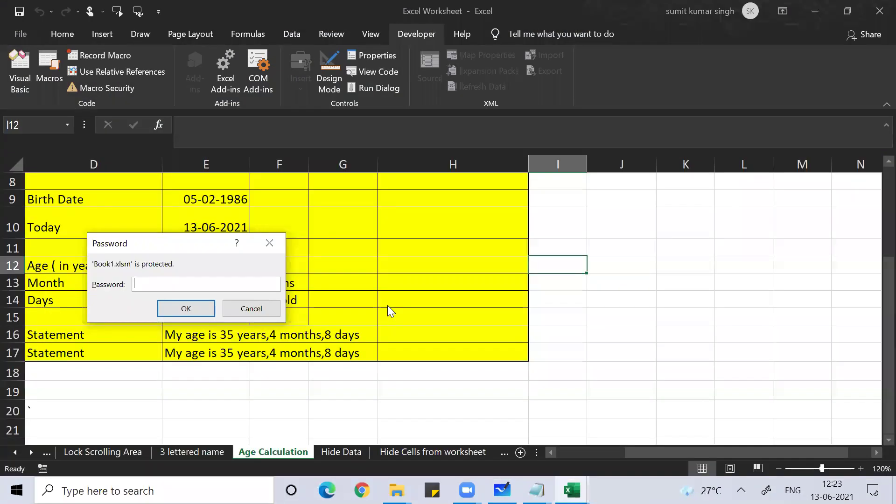
{"action": "key", "text": "Return"}
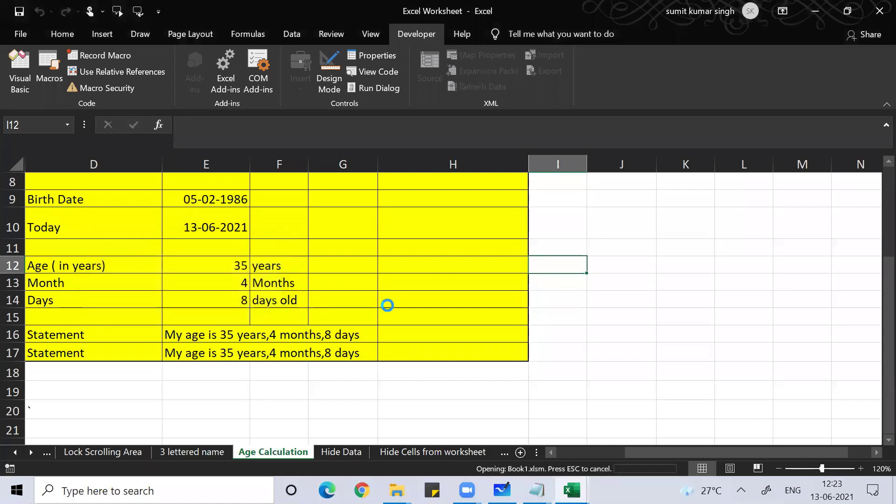
{"action": "key", "text": "Return"}
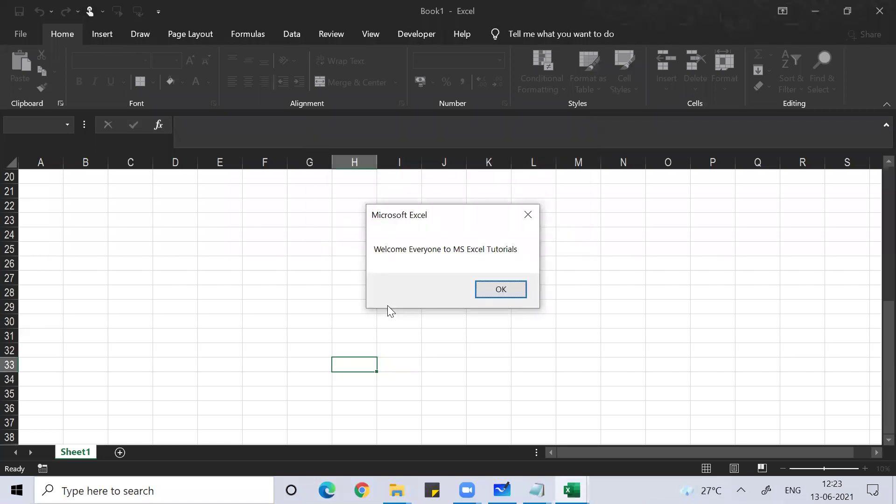
{"action": "key", "text": "Return"}
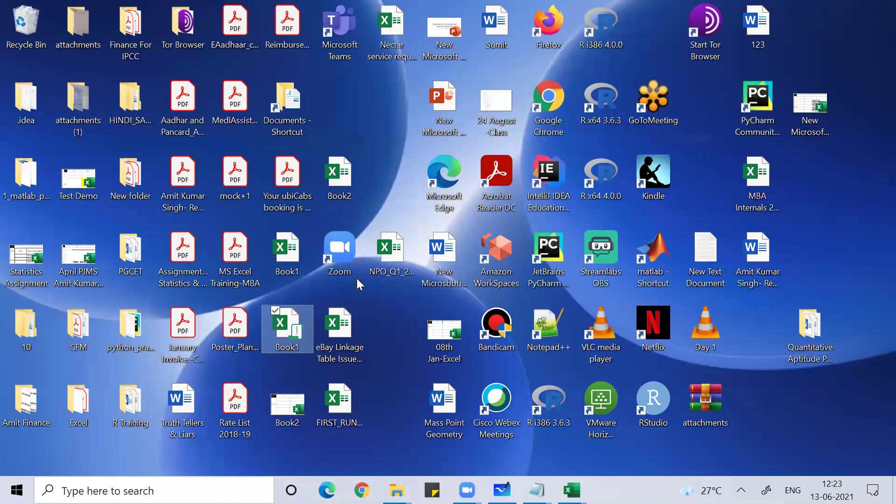
{"action": "double_click", "coordinate": [294, 254]}
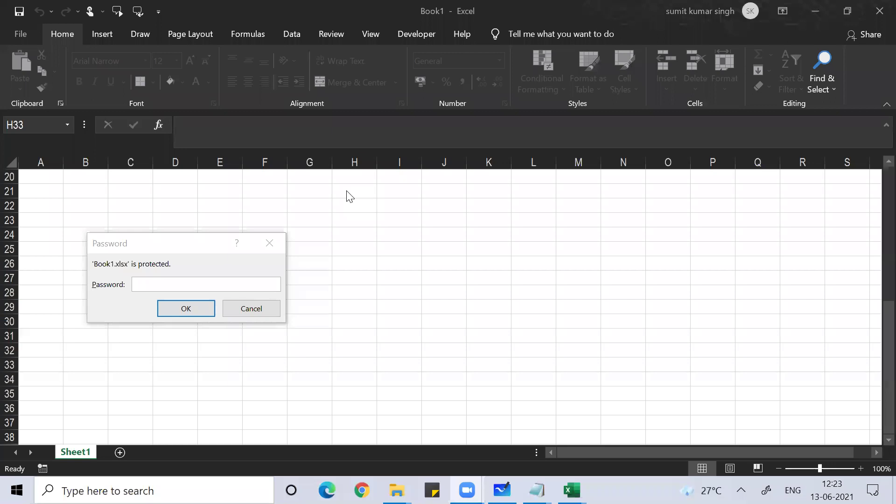
{"action": "left_click", "coordinate": [209, 284]}
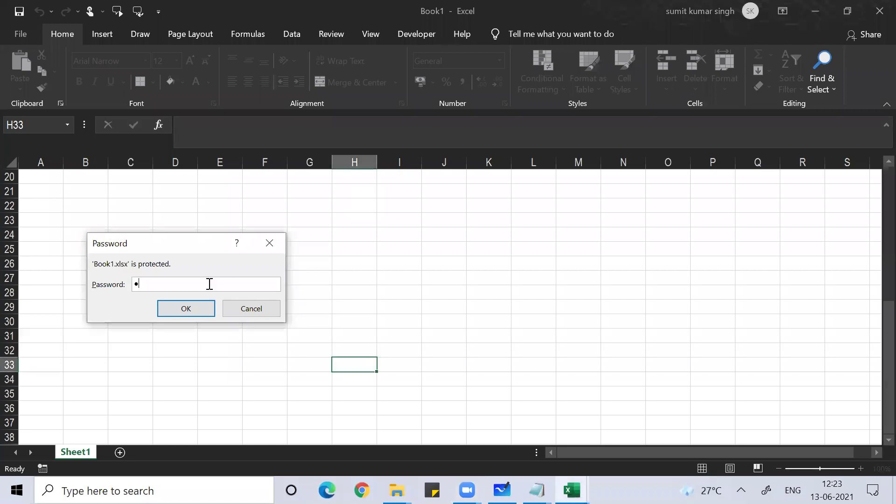
{"action": "type", "text": "*"}
{"action": "key", "text": "Return"}
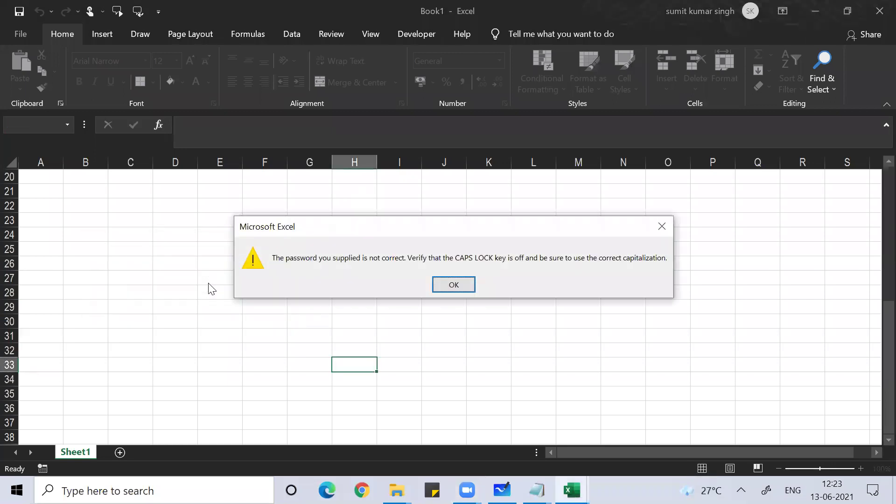
{"action": "key", "text": "Return"}
{"action": "key", "text": "Return"}
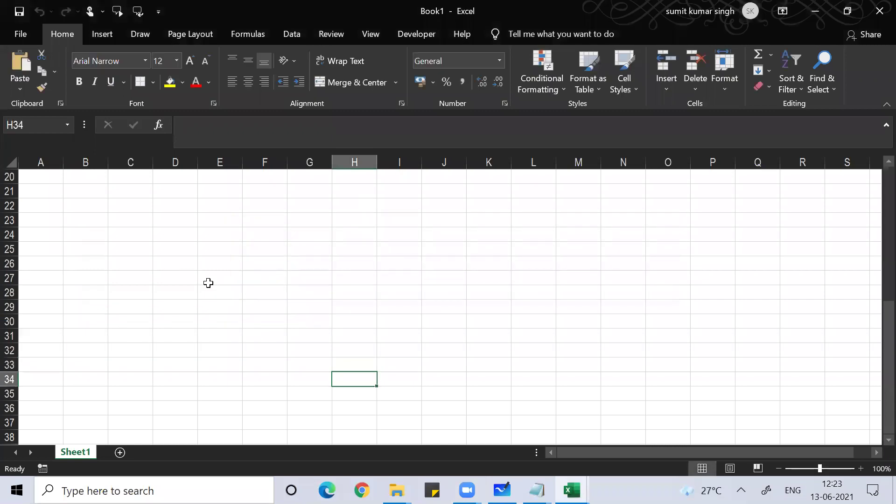
{"action": "left_click", "coordinate": [880, 11]}
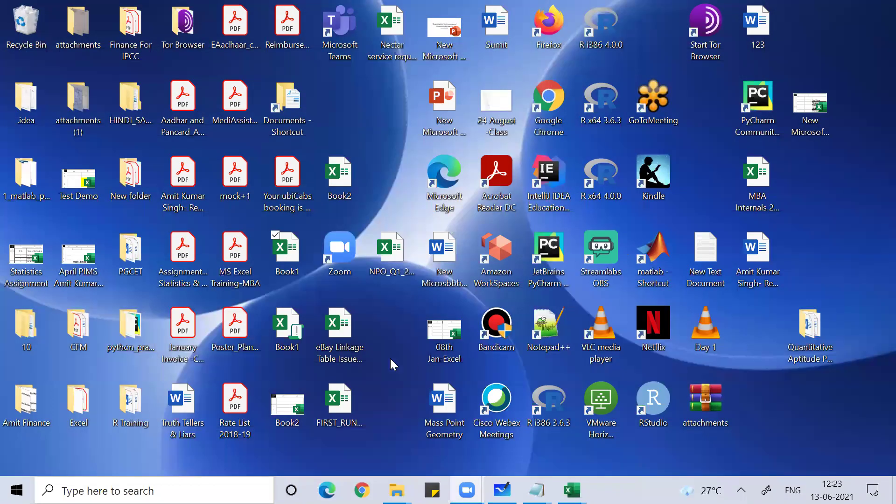
{"action": "left_click", "coordinate": [296, 346]}
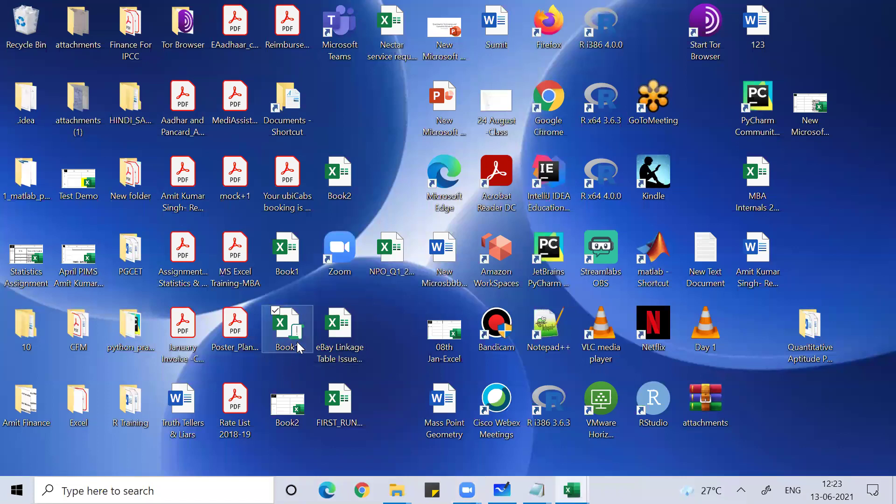
{"action": "double_click", "coordinate": [297, 341]}
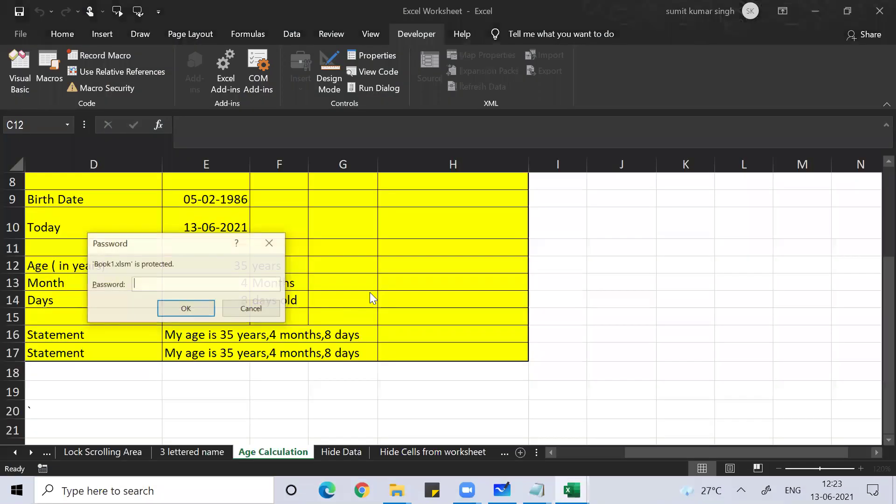
{"action": "key", "text": "Return"}
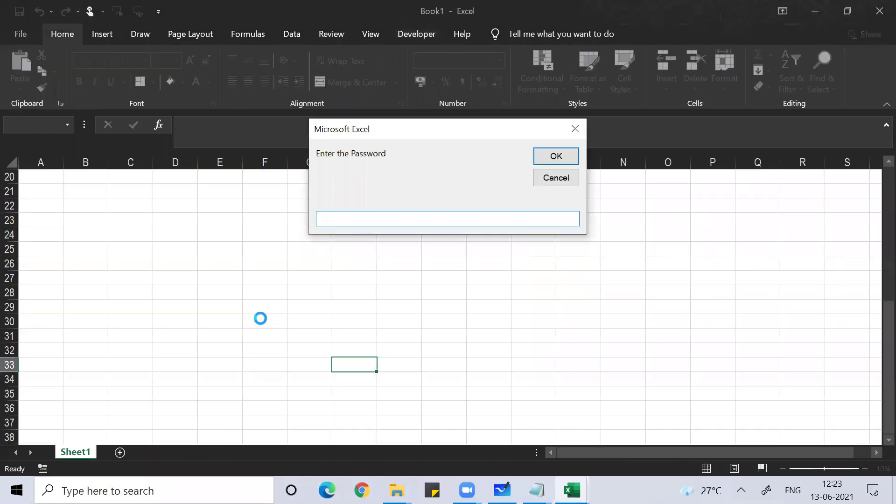
{"action": "key", "text": "Return"}
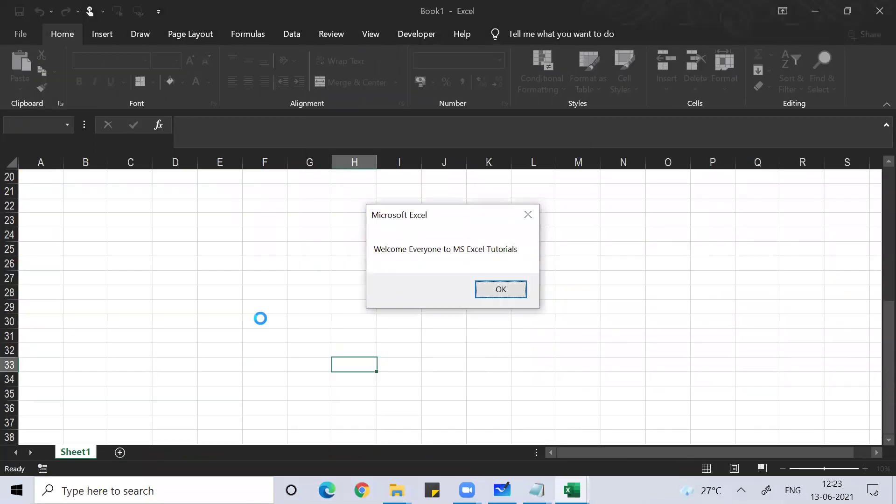
{"action": "key", "text": "Return"}
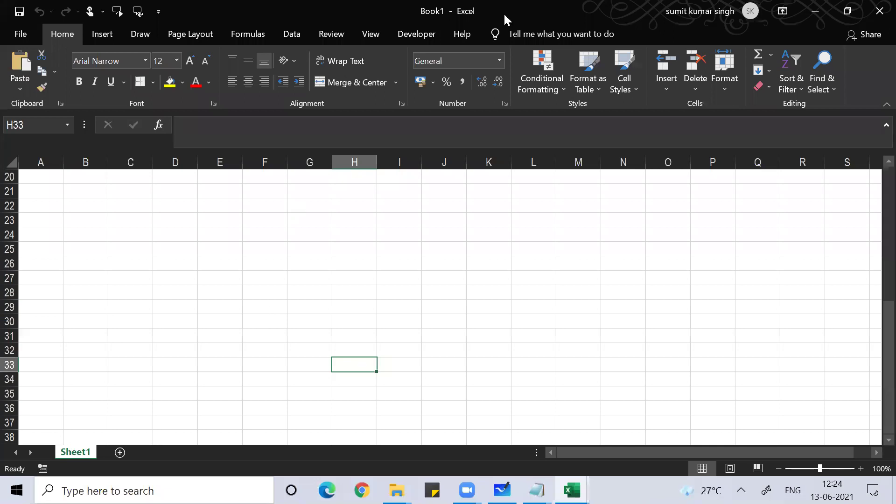
{"action": "left_click", "coordinate": [416, 36]}
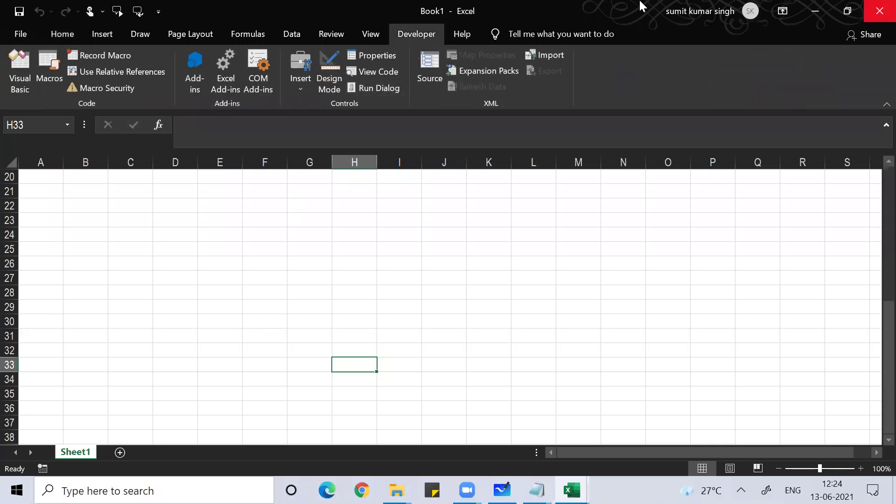
{"action": "left_click", "coordinate": [17, 71]}
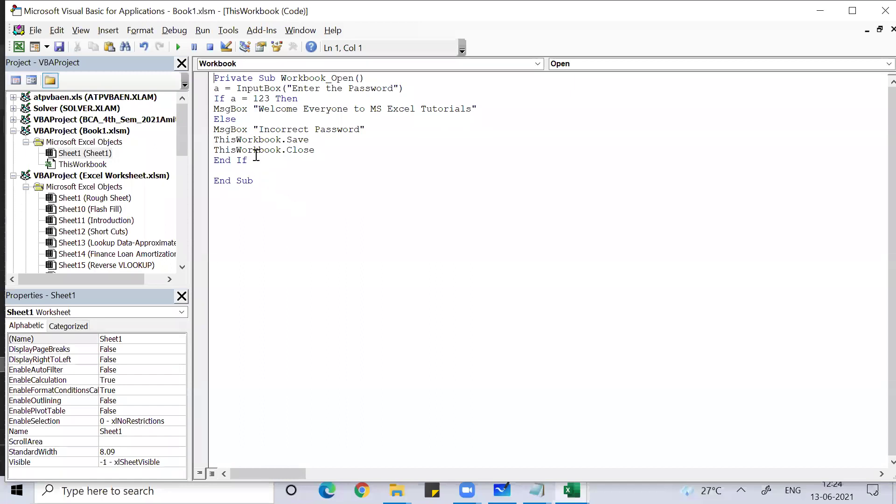
{"action": "left_click", "coordinate": [108, 31]}
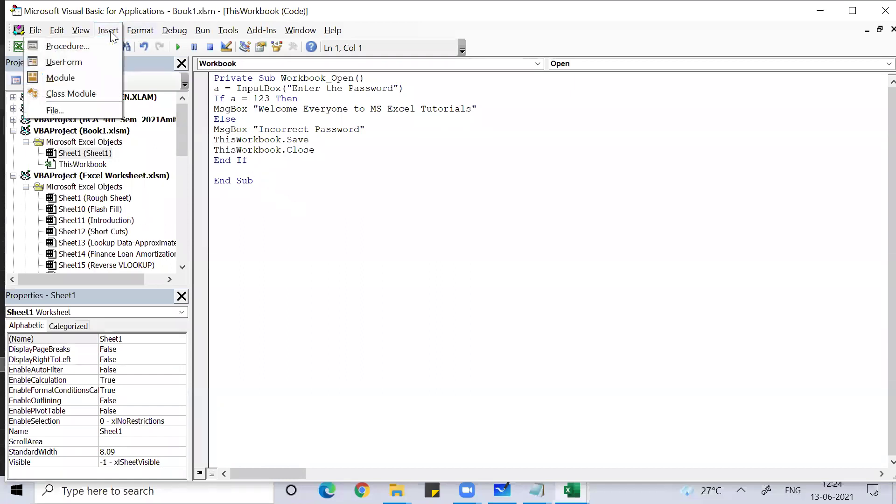
{"action": "left_click", "coordinate": [102, 79]}
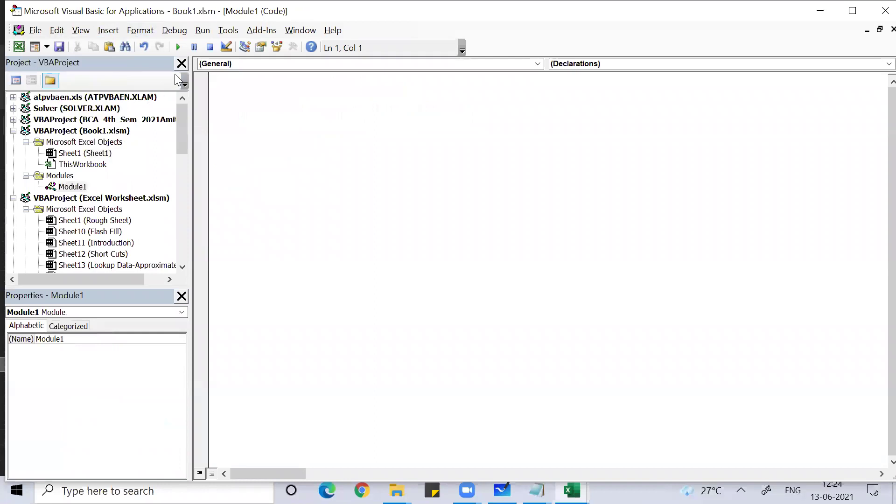
{"action": "type", "text": "sun"}
{"action": "type", "text": "b auto"}
{"action": "type", "text": "_ope"}
{"action": "type", "text": "n()"}
{"action": "key", "text": "Return"}
{"action": "type", "text": "mgbox \"Welcomr"}
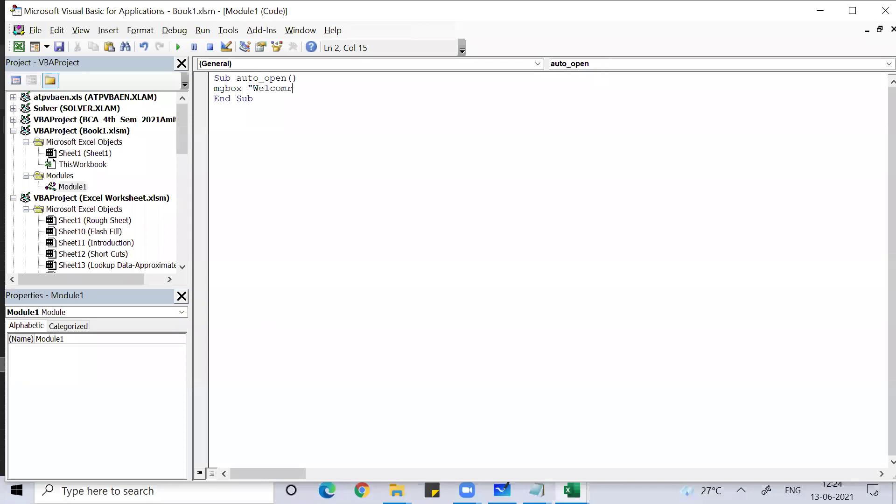
{"action": "key", "text": "BackSpace"}
{"action": "key", "text": "BackSpace"}
{"action": "type", "text": "Amit to MS Excel\""}
{"action": "left_click", "coordinate": [253, 99]}
{"action": "key", "text": "Return"}
{"action": "type", "text": "sub auto_close()"}
{"action": "key", "text": "Return"}
{"action": "type", "text": "m"}
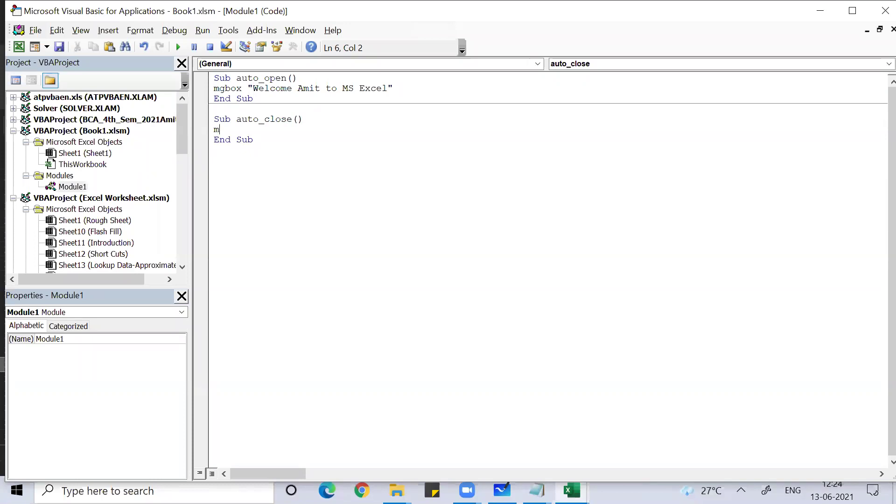
{"action": "left_click", "coordinate": [219, 88]}
{"action": "type", "text": "s"}
{"action": "left_click", "coordinate": [228, 133]}
{"action": "type", "text": "sgbox "}
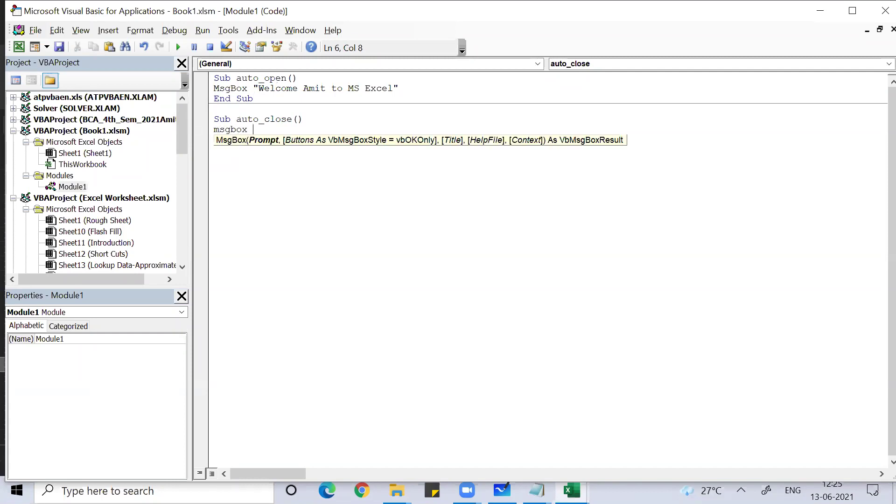
{"action": "type", "text": "\"Thanks"}
{"action": "key", "text": "BackSpace"}
{"action": "type", "text": "You Amit, See you again"}
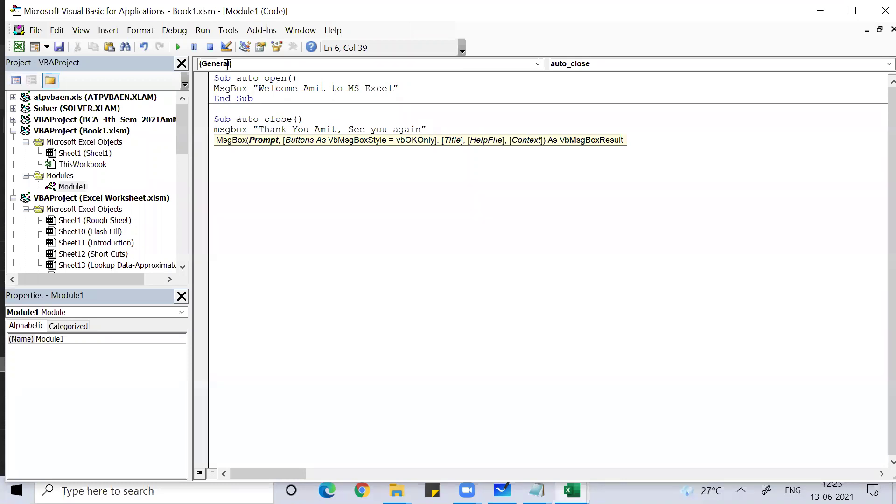
{"action": "left_click_drag", "start_coordinate": [263, 152], "coordinate": [209, 67]}
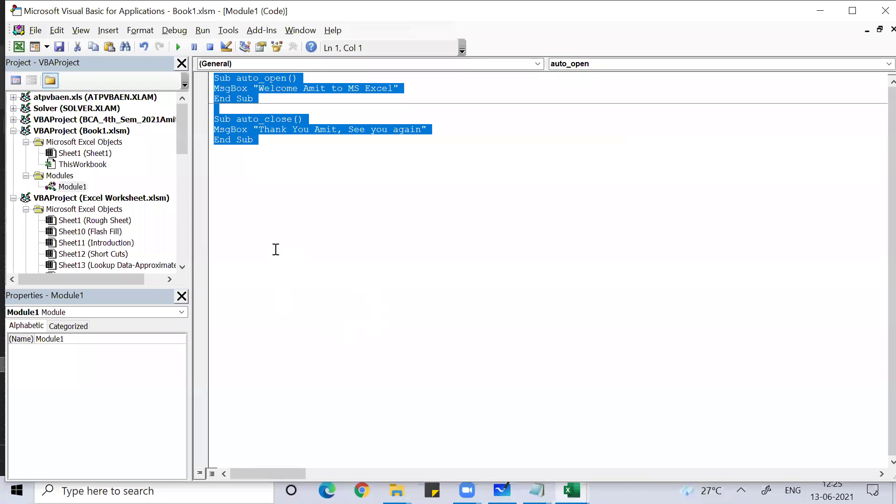
{"action": "key", "text": "alt+F11"}
{"action": "left_click", "coordinate": [274, 264]}
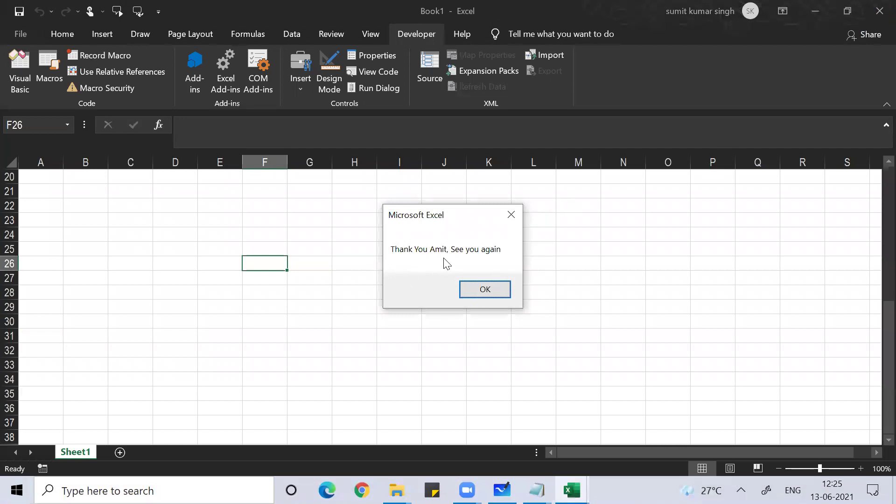
{"action": "left_click", "coordinate": [482, 289]}
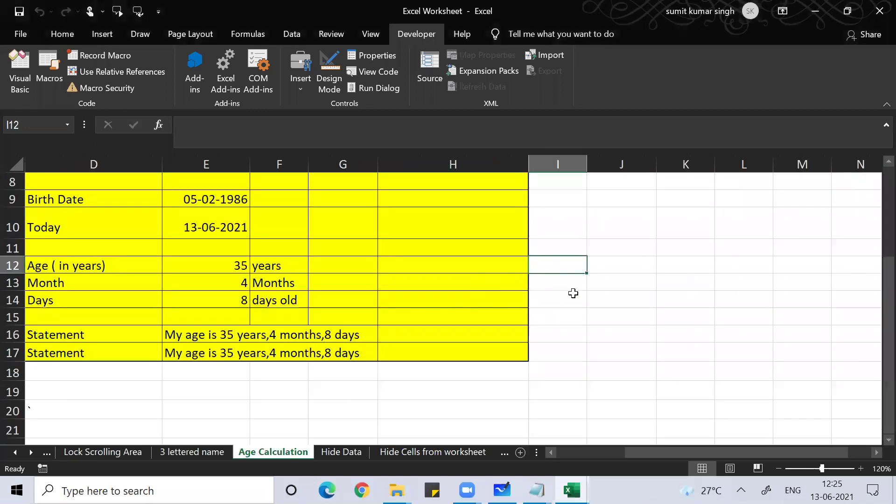
{"action": "key", "text": "super+d"}
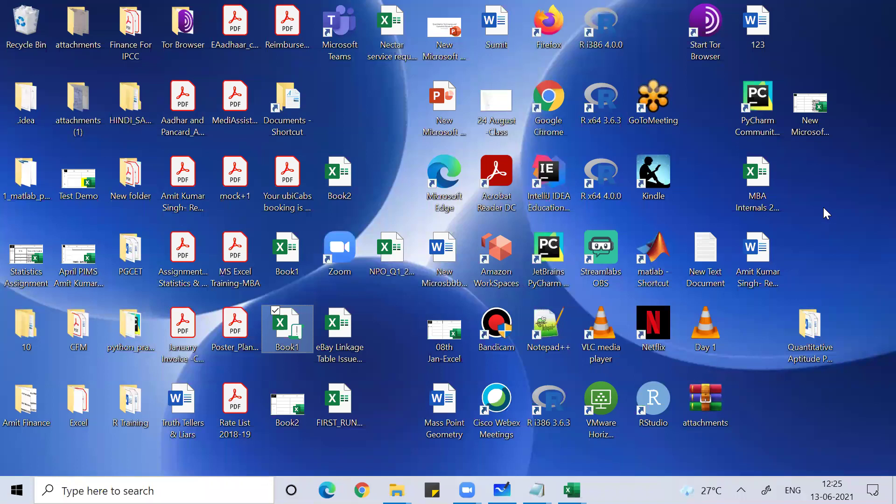
Reopen Book1, entering the workbook password and the macro password at the prompts.
{"action": "double_click", "coordinate": [282, 336]}
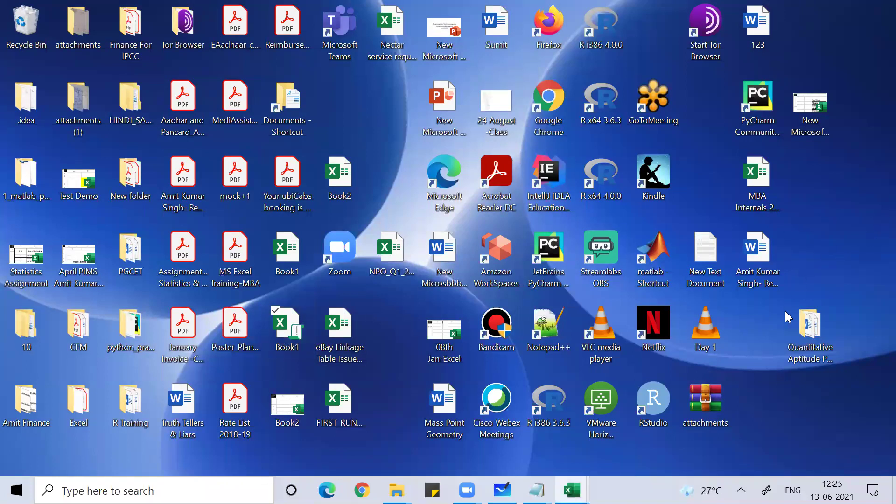
{"action": "type", "text": "•"}
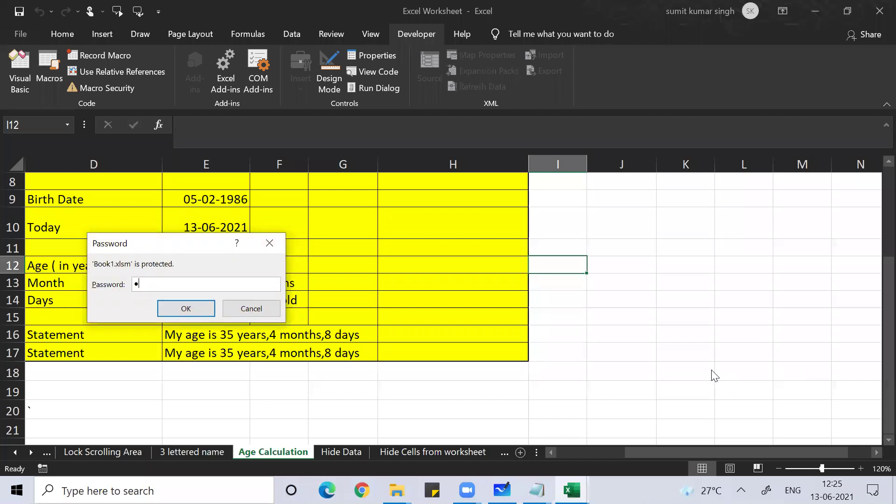
{"action": "key", "text": "Return"}
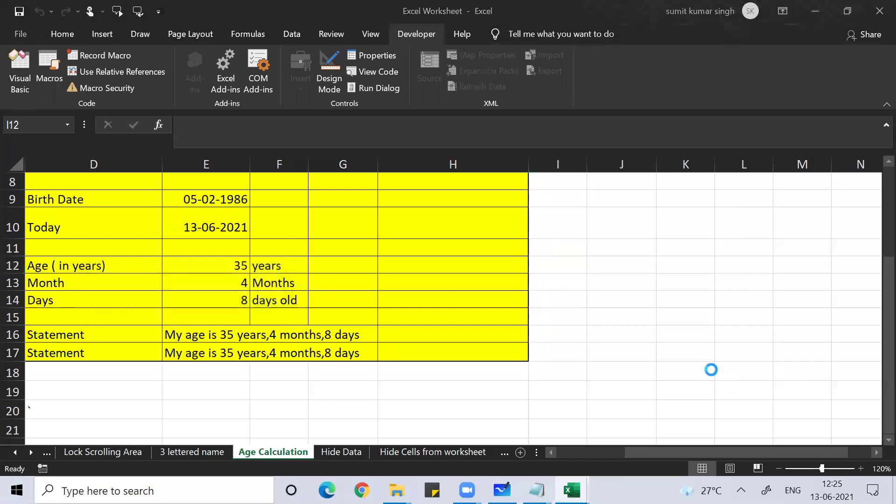
{"action": "key", "text": "Return"}
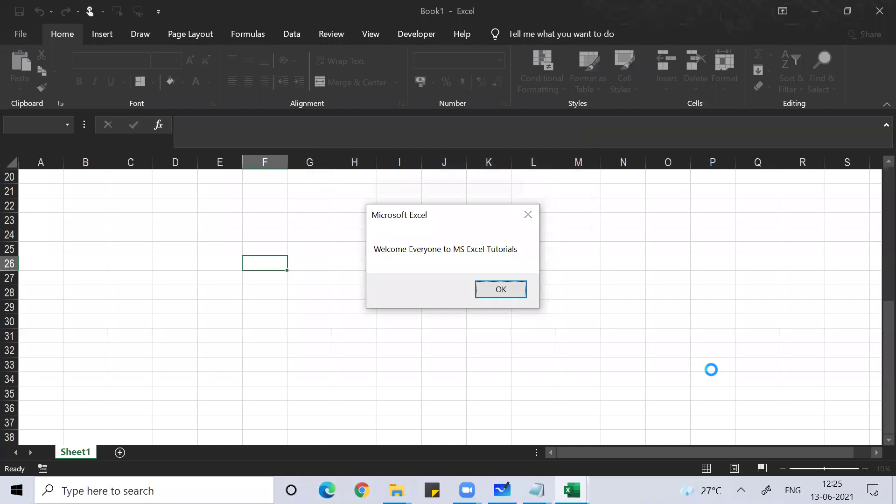
{"action": "key", "text": "Return"}
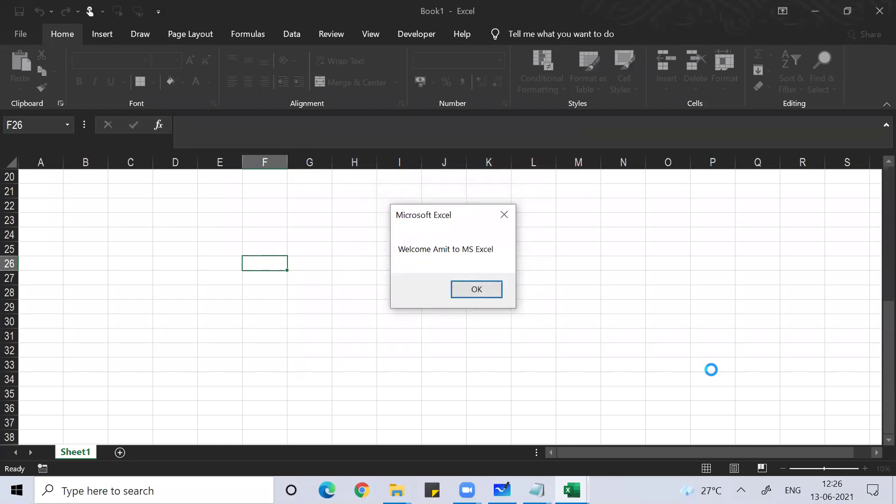
Dismiss the welcome message, close Book1, and acknowledge its farewell message.
{"action": "key", "text": "Return"}
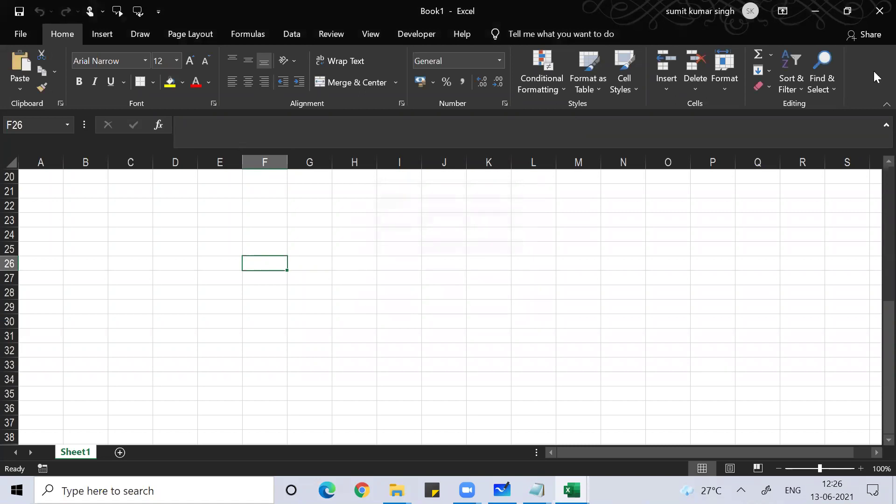
{"action": "left_click", "coordinate": [880, 12]}
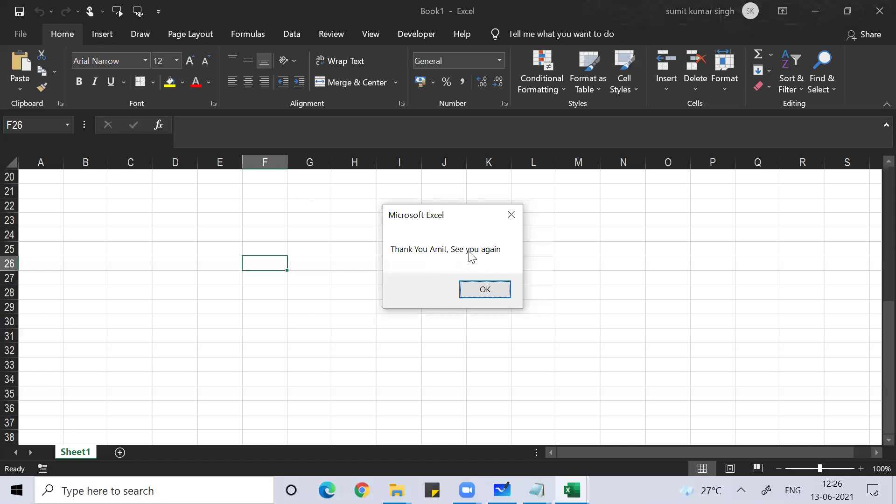
{"action": "left_click", "coordinate": [488, 295]}
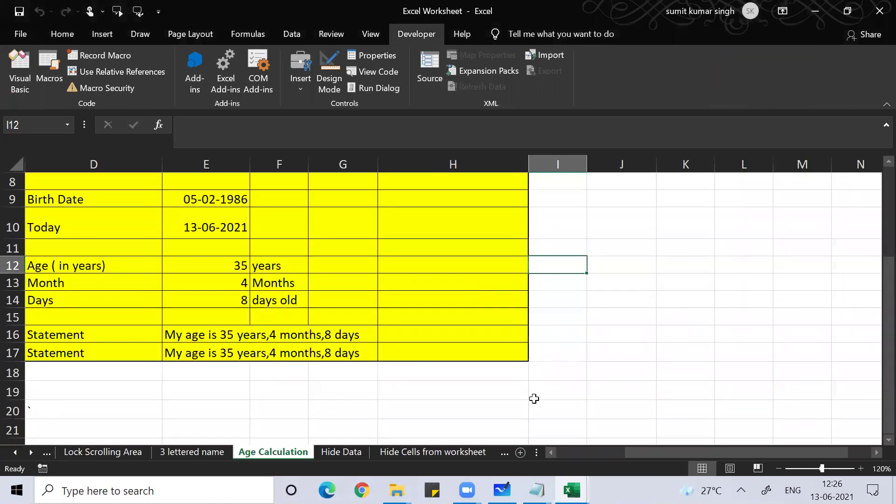
{"action": "left_click", "coordinate": [501, 490]}
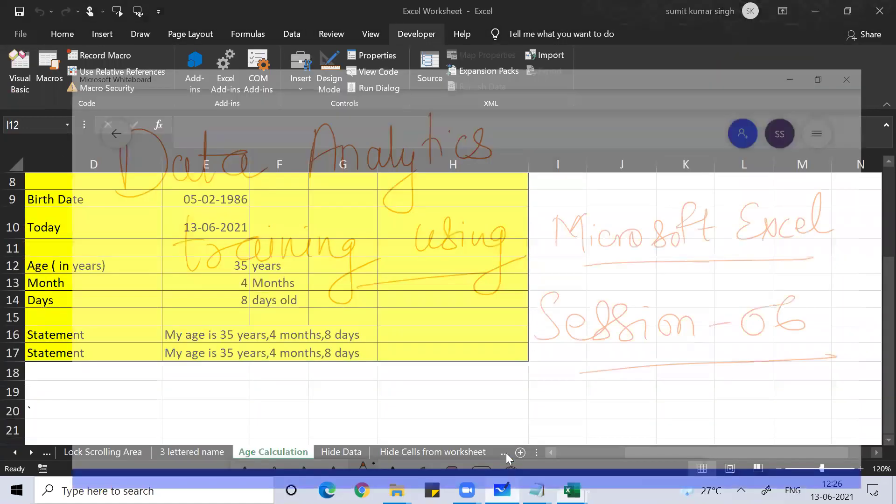
{"action": "scroll", "coordinate": [499, 264], "scroll_direction": "down", "scroll_amount": 5}
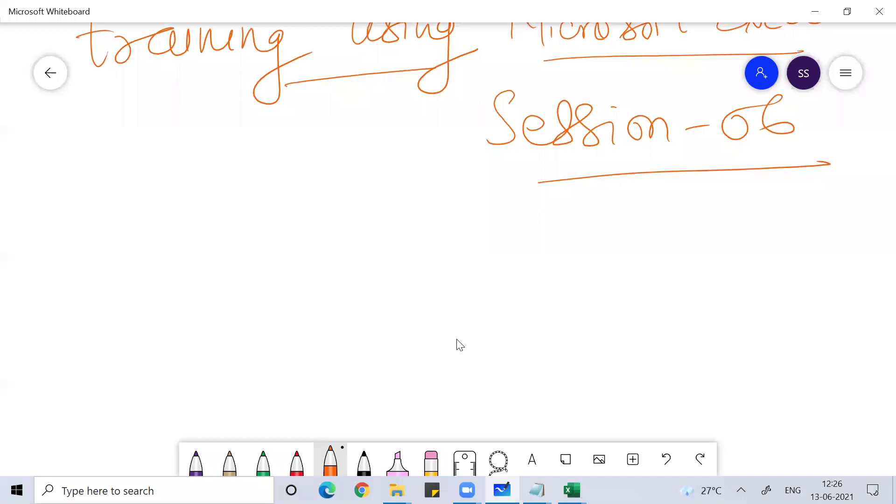
{"action": "left_click", "coordinate": [572, 490]}
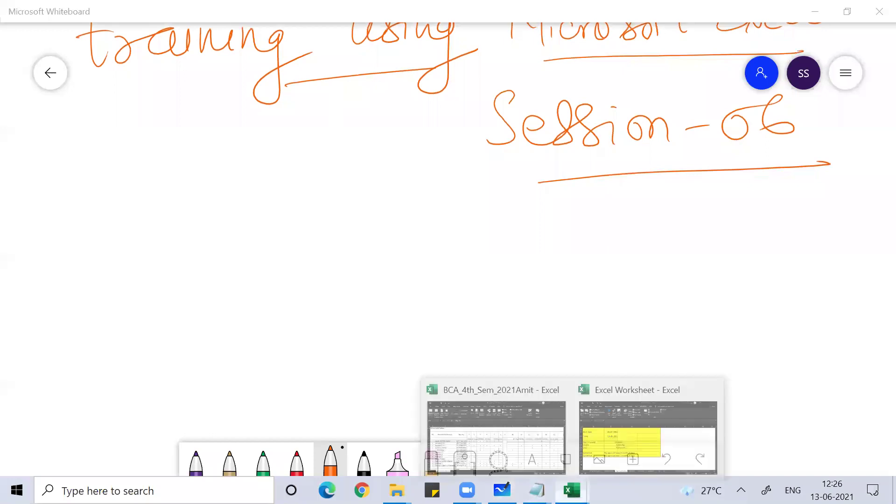
Reopen Book1 from the Recent list, entering both passwords and dismissing the welcome message.
{"action": "left_click", "coordinate": [616, 417]}
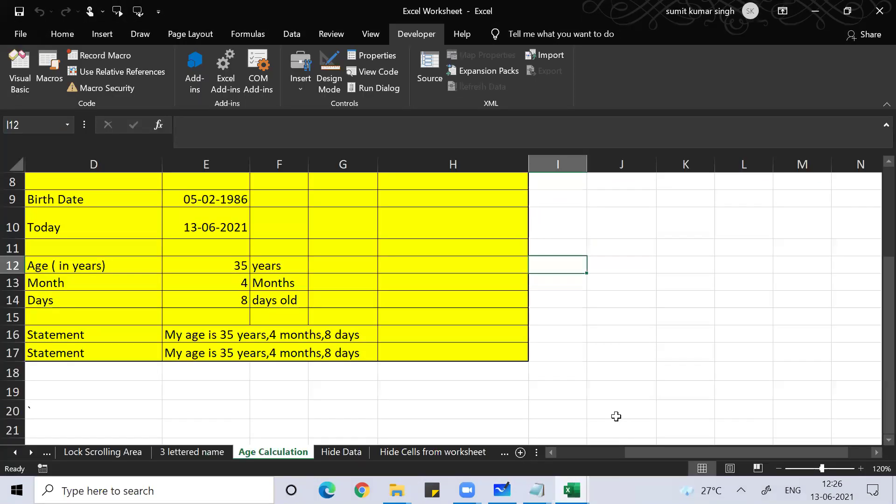
{"action": "key", "text": "alt"}
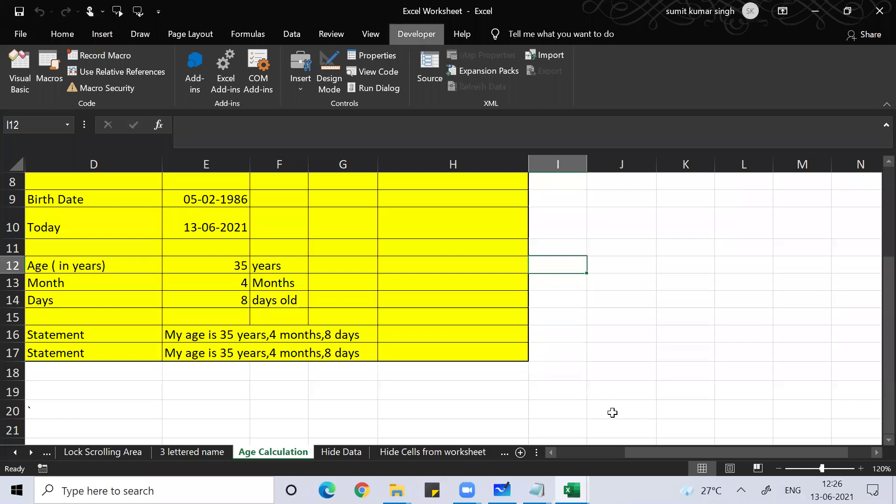
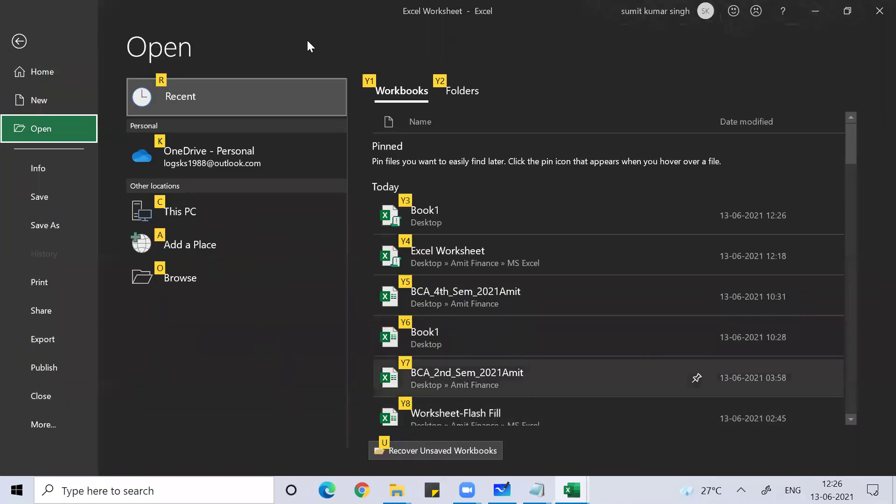
{"action": "left_click", "coordinate": [443, 211]}
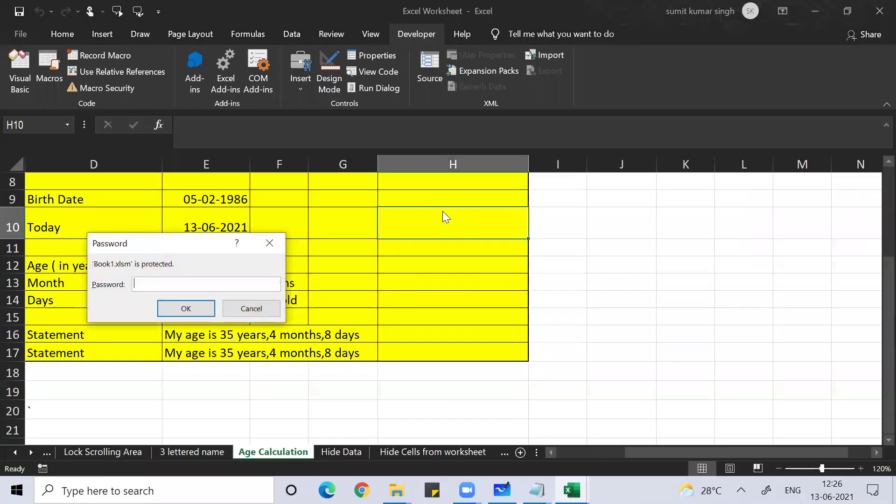
{"action": "key", "text": "Return"}
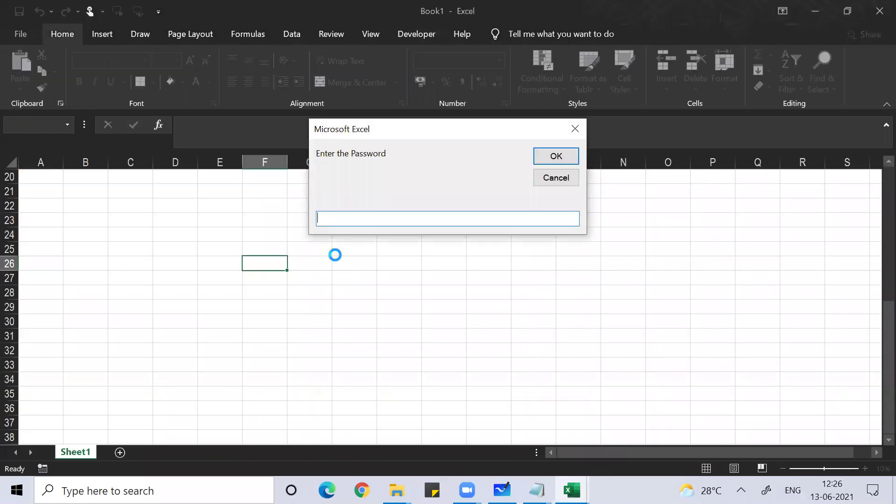
{"action": "key", "text": "Return"}
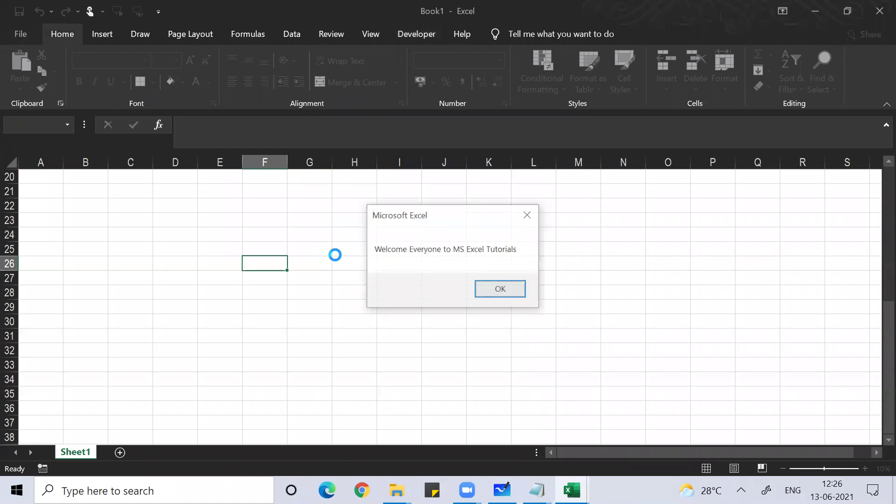
{"action": "key", "text": "Return"}
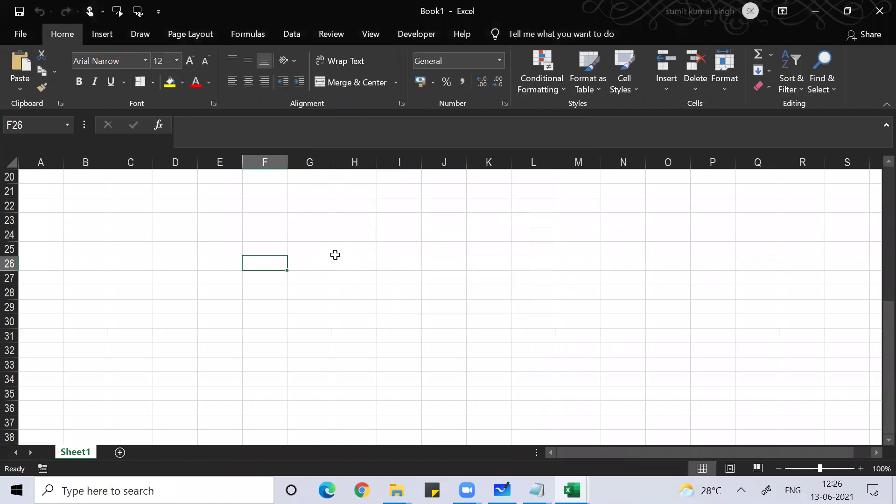
{"action": "left_click", "coordinate": [413, 38]}
Open Book1's VBA editor and select all the auto_open and auto_close code in Module1.
{"action": "left_click", "coordinate": [19, 72]}
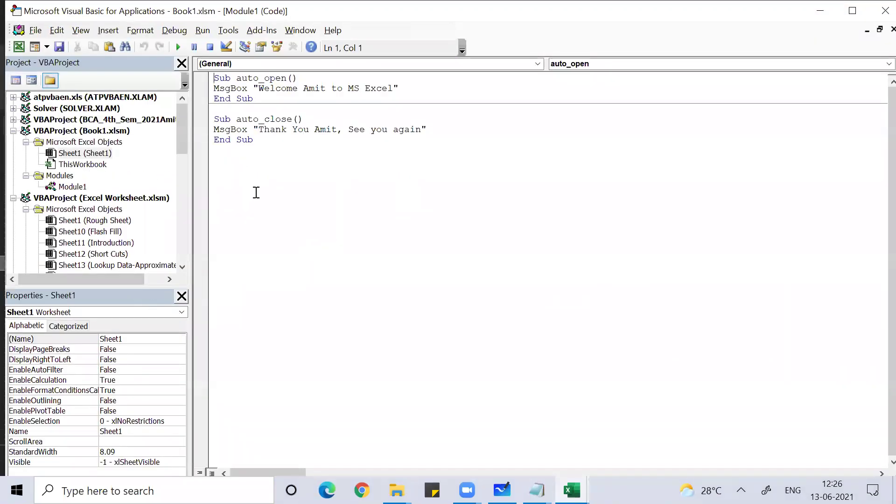
{"action": "left_click_drag", "start_coordinate": [214, 77], "coordinate": [272, 177]}
{"action": "key", "text": "ctrl+c"}
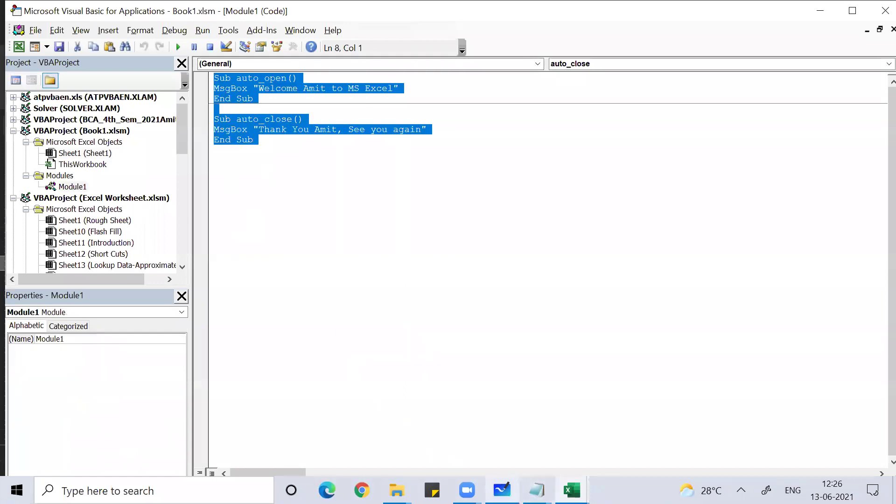
{"action": "left_click", "coordinate": [537, 490]}
Paste the copied macro code into a new Notepad note and select all of it.
{"action": "left_click", "coordinate": [592, 439]}
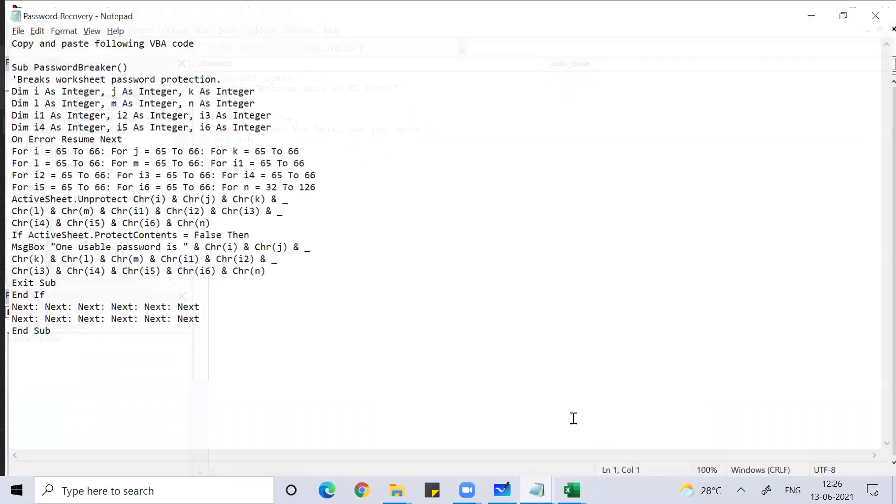
{"action": "left_click", "coordinate": [13, 36]}
{"action": "left_click", "coordinate": [9, 23]}
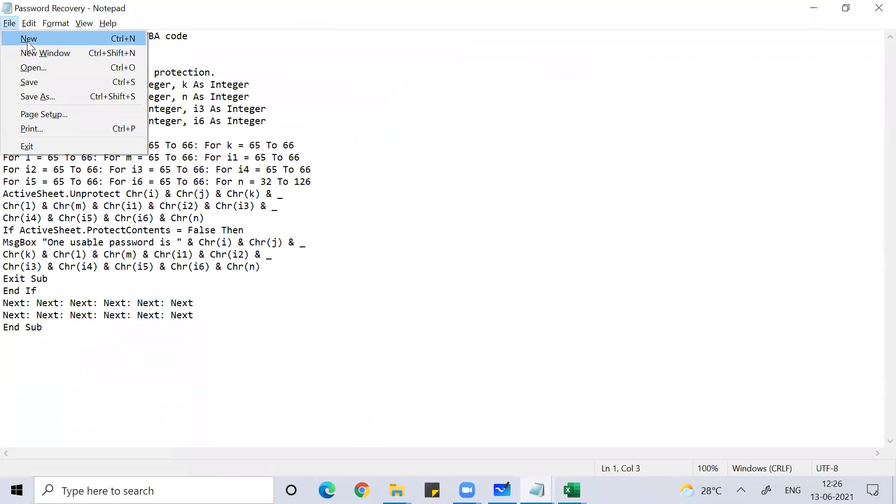
{"action": "left_click", "coordinate": [29, 38]}
{"action": "key", "text": "ctrl+v"}
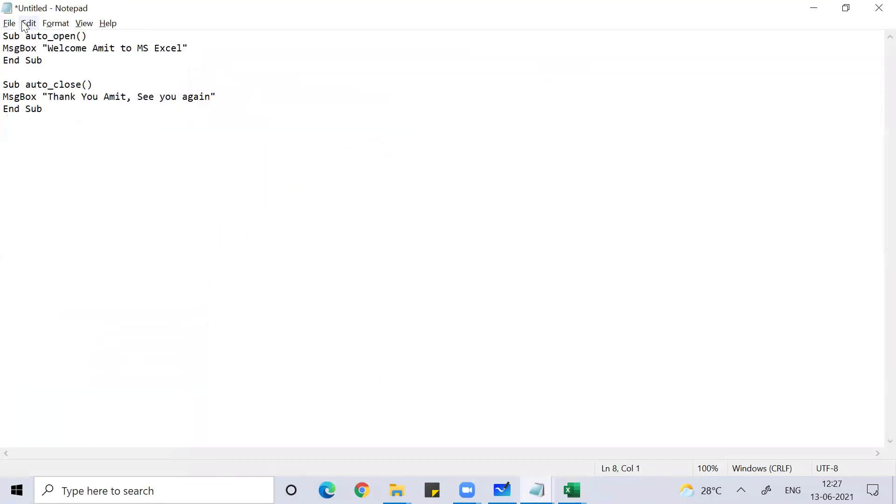
{"action": "left_click_drag", "start_coordinate": [8, 38], "coordinate": [58, 138]}
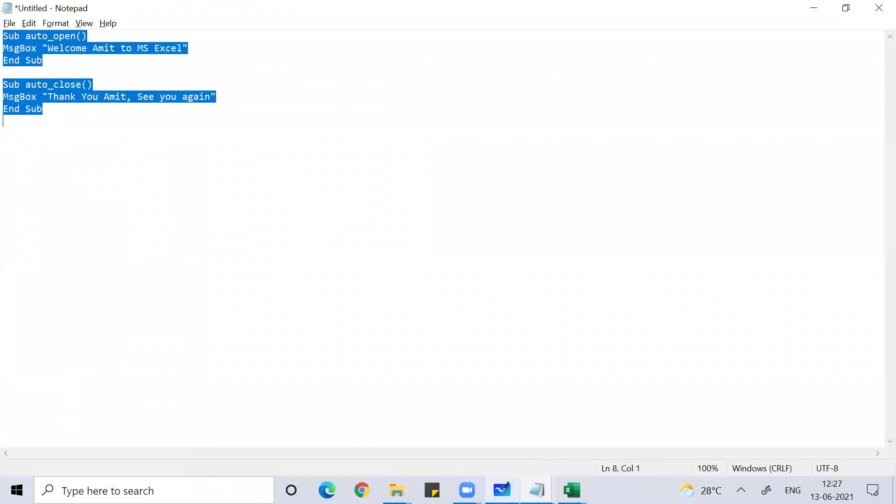
{"action": "left_click", "coordinate": [502, 490]}
Paste the auto_open and auto_close code onto the whiteboard beneath the Session-06 heading.
{"action": "key", "text": "ctrl+v"}
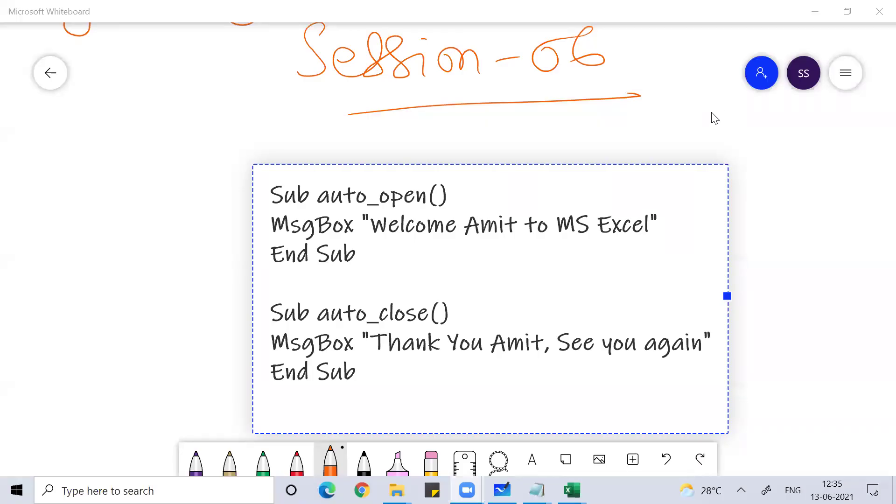
{"action": "key", "text": "alt+Tab"}
{"action": "key", "text": "alt+Tab"}
{"action": "key", "text": "alt+Tab"}
{"action": "key", "text": "alt+Tab"}
{"action": "key", "text": "alt+Tab"}
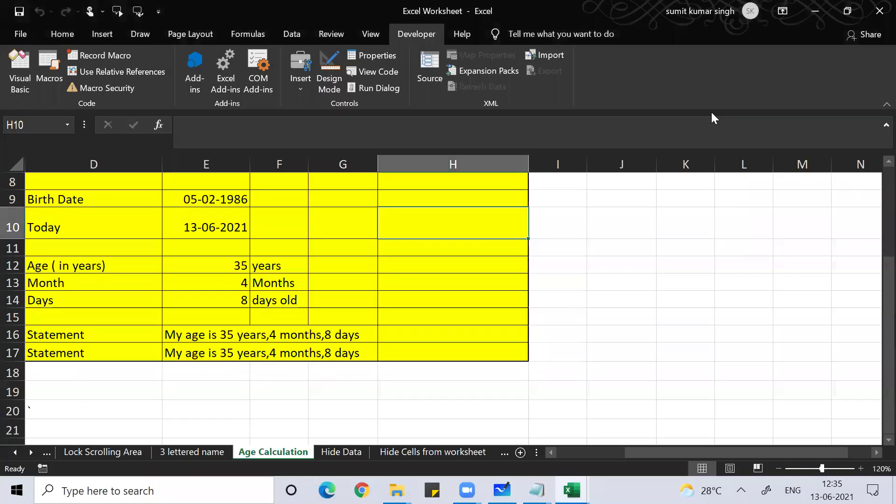
Move through the Age Calculation sheet cells around K8, ending at J8.
{"action": "key", "text": "Right"}
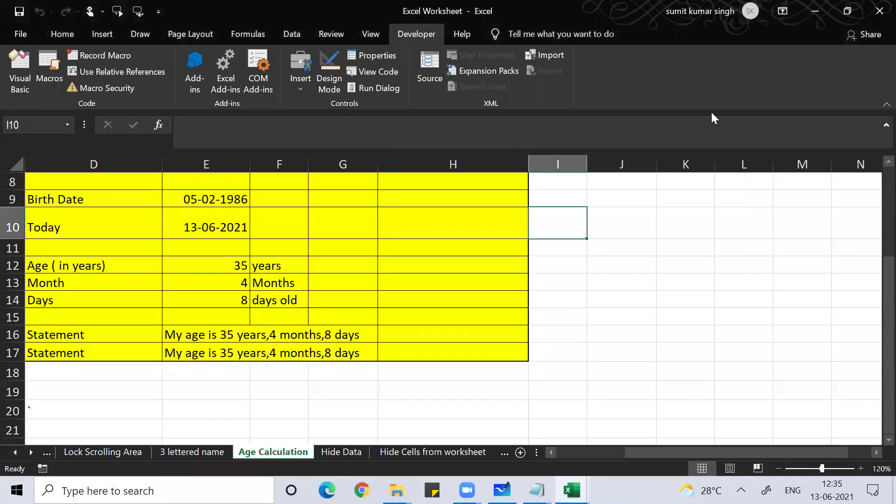
{"action": "key", "text": "Right"}
{"action": "key", "text": "Right"}
{"action": "key", "text": "Up"}
{"action": "key", "text": "Up"}
{"action": "key", "text": "Down"}
{"action": "key", "text": "Down"}
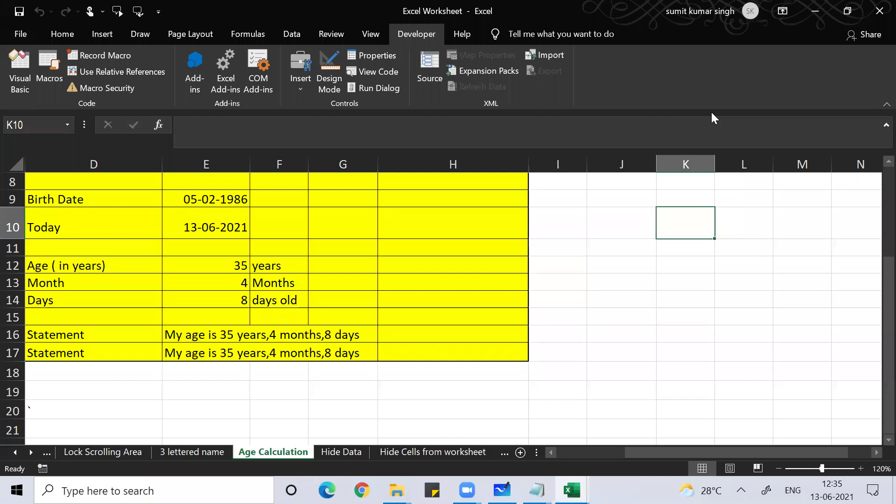
{"action": "key", "text": "Up"}
{"action": "key", "text": "Up"}
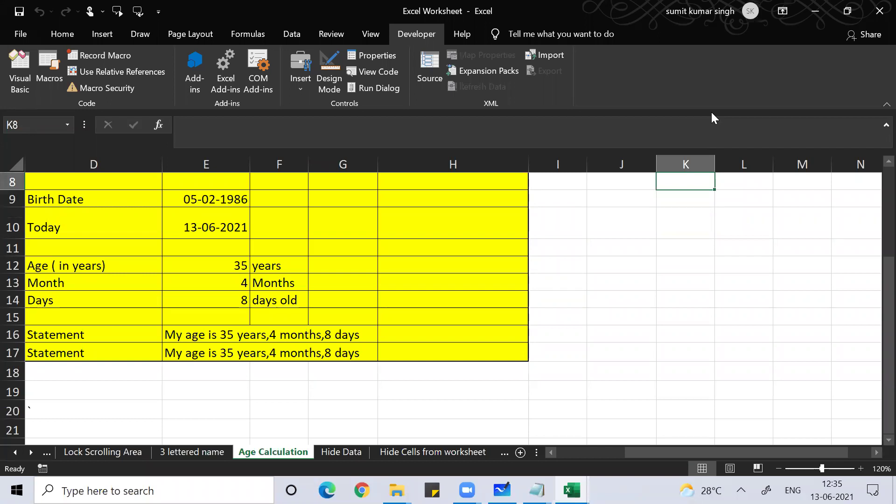
{"action": "key", "text": "Left"}
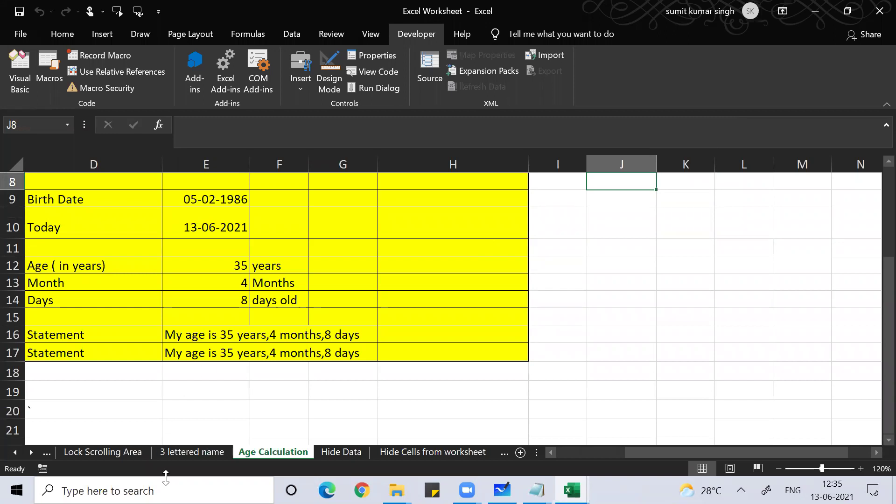
Scroll the sheet tab strip back to its start, showing Rough Sheet and Dummy Data.
{"action": "left_click", "coordinate": [14, 455]}
{"action": "left_click", "coordinate": [14, 455]}
{"action": "left_click", "coordinate": [14, 452]}
{"action": "left_click", "coordinate": [14, 453]}
{"action": "left_click", "coordinate": [14, 453]}
{"action": "left_click", "coordinate": [14, 453]}
{"action": "left_click", "coordinate": [14, 454]}
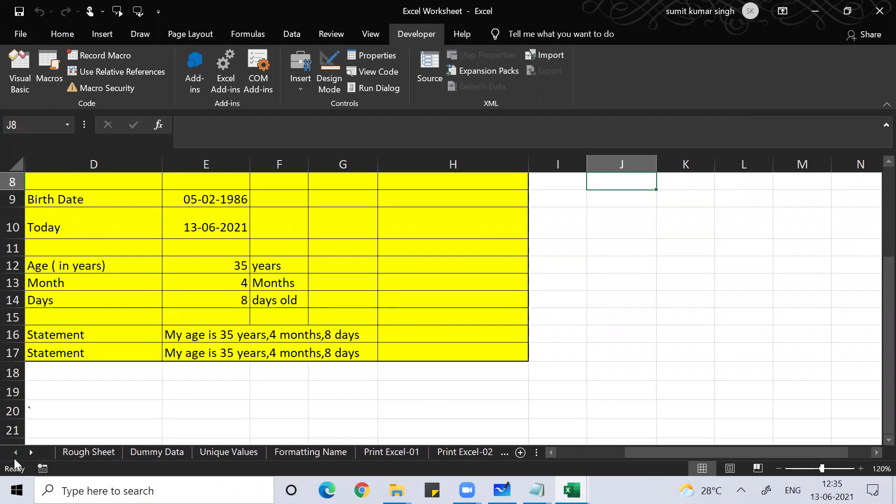
Open the Dummy Data sheet and select the five highlighted student names in B12:B16.
{"action": "left_click", "coordinate": [149, 453]}
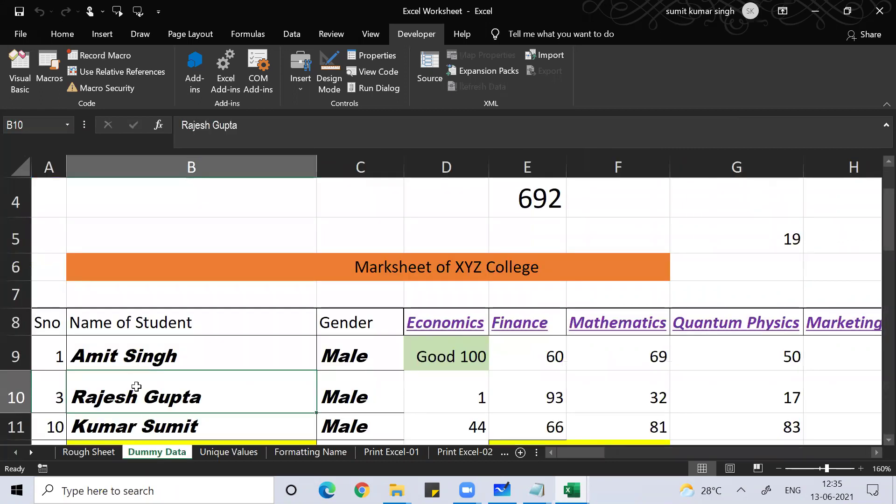
{"action": "key", "text": "Down"}
{"action": "key", "text": "Down"}
{"action": "key", "text": "Down"}
{"action": "key", "text": "Down"}
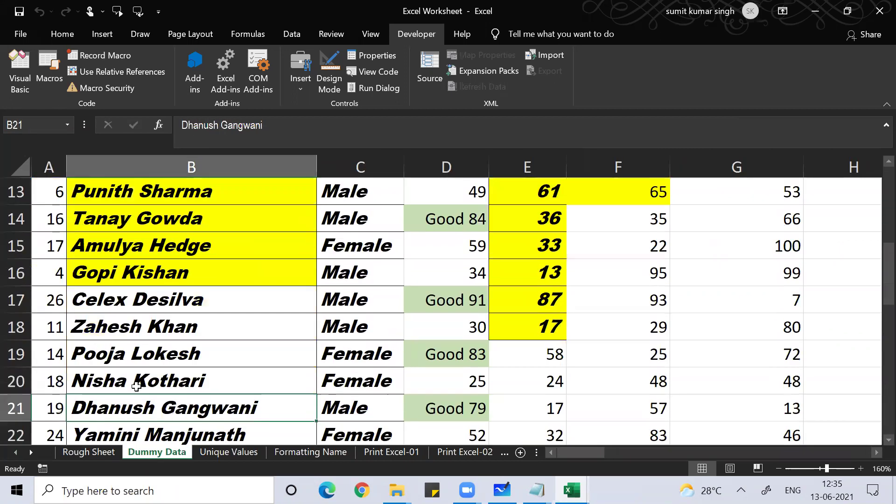
{"action": "key", "text": "Down"}
{"action": "key", "text": "Down"}
{"action": "key", "text": "Down"}
{"action": "key", "text": "Down"}
{"action": "key", "text": "Down"}
{"action": "key", "text": "Down"}
{"action": "key", "text": "Down"}
{"action": "key", "text": "Down"}
{"action": "key", "text": "Down"}
{"action": "key", "text": "Down"}
{"action": "key", "text": "Down"}
{"action": "key", "text": "Down"}
{"action": "key", "text": "Down"}
{"action": "key", "text": "Down"}
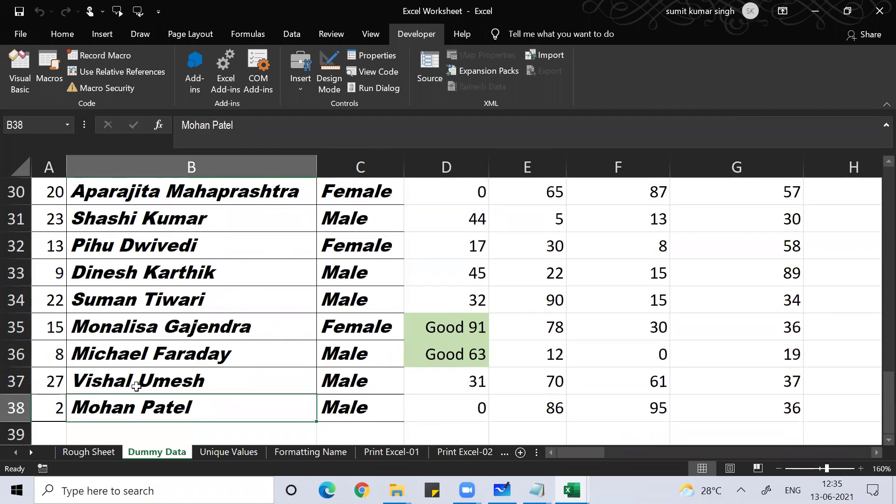
{"action": "key", "text": "Up"}
{"action": "key", "text": "Up"}
{"action": "key", "text": "Up"}
{"action": "key", "text": "Up"}
{"action": "key", "text": "Up"}
{"action": "key", "text": "Up"}
{"action": "key", "text": "Up"}
{"action": "key", "text": "Up"}
{"action": "key", "text": "Up"}
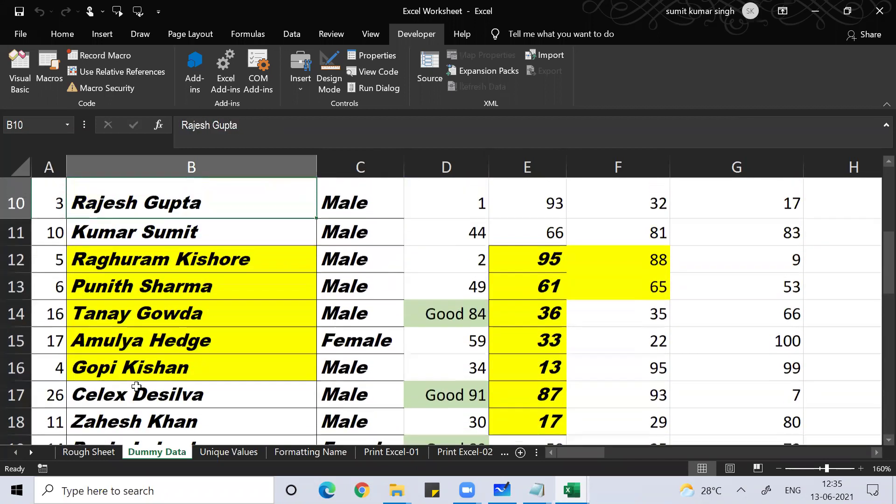
{"action": "key", "text": "Up"}
{"action": "key", "text": "Up"}
{"action": "key", "text": "Up"}
{"action": "key", "text": "Down"}
{"action": "key", "text": "Down"}
{"action": "key", "text": "Down"}
{"action": "key", "text": "Up"}
{"action": "key", "text": "Down"}
{"action": "key", "text": "Down"}
{"action": "key", "text": "Down"}
{"action": "key", "text": "Down"}
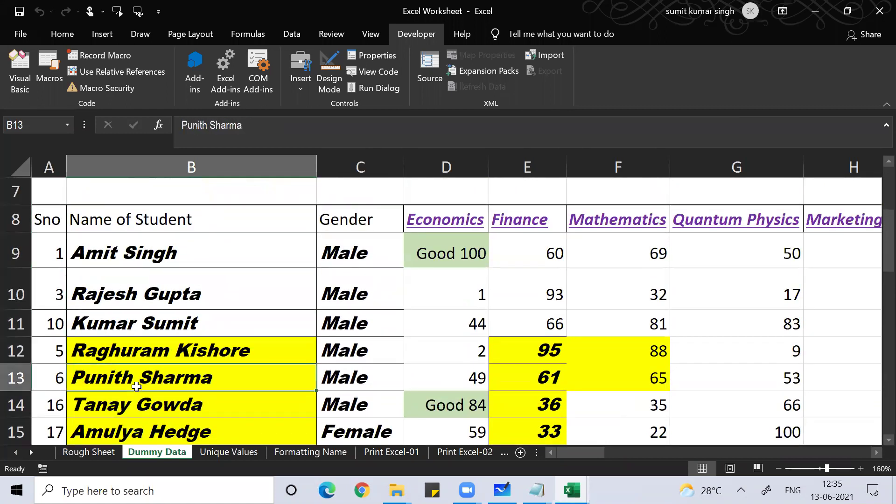
{"action": "key", "text": "Down"}
{"action": "key", "text": "Down"}
{"action": "key", "text": "Down"}
{"action": "key", "text": "Down"}
{"action": "key", "text": "Up"}
{"action": "key", "text": "Up"}
{"action": "key", "text": "Up"}
{"action": "key", "text": "Up"}
{"action": "key", "text": "Up"}
{"action": "key", "text": "Down"}
{"action": "key", "text": "Down"}
{"action": "key", "text": "Down"}
{"action": "key", "text": "Down"}
{"action": "key", "text": "Down"}
{"action": "key", "text": "Down"}
{"action": "key", "text": "Up"}
{"action": "key", "text": "Up"}
{"action": "key", "text": "Up"}
{"action": "key", "text": "Up"}
{"action": "key", "text": "Up"}
{"action": "key", "text": "Up"}
{"action": "key", "text": "shift+Down"}
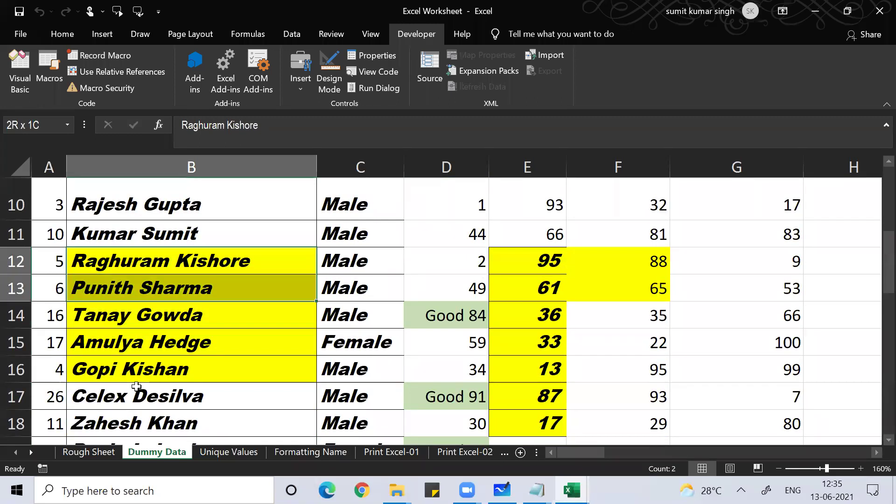
{"action": "key", "text": "shift+Down"}
{"action": "key", "text": "shift+Down"}
{"action": "key", "text": "shift+Down"}
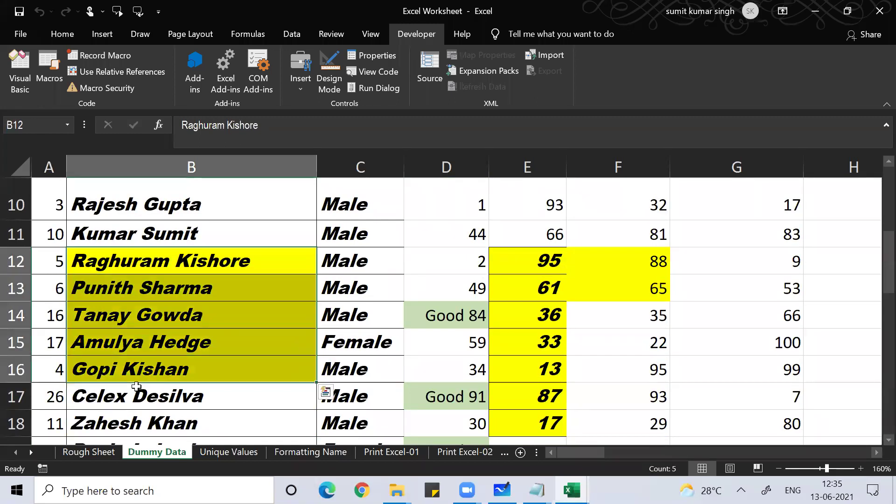
Try Fill Down, Clear Formats and Clear All on the names in B12:B16.
{"action": "key", "text": "alt"}
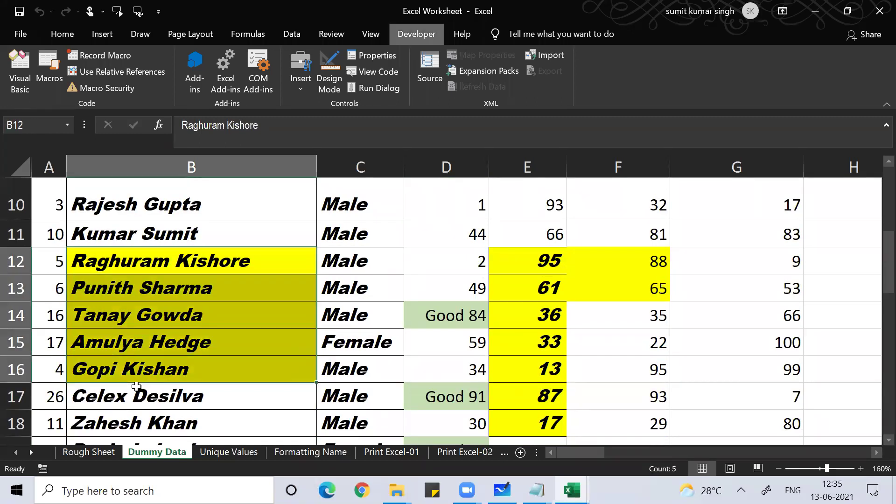
{"action": "key", "text": "h"}
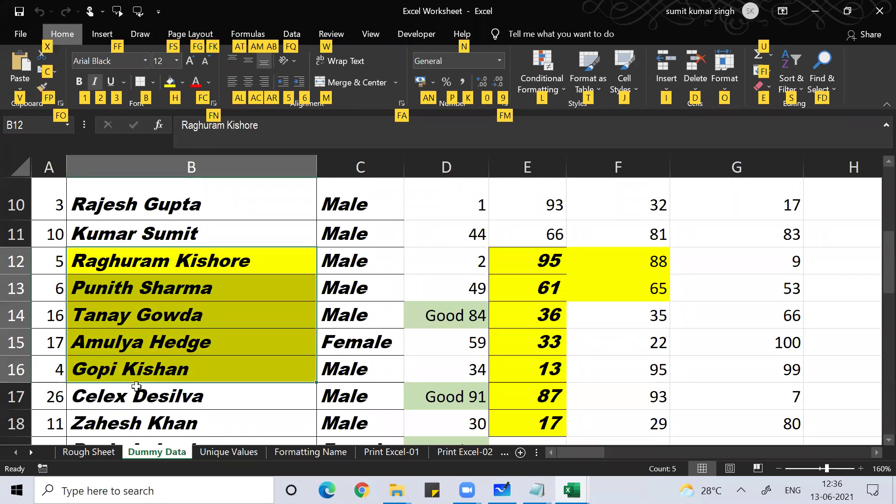
{"action": "key", "text": "f"}
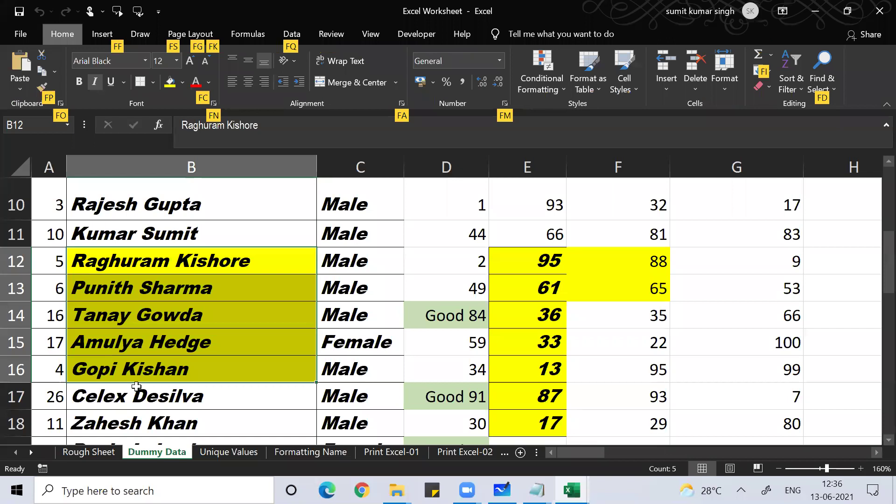
{"action": "key", "text": "i"}
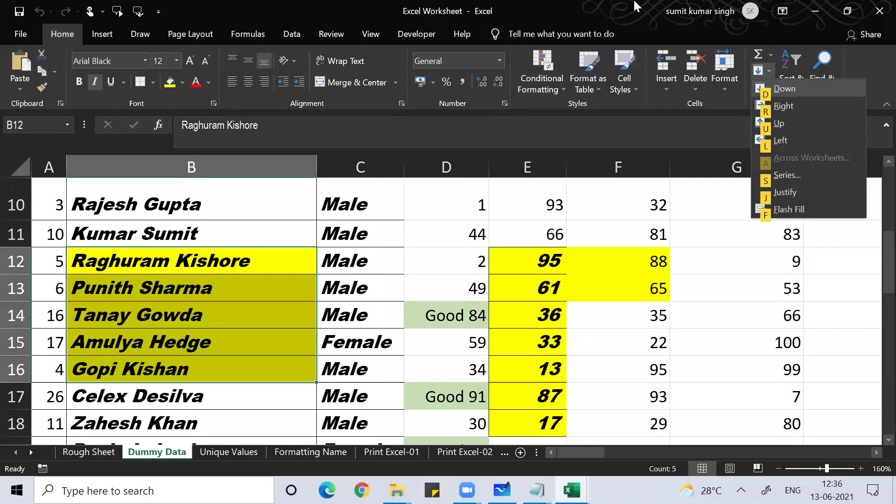
{"action": "left_click", "coordinate": [756, 88]}
{"action": "left_click", "coordinate": [758, 87]}
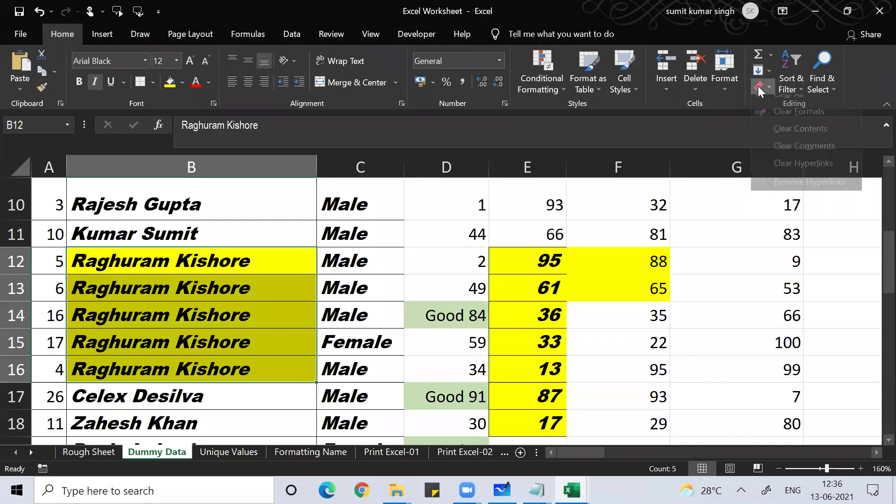
{"action": "left_click", "coordinate": [786, 120]}
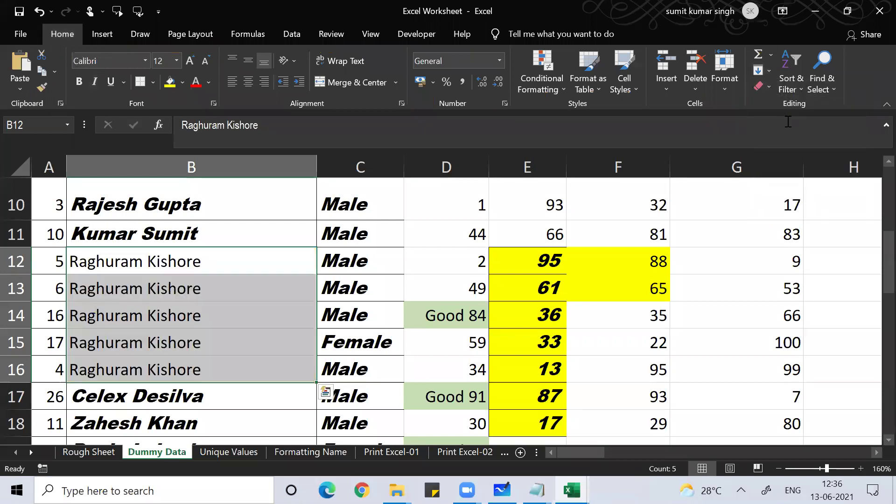
{"action": "left_click", "coordinate": [770, 88]}
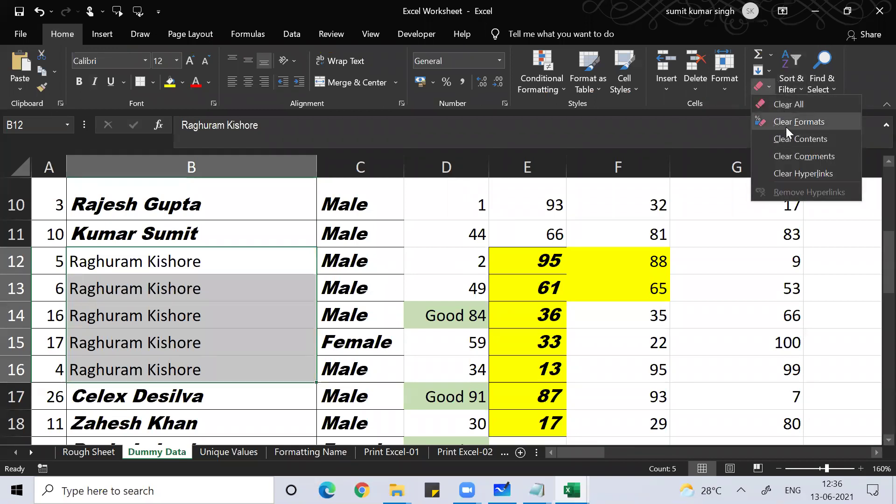
{"action": "left_click", "coordinate": [788, 103]}
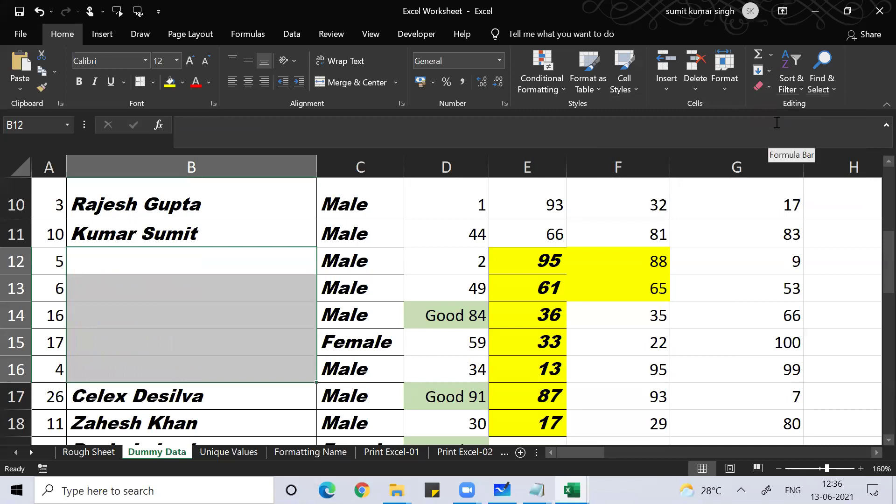
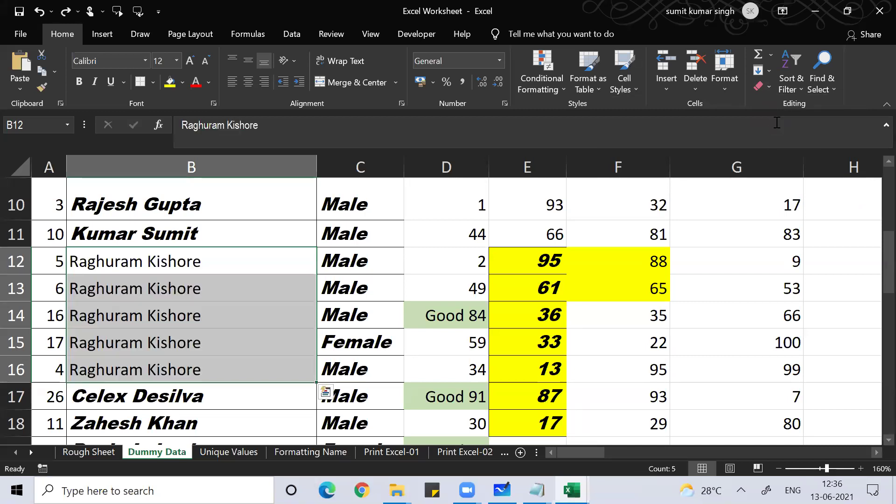
Undo back to the original names, then apply Clear Formats to B12:B16.
{"action": "left_click", "coordinate": [702, 288]}
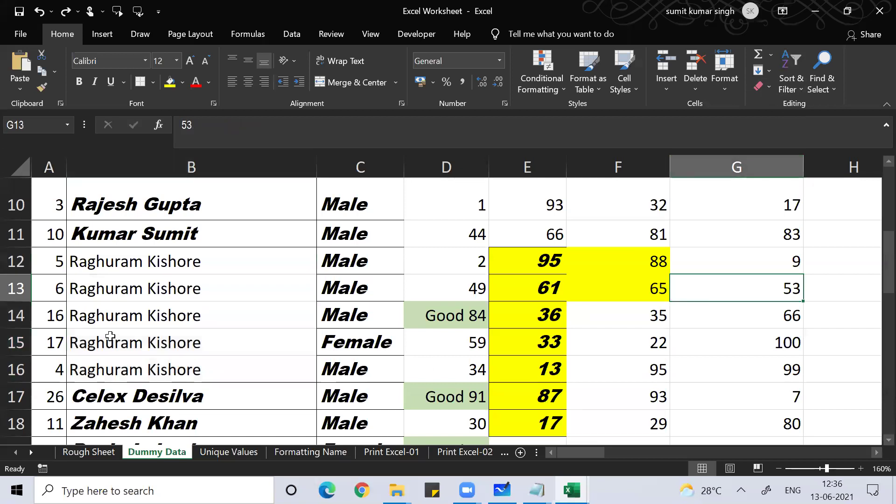
{"action": "key", "text": "ctrl+z"}
{"action": "key", "text": "ctrl+z"}
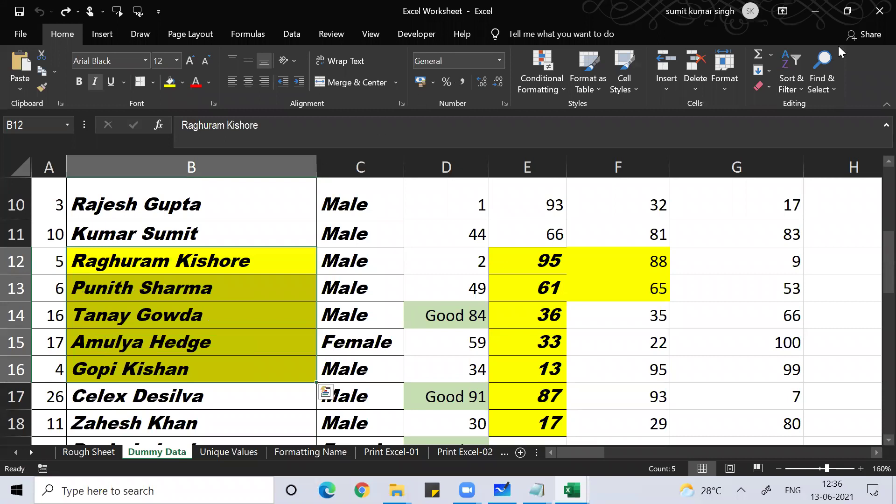
{"action": "left_click", "coordinate": [769, 87]}
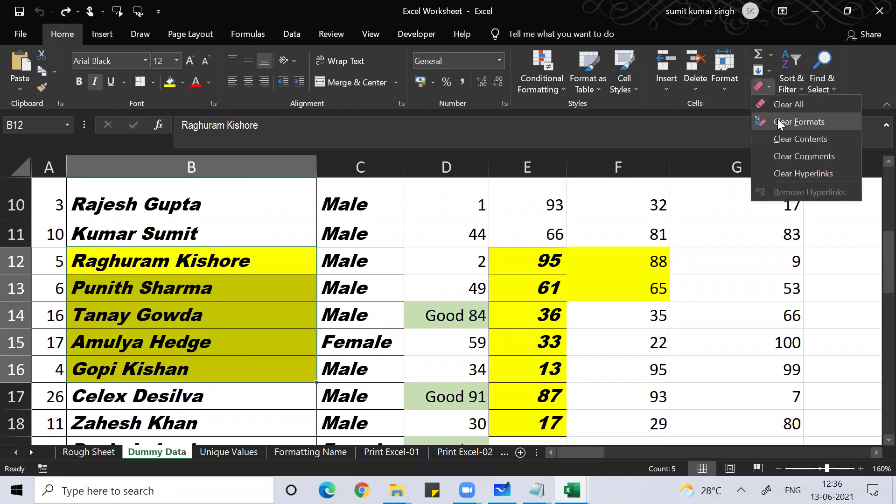
{"action": "left_click", "coordinate": [779, 121]}
{"action": "left_click", "coordinate": [248, 314]}
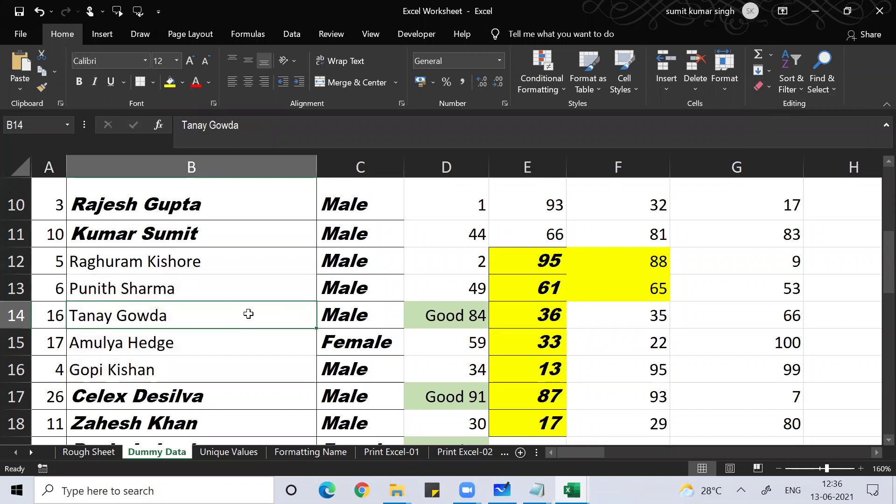
{"action": "key", "text": "Up"}
{"action": "key", "text": "Up"}
{"action": "key", "text": "Up"}
{"action": "key", "text": "Up"}
{"action": "key", "text": "Up"}
{"action": "key", "text": "Up"}
{"action": "key", "text": "Up"}
{"action": "key", "text": "Down"}
{"action": "key", "text": "Down"}
{"action": "key", "text": "Down"}
{"action": "key", "text": "Down"}
{"action": "key", "text": "Down"}
{"action": "key", "text": "Down"}
{"action": "key", "text": "Down"}
{"action": "key", "text": "Down"}
{"action": "key", "text": "Up"}
{"action": "key", "text": "Up"}
{"action": "key", "text": "Up"}
{"action": "key", "text": "Up"}
{"action": "key", "text": "Up"}
{"action": "key", "text": "Up"}
{"action": "key", "text": "Up"}
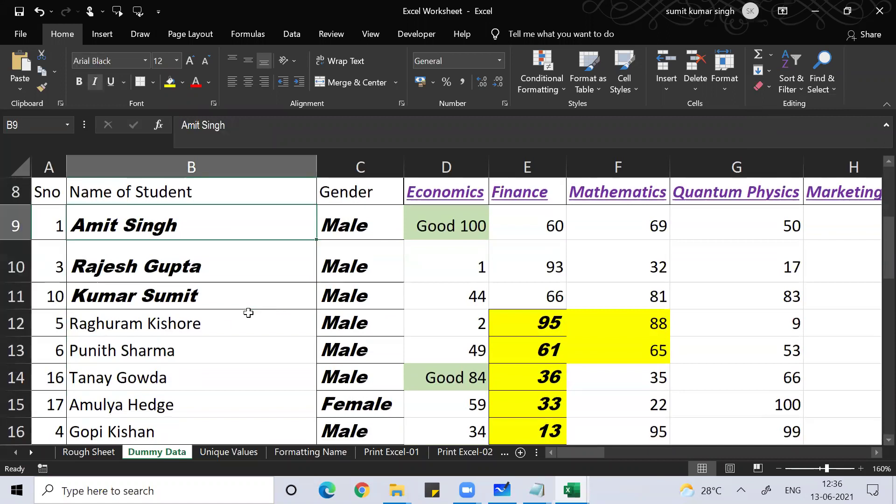
{"action": "key", "text": "Down"}
{"action": "key", "text": "Down"}
{"action": "key", "text": "Down"}
{"action": "key", "text": "Up"}
{"action": "key", "text": "Down"}
{"action": "key", "text": "Up"}
{"action": "key", "text": "Up"}
{"action": "key", "text": "Up"}
{"action": "key", "text": "shift+Down"}
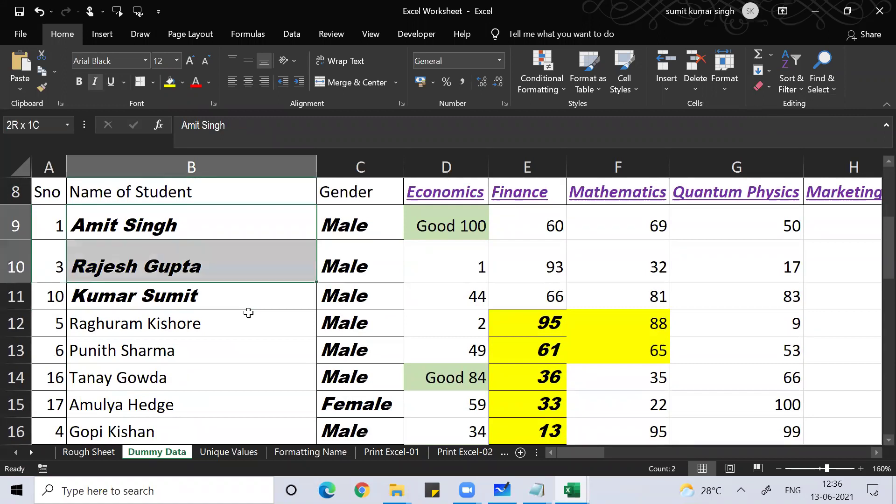
{"action": "key", "text": "shift+Down"}
{"action": "key", "text": "ctrl+b"}
{"action": "key", "text": "ctrl+b"}
{"action": "key", "text": "ctrl+b"}
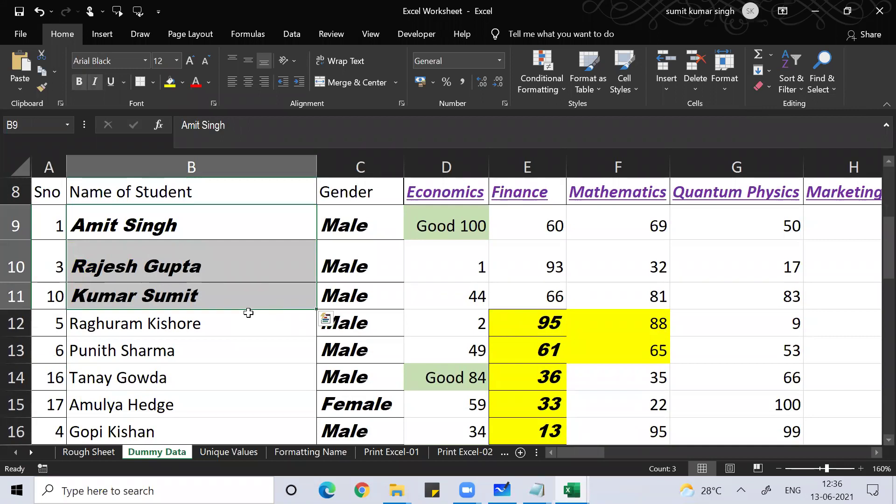
{"action": "key", "text": "Down"}
{"action": "key", "text": "Down"}
{"action": "key", "text": "Down"}
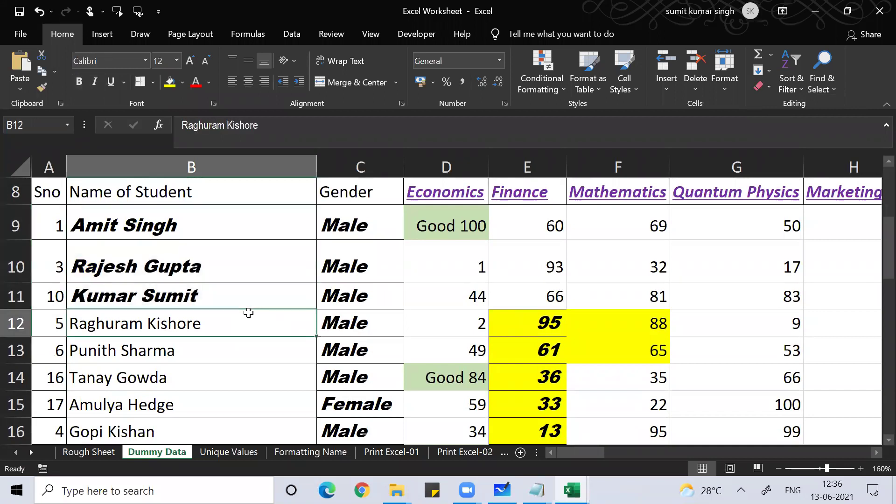
{"action": "key", "text": "shift+Down"}
{"action": "key", "text": "shift+Down"}
{"action": "key", "text": "shift+Down"}
{"action": "key", "text": "shift+Up"}
{"action": "key", "text": "shift+Up"}
{"action": "key", "text": "shift+Up"}
{"action": "key", "text": "Up"}
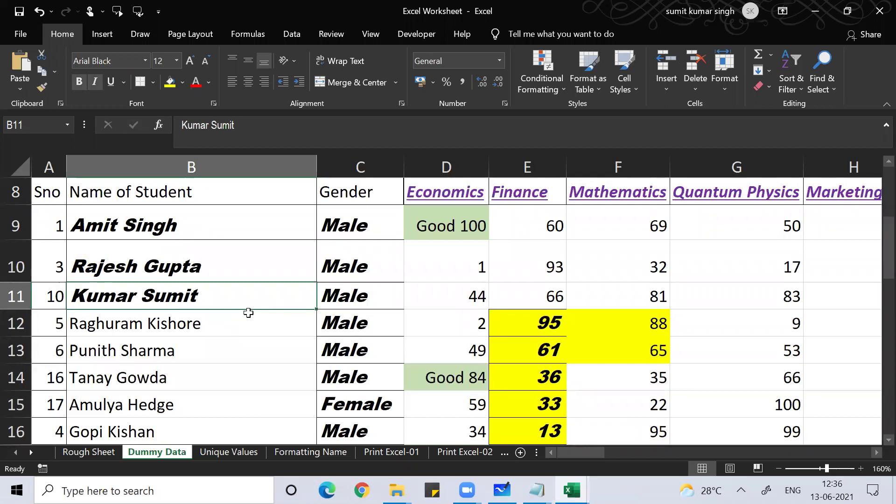
{"action": "key", "text": "Down"}
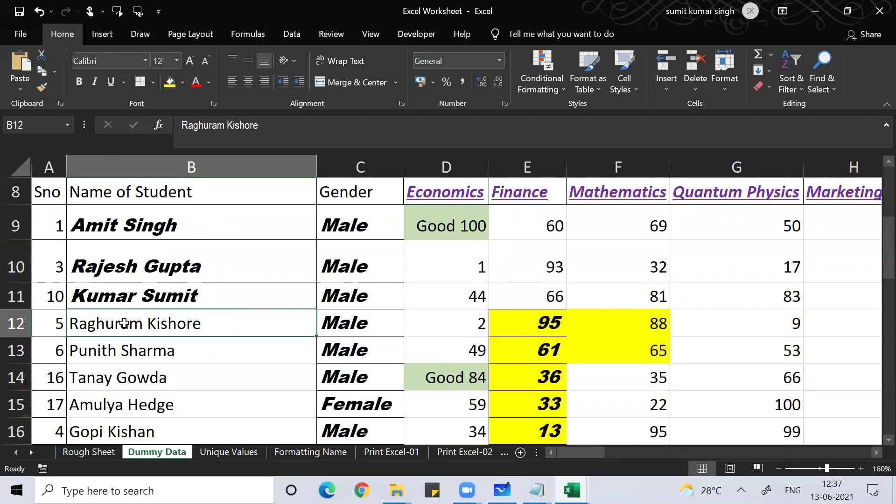
{"action": "left_click", "coordinate": [43, 85]}
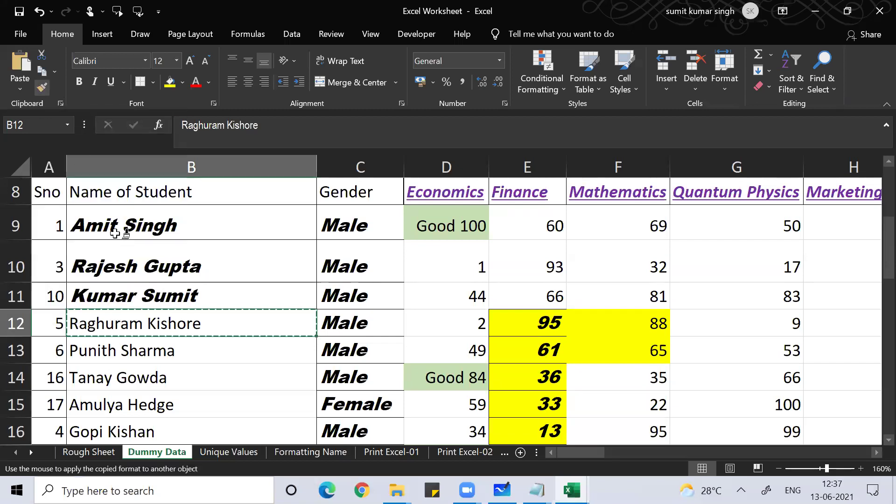
{"action": "left_click_drag", "start_coordinate": [122, 225], "coordinate": [122, 292]}
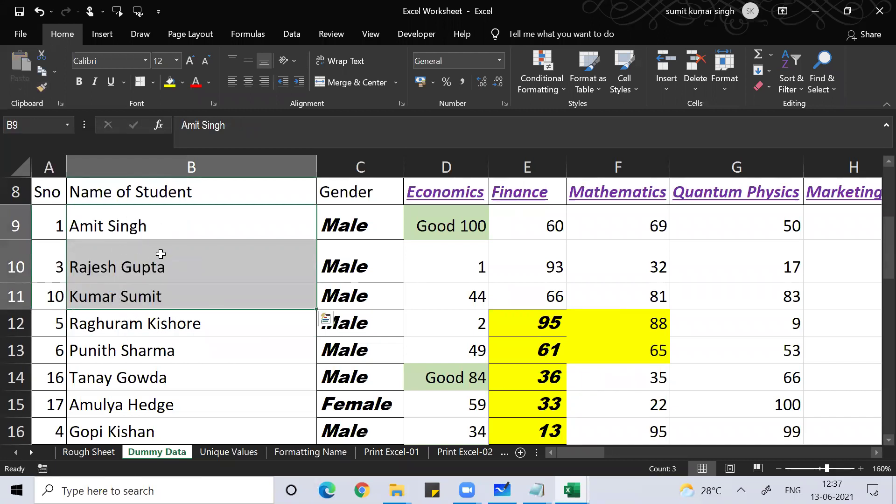
{"action": "left_click", "coordinate": [120, 344]}
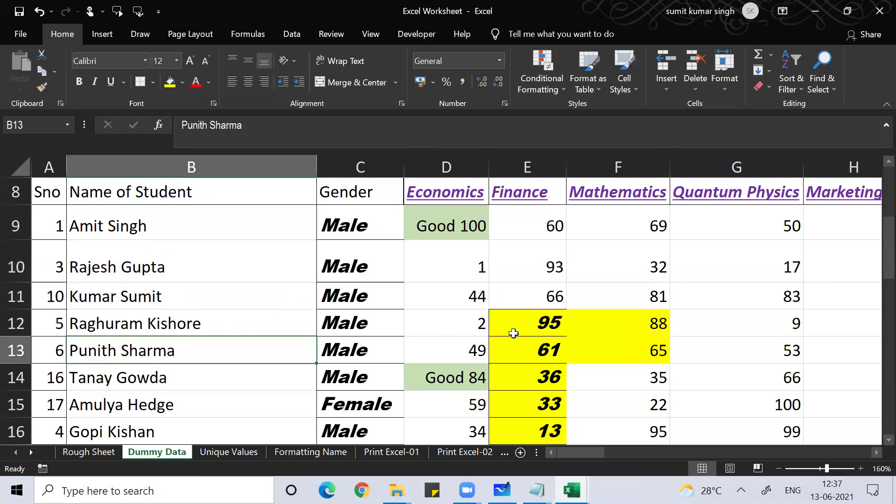
Make the 95 in E12 font size 18 with a light blue fill.
{"action": "left_click", "coordinate": [530, 322]}
{"action": "left_click", "coordinate": [539, 383]}
{"action": "left_click", "coordinate": [526, 327]}
{"action": "left_click", "coordinate": [175, 66]}
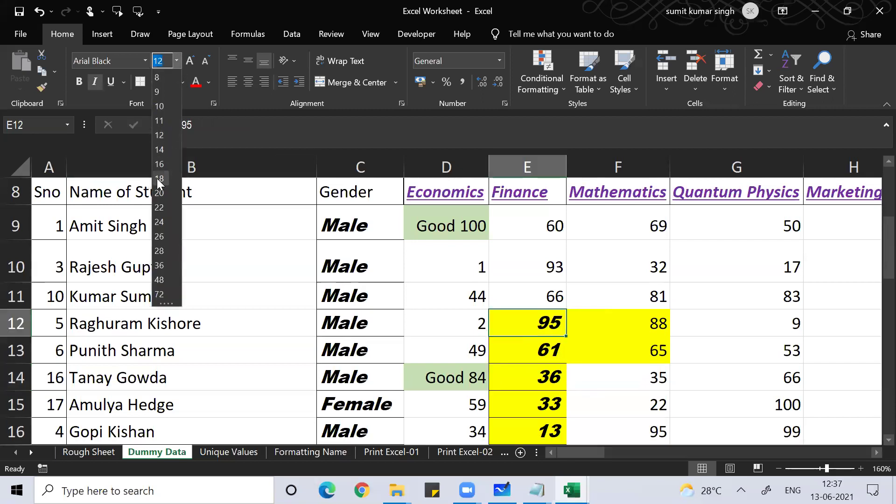
{"action": "left_click", "coordinate": [160, 179]}
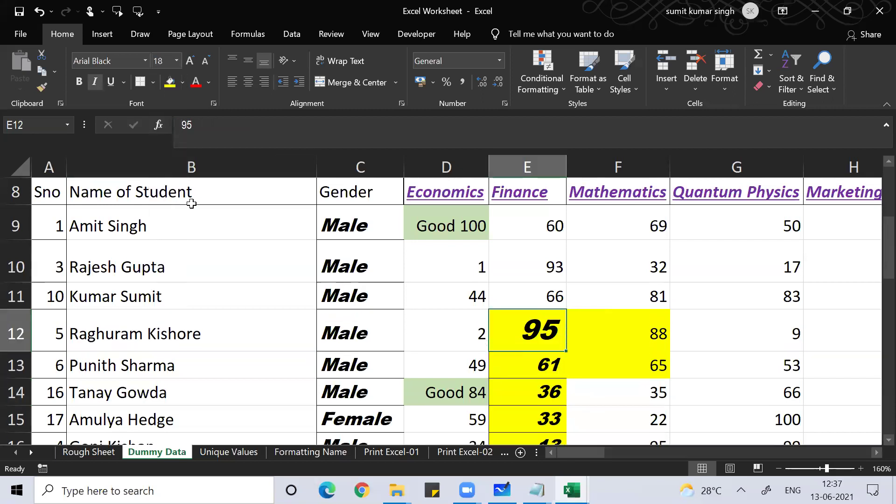
{"action": "left_click", "coordinate": [183, 83]}
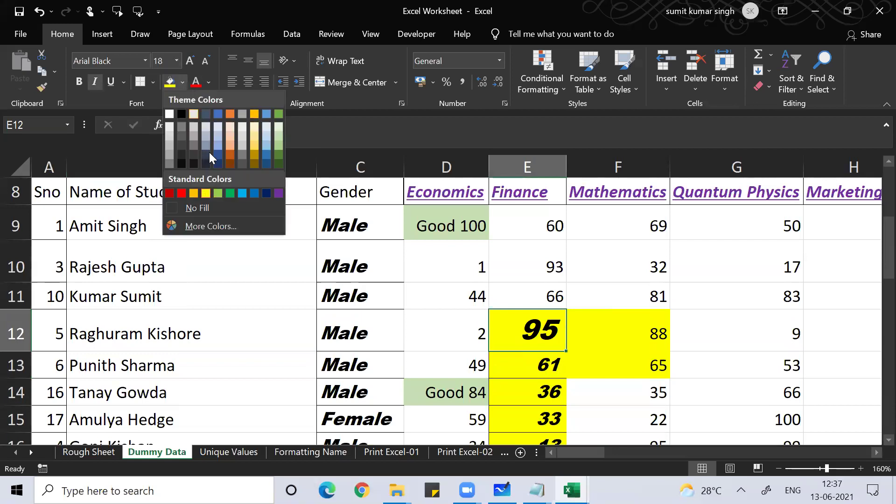
{"action": "left_click", "coordinate": [246, 191]}
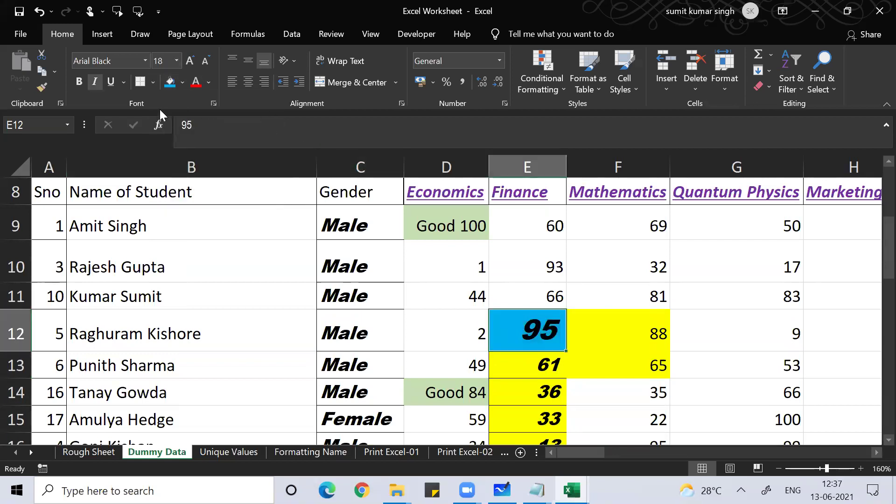
Set E12's font to Broadway and paint its style over the marks from D9 to column S.
{"action": "left_click", "coordinate": [145, 60]}
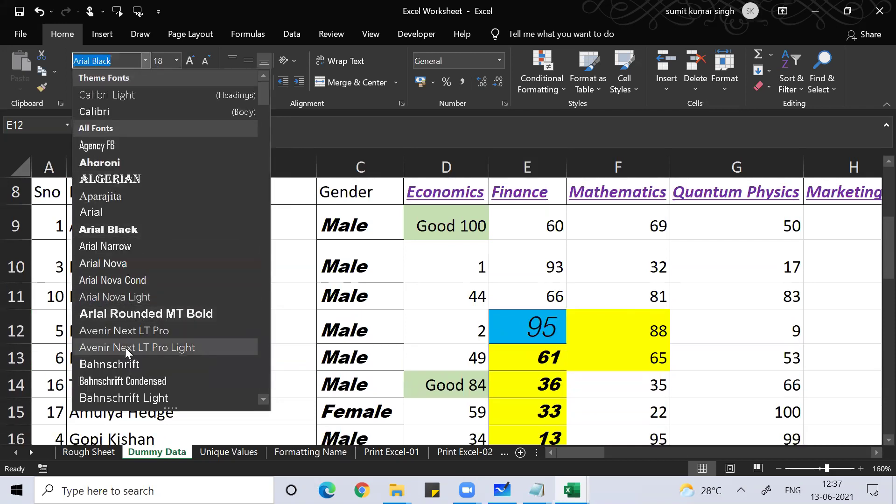
{"action": "left_click", "coordinate": [123, 397]}
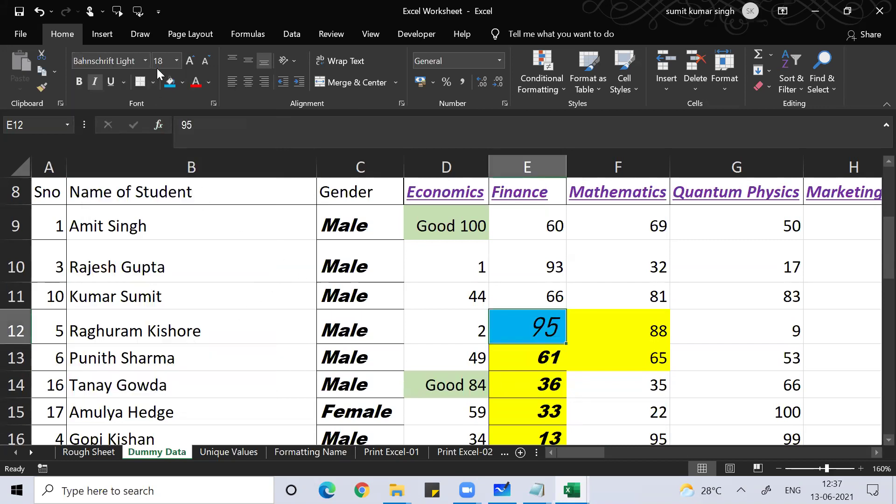
{"action": "left_click", "coordinate": [149, 58]}
{"action": "left_click_drag", "start_coordinate": [261, 100], "coordinate": [265, 139]}
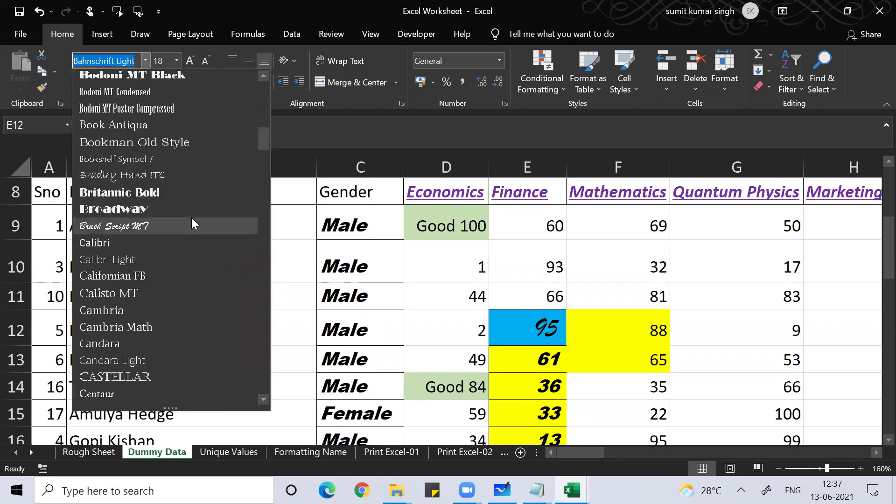
{"action": "left_click", "coordinate": [187, 209]}
{"action": "left_click", "coordinate": [533, 348]}
{"action": "left_click", "coordinate": [526, 329]}
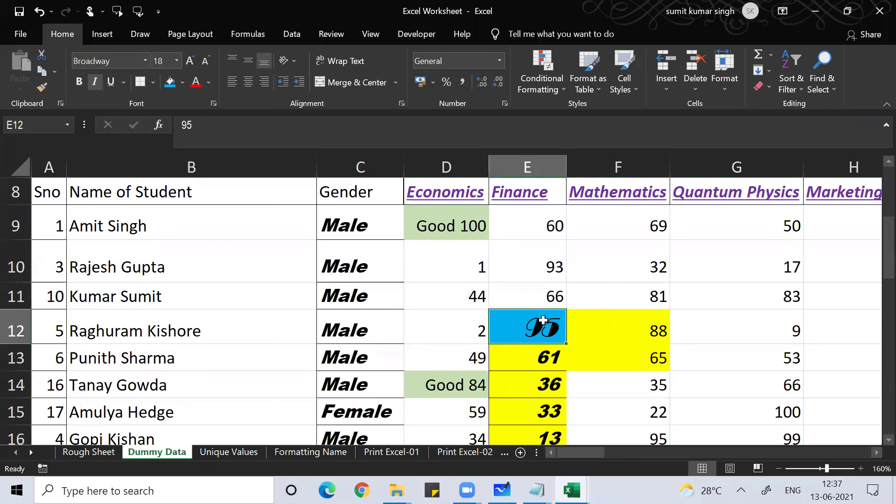
{"action": "left_click", "coordinate": [519, 383]}
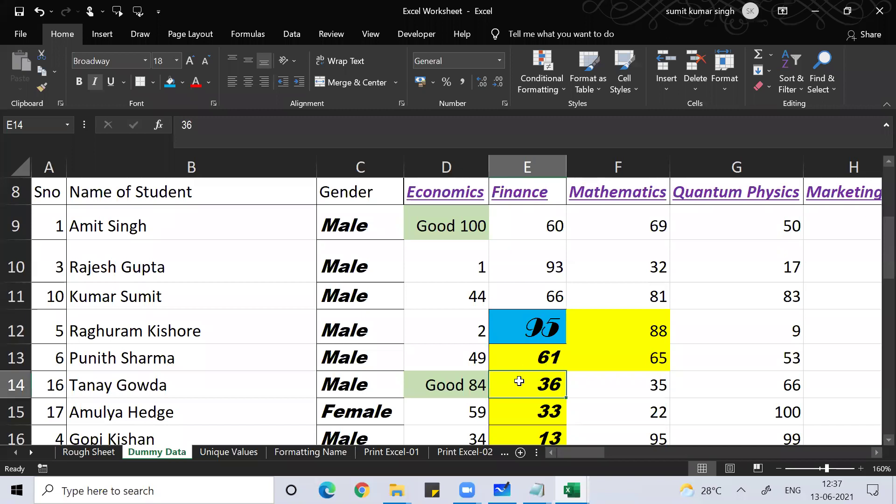
{"action": "left_click", "coordinate": [516, 332]}
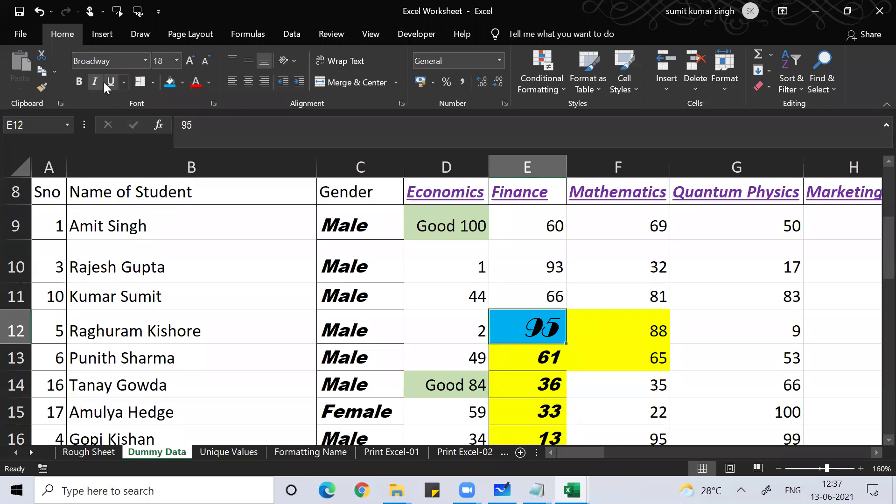
{"action": "left_click", "coordinate": [43, 87]}
{"action": "mouse_move", "coordinate": [443, 212]}
{"action": "left_mouse_down"}
{"action": "mouse_move", "coordinate": [877, 440]}
{"action": "mouse_move", "coordinate": [576, 421]}
{"action": "left_mouse_up"}
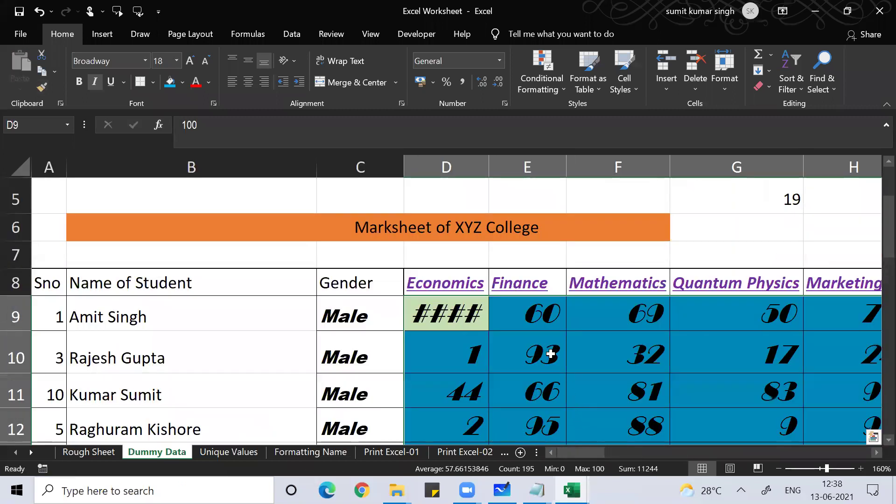
Autofit column D, then undo the widening and painted formatting, leaving only E12 styled.
{"action": "double_click", "coordinate": [489, 165]}
{"action": "left_click", "coordinate": [543, 407]}
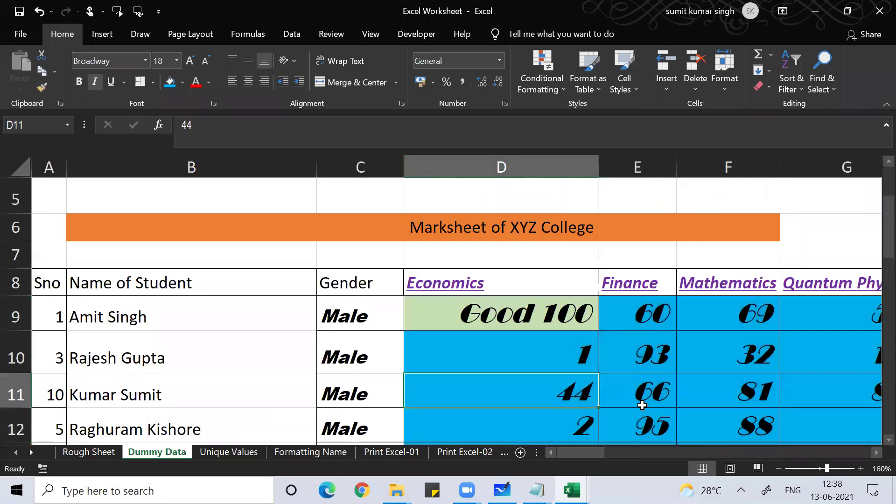
{"action": "left_click", "coordinate": [873, 454]}
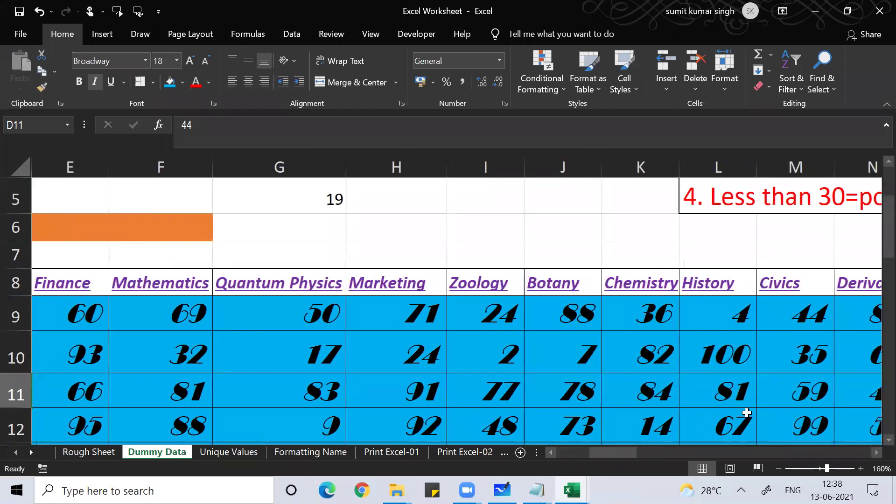
{"action": "key", "text": "ctrl+z"}
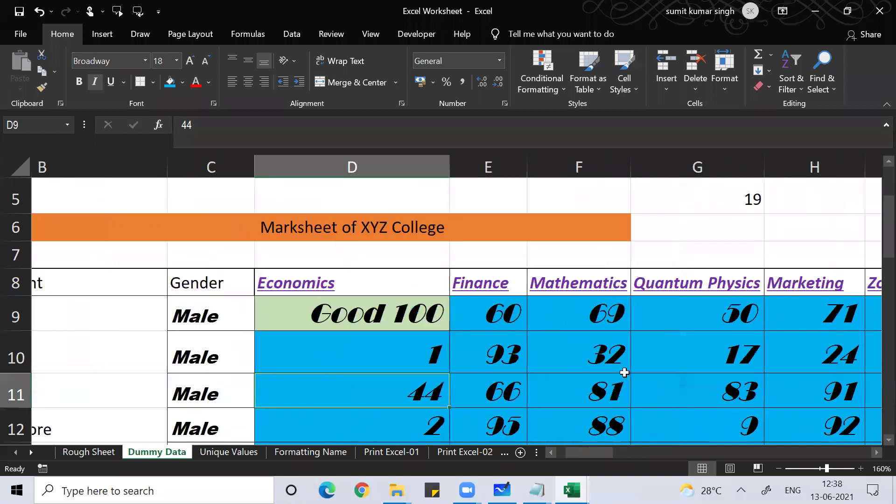
{"action": "key", "text": "ctrl+c"}
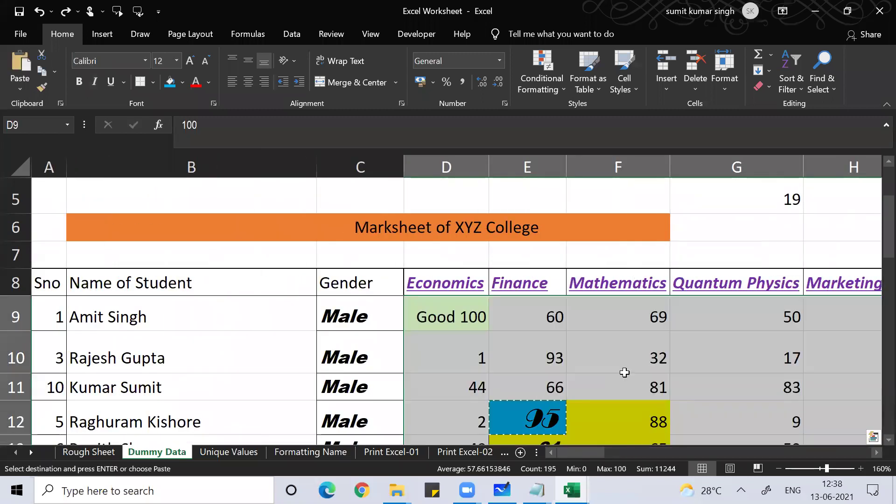
{"action": "key", "text": "Escape"}
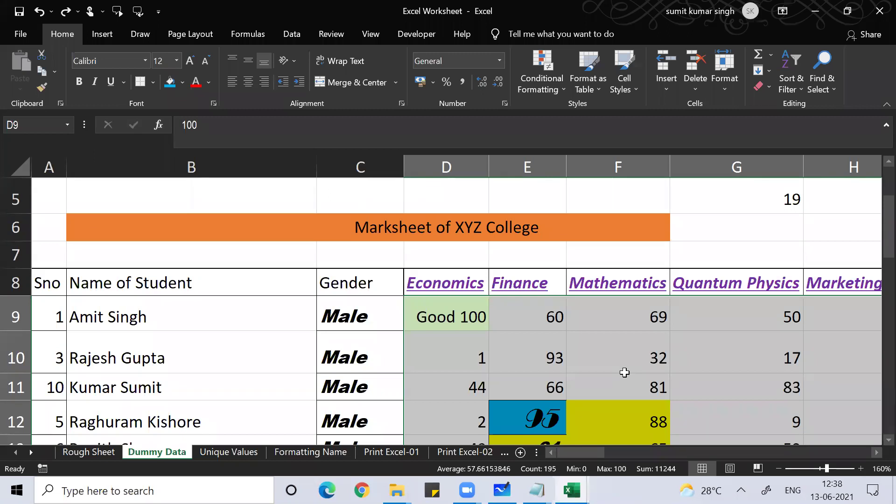
Create a new blank workbook Book1 and widen column A to about 21 characters.
{"action": "left_click", "coordinate": [474, 5]}
{"action": "key", "text": "ctrl+n"}
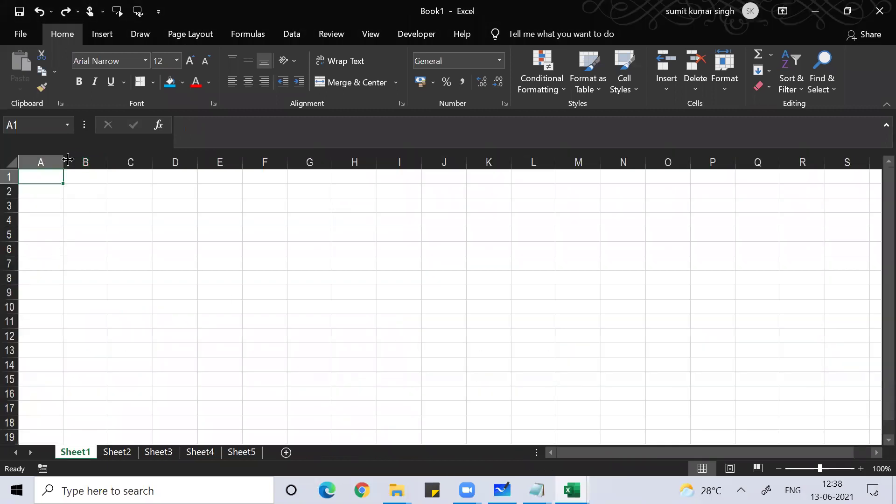
{"action": "left_click_drag", "start_coordinate": [64, 162], "coordinate": [134, 186]}
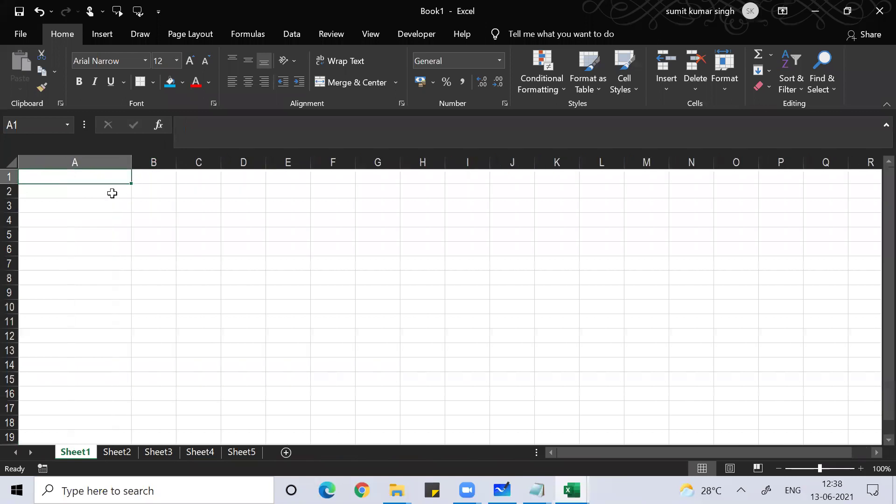
{"action": "left_click", "coordinate": [86, 199]}
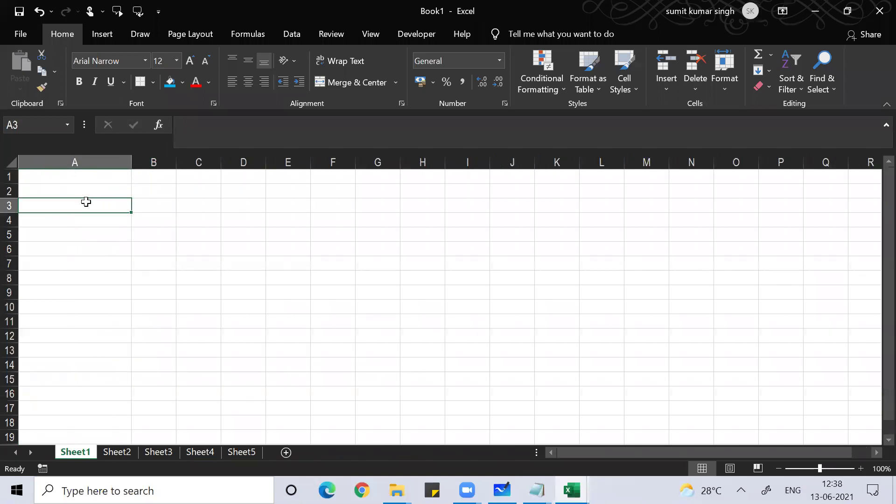
Enter headings 'Sno' in A3 and 'Name of Student' in B3, widening column B.
{"action": "type", "text": "Sno"}
{"action": "key", "text": "Tab"}
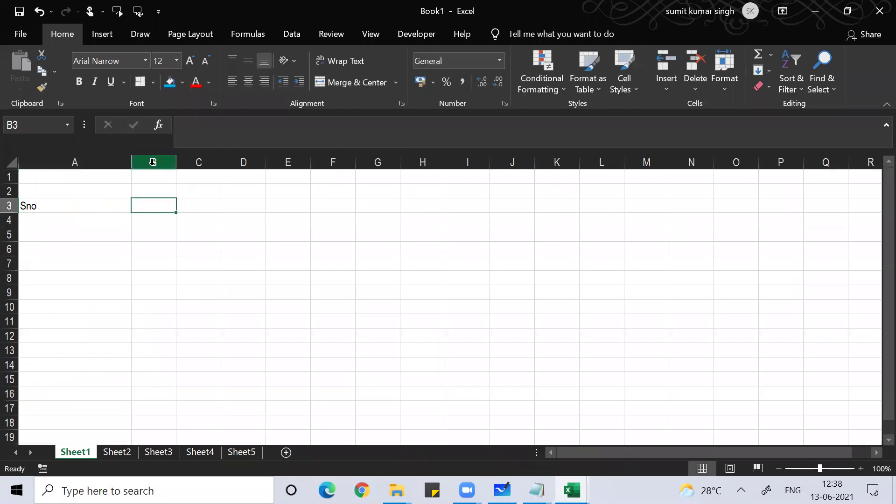
{"action": "left_click_drag", "start_coordinate": [177, 162], "coordinate": [233, 162]}
{"action": "type", "text": "S"}
{"action": "key", "text": "BackSpace"}
{"action": "type", "text": "Name of Student"}
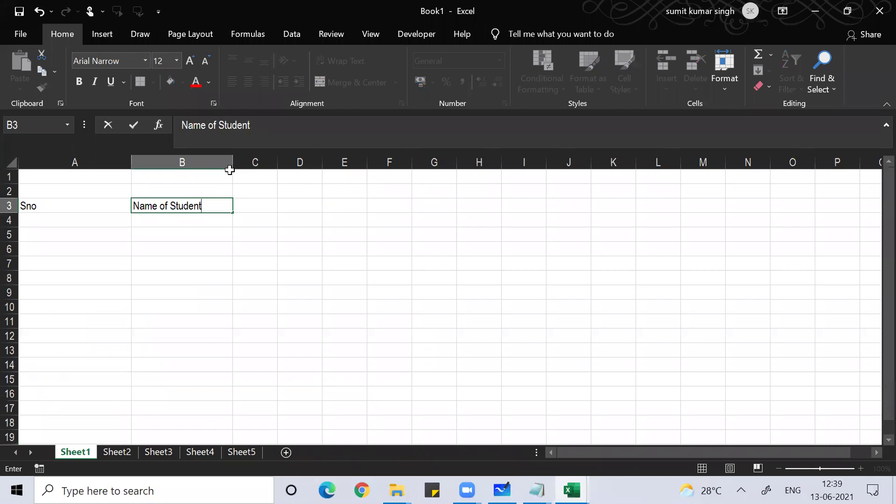
{"action": "key", "text": "Return"}
Enter serial numbers 1 and 2 in A4 and A5.
{"action": "key", "text": "Left"}
{"action": "type", "text": "1"}
{"action": "key", "text": "Return"}
{"action": "type", "text": "2"}
{"action": "key", "text": "Return"}
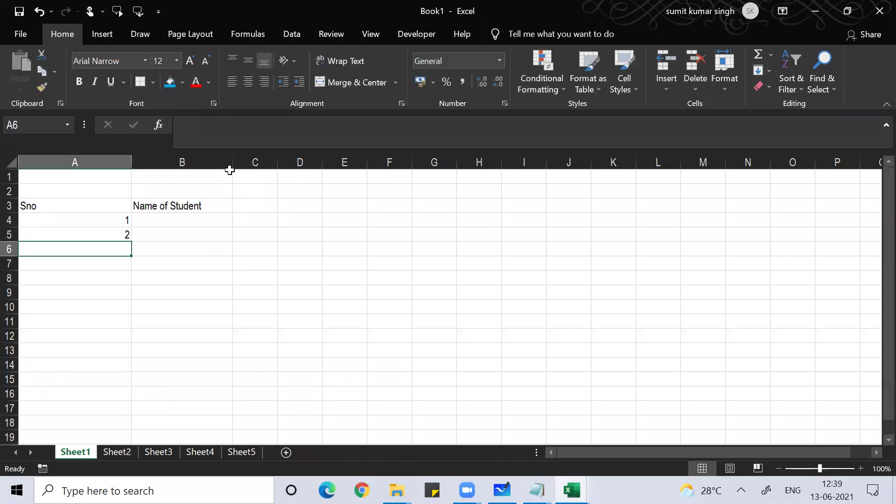
Drag the 1, 2 series in A4:A5 down column A to 30 in A33.
{"action": "left_click", "coordinate": [108, 220]}
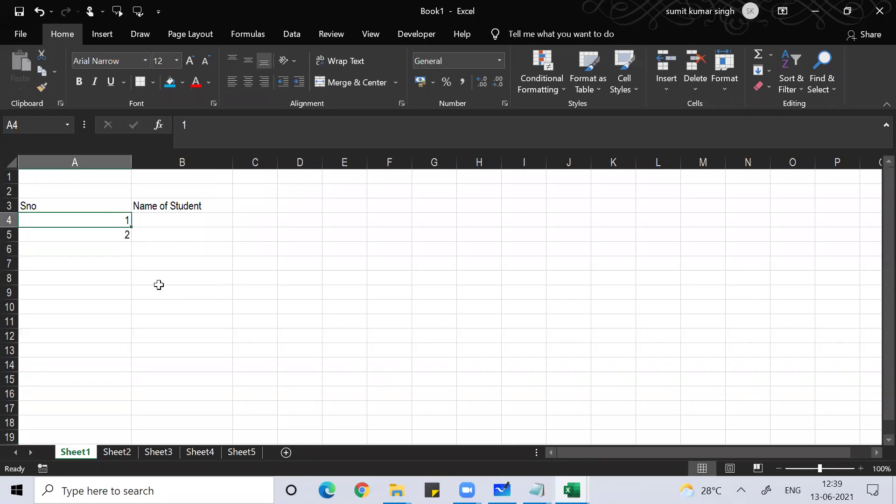
{"action": "left_click", "coordinate": [159, 266]}
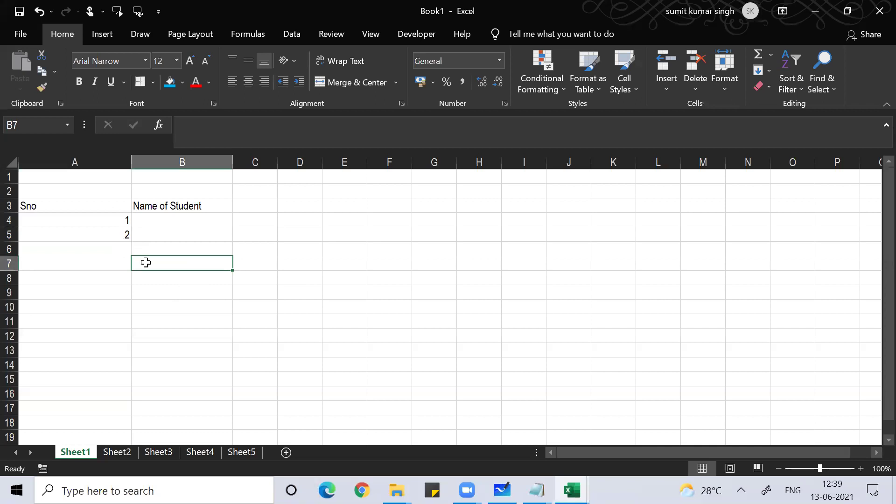
{"action": "left_click", "coordinate": [107, 220]}
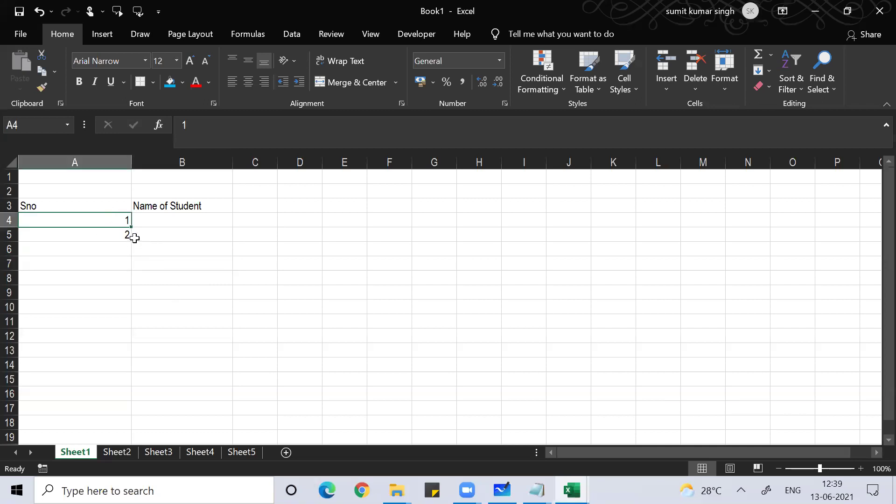
{"action": "left_click_drag", "start_coordinate": [135, 237], "coordinate": [132, 235]}
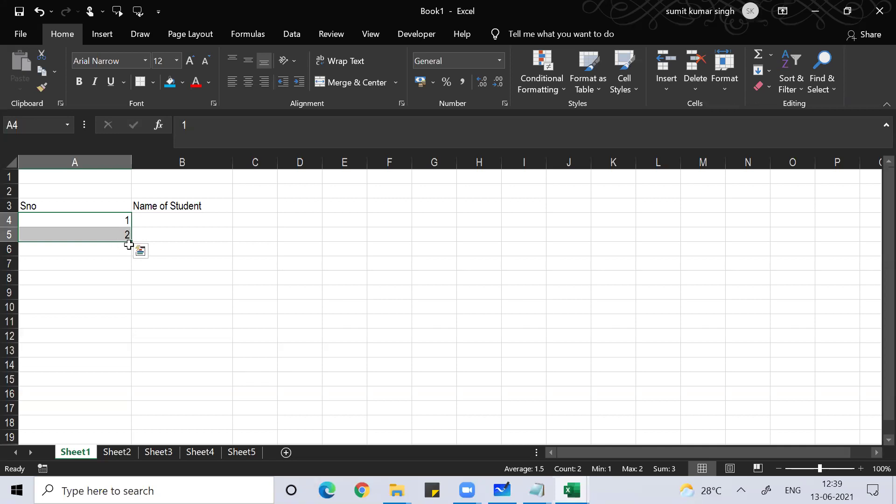
{"action": "left_click_drag", "start_coordinate": [133, 240], "coordinate": [96, 452]}
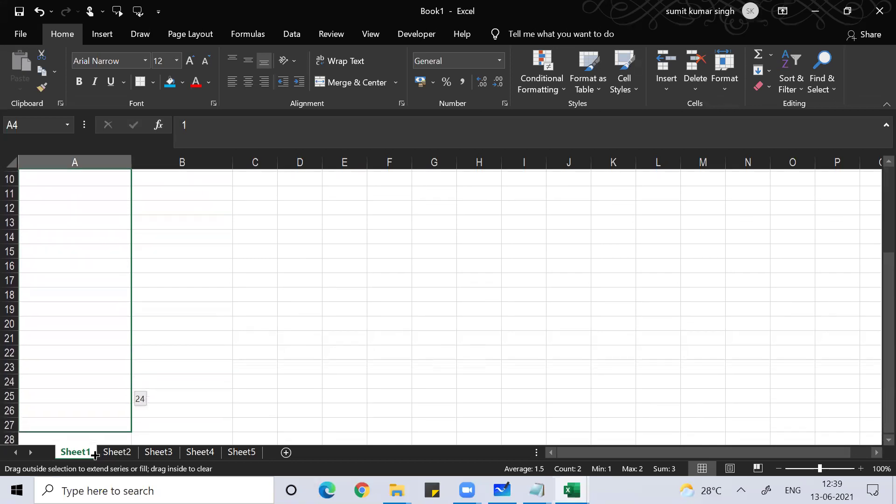
{"action": "left_click_drag", "start_coordinate": [97, 452], "coordinate": [119, 380]}
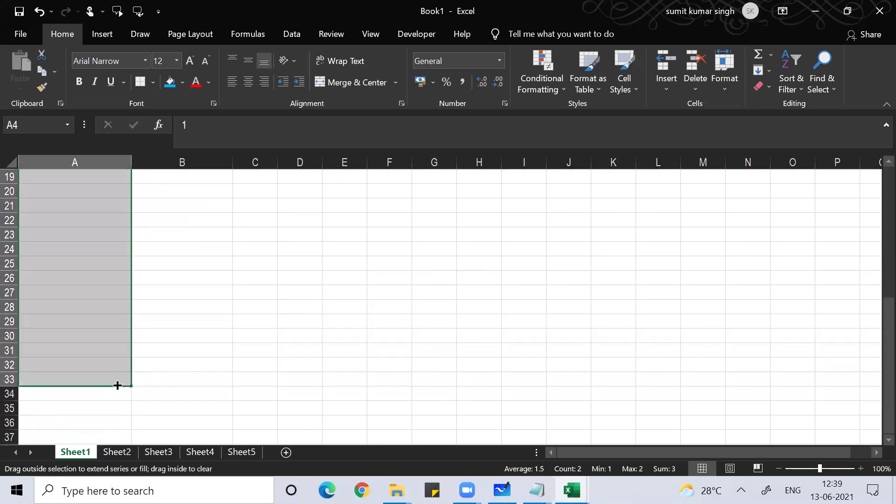
{"action": "left_click", "coordinate": [112, 378]}
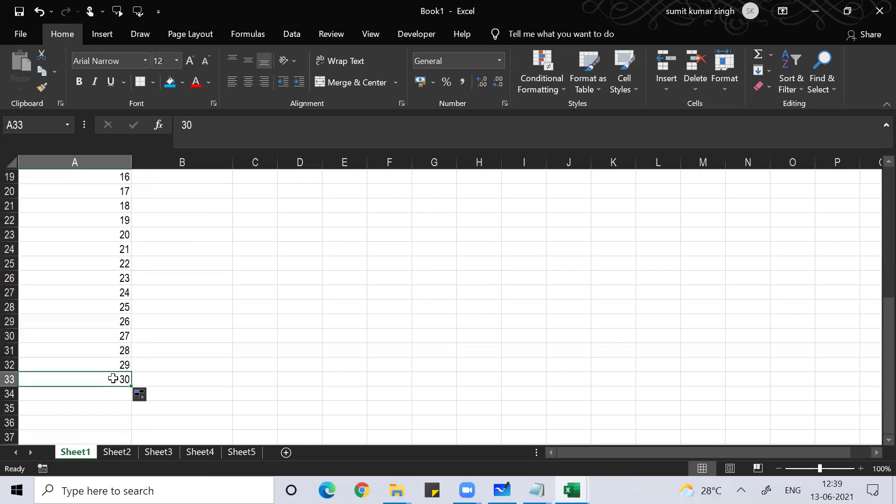
Clear the numbers in A5:A33, keeping only the 1 in A4.
{"action": "key", "text": "ctrl+Up"}
{"action": "key", "text": "Down"}
{"action": "key", "text": "Down"}
{"action": "key", "text": "Down"}
{"action": "key", "text": "Down"}
{"action": "key", "text": "Up"}
{"action": "key", "text": "Up"}
{"action": "key", "text": "Up"}
{"action": "key", "text": "Up"}
{"action": "key", "text": "Down"}
{"action": "key", "text": "Down"}
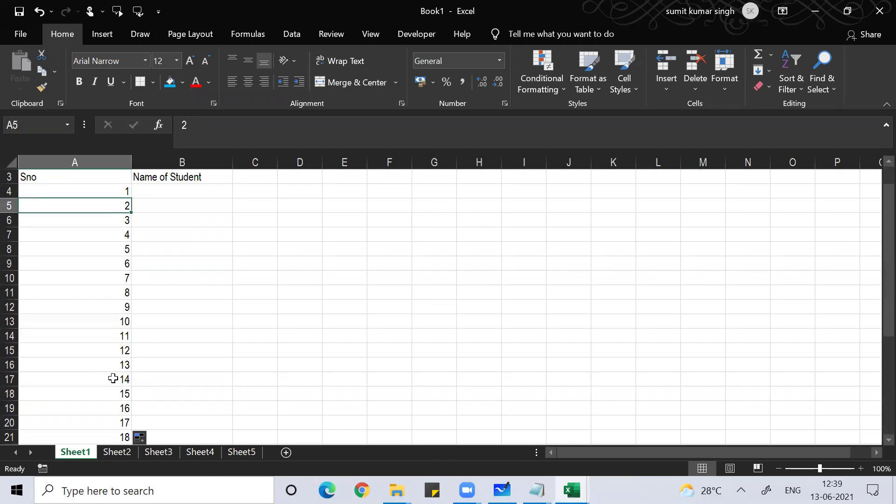
{"action": "key", "text": "Up"}
{"action": "key", "text": "Down"}
{"action": "key", "text": "ctrl+shift+Down"}
{"action": "key", "text": "Delete"}
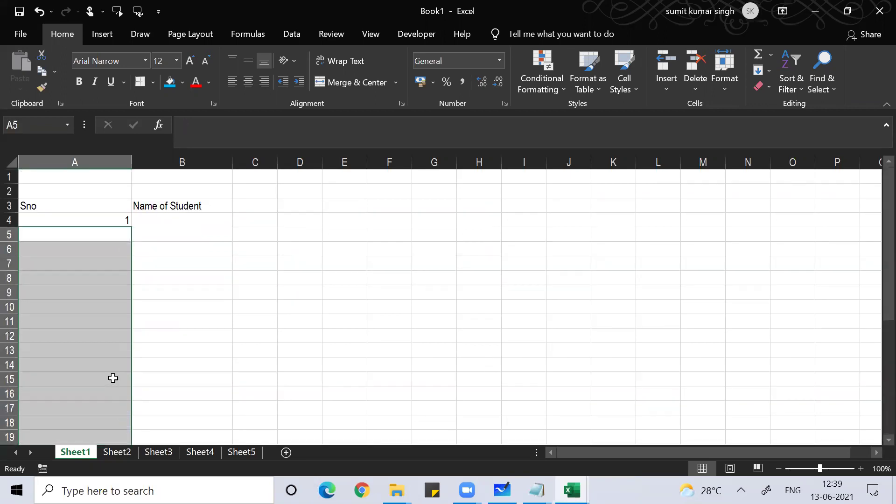
{"action": "key", "text": "Up"}
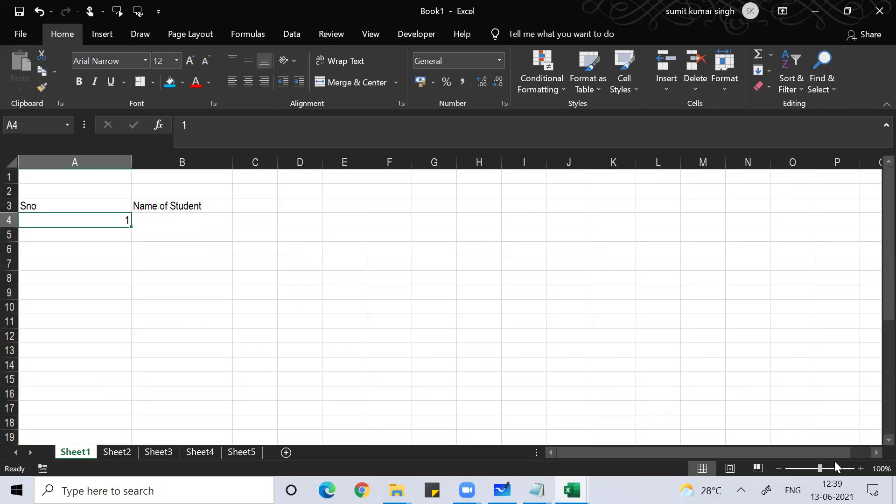
Zoom to 140% and fill column A from 1 with a step-1 Series by columns.
{"action": "left_click", "coordinate": [859, 468]}
{"action": "left_click", "coordinate": [859, 469]}
{"action": "left_click", "coordinate": [859, 468]}
{"action": "left_click", "coordinate": [859, 468]}
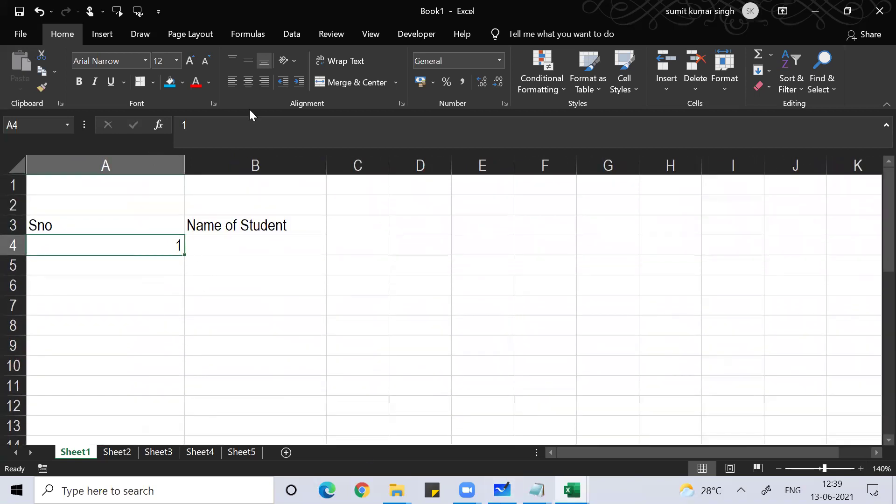
{"action": "left_click", "coordinate": [761, 71]}
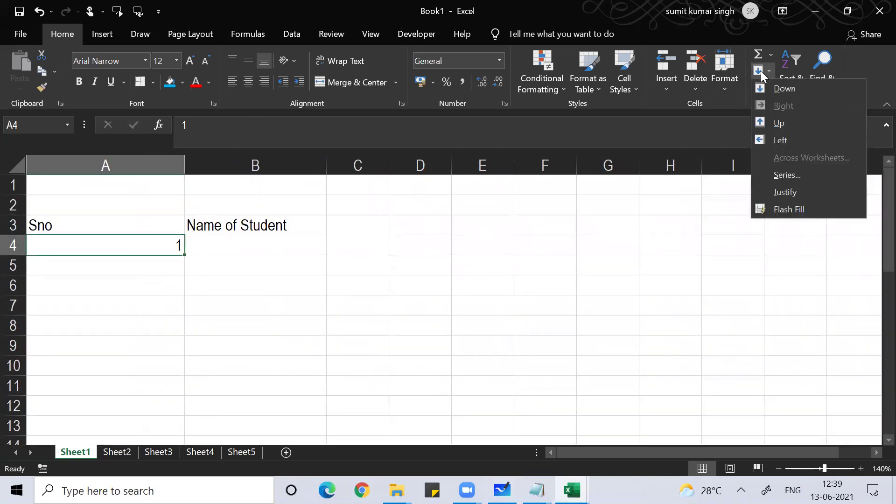
{"action": "left_click", "coordinate": [785, 169]}
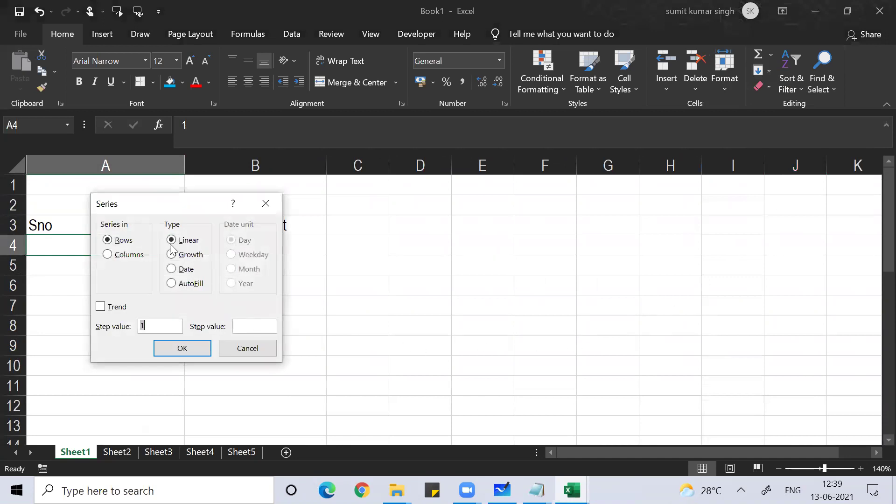
{"action": "left_click", "coordinate": [116, 255]}
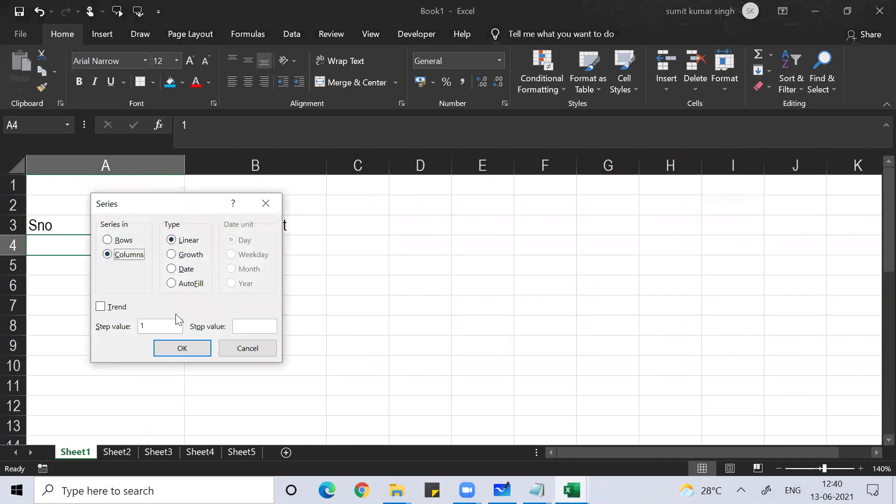
{"action": "left_click", "coordinate": [255, 323]}
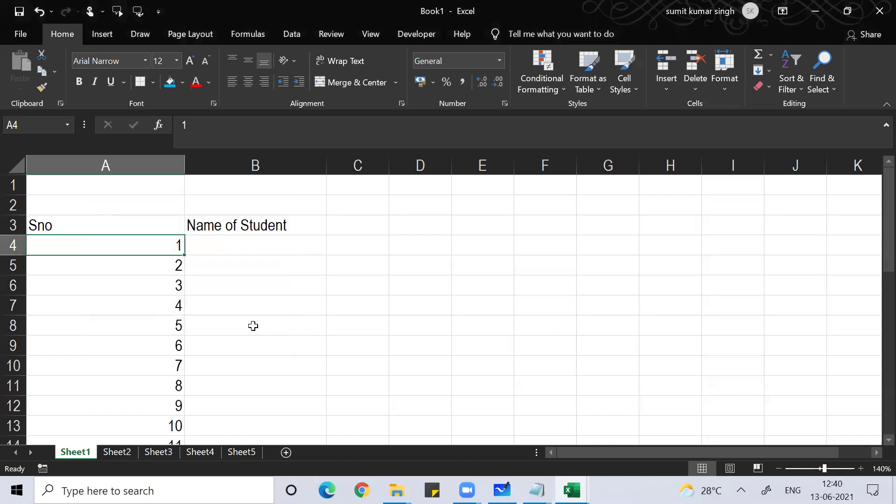
{"action": "key", "text": "Right"}
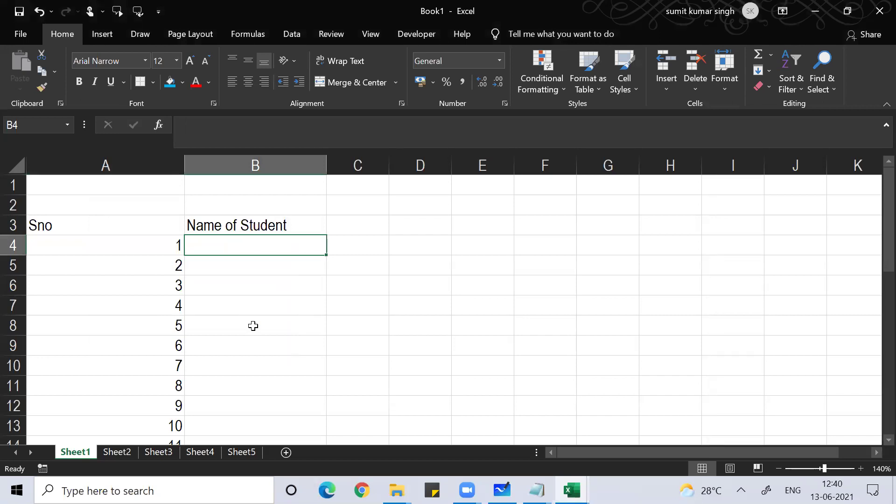
{"action": "key", "text": "Return"}
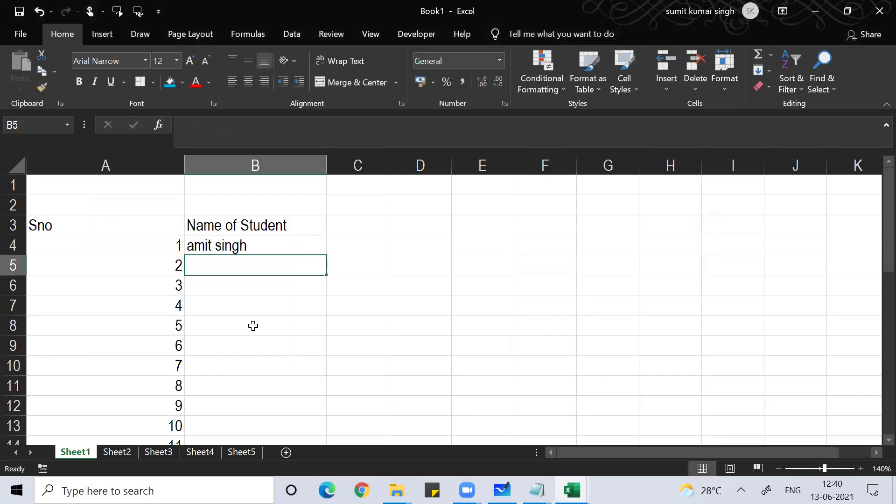
{"action": "type", "text": "virat kohli"}
{"action": "key", "text": "Return"}
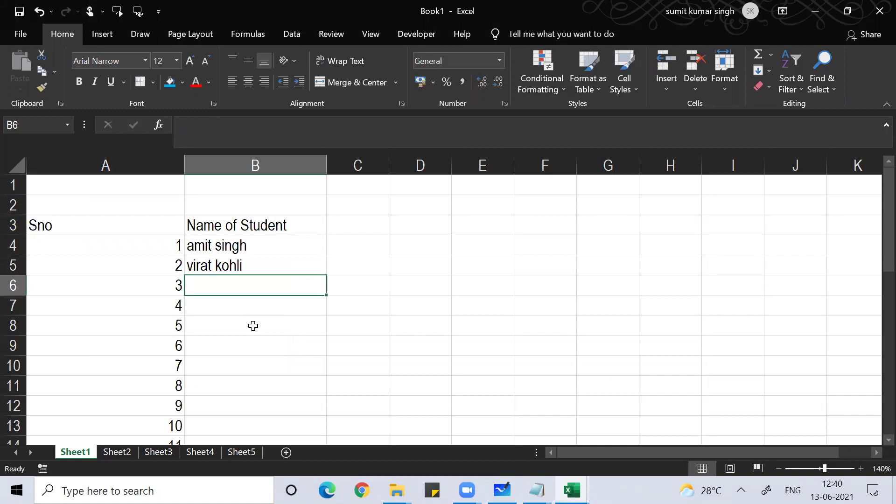
{"action": "key", "text": "Up"}
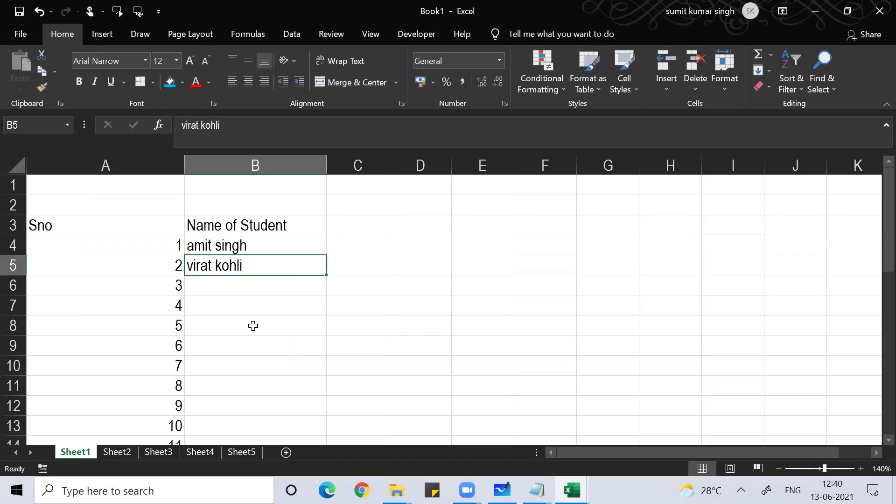
{"action": "key", "text": "Up"}
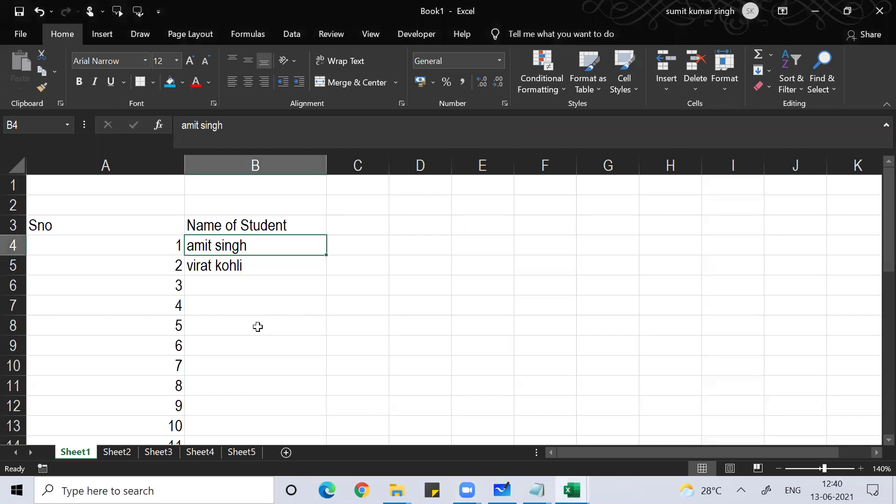
{"action": "key", "text": "Down"}
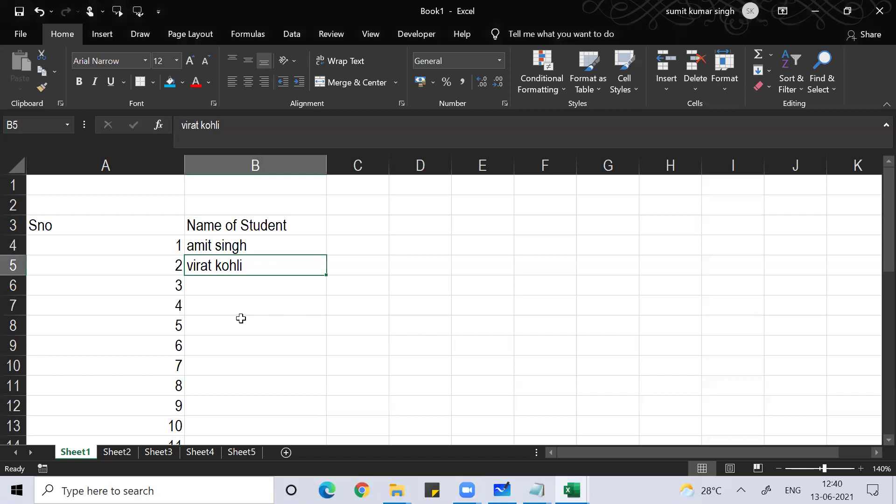
{"action": "key", "text": "shift+Up"}
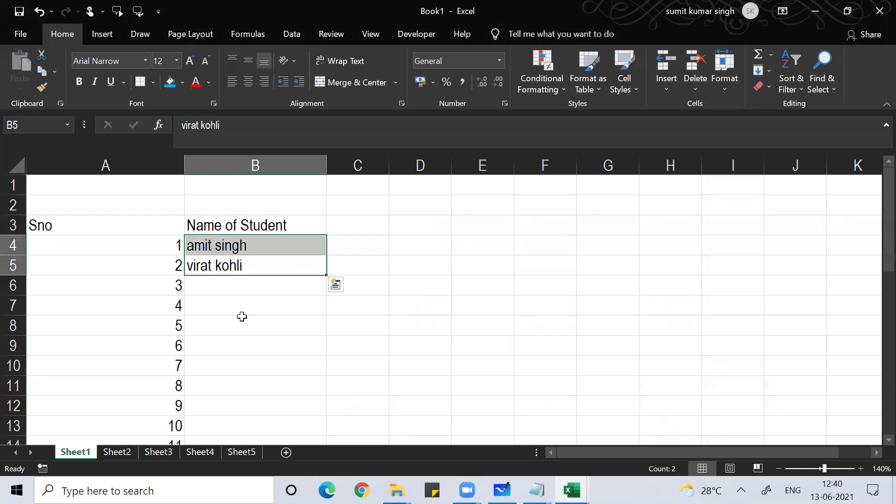
{"action": "key", "text": "Delete"}
{"action": "key", "text": "Left"}
{"action": "key", "text": "Right"}
{"action": "key", "text": "Up"}
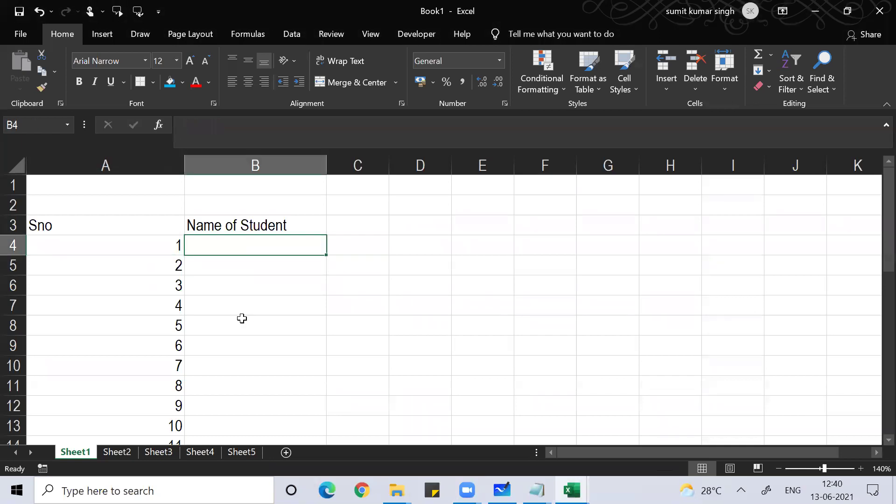
{"action": "key", "text": "Left"}
{"action": "key", "text": "Right"}
Select B4:B33, open Data Validation, choose Custom and begin the formula =countif(.
{"action": "key", "text": "shift+Down"}
{"action": "key", "text": "shift+Down"}
{"action": "key", "text": "shift+Down"}
{"action": "key", "text": "shift+Down"}
{"action": "key", "text": "shift+Down"}
{"action": "key", "text": "shift+Down"}
{"action": "key", "text": "shift+Down"}
{"action": "key", "text": "shift+Down"}
{"action": "key", "text": "shift+Down"}
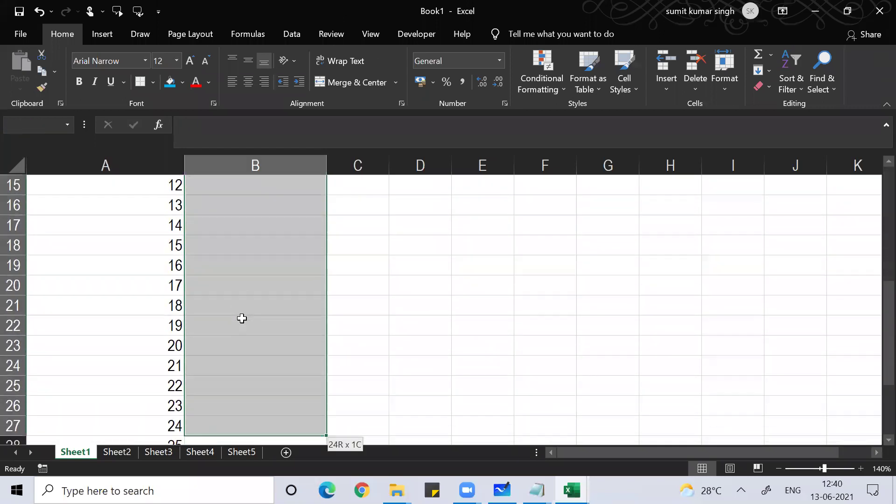
{"action": "key", "text": "shift+Down"}
{"action": "key", "text": "shift+Down"}
{"action": "key", "text": "shift+Down"}
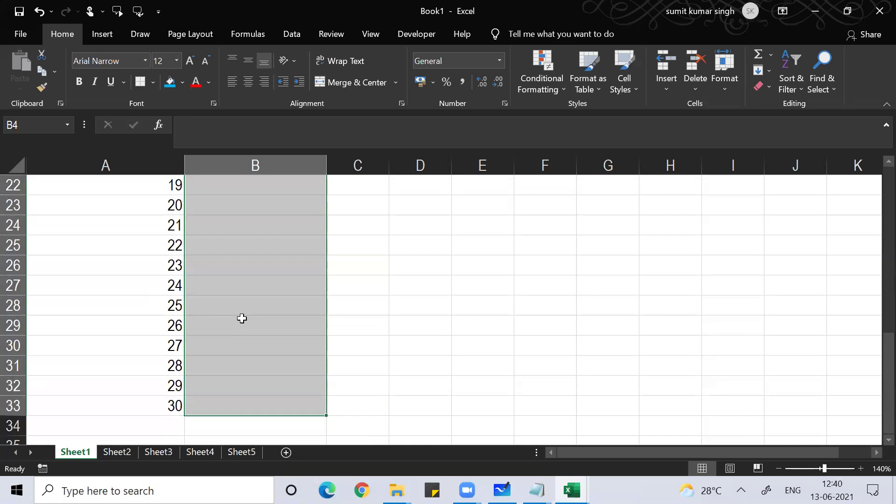
{"action": "key", "text": "alt+d"}
{"action": "key", "text": "l"}
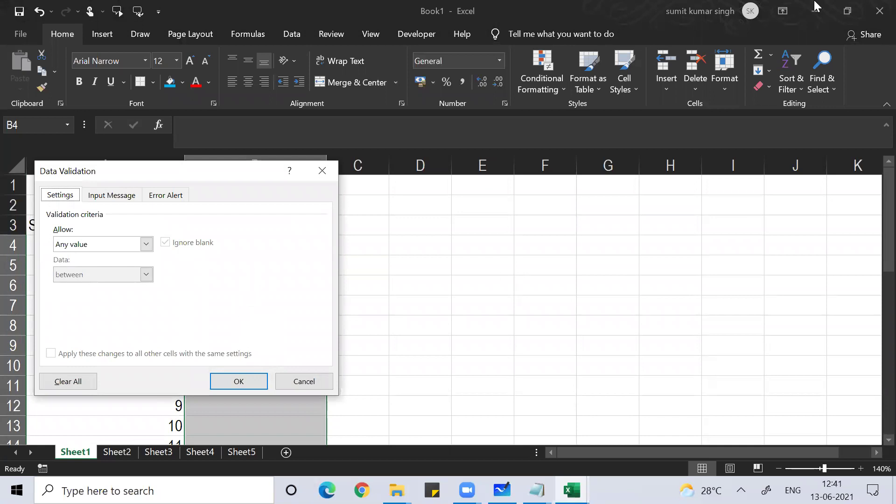
{"action": "left_click", "coordinate": [146, 244]}
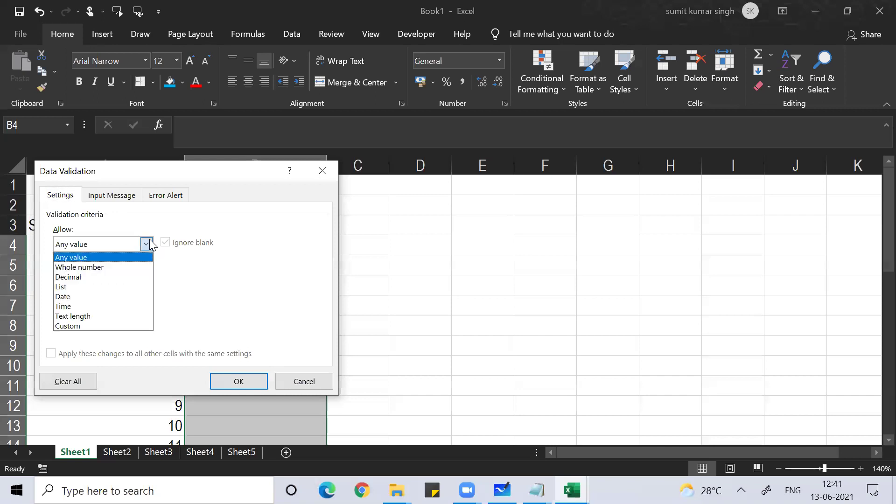
{"action": "left_click", "coordinate": [82, 326]}
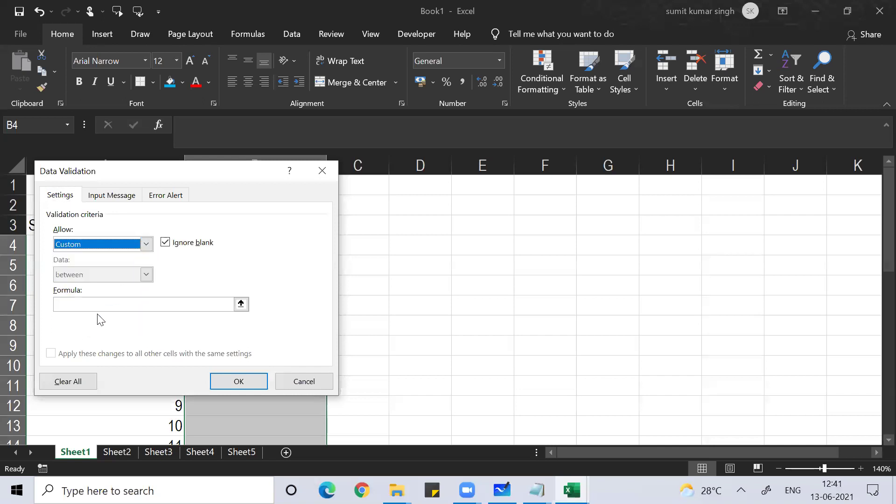
{"action": "left_click", "coordinate": [102, 303]}
{"action": "type", "text": "=countif("}
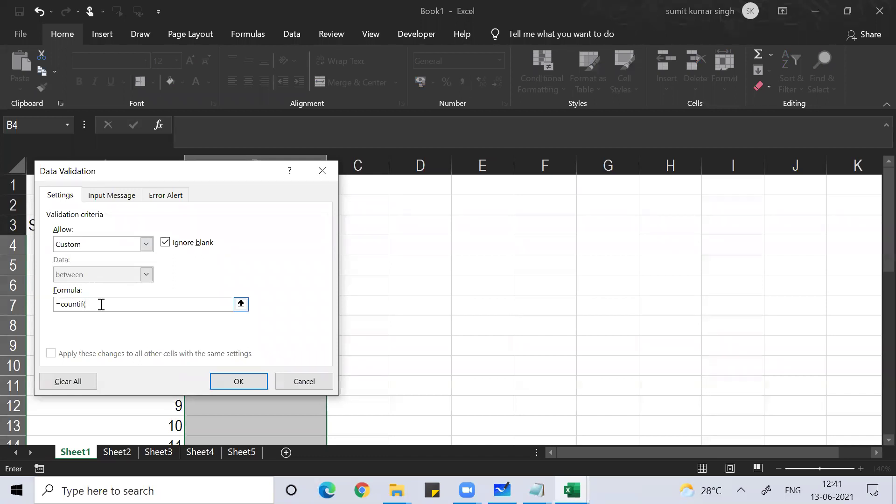
Complete the validation formula as =countif($B$4:$B$33,b4)<2 with the range locked absolute.
{"action": "left_click", "coordinate": [369, 260]}
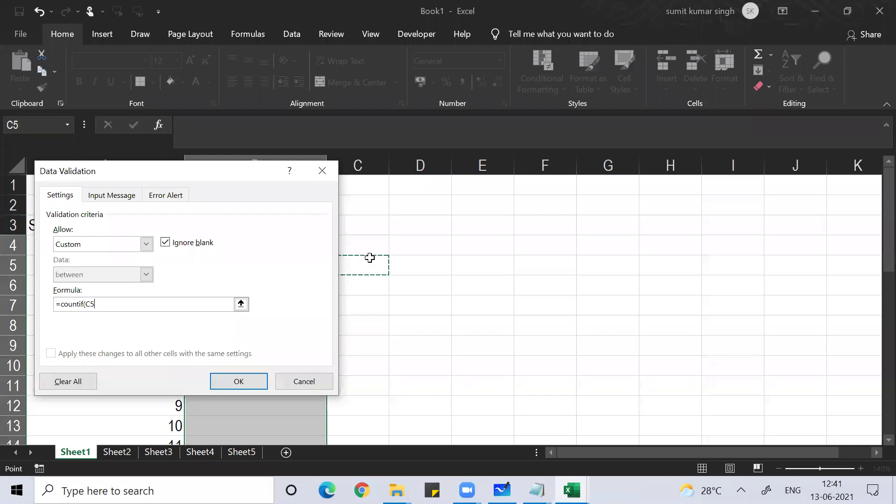
{"action": "left_click_drag", "start_coordinate": [254, 172], "coordinate": [688, 144]}
{"action": "left_click", "coordinate": [197, 245]}
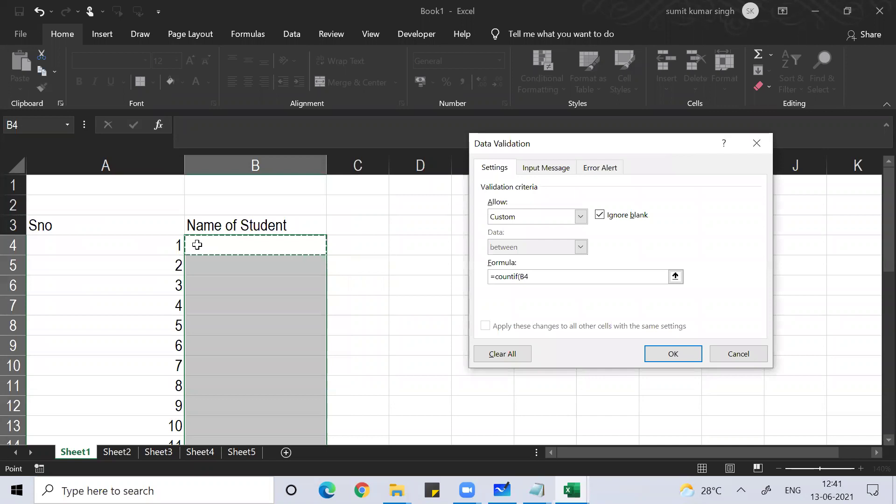
{"action": "key", "text": "shift+Down"}
{"action": "key", "text": "shift+Down"}
{"action": "key", "text": "shift+Down"}
{"action": "key", "text": "shift+Down"}
{"action": "key", "text": "shift+Down"}
{"action": "key", "text": "shift+Down"}
{"action": "key", "text": "shift+Down"}
{"action": "key", "text": "shift+Down"}
{"action": "key", "text": "shift+Down"}
{"action": "key", "text": "shift+Down"}
{"action": "key", "text": "shift+Down"}
{"action": "key", "text": "shift+Down"}
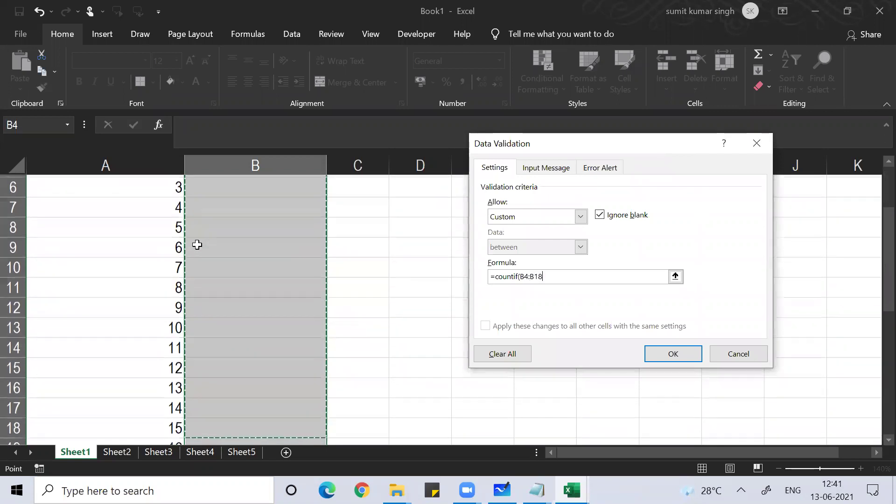
{"action": "key", "text": "shift+Down"}
{"action": "key", "text": "shift+Down"}
{"action": "key", "text": "shift+Down"}
{"action": "key", "text": "shift+Down"}
{"action": "key", "text": "shift+Down"}
{"action": "key", "text": "shift+Down"}
{"action": "key", "text": "shift+Down"}
{"action": "key", "text": "shift+Down"}
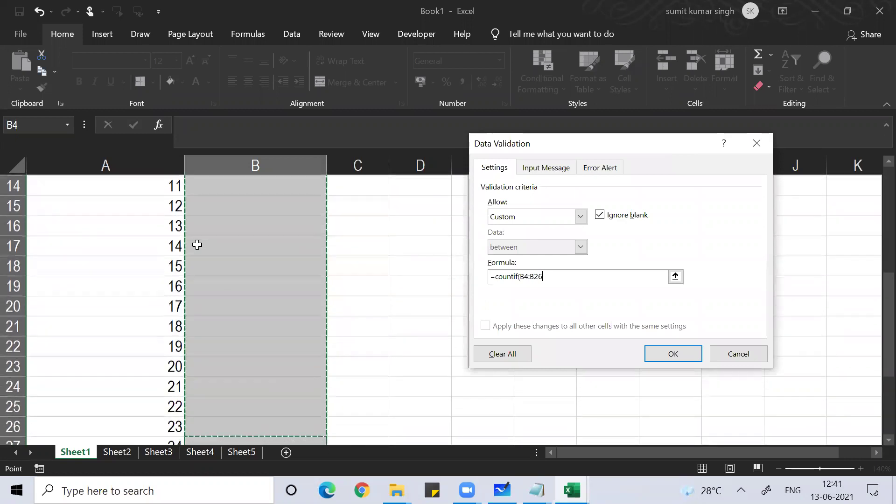
{"action": "key", "text": "shift+Down"}
{"action": "key", "text": "shift+Down"}
{"action": "key", "text": "shift+Down"}
{"action": "key", "text": "shift+Down"}
{"action": "key", "text": "shift+Down"}
{"action": "key", "text": "shift+Down"}
{"action": "key", "text": "shift+Down"}
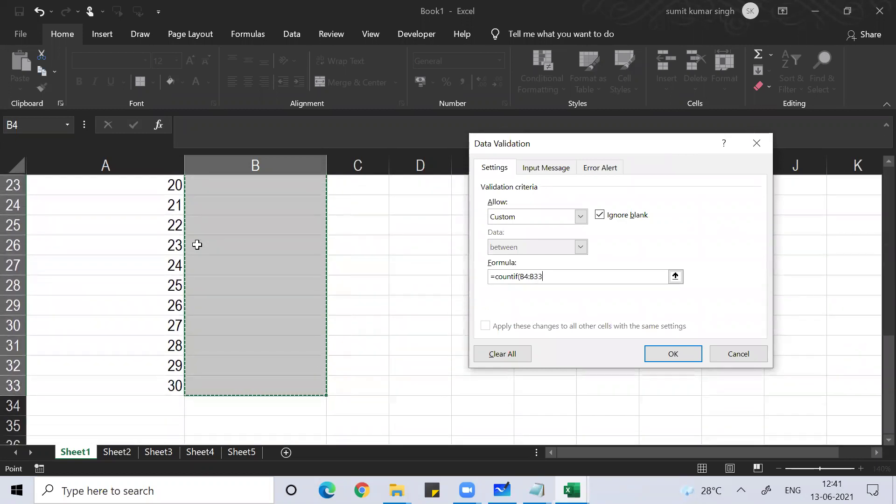
{"action": "key", "text": "F4"}
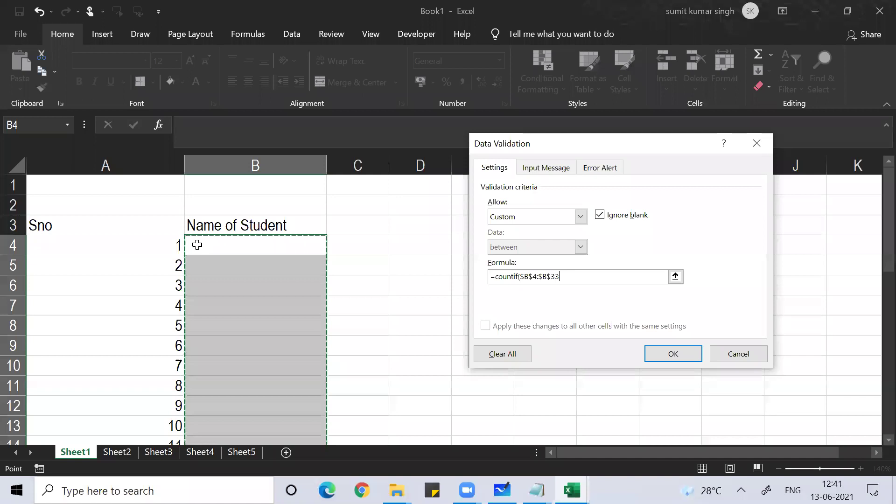
{"action": "type", "text": ","}
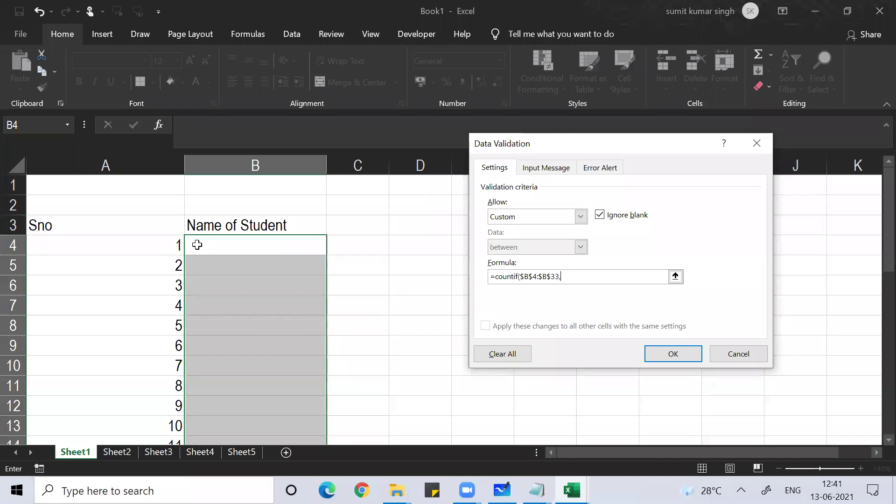
{"action": "type", "text": "b4)"}
{"action": "type", "text": " <"}
{"action": "type", "text": "2"}
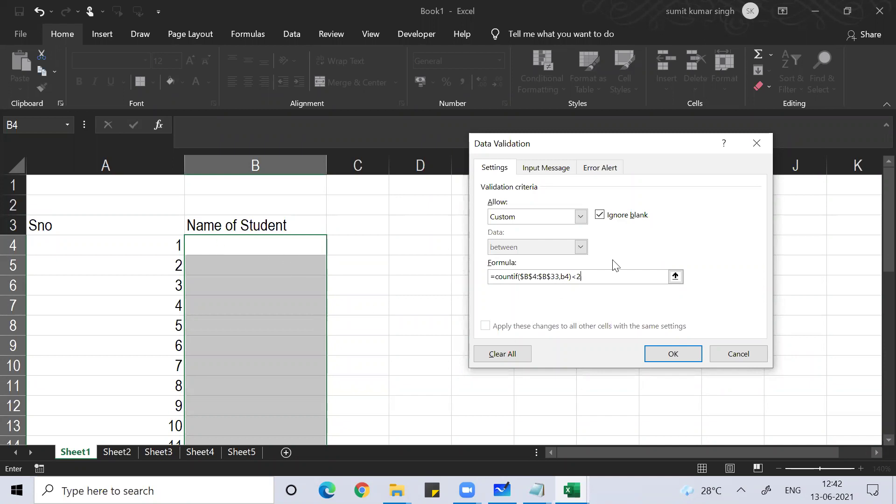
Give the name column's validation a Warning alert titled 'Duplicate Value' saying 'Please put unique Name'.
{"action": "left_click", "coordinate": [598, 169]}
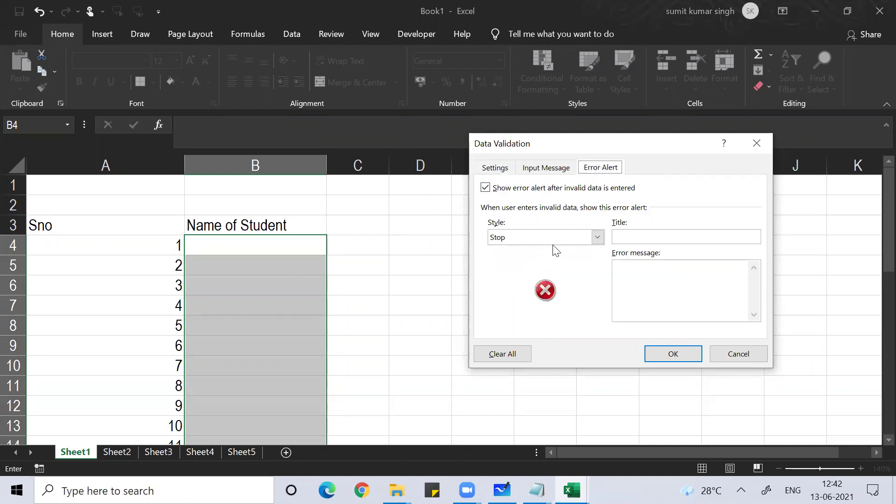
{"action": "left_click", "coordinate": [598, 237]}
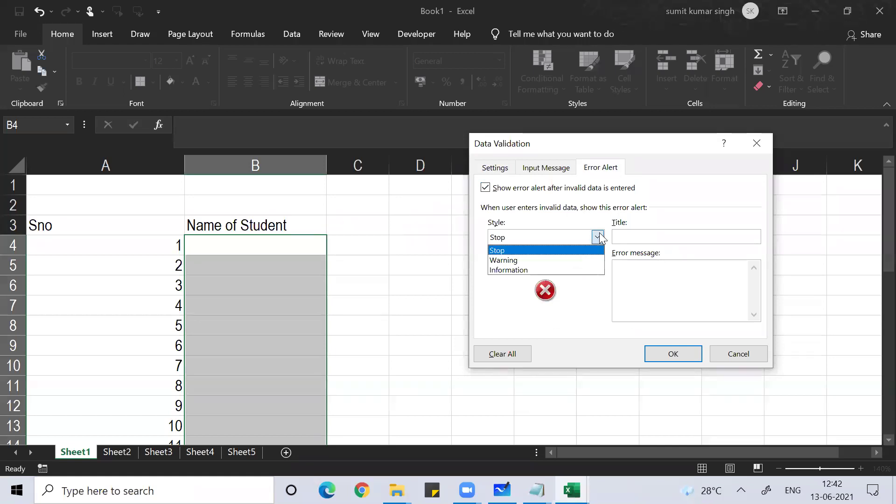
{"action": "left_click", "coordinate": [564, 261]}
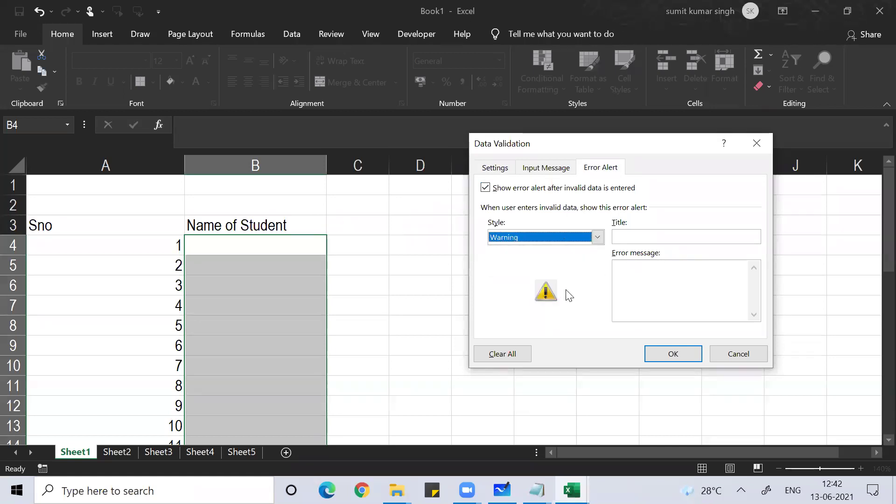
{"action": "left_click", "coordinate": [625, 240]}
{"action": "type", "text": "Dumicate "}
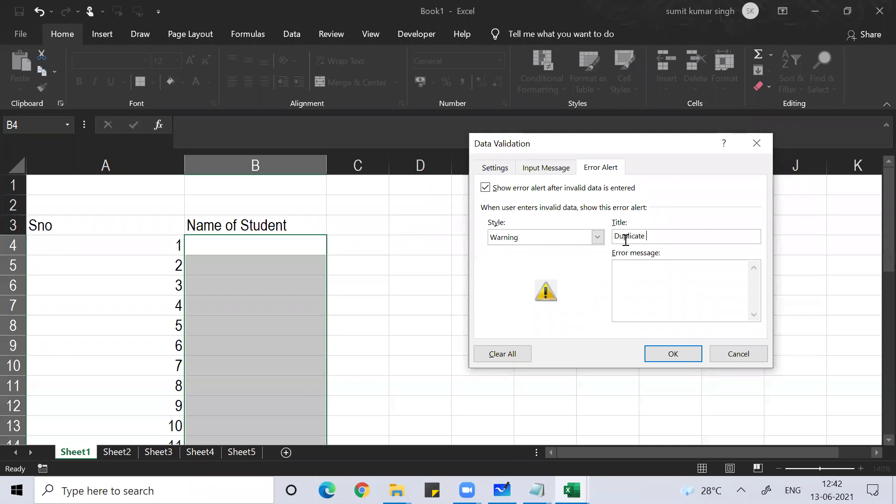
{"action": "type", "text": "Value"}
{"action": "left_click", "coordinate": [647, 286]}
{"action": "type", "text": "Please put unique Name"}
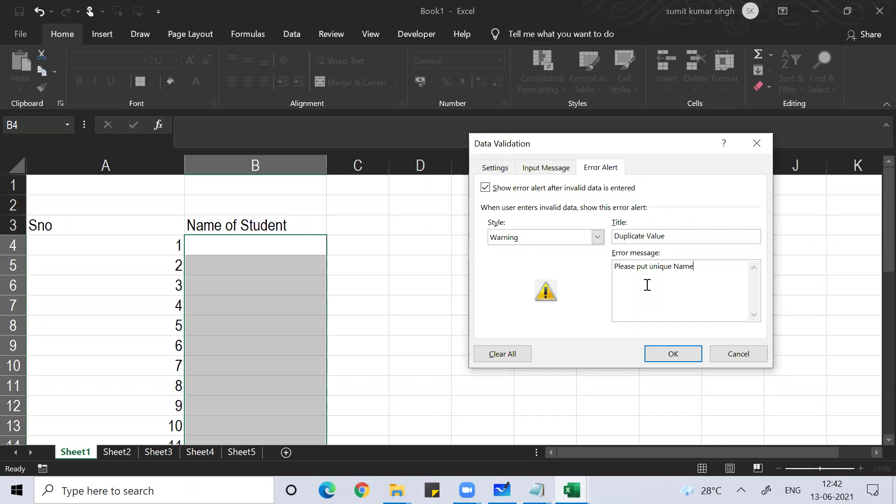
{"action": "left_click", "coordinate": [682, 352]}
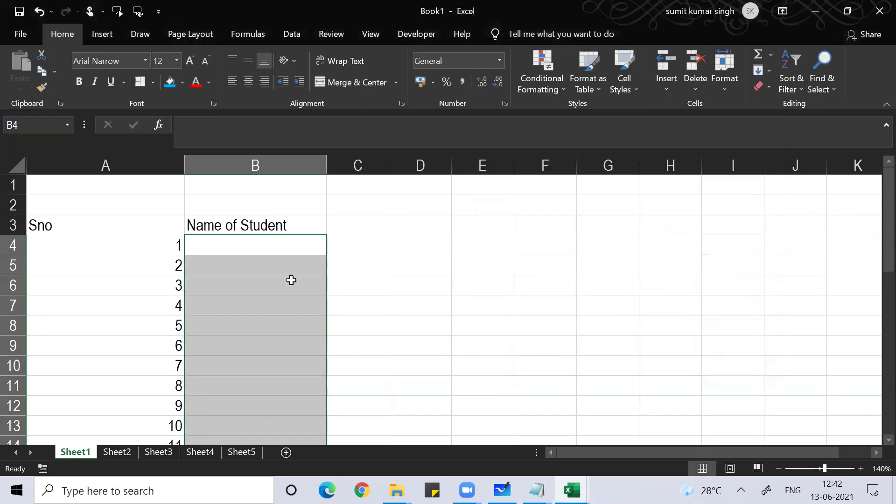
Enter the first student's name in cell B4.
{"action": "left_click", "coordinate": [267, 248]}
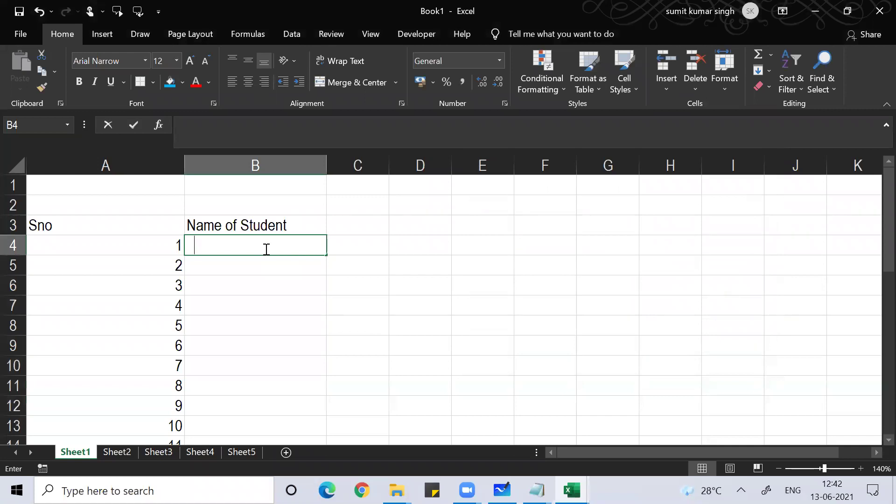
{"action": "key", "text": "ctrl+Return"}
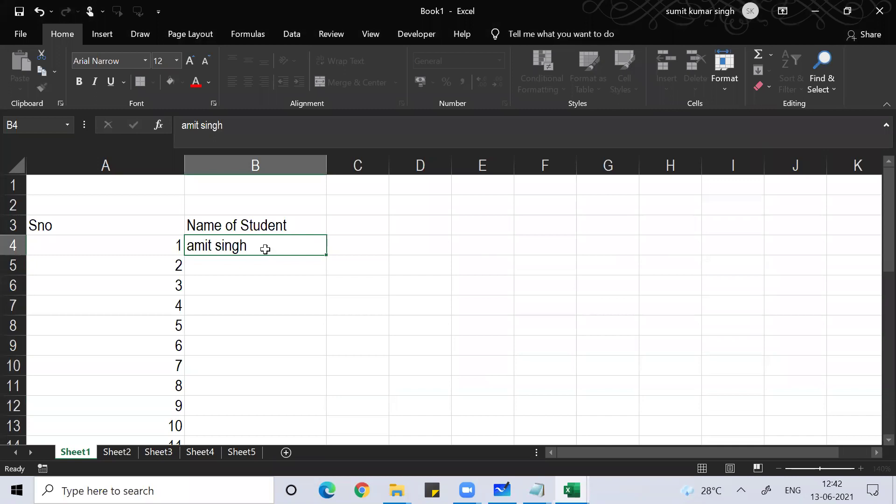
{"action": "key", "text": "Return"}
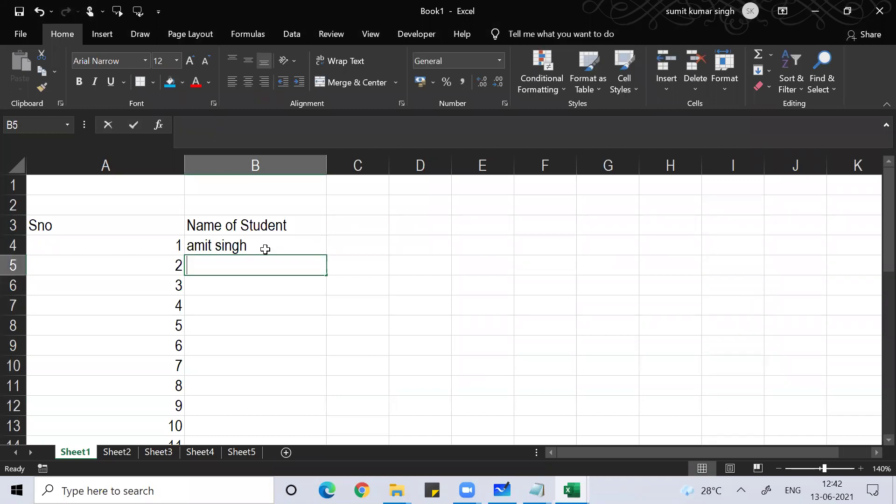
Try entering the second student's name in B5 as an =UPPER formula.
{"action": "type", "text": "=upper("}
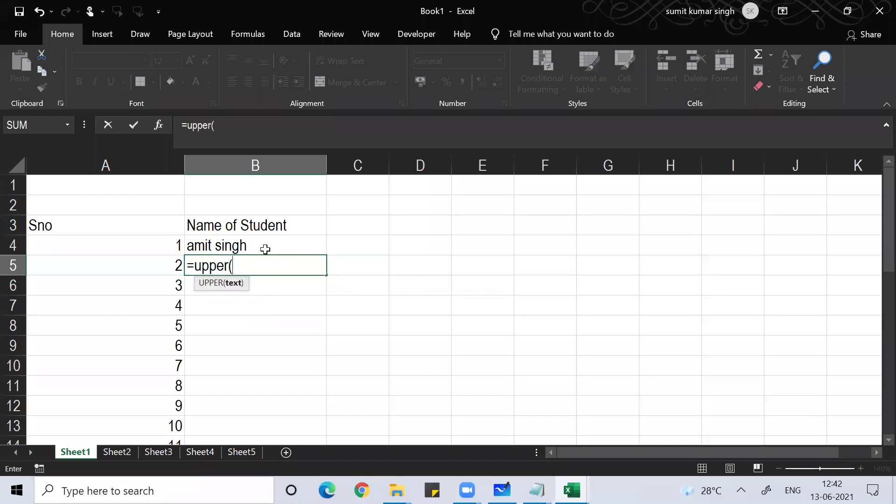
{"action": "type", "text": "virat kohili"}
{"action": "key", "text": "BackSpace"}
{"action": "key", "text": "BackSpace"}
{"action": "key", "text": "BackSpace"}
{"action": "type", "text": "li)"}
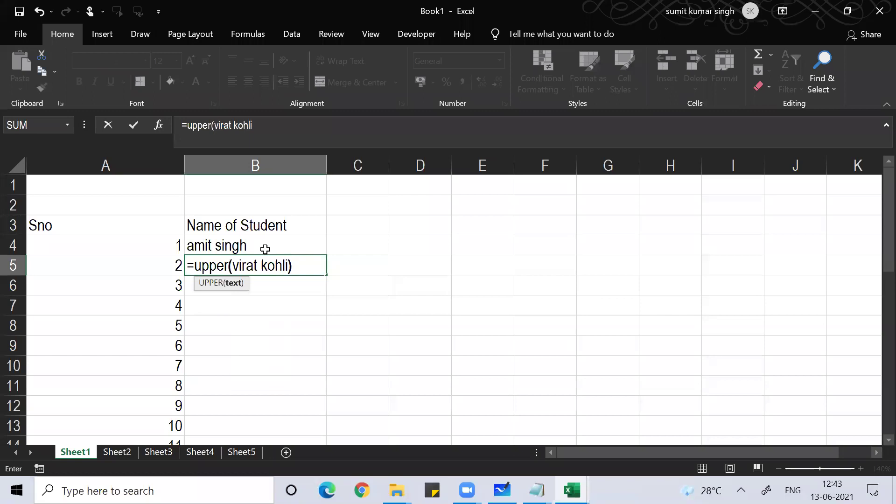
{"action": "key", "text": "Return"}
{"action": "key", "text": "Up"}
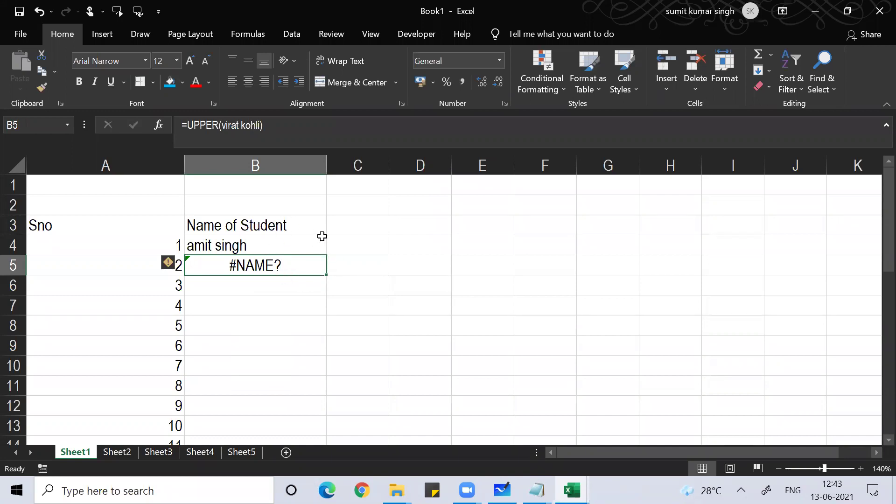
Edit B5, replacing the failed UPPER formula with the name typed in capitals.
{"action": "left_click", "coordinate": [282, 132]}
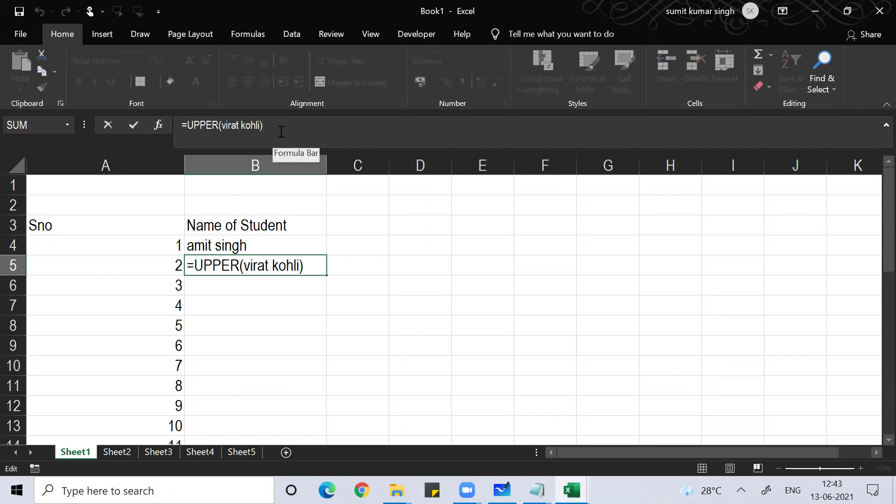
{"action": "key", "text": "BackSpace"}
{"action": "key", "text": "BackSpace"}
{"action": "key", "text": "BackSpace"}
{"action": "key", "text": "BackSpace"}
{"action": "key", "text": "BackSpace"}
{"action": "key", "text": "BackSpace"}
{"action": "key", "text": "BackSpace"}
{"action": "key", "text": "BackSpace"}
{"action": "key", "text": "BackSpace"}
{"action": "key", "text": "BackSpace"}
{"action": "key", "text": "BackSpace"}
{"action": "key", "text": "BackSpace"}
{"action": "key", "text": "BackSpace"}
{"action": "key", "text": "BackSpace"}
{"action": "key", "text": "BackSpace"}
{"action": "key", "text": "BackSpace"}
{"action": "key", "text": "BackSpace"}
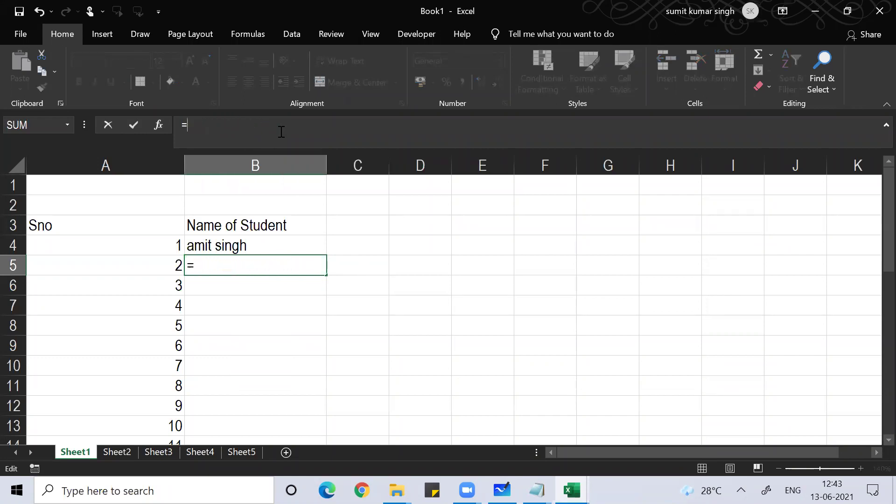
{"action": "type", "text": "VIRAT L"}
{"action": "key", "text": "BackSpace"}
{"action": "type", "text": "J"}
{"action": "key", "text": "BackSpace"}
{"action": "type", "text": "KOHLI"}
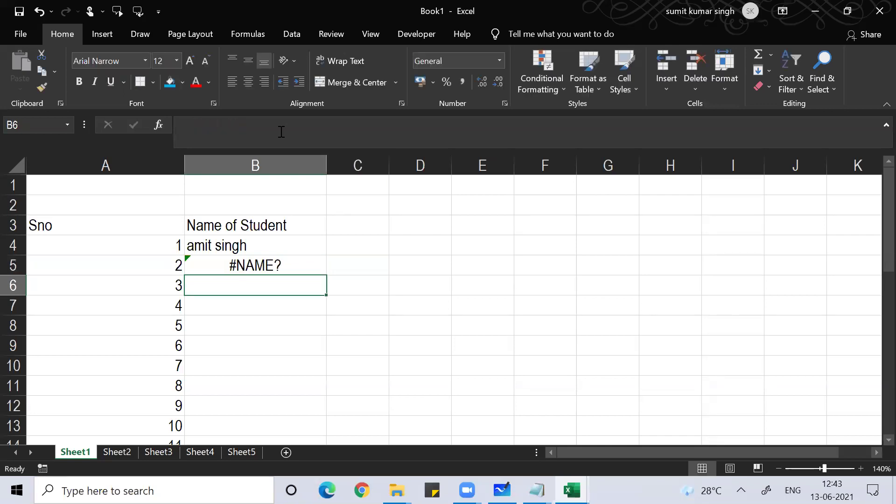
{"action": "key", "text": "Up"}
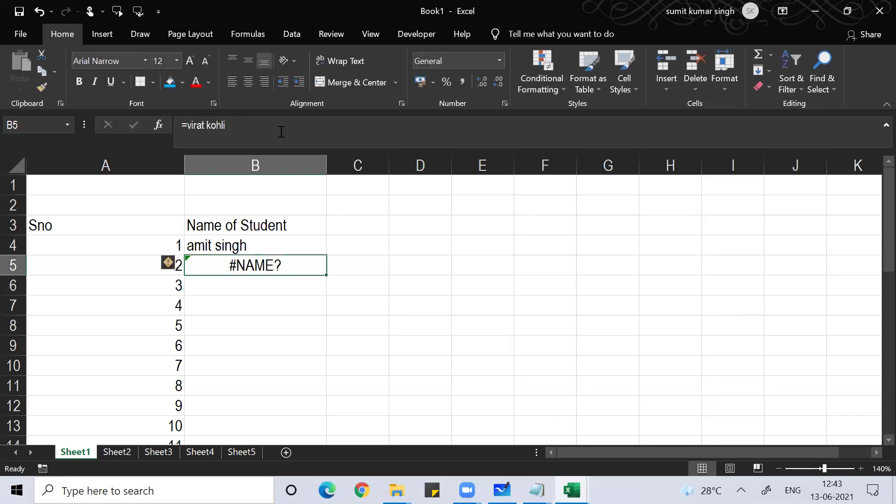
{"action": "left_click", "coordinate": [241, 309]}
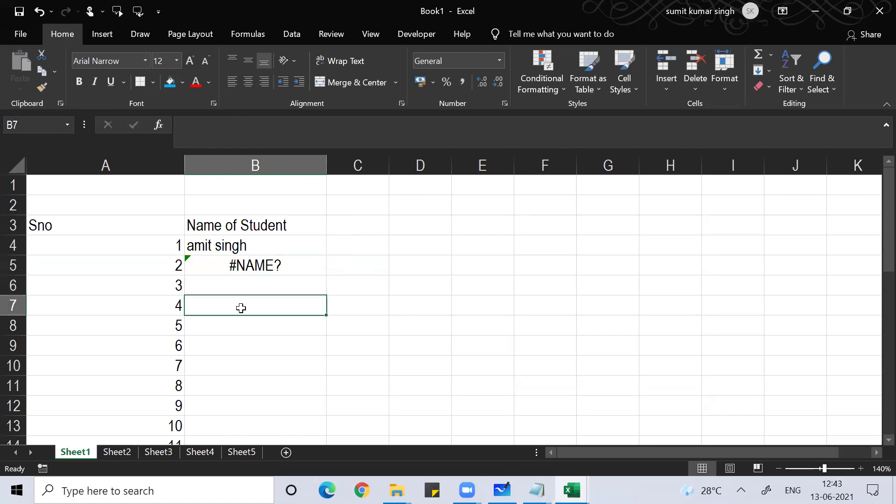
Overwrite B5 with the capitalised name and enter the third name in capitals in B6.
{"action": "left_click", "coordinate": [234, 270]}
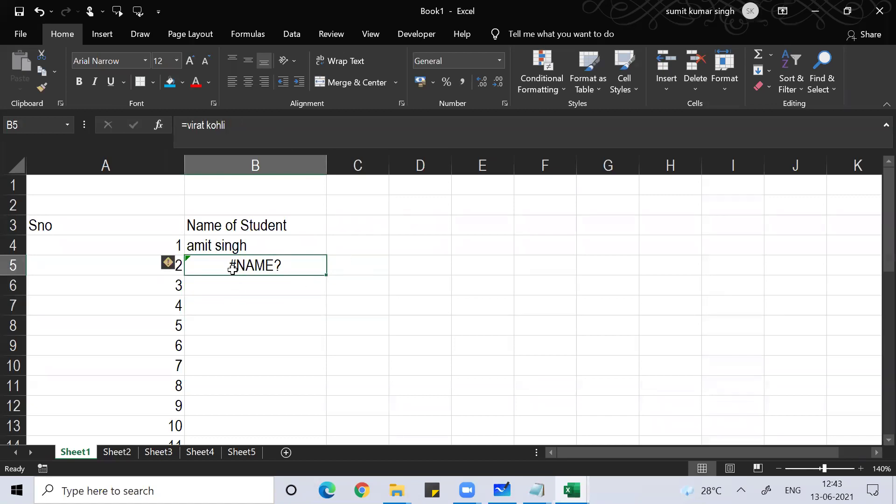
{"action": "type", "text": "VIRAT LOHLI"}
{"action": "key", "text": "Return"}
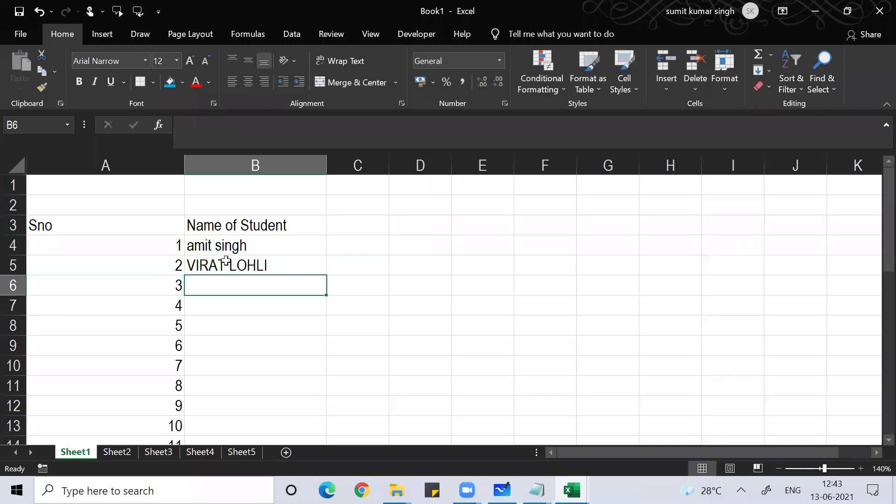
{"action": "type", "text": "ROHIT SHARMA"}
{"action": "key", "text": "Return"}
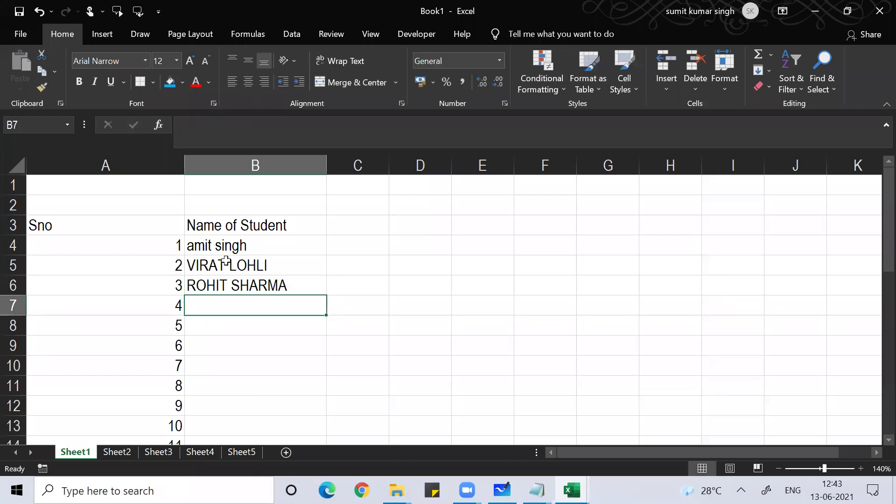
{"action": "left_click", "coordinate": [348, 5]}
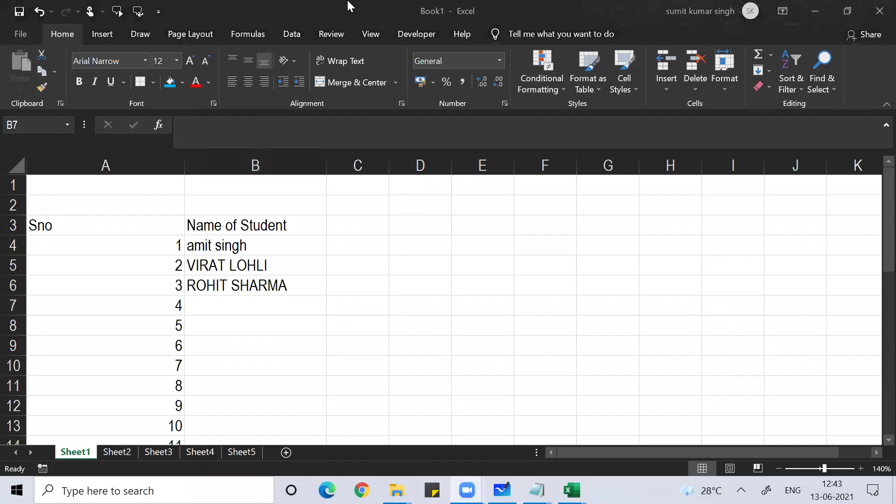
Enter a repeated name in B7, then after the duplicate warning edit it into a distinct name.
{"action": "left_click", "coordinate": [226, 294]}
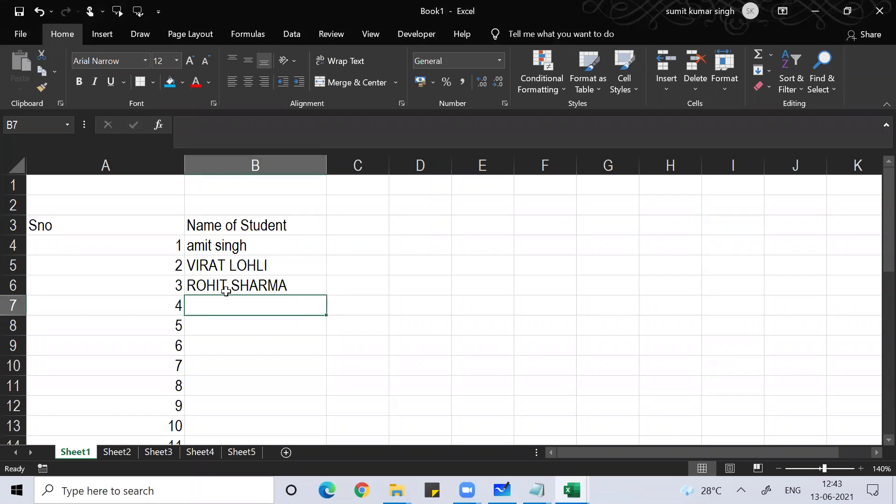
{"action": "type", "text": "amit"}
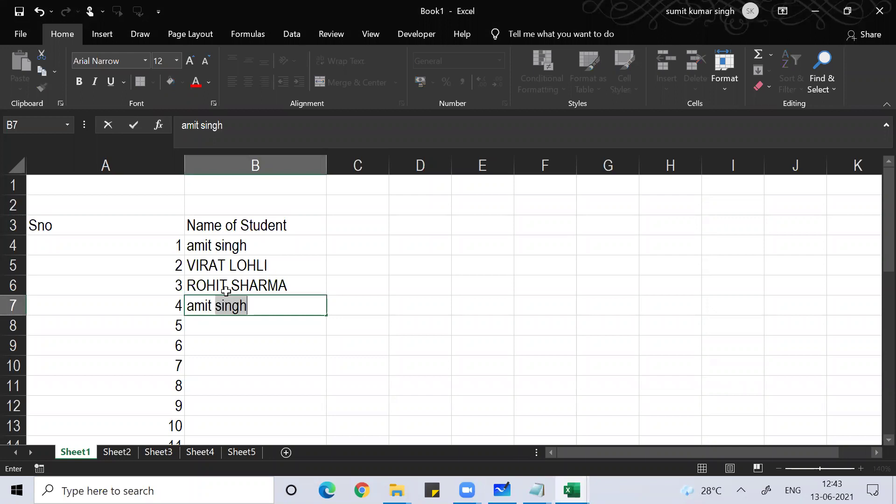
{"action": "key", "text": "Return"}
{"action": "key", "text": "Return"}
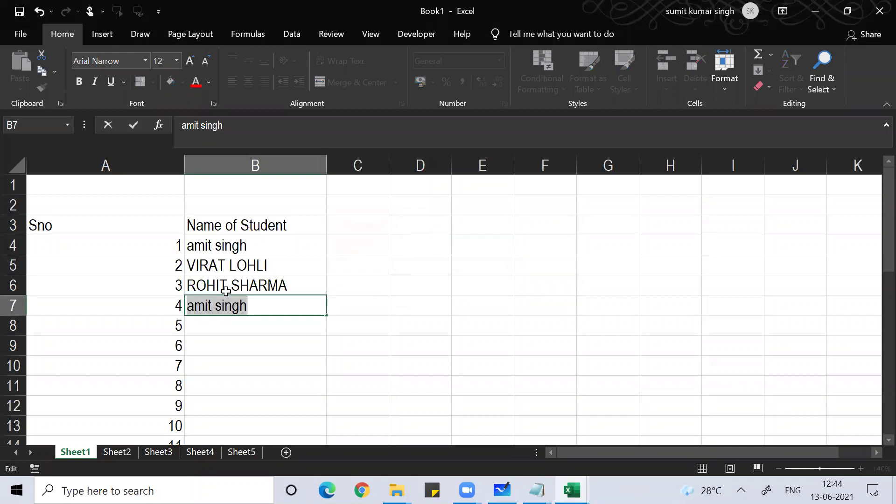
{"action": "left_click", "coordinate": [267, 301]}
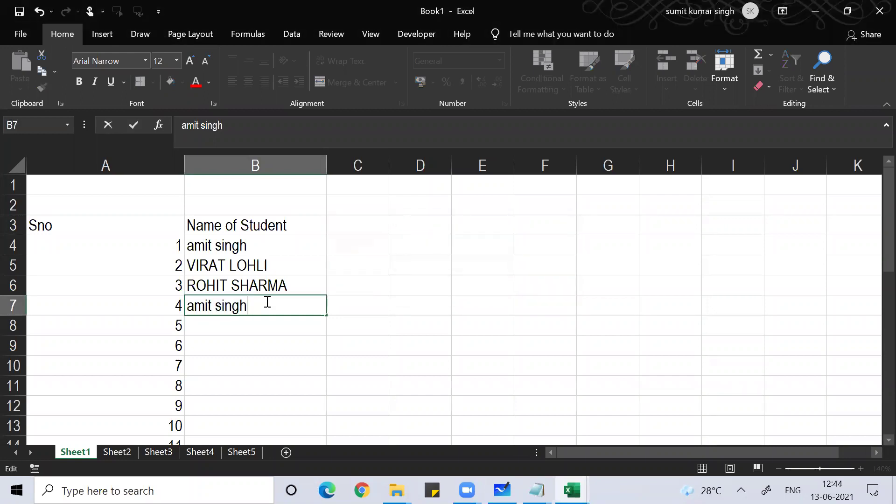
{"action": "key", "text": "BackSpace"}
{"action": "key", "text": "BackSpace"}
{"action": "key", "text": "BackSpace"}
{"action": "key", "text": "BackSpace"}
{"action": "key", "text": "BackSpace"}
{"action": "key", "text": "BackSpace"}
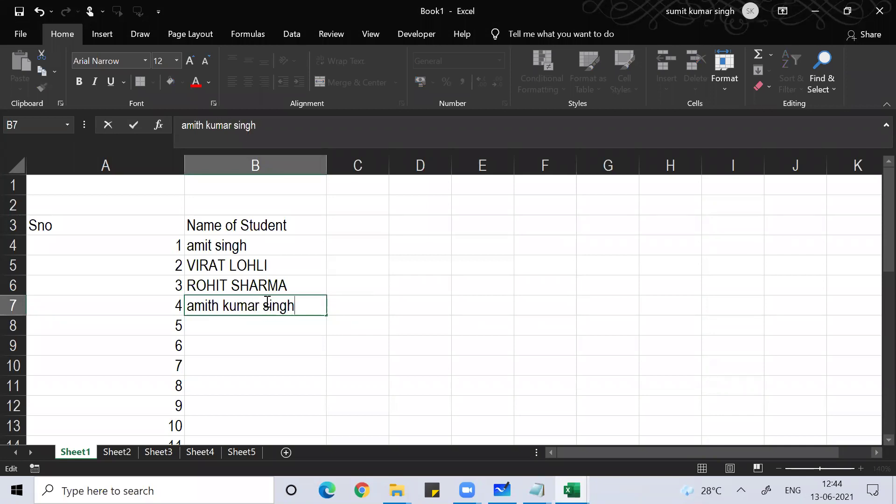
{"action": "key", "text": "Return"}
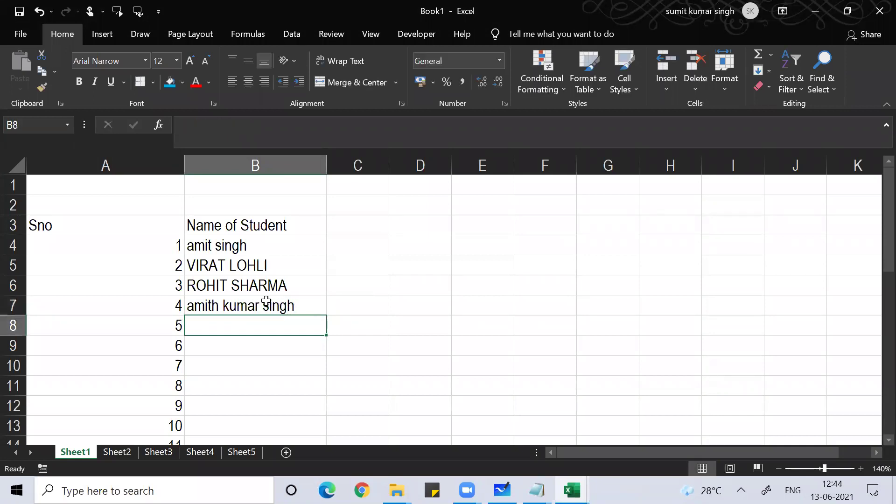
Review the four names in the Name of Student column.
{"action": "key", "text": "Up"}
{"action": "key", "text": "Up"}
{"action": "key", "text": "Up"}
{"action": "key", "text": "Up"}
{"action": "key", "text": "Down"}
{"action": "key", "text": "Down"}
{"action": "key", "text": "Up"}
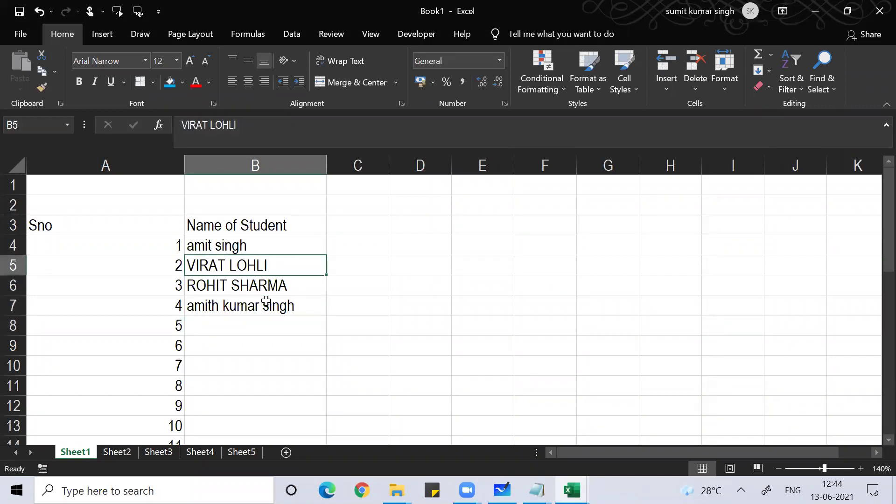
{"action": "key", "text": "Up"}
{"action": "key", "text": "Up"}
{"action": "key", "text": "Right"}
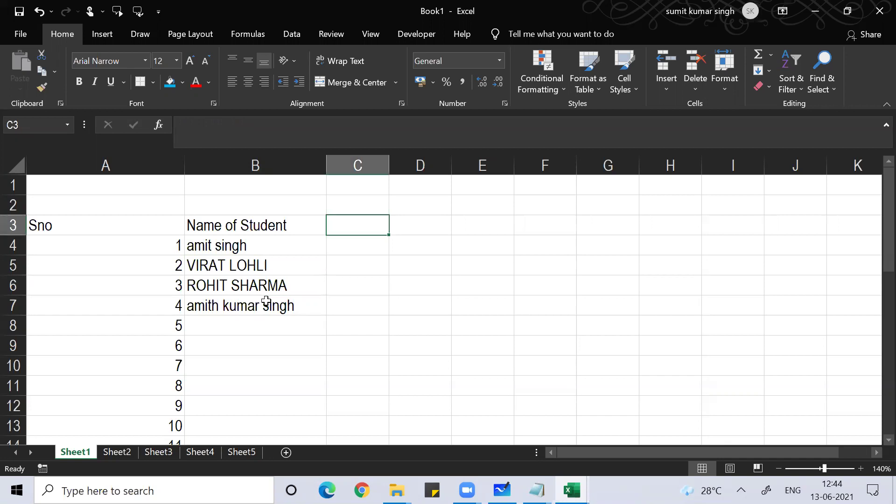
Add the heading 'Roll No' in C3 and select C4:C12 for validation.
{"action": "type", "text": "Roll No"}
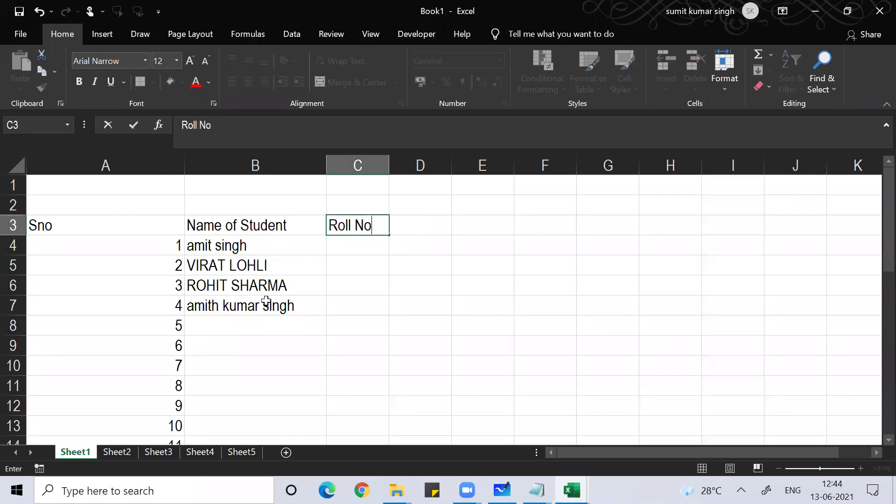
{"action": "key", "text": "Return"}
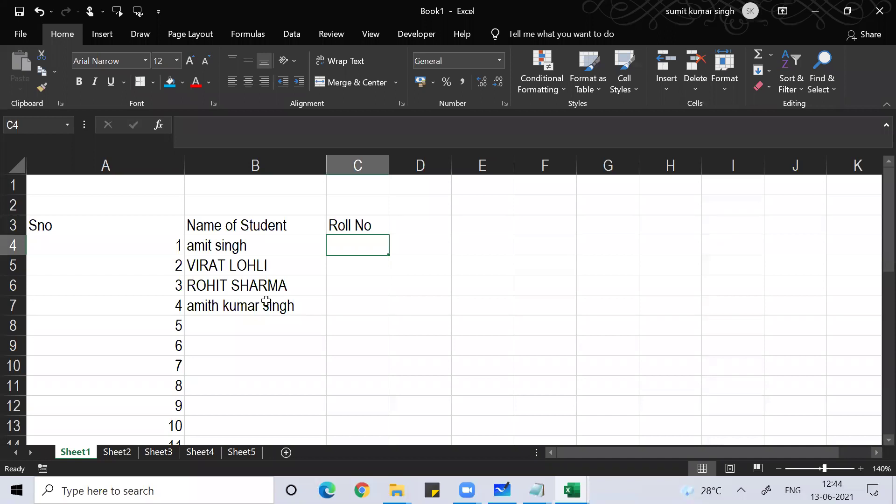
{"action": "key", "text": "Left"}
{"action": "key", "text": "Right"}
{"action": "key", "text": "Left"}
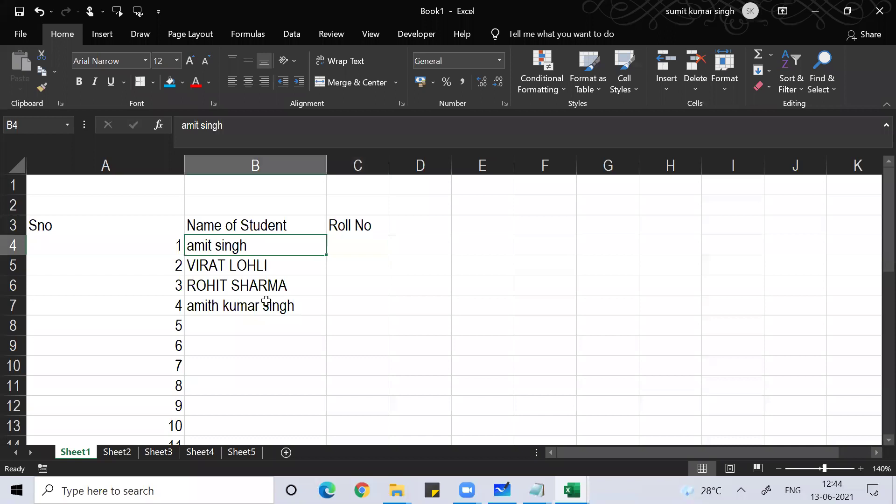
{"action": "key", "text": "Right"}
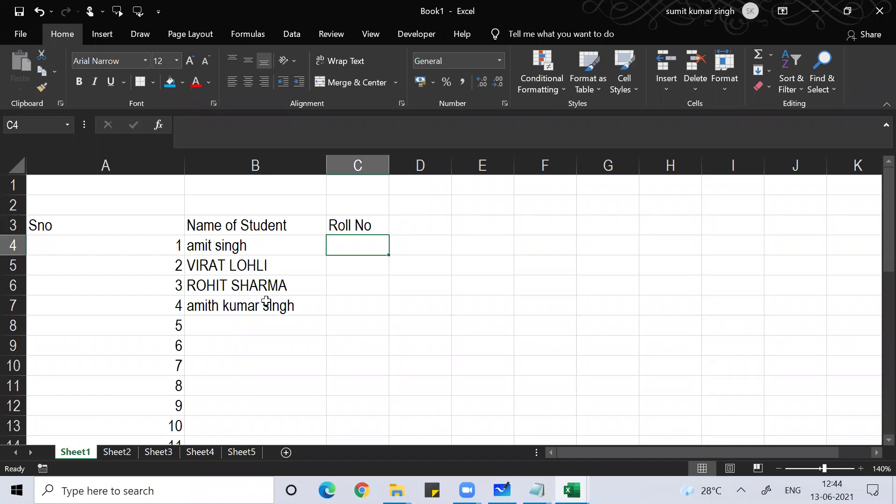
{"action": "key", "text": "shift+Down"}
{"action": "key", "text": "shift+Down"}
{"action": "key", "text": "shift+Down"}
{"action": "key", "text": "shift+Down"}
{"action": "key", "text": "shift+Down"}
{"action": "key", "text": "shift+Down"}
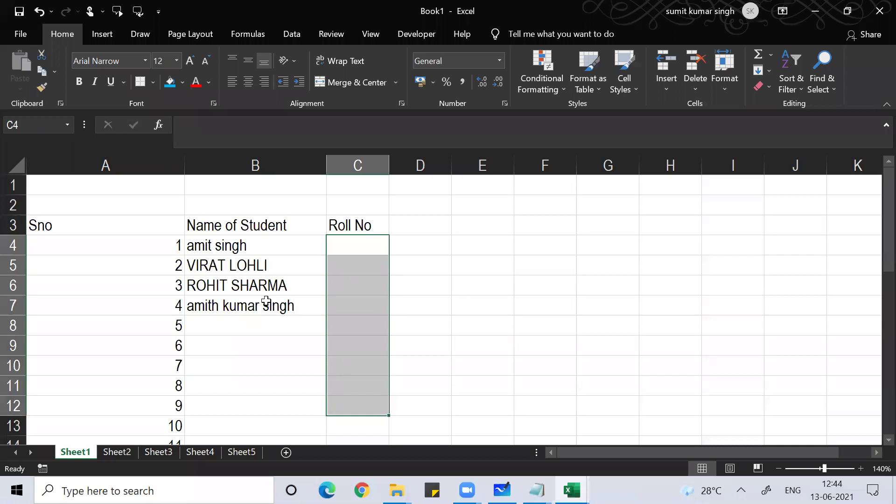
{"action": "key", "text": "alt+d"}
Apply a Custom validation formula =countif($C$4:$C$12,c4)<2 to the Roll No cells C4:C12.
{"action": "key", "text": "l"}
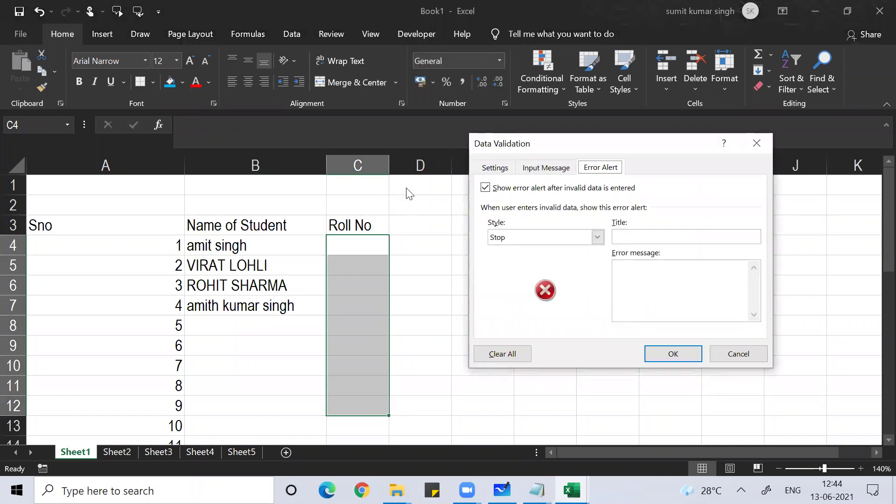
{"action": "left_click", "coordinate": [494, 169]}
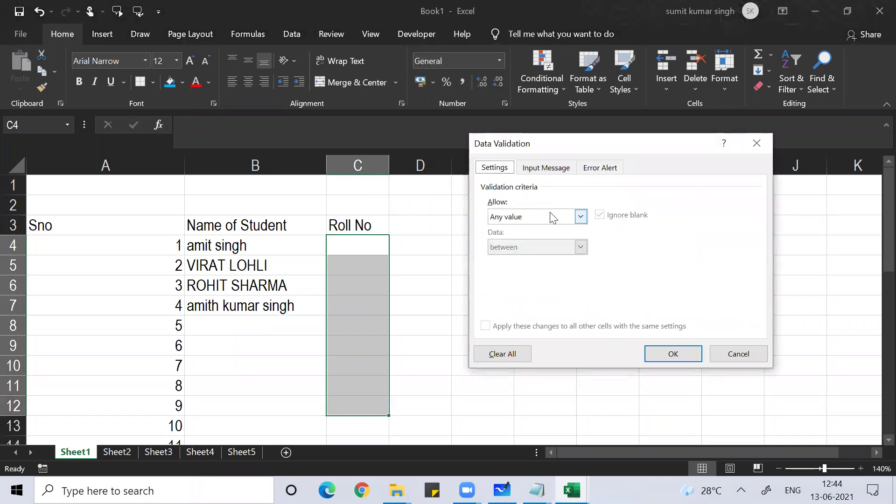
{"action": "left_click", "coordinate": [581, 217]}
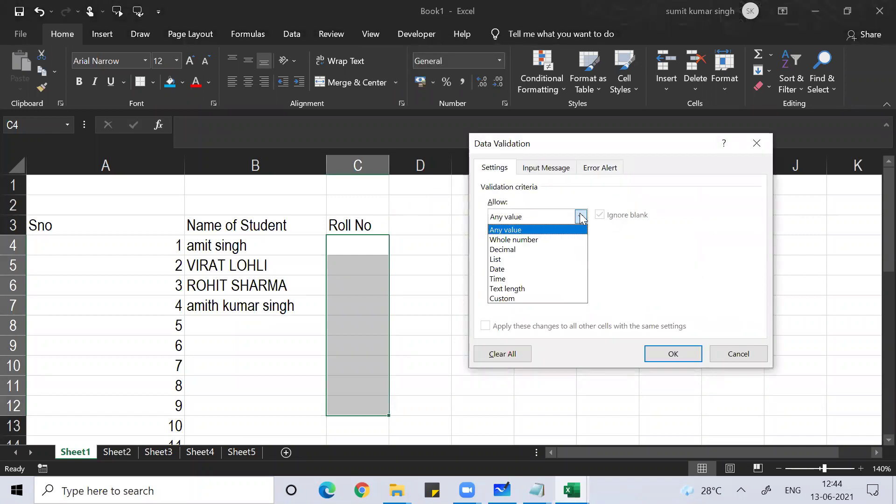
{"action": "left_click", "coordinate": [540, 300]}
{"action": "left_click", "coordinate": [526, 276]}
{"action": "type", "text": "="}
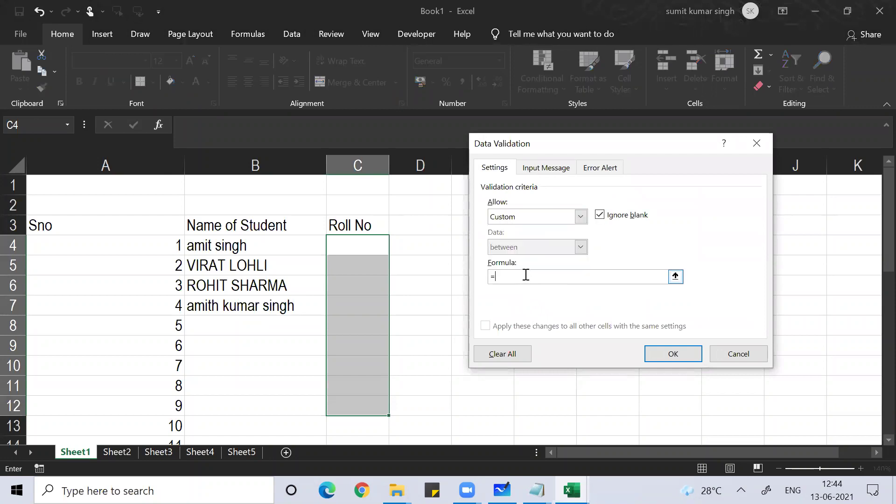
{"action": "type", "text": "countif"}
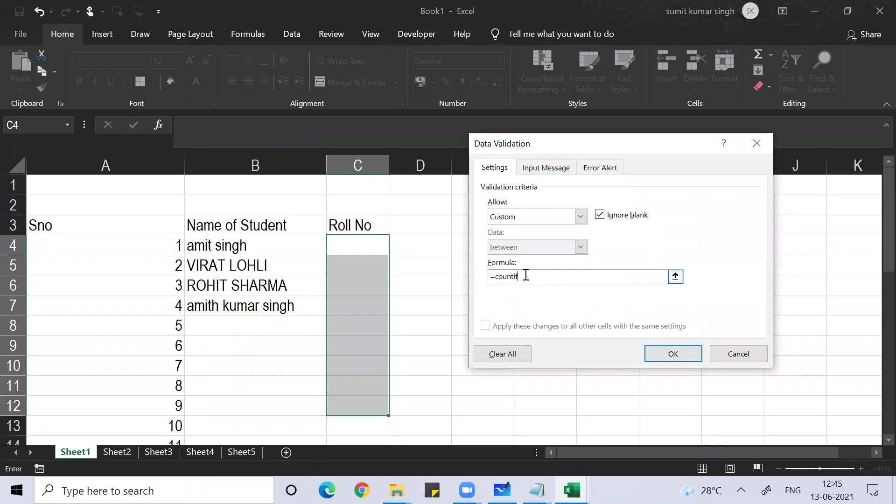
{"action": "type", "text": "("}
{"action": "mouse_move", "coordinate": [351, 244]}
{"action": "left_mouse_down"}
{"action": "mouse_move", "coordinate": [360, 330]}
{"action": "mouse_move", "coordinate": [353, 400]}
{"action": "left_mouse_up"}
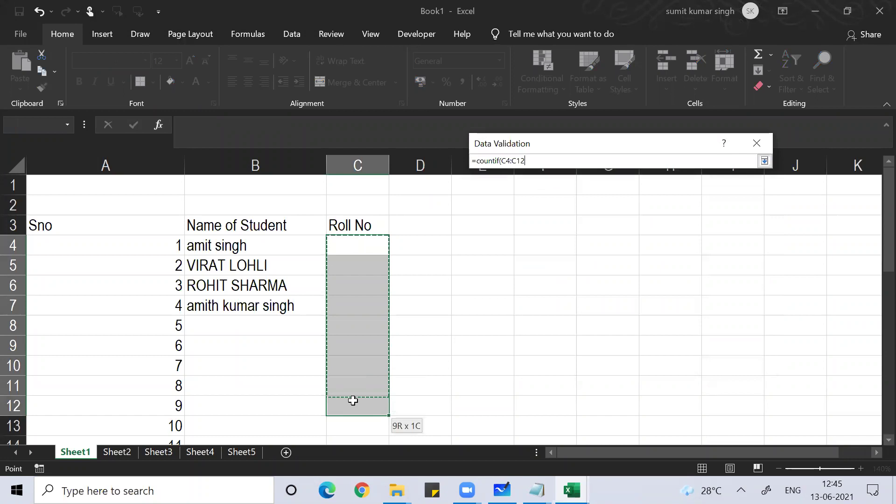
{"action": "key", "text": "F4"}
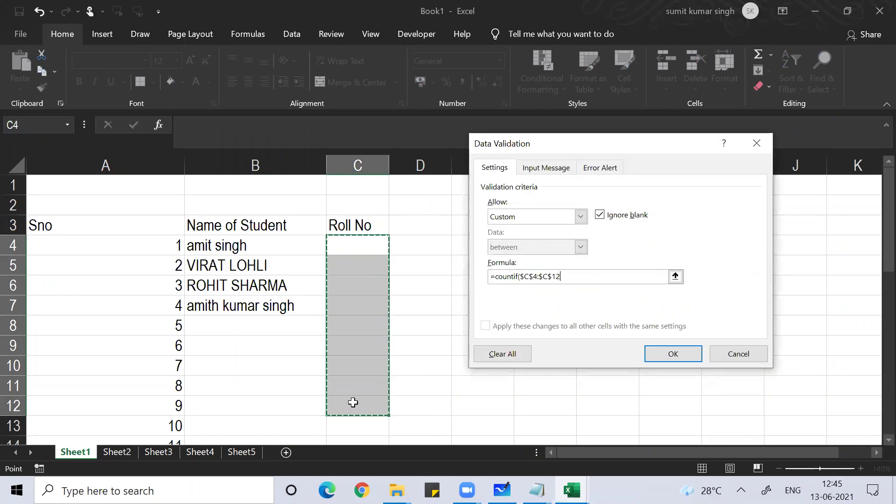
{"action": "type", "text": ","}
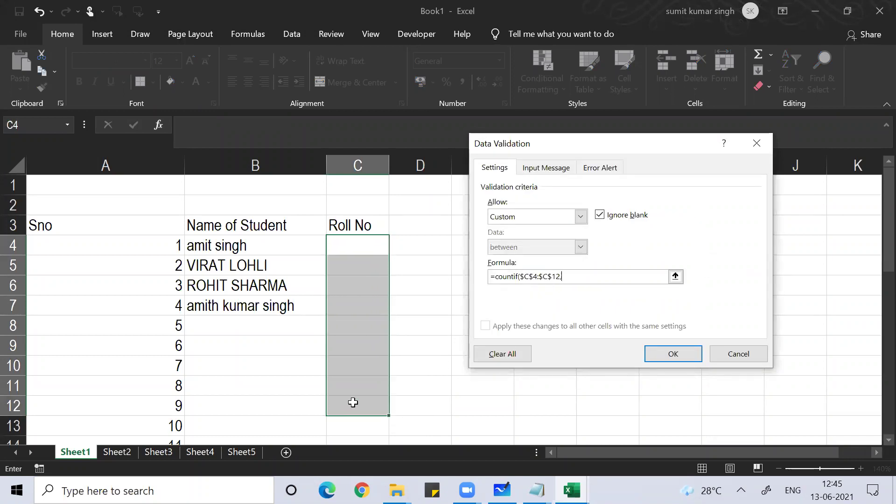
{"action": "type", "text": "c4)"}
{"action": "type", "text": "<2"}
{"action": "left_click", "coordinate": [649, 349]}
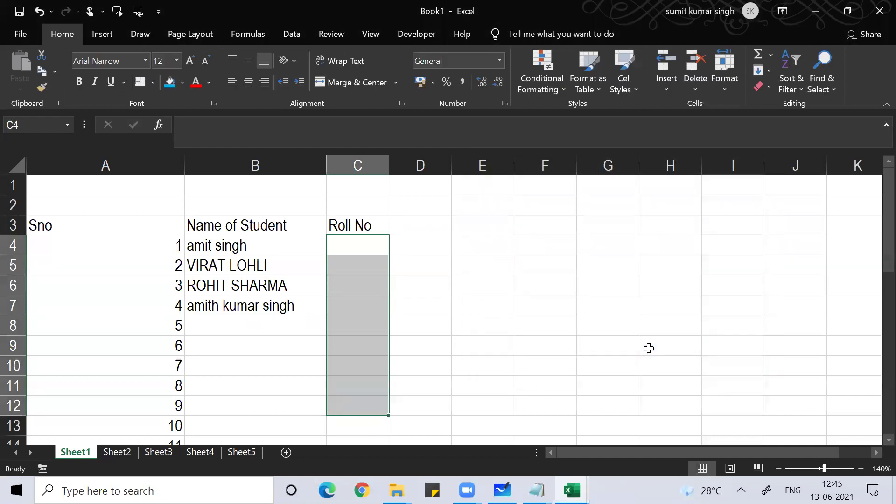
Enter 2344 in C4, then test the rule by entering 2344 again in C5.
{"action": "type", "text": "2344"}
{"action": "key", "text": "Return"}
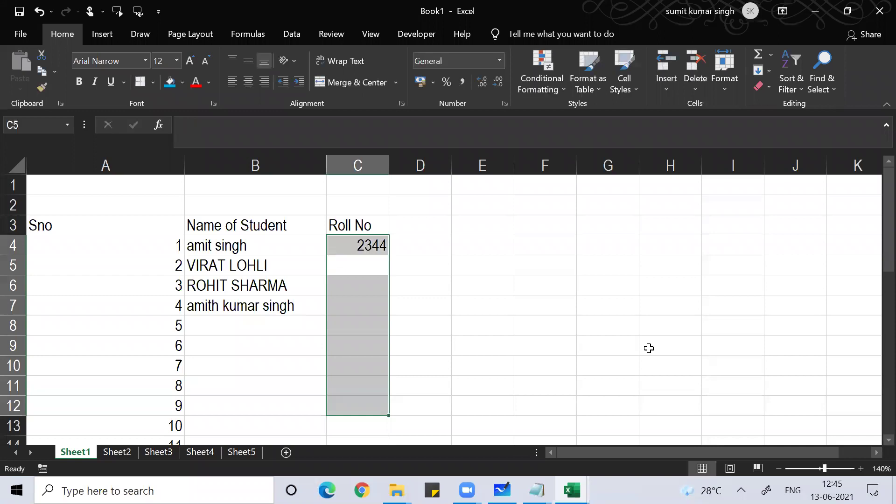
{"action": "key", "text": "Down"}
{"action": "key", "text": "Up"}
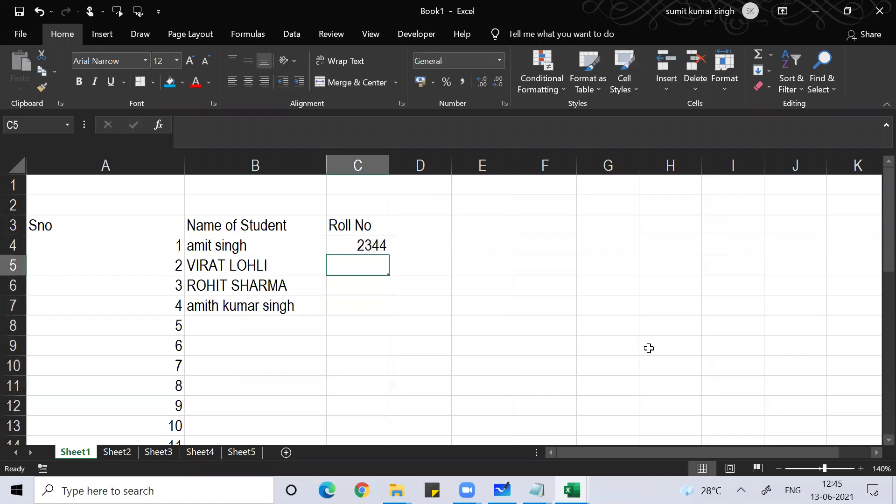
{"action": "type", "text": "2344"}
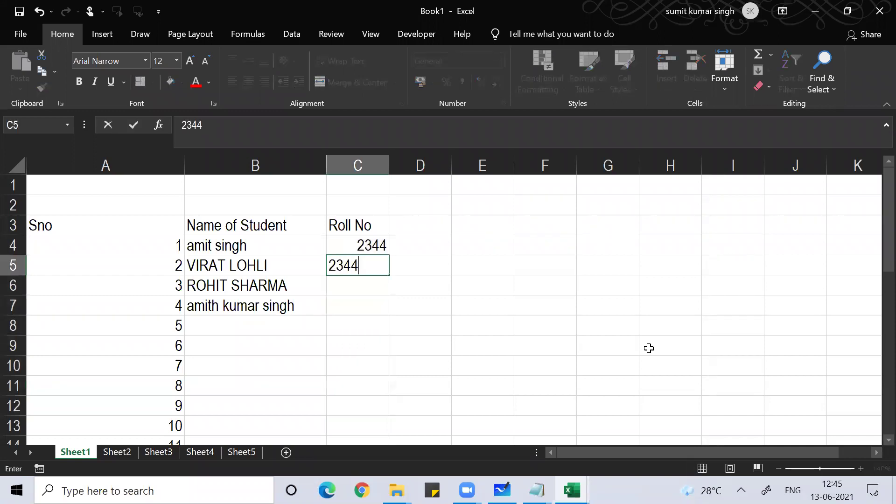
{"action": "key", "text": "Return"}
{"action": "key", "text": "Return"}
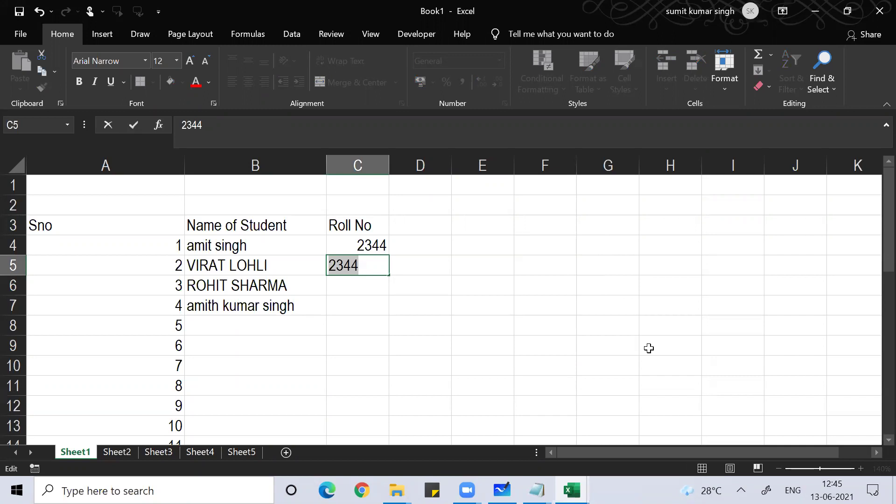
Replace the refused entry with df in C5 and enter tyu in C6.
{"action": "type", "text": "df"}
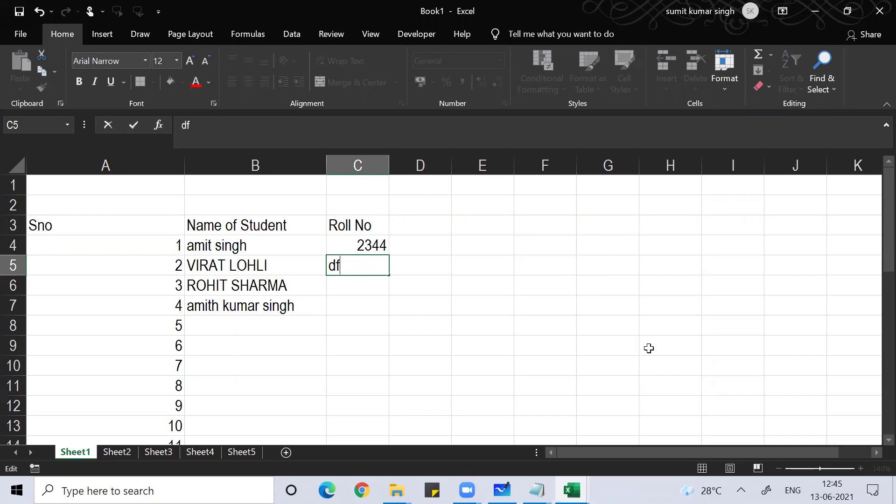
{"action": "key", "text": "Return"}
{"action": "type", "text": "tyu"}
{"action": "key", "text": "Return"}
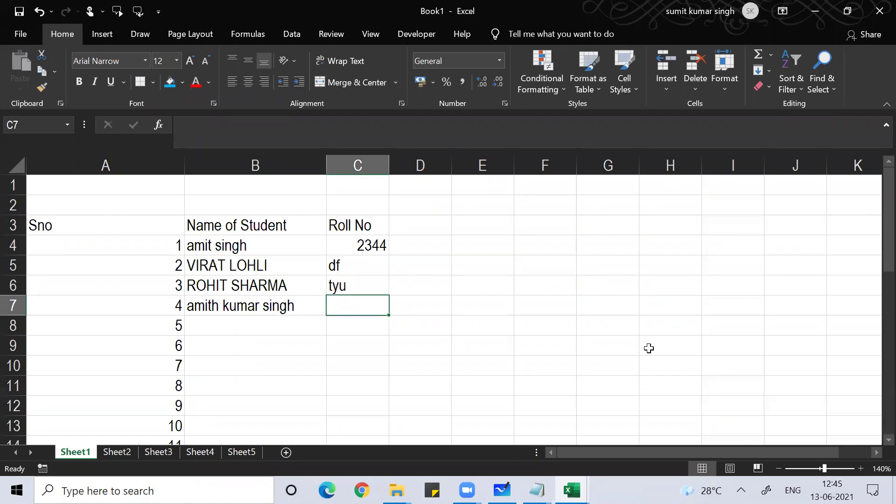
{"action": "key", "text": "Up"}
{"action": "key", "text": "Up"}
{"action": "key", "text": "Up"}
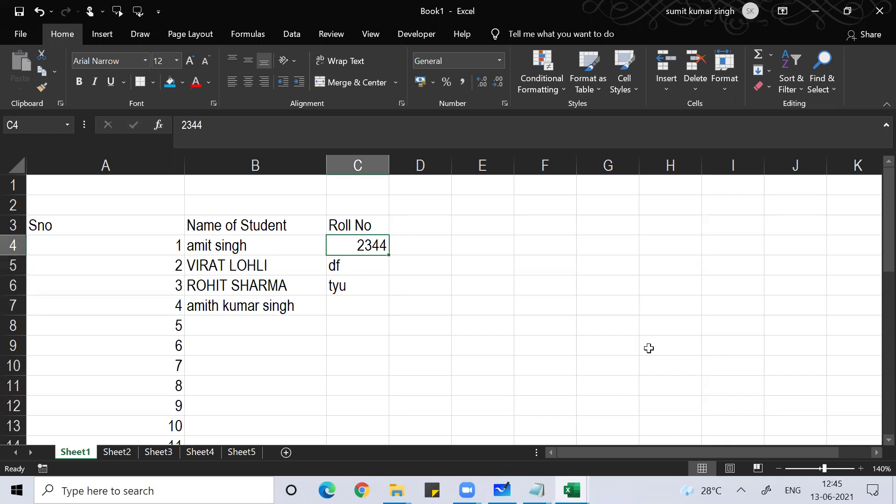
{"action": "key", "text": "Right"}
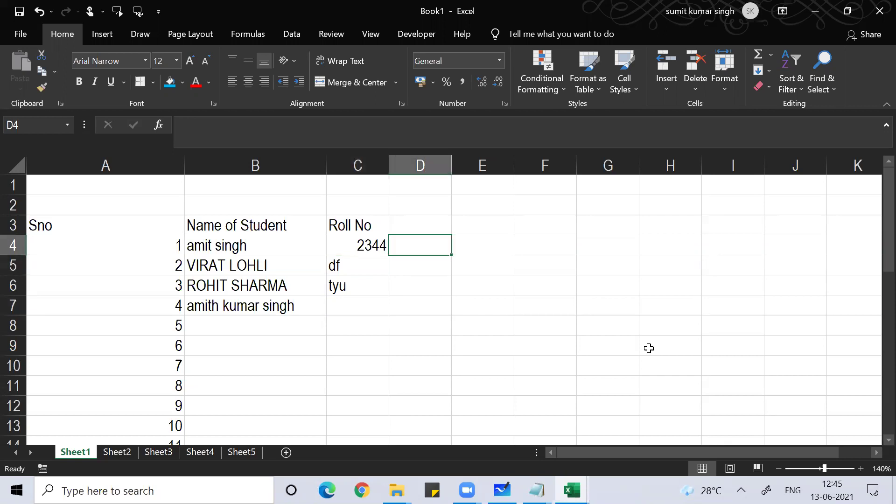
Select D4:D12 and give it the Custom rule =and(countif($D$4:$D$12,d4)<2,isnumber(d4)).
{"action": "key", "text": "shift+Down"}
{"action": "key", "text": "shift+Down"}
{"action": "key", "text": "shift+Down"}
{"action": "key", "text": "shift+Down"}
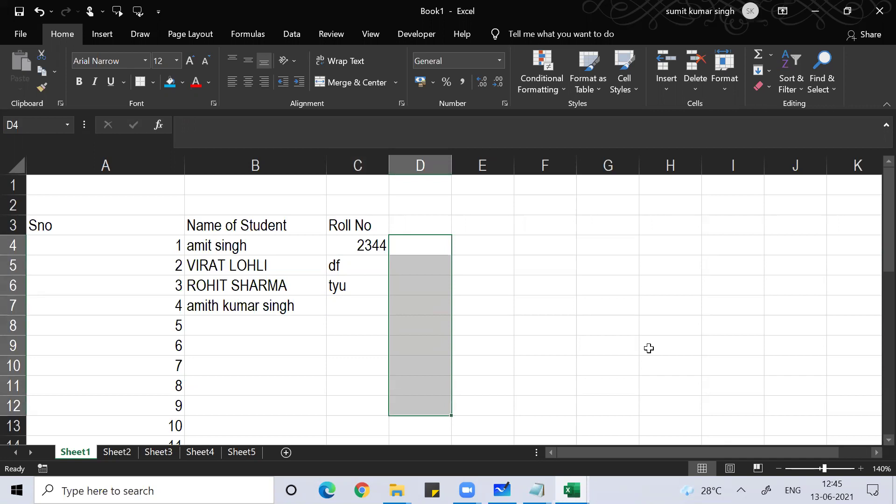
{"action": "key", "text": "alt+a"}
{"action": "key", "text": "v"}
{"action": "key", "text": "v"}
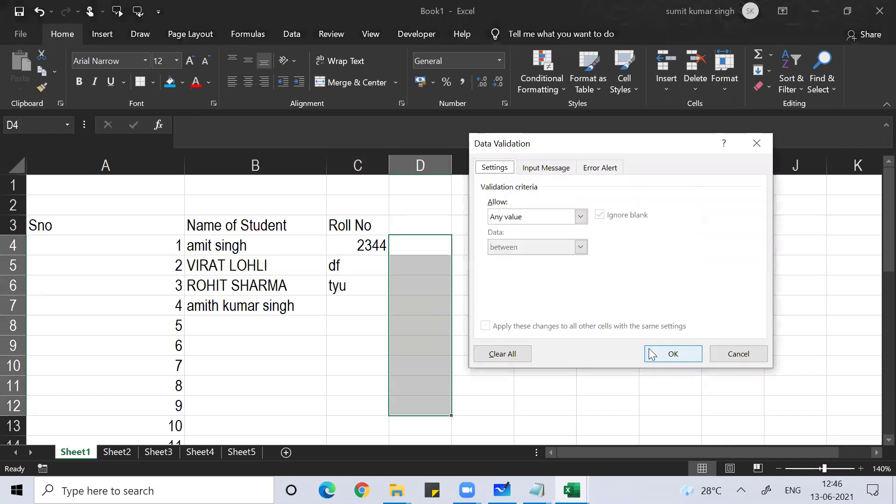
{"action": "left_click", "coordinate": [580, 216]}
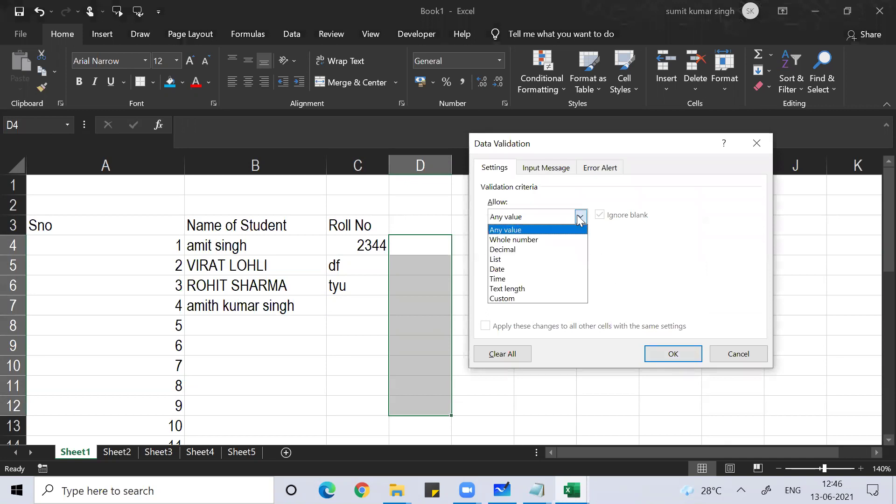
{"action": "left_click", "coordinate": [513, 299]}
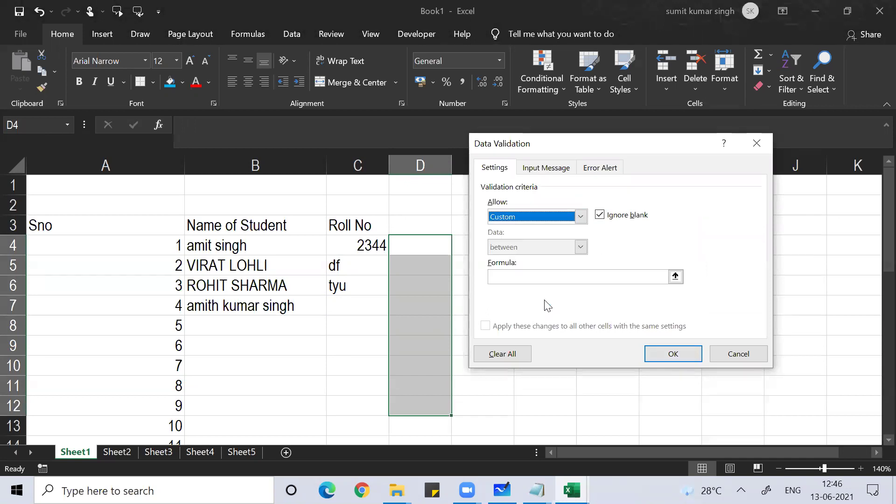
{"action": "left_click", "coordinate": [524, 276]}
{"action": "type", "text": "="}
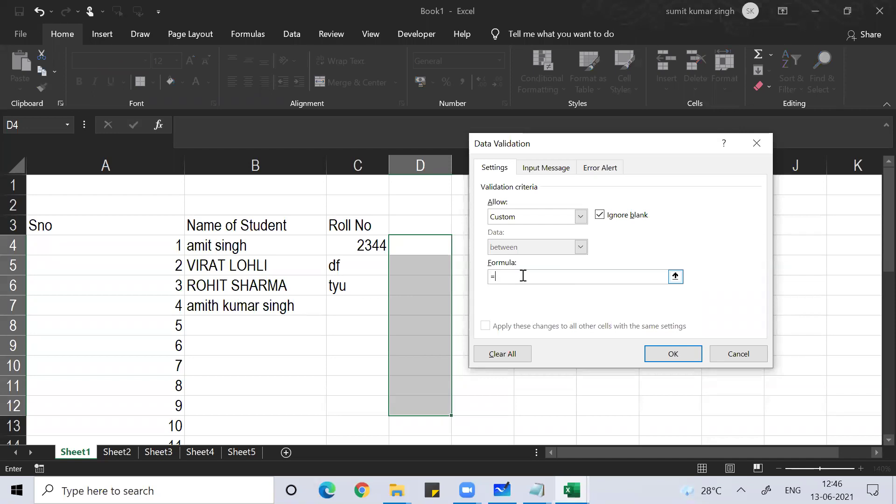
{"action": "type", "text": "and"}
{"action": "type", "text": "(count"}
{"action": "type", "text": "if("}
{"action": "left_click_drag", "start_coordinate": [399, 249], "coordinate": [394, 406]}
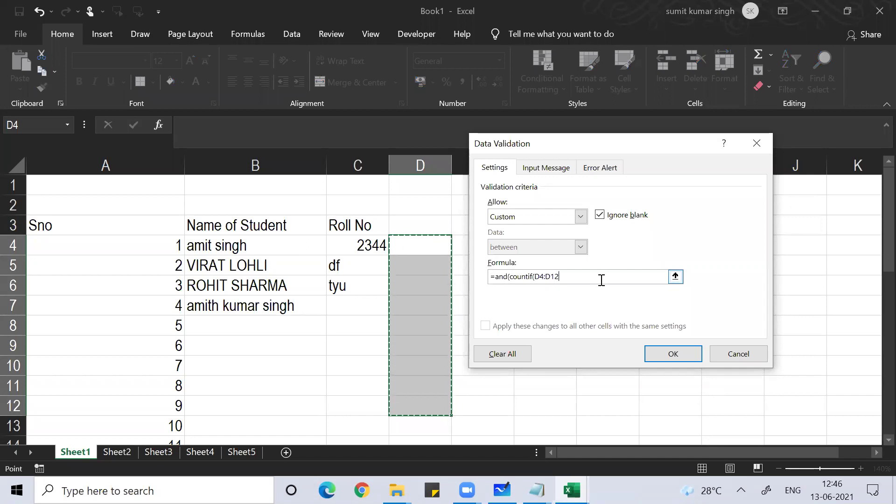
{"action": "key", "text": "F4"}
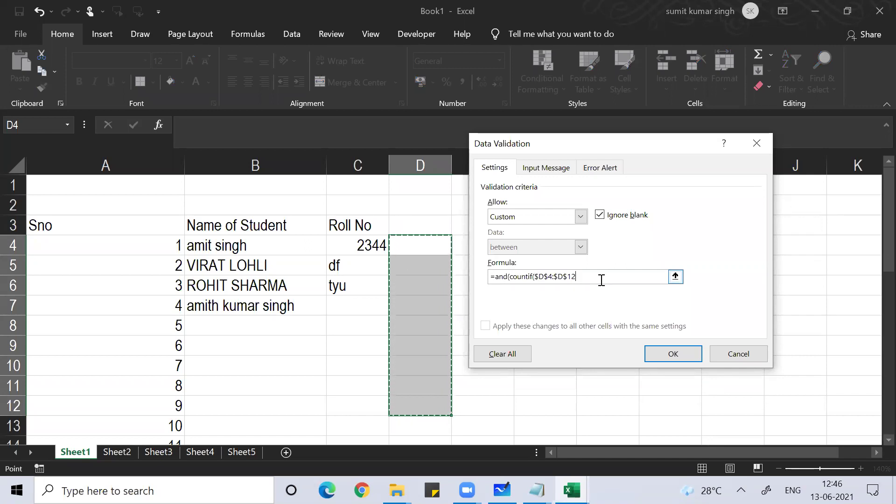
{"action": "type", "text": ","}
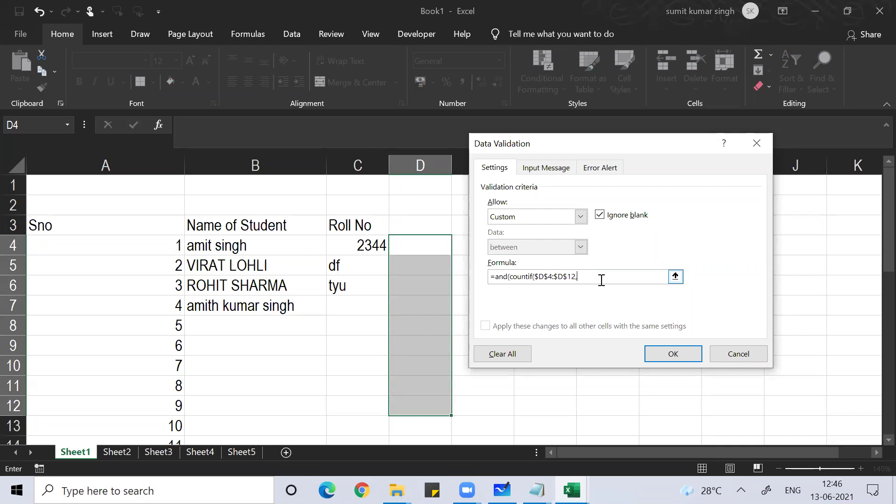
{"action": "type", "text": "d4)<2"}
{"action": "type", "text": ",isnumber("}
{"action": "type", "text": "d4"}
{"action": "type", "text": ")"}
{"action": "type", "text": "))"}
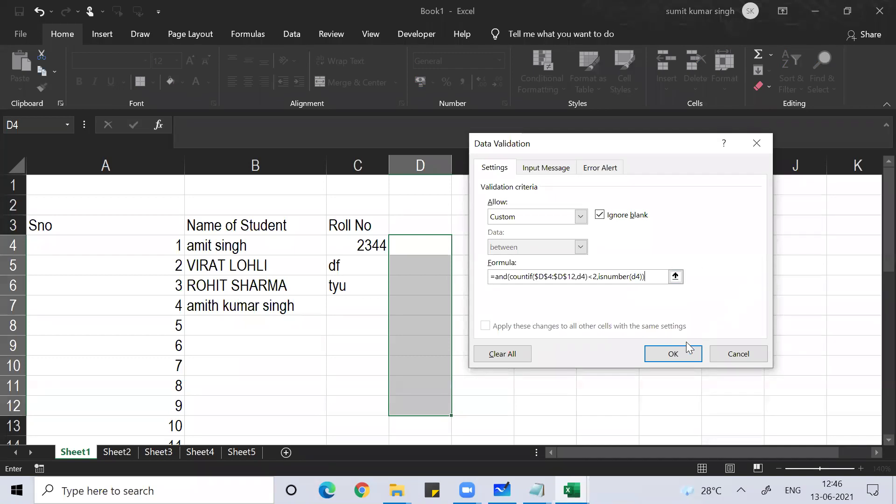
{"action": "left_click", "coordinate": [664, 352]}
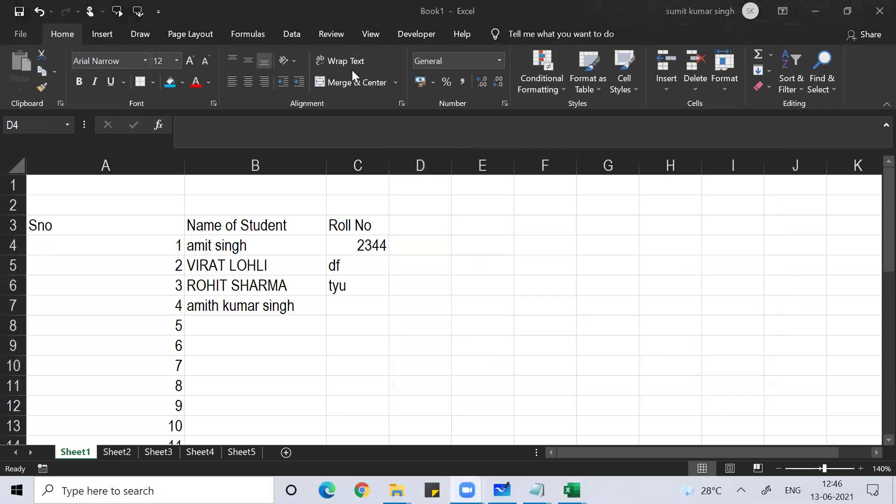
Enter 123 in D4, see 'an' rejected in D5, then enter 67 there instead.
{"action": "left_click", "coordinate": [413, 241]}
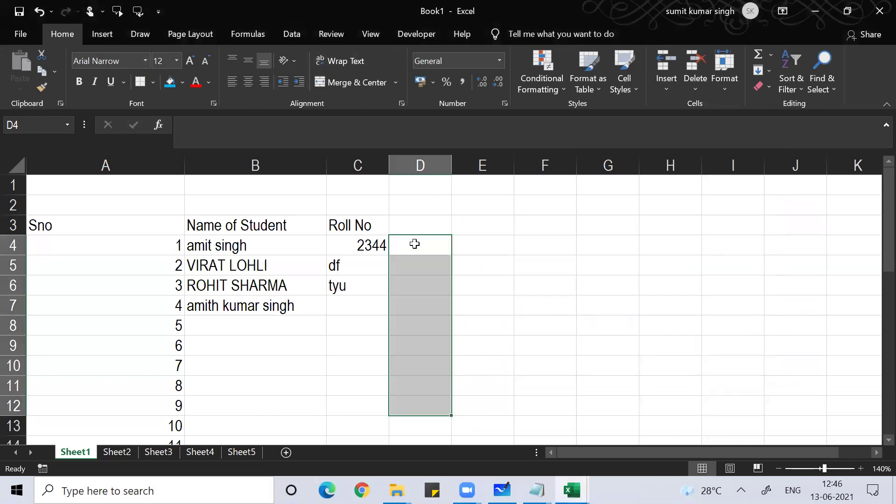
{"action": "left_click", "coordinate": [414, 240]}
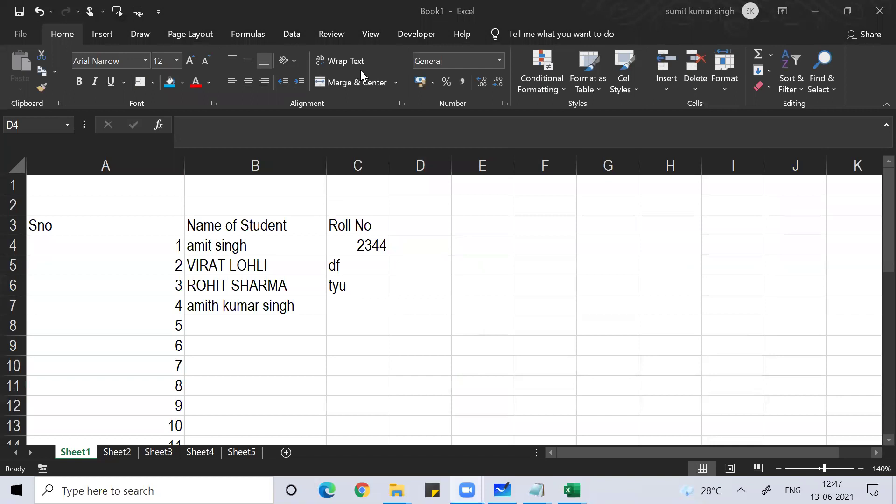
{"action": "left_click", "coordinate": [426, 248]}
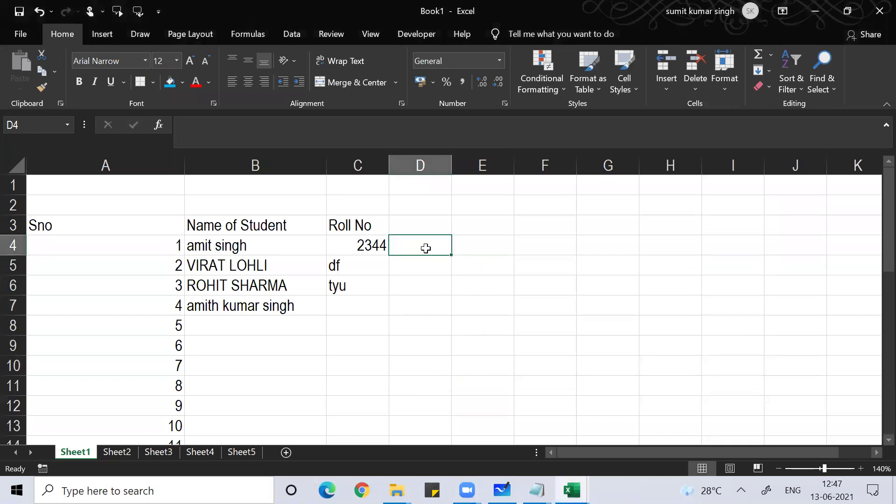
{"action": "type", "text": "123"}
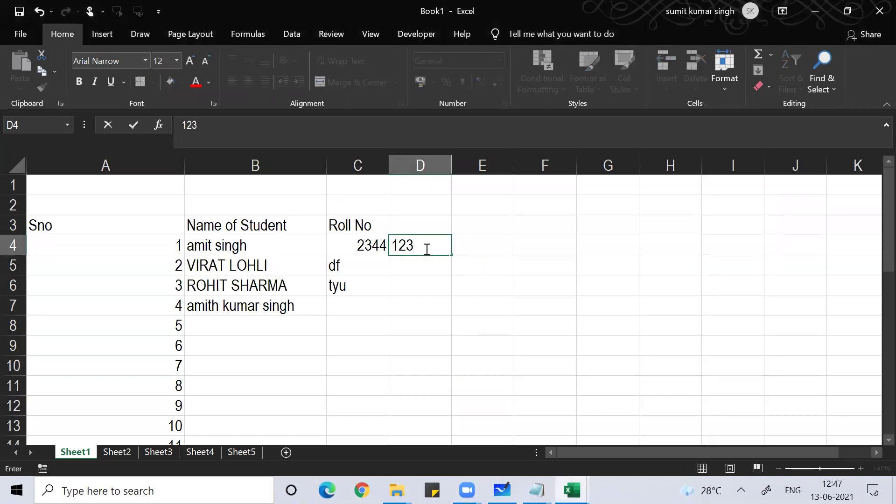
{"action": "key", "text": "Return"}
{"action": "type", "text": "an"}
{"action": "key", "text": "Return"}
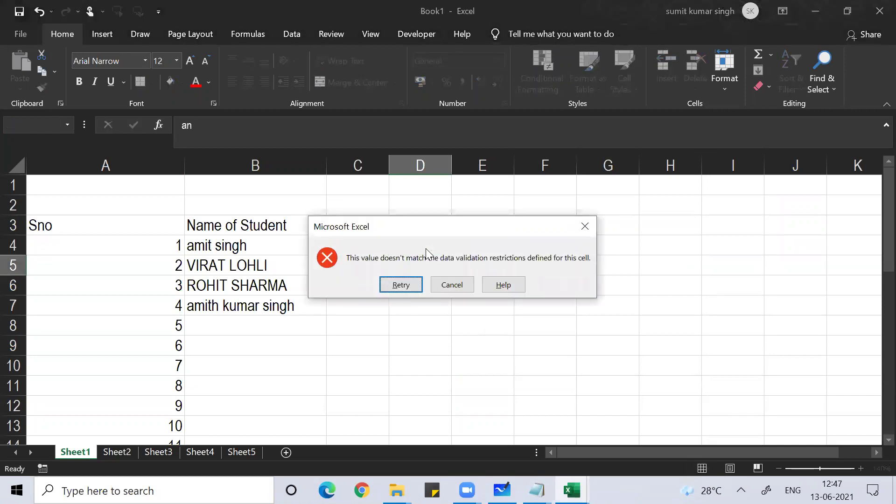
{"action": "key", "text": "Return"}
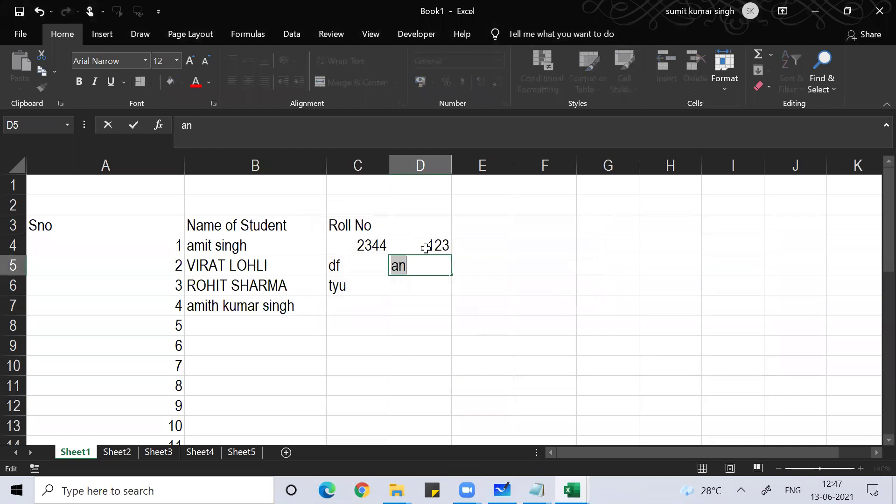
{"action": "type", "text": "67"}
{"action": "key", "text": "Return"}
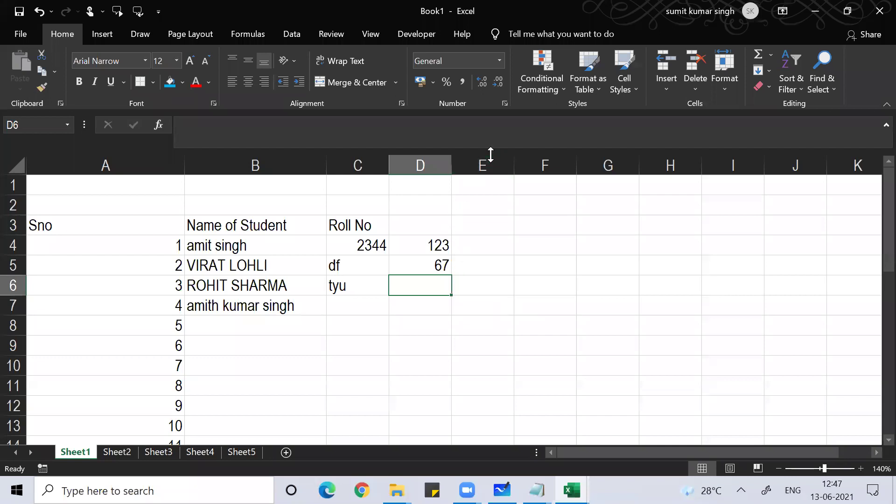
{"action": "left_click", "coordinate": [417, 248]}
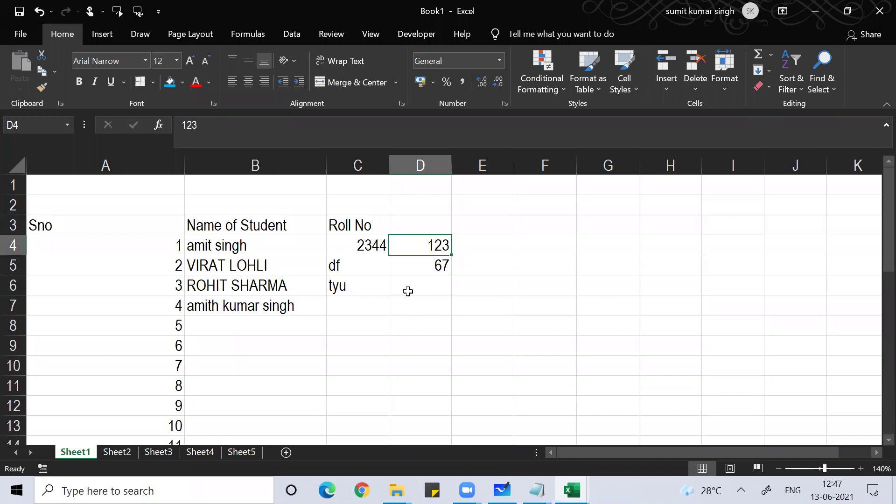
Handwrite the shortcut note 'Alt+D+L' on the sheet.
{"action": "mouse_move", "coordinate": [535, 273]}
{"action": "left_mouse_down"}
{"action": "mouse_move", "coordinate": [547, 244]}
{"action": "mouse_move", "coordinate": [554, 271]}
{"action": "left_mouse_up"}
{"action": "left_click_drag", "start_coordinate": [541, 265], "coordinate": [580, 270]}
{"action": "mouse_move", "coordinate": [572, 255]}
{"action": "left_mouse_down"}
{"action": "mouse_move", "coordinate": [615, 254]}
{"action": "mouse_move", "coordinate": [610, 266]}
{"action": "left_mouse_up"}
{"action": "mouse_move", "coordinate": [626, 241]}
{"action": "left_mouse_down"}
{"action": "mouse_move", "coordinate": [628, 261]}
{"action": "mouse_move", "coordinate": [666, 251]}
{"action": "mouse_move", "coordinate": [660, 264]}
{"action": "left_mouse_up"}
{"action": "mouse_move", "coordinate": [675, 239]}
{"action": "left_mouse_down"}
{"action": "mouse_move", "coordinate": [676, 256]}
{"action": "mouse_move", "coordinate": [692, 255]}
{"action": "left_mouse_up"}
{"action": "left_click_drag", "start_coordinate": [620, 194], "coordinate": [622, 217]}
{"action": "left_click_drag", "start_coordinate": [651, 204], "coordinate": [653, 215]}
Handwrite and underline the heading 'Data validation' above the shortcut.
{"action": "mouse_move", "coordinate": [660, 185]}
{"action": "left_mouse_down"}
{"action": "mouse_move", "coordinate": [662, 216]}
{"action": "mouse_move", "coordinate": [672, 200]}
{"action": "left_mouse_up"}
{"action": "mouse_move", "coordinate": [680, 204]}
{"action": "left_mouse_down"}
{"action": "mouse_move", "coordinate": [683, 216]}
{"action": "mouse_move", "coordinate": [778, 214]}
{"action": "left_mouse_up"}
{"action": "left_click_drag", "start_coordinate": [787, 183], "coordinate": [786, 213]}
{"action": "mouse_move", "coordinate": [765, 201]}
{"action": "left_mouse_down"}
{"action": "mouse_move", "coordinate": [799, 196]}
{"action": "mouse_move", "coordinate": [811, 208]}
{"action": "mouse_move", "coordinate": [799, 193]}
{"action": "left_mouse_up"}
{"action": "left_click_drag", "start_coordinate": [816, 201], "coordinate": [832, 214]}
{"action": "left_click_drag", "start_coordinate": [686, 230], "coordinate": [792, 219]}
Handwrite the formula start '=and(countif(' below the heading.
{"action": "mouse_move", "coordinate": [432, 320]}
{"action": "left_mouse_down"}
{"action": "mouse_move", "coordinate": [446, 320]}
{"action": "mouse_move", "coordinate": [446, 330]}
{"action": "left_mouse_up"}
{"action": "mouse_move", "coordinate": [462, 322]}
{"action": "left_mouse_down"}
{"action": "mouse_move", "coordinate": [449, 330]}
{"action": "mouse_move", "coordinate": [480, 333]}
{"action": "left_mouse_up"}
{"action": "left_click_drag", "start_coordinate": [495, 307], "coordinate": [496, 331]}
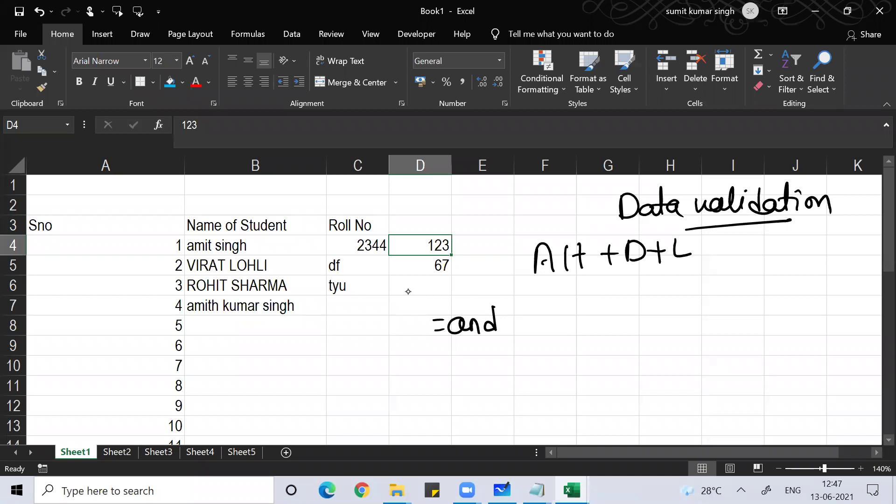
{"action": "left_click_drag", "start_coordinate": [525, 293], "coordinate": [541, 356]}
{"action": "mouse_move", "coordinate": [534, 314]}
{"action": "left_mouse_down"}
{"action": "mouse_move", "coordinate": [532, 328]}
{"action": "mouse_move", "coordinate": [566, 312]}
{"action": "mouse_move", "coordinate": [575, 326]}
{"action": "mouse_move", "coordinate": [588, 307]}
{"action": "left_mouse_up"}
{"action": "mouse_move", "coordinate": [587, 312]}
{"action": "left_mouse_down"}
{"action": "mouse_move", "coordinate": [593, 322]}
{"action": "mouse_move", "coordinate": [603, 306]}
{"action": "left_mouse_up"}
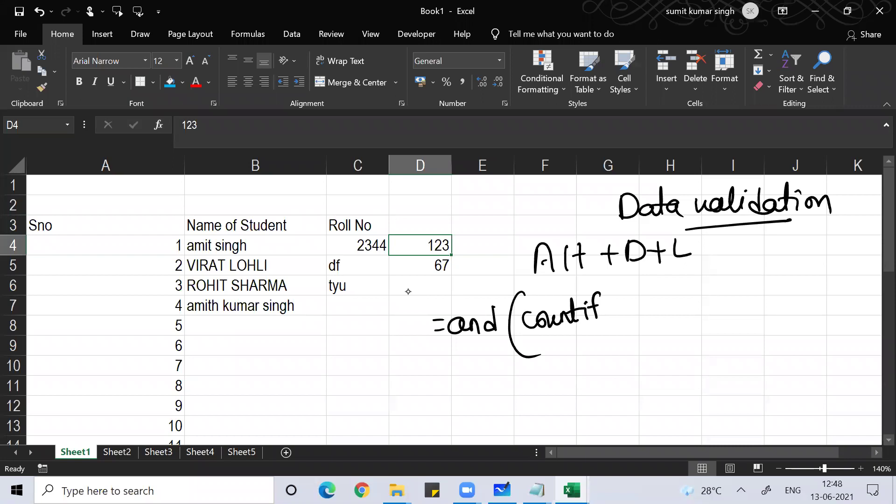
{"action": "left_click_drag", "start_coordinate": [615, 285], "coordinate": [626, 322]}
Continue the handwritten formula with the range '$D$4:$D$13' and criterion 'D4'.
{"action": "mouse_move", "coordinate": [639, 297]}
{"action": "left_mouse_down"}
{"action": "mouse_move", "coordinate": [628, 312]}
{"action": "mouse_move", "coordinate": [649, 312]}
{"action": "left_mouse_up"}
{"action": "mouse_move", "coordinate": [649, 295]}
{"action": "left_mouse_down"}
{"action": "mouse_move", "coordinate": [649, 311]}
{"action": "mouse_move", "coordinate": [667, 305]}
{"action": "mouse_move", "coordinate": [670, 319]}
{"action": "mouse_move", "coordinate": [696, 304]}
{"action": "mouse_move", "coordinate": [693, 317]}
{"action": "left_mouse_up"}
{"action": "left_click", "coordinate": [706, 296]}
{"action": "left_click_drag", "start_coordinate": [733, 293], "coordinate": [723, 306]}
{"action": "mouse_move", "coordinate": [727, 287]}
{"action": "left_mouse_down"}
{"action": "mouse_move", "coordinate": [728, 308]}
{"action": "mouse_move", "coordinate": [744, 306]}
{"action": "left_mouse_up"}
{"action": "mouse_move", "coordinate": [765, 291]}
{"action": "left_mouse_down"}
{"action": "mouse_move", "coordinate": [761, 315]}
{"action": "mouse_move", "coordinate": [790, 299]}
{"action": "mouse_move", "coordinate": [785, 307]}
{"action": "left_mouse_up"}
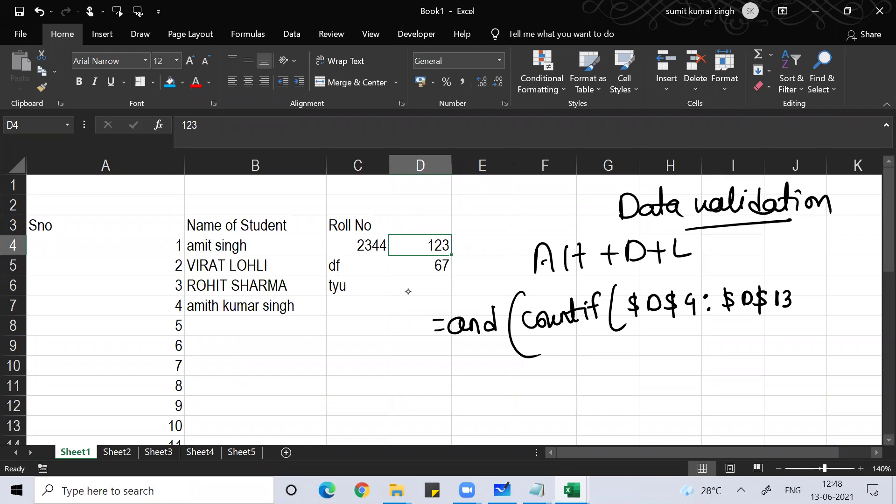
{"action": "left_click_drag", "start_coordinate": [808, 293], "coordinate": [809, 309]}
{"action": "left_click_drag", "start_coordinate": [824, 291], "coordinate": [828, 301]}
{"action": "mouse_move", "coordinate": [825, 293]}
{"action": "left_mouse_down"}
{"action": "mouse_move", "coordinate": [826, 310]}
{"action": "mouse_move", "coordinate": [799, 317]}
{"action": "mouse_move", "coordinate": [816, 321]}
{"action": "left_mouse_up"}
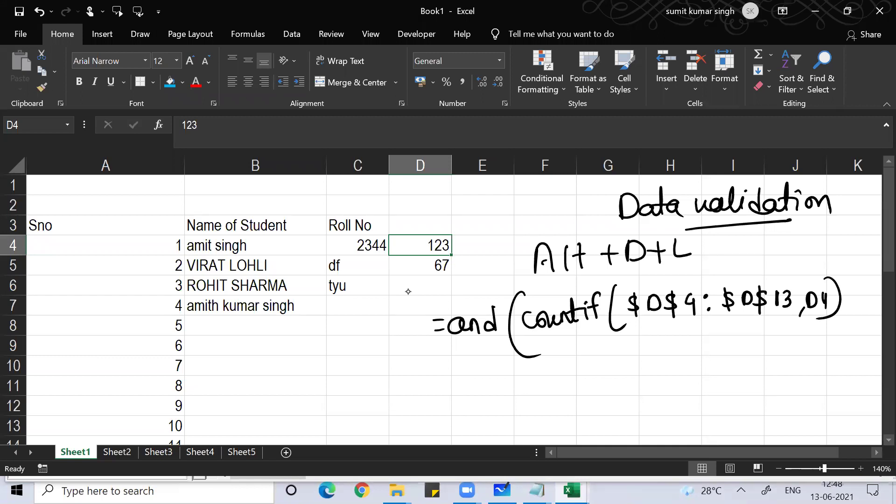
{"action": "scroll", "coordinate": [408, 291], "scroll_direction": "right", "scroll_amount": 1}
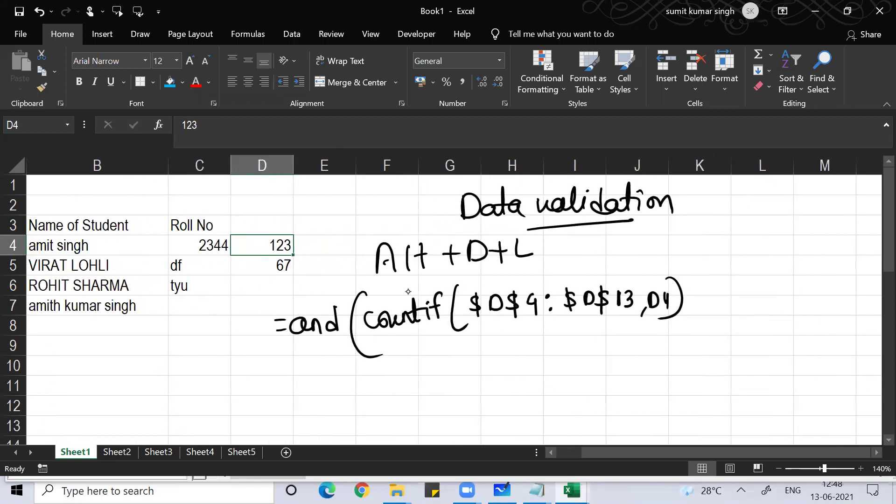
Ink '<2, isnumber(d4))' to finish the handwritten formula note.
{"action": "mouse_move", "coordinate": [712, 286]}
{"action": "left_mouse_down"}
{"action": "mouse_move", "coordinate": [713, 306]}
{"action": "mouse_move", "coordinate": [733, 305]}
{"action": "left_mouse_up"}
{"action": "mouse_move", "coordinate": [743, 303]}
{"action": "left_mouse_down"}
{"action": "mouse_move", "coordinate": [739, 312]}
{"action": "mouse_move", "coordinate": [809, 294]}
{"action": "left_mouse_up"}
{"action": "mouse_move", "coordinate": [812, 278]}
{"action": "left_mouse_down"}
{"action": "mouse_move", "coordinate": [815, 301]}
{"action": "mouse_move", "coordinate": [840, 293]}
{"action": "mouse_move", "coordinate": [854, 308]}
{"action": "mouse_move", "coordinate": [856, 298]}
{"action": "mouse_move", "coordinate": [876, 308]}
{"action": "left_mouse_up"}
{"action": "left_click_drag", "start_coordinate": [865, 264], "coordinate": [852, 319]}
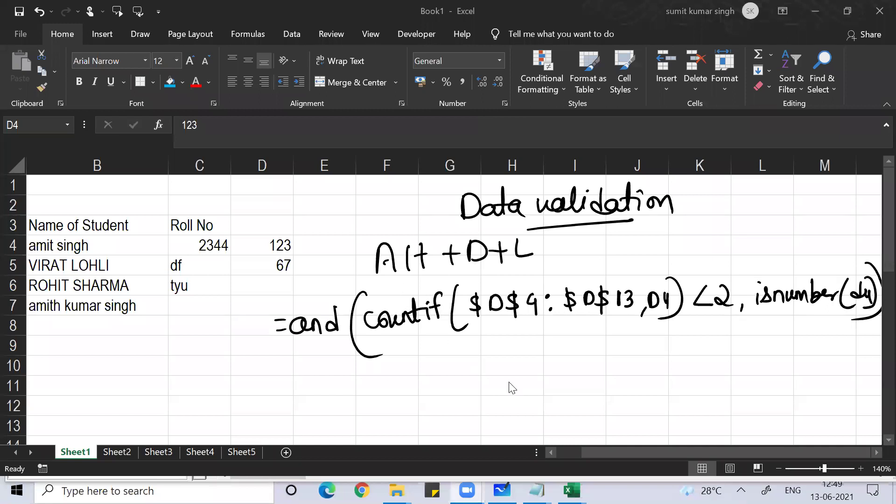
{"action": "mouse_move", "coordinate": [572, 491]}
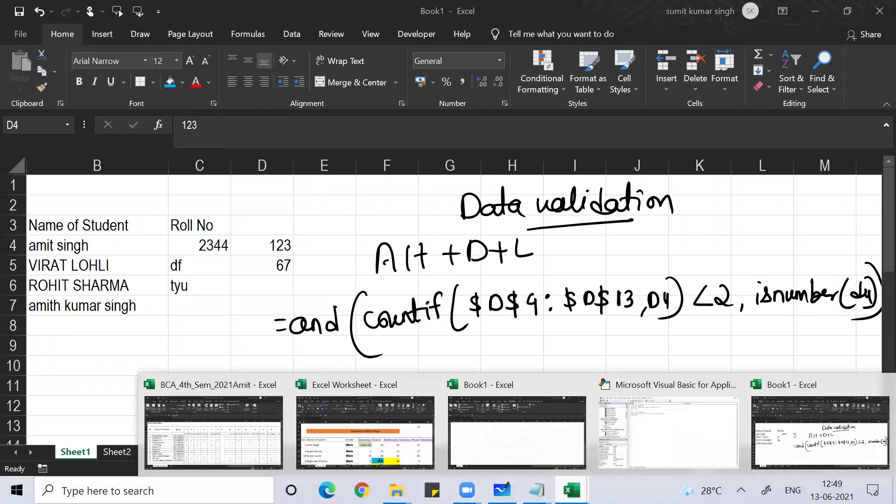
Switch to the Excel Worksheet workbook's Unique Values sheet with its Custom validation rule.
{"action": "left_click", "coordinate": [299, 467]}
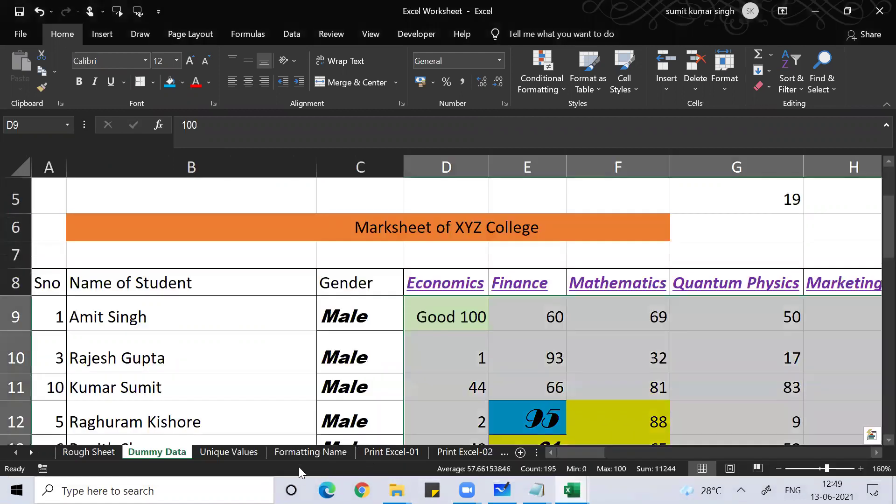
{"action": "left_click", "coordinate": [240, 455]}
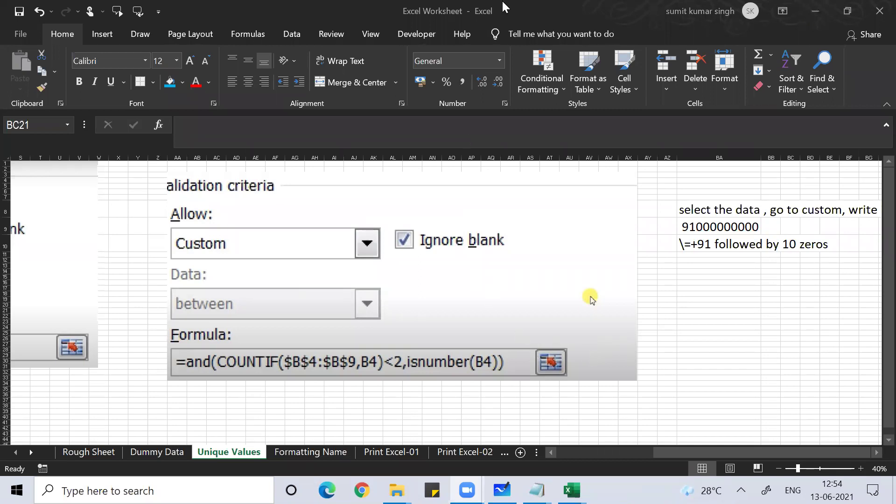
On Book1's Sheet3, widen column F and fill F2:F17 with blue.
{"action": "key", "text": "alt+Tab"}
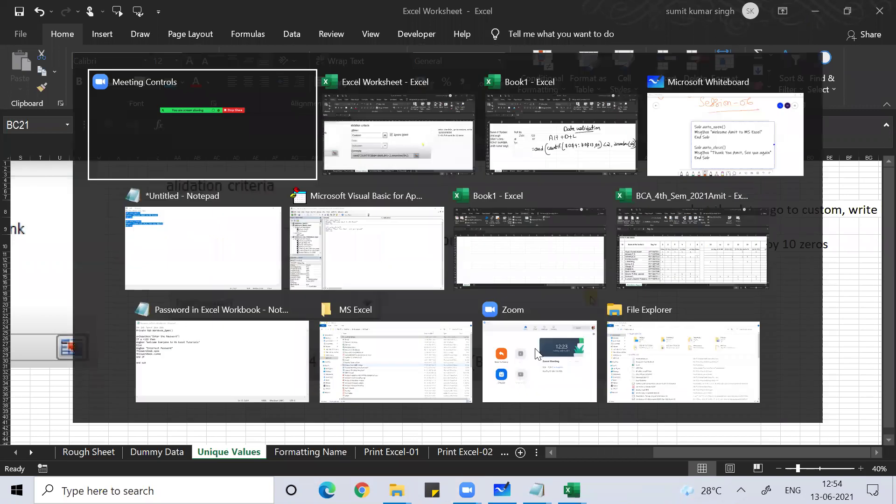
{"action": "key", "text": "alt+Tab"}
{"action": "key", "text": "alt+Tab"}
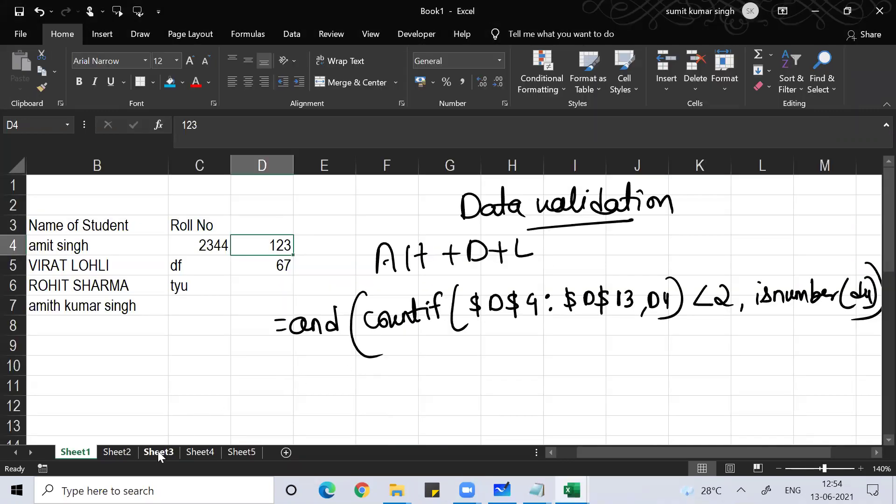
{"action": "left_click", "coordinate": [159, 455]}
{"action": "left_click_drag", "start_coordinate": [285, 162], "coordinate": [353, 162]}
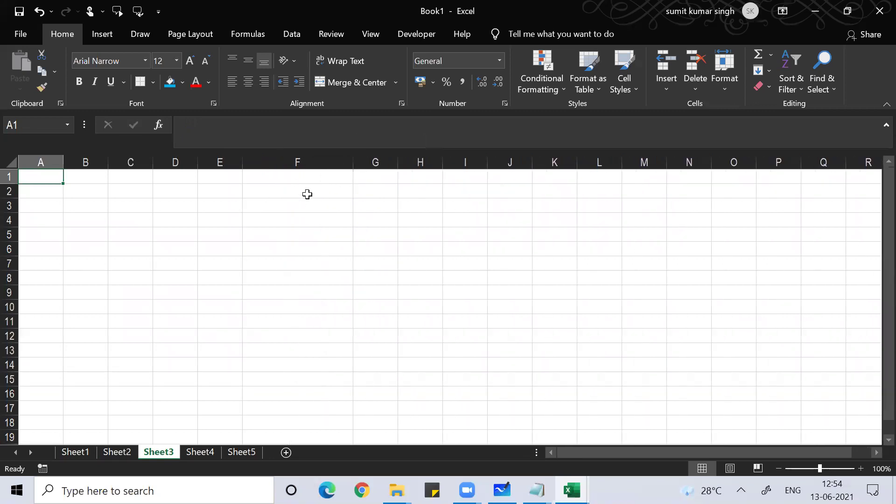
{"action": "left_click_drag", "start_coordinate": [307, 194], "coordinate": [268, 402]}
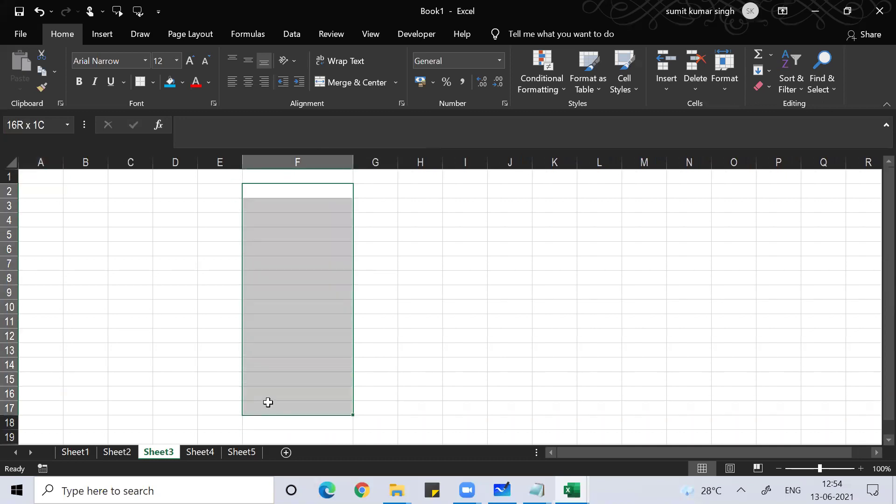
{"action": "left_click", "coordinate": [163, 83]}
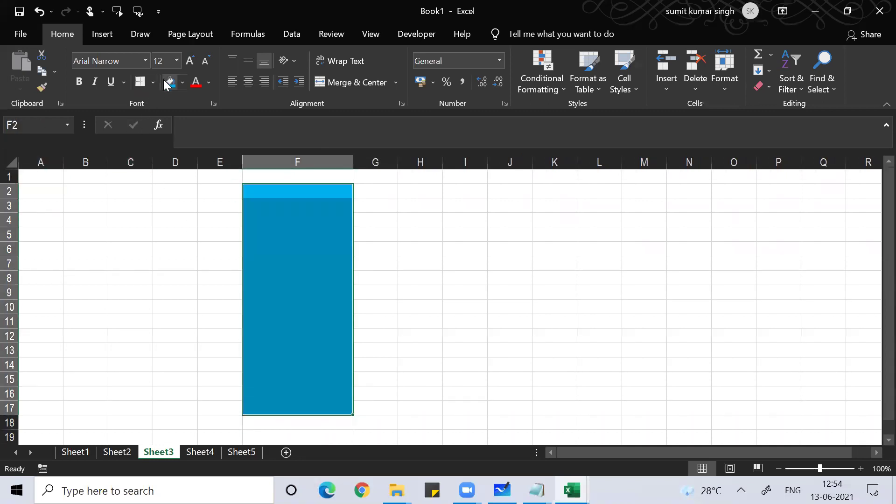
{"action": "left_click", "coordinate": [284, 218]}
Add all borders and a thick outside border around F2:F17, then reselect the block.
{"action": "left_click_drag", "start_coordinate": [283, 193], "coordinate": [278, 402]}
{"action": "left_click", "coordinate": [153, 82]}
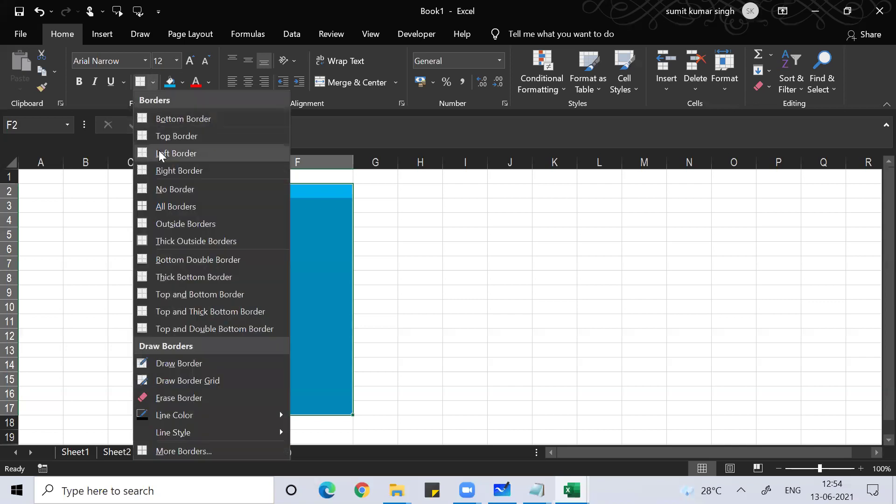
{"action": "left_click", "coordinate": [163, 206]}
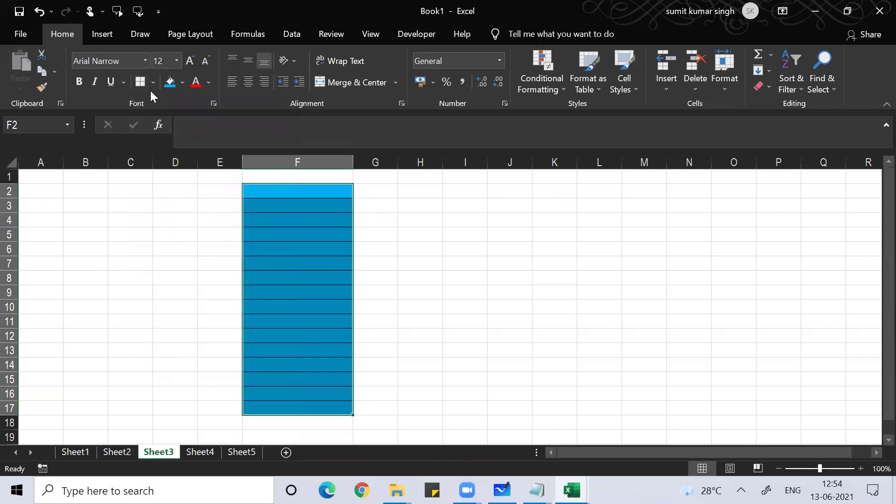
{"action": "left_click", "coordinate": [152, 84]}
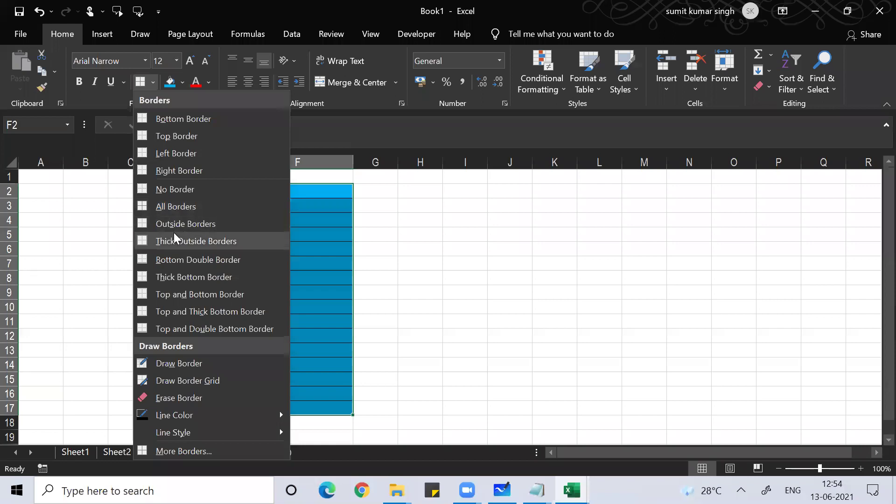
{"action": "left_click", "coordinate": [174, 237]}
{"action": "left_click", "coordinate": [326, 264]}
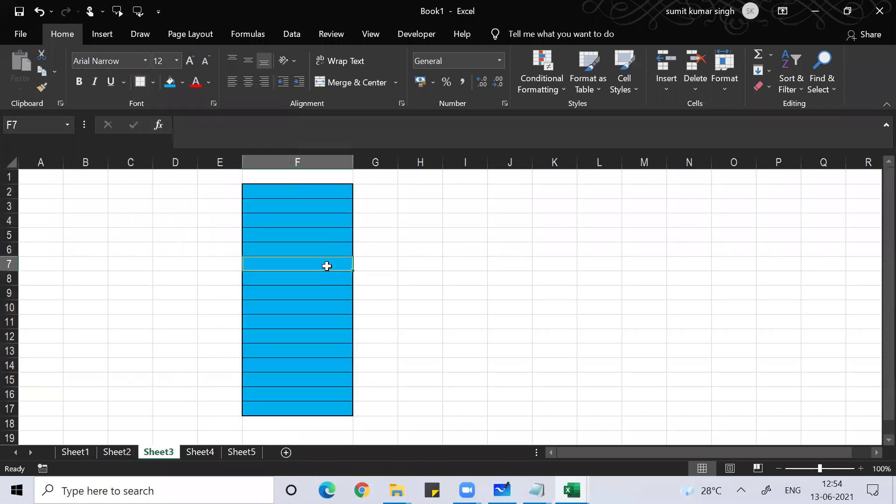
{"action": "left_click", "coordinate": [295, 182]}
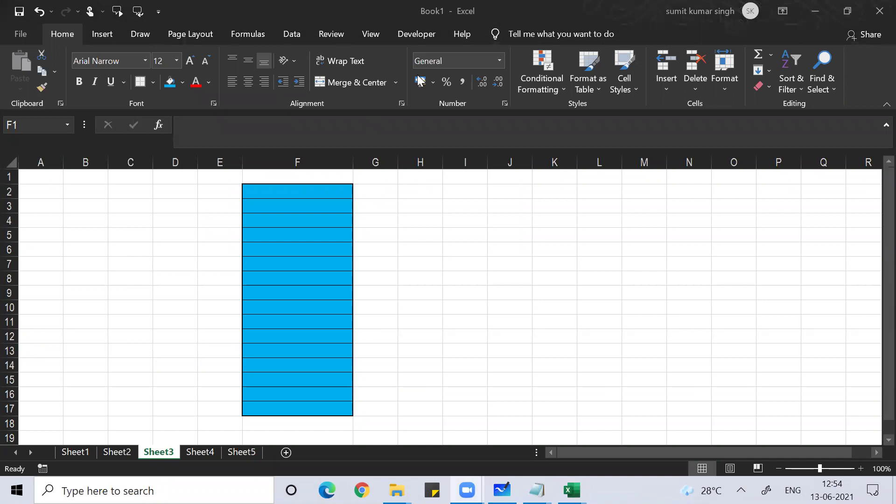
{"action": "left_click", "coordinate": [284, 187]}
{"action": "left_click_drag", "start_coordinate": [283, 187], "coordinate": [263, 411]}
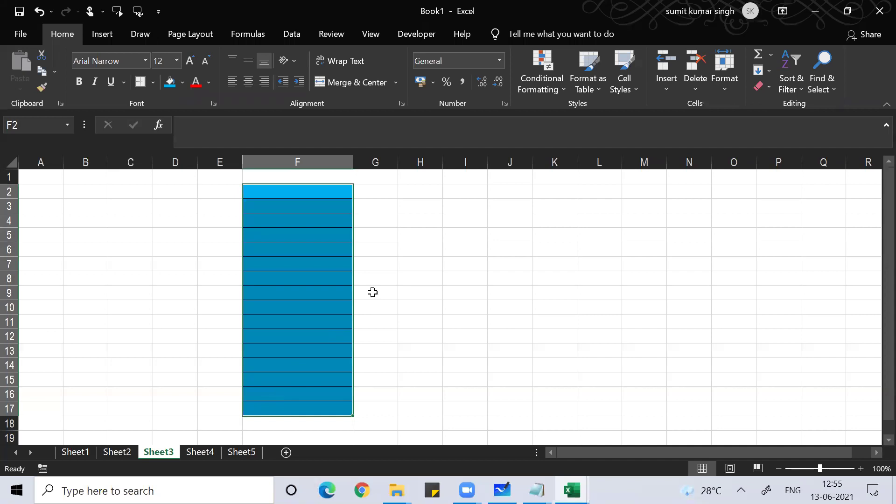
{"action": "key", "text": "ctrl+1"}
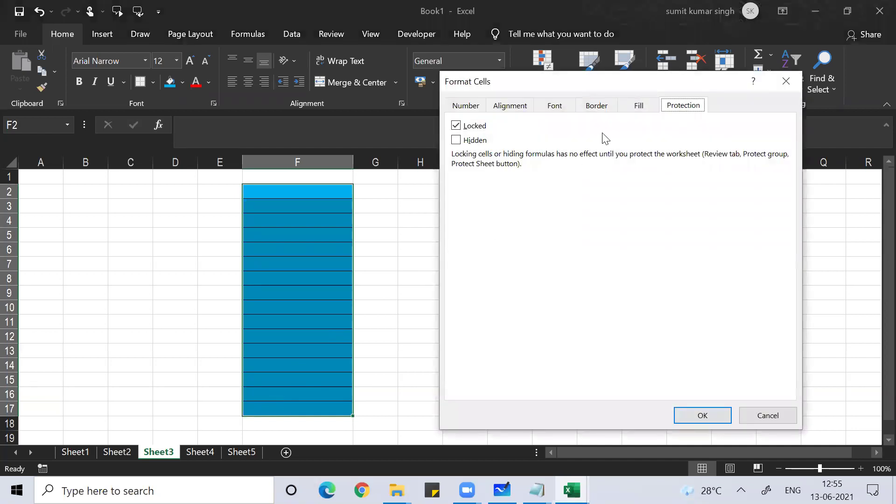
{"action": "left_click", "coordinate": [458, 107]}
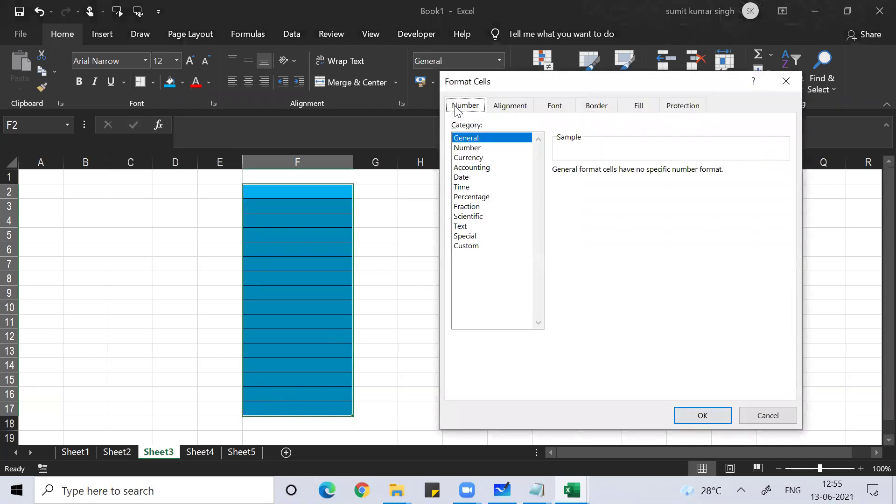
{"action": "left_click", "coordinate": [477, 246]}
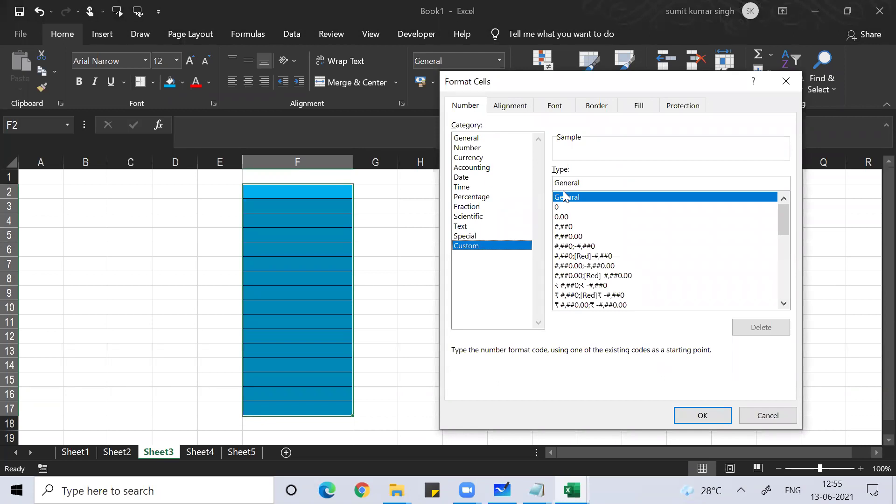
{"action": "left_click", "coordinate": [591, 183]}
{"action": "key", "text": "BackSpace"}
{"action": "key", "text": "BackSpace"}
{"action": "key", "text": "BackSpace"}
{"action": "key", "text": "BackSpace"}
{"action": "type", "text": "+91 "}
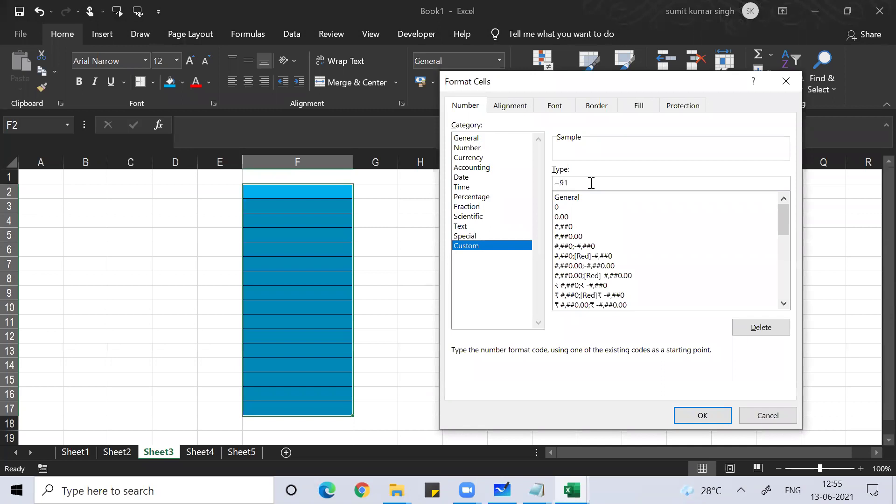
{"action": "type", "text": "0000000000"}
{"action": "left_click", "coordinate": [704, 415]}
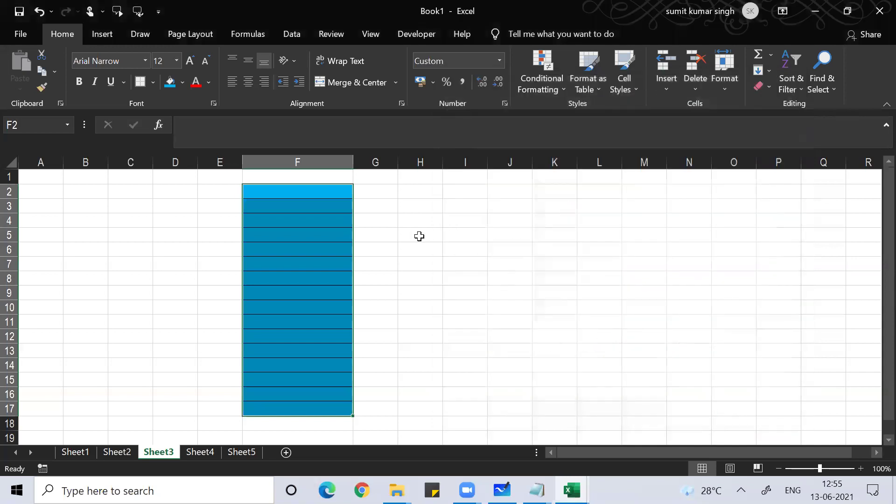
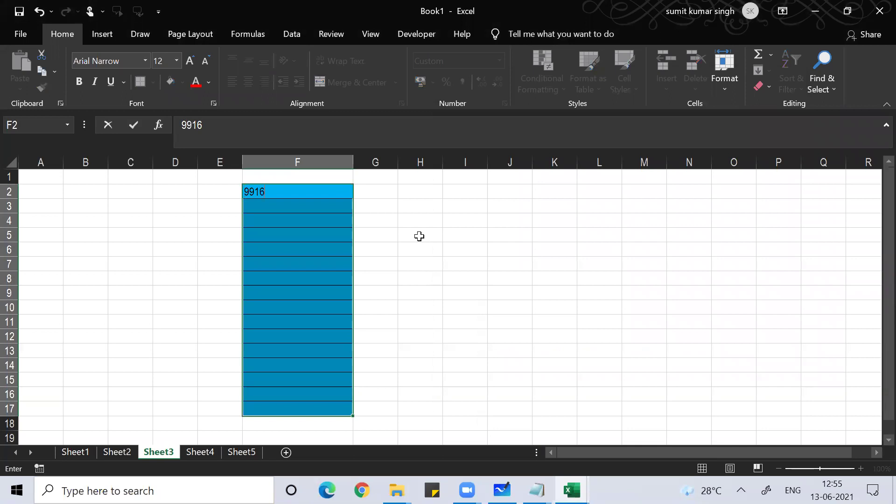
Enter a ten-digit phone number in F2, set column F text to size 22, and autofit it.
{"action": "key", "text": "Return"}
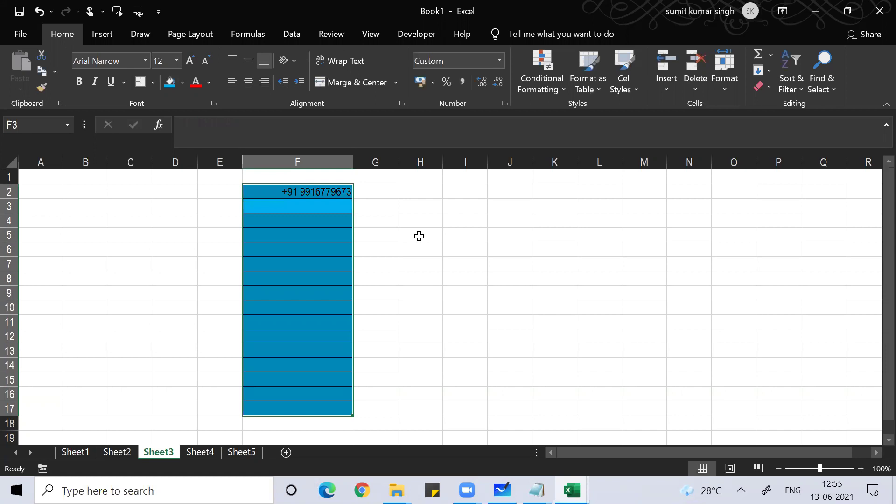
{"action": "left_click_drag", "start_coordinate": [325, 193], "coordinate": [297, 410]}
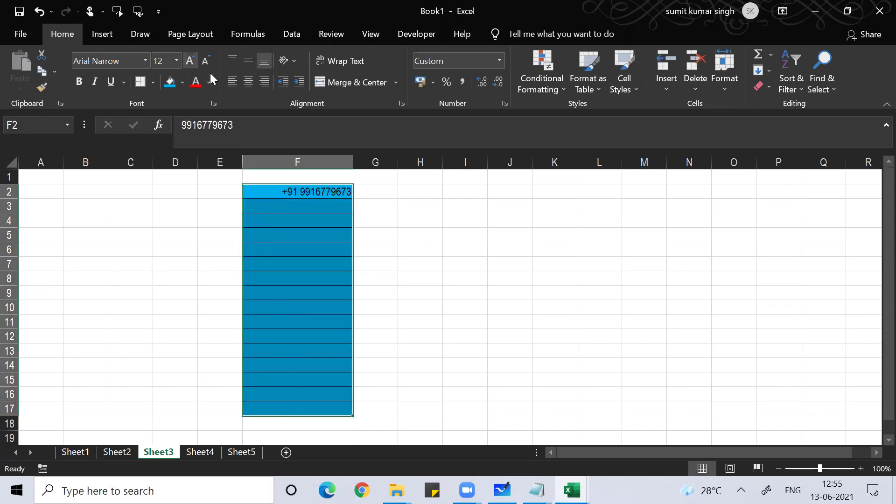
{"action": "key", "text": "ctrl+shift+period"}
{"action": "key", "text": "ctrl+shift+period"}
{"action": "key", "text": "ctrl+shift+period"}
{"action": "key", "text": "ctrl+shift+period"}
{"action": "key", "text": "ctrl+shift+period"}
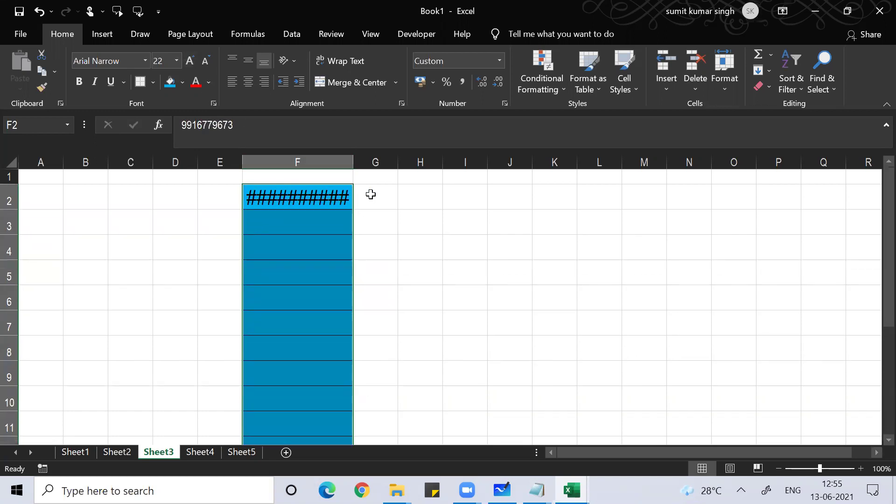
{"action": "double_click", "coordinate": [354, 162]}
Enter a second ten-digit phone number in F3, then select from F4 downward.
{"action": "left_click", "coordinate": [332, 224]}
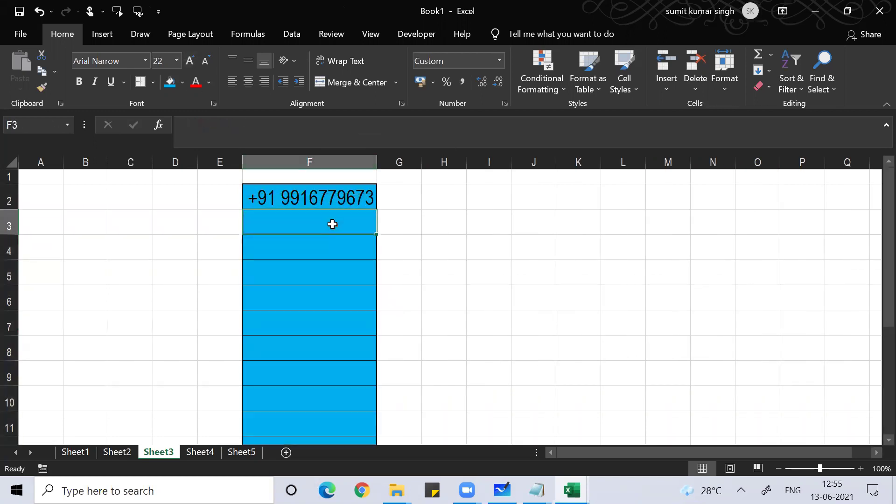
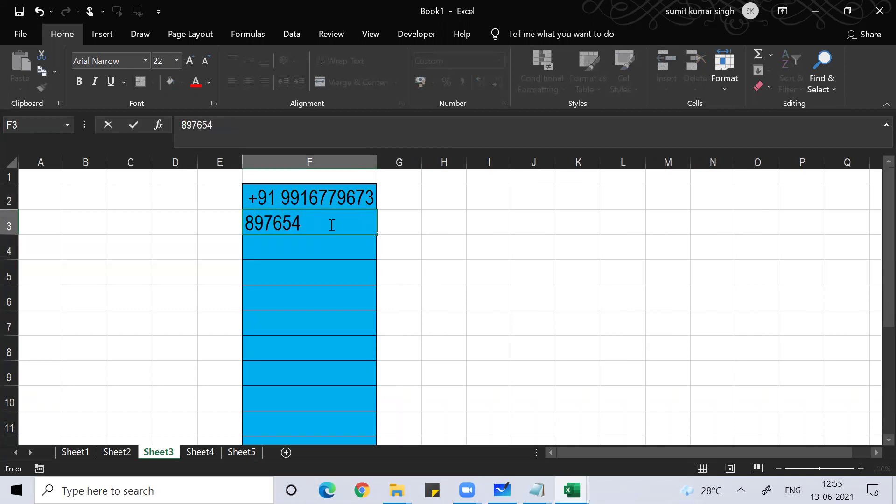
{"action": "key", "text": "Return"}
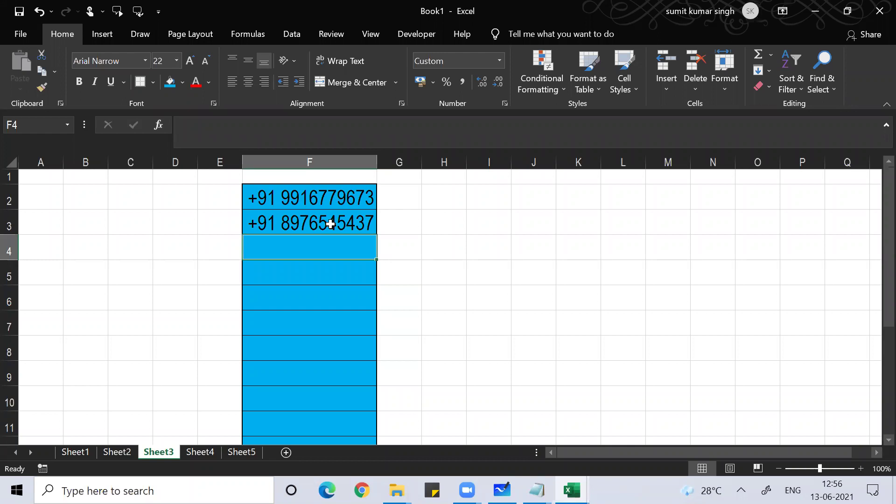
{"action": "key", "text": "Down"}
{"action": "key", "text": "Down"}
{"action": "key", "text": "Down"}
{"action": "key", "text": "Up"}
{"action": "key", "text": "Up"}
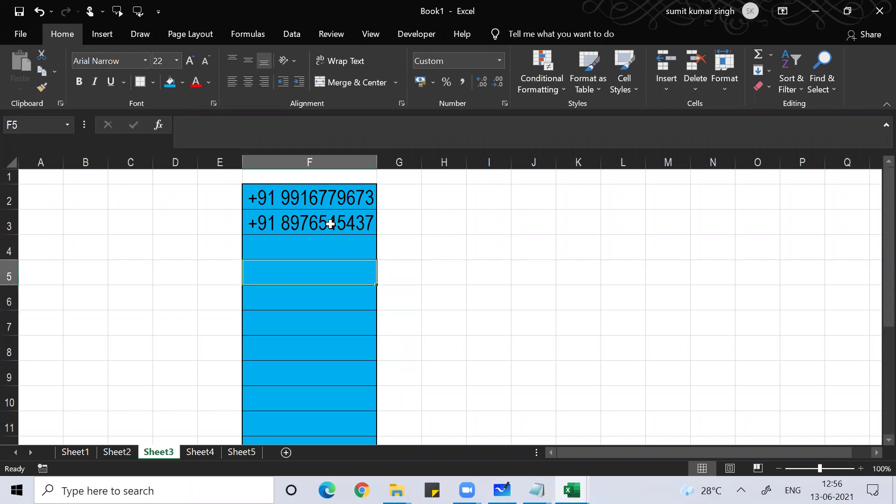
{"action": "key", "text": "Up"}
{"action": "key", "text": "shift+Down"}
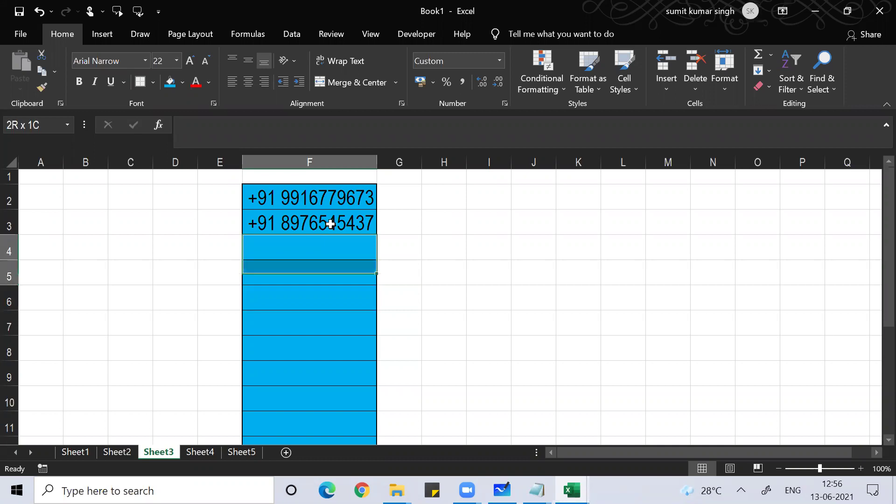
{"action": "key", "text": "shift+Down"}
{"action": "key", "text": "shift+Down"}
{"action": "key", "text": "shift+Down"}
{"action": "key", "text": "shift+Down"}
{"action": "key", "text": "shift+Down"}
{"action": "key", "text": "shift+Down"}
{"action": "key", "text": "shift+Down"}
{"action": "key", "text": "shift+Down"}
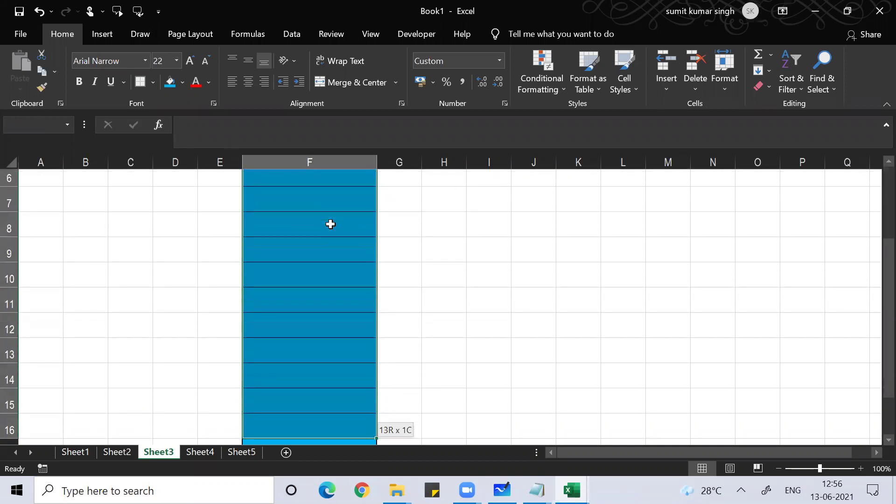
{"action": "key", "text": "shift+Down"}
{"action": "key", "text": "shift+Down"}
{"action": "type", "text": "="}
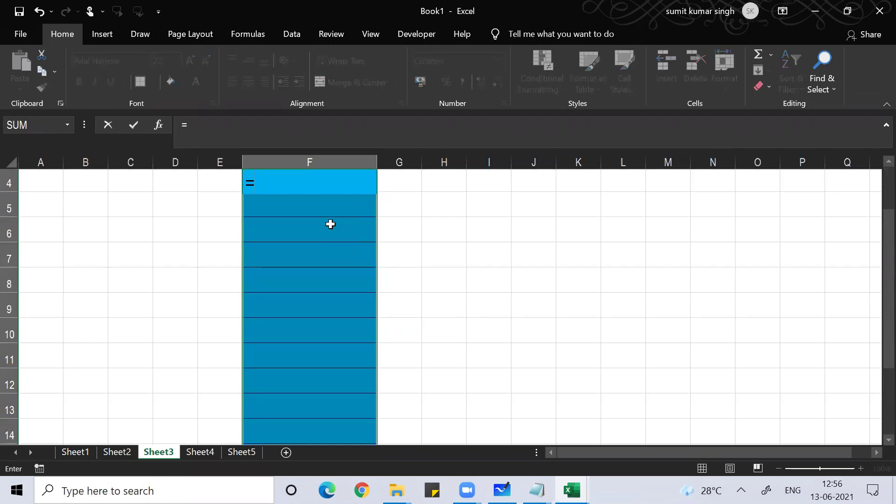
{"action": "type", "text": "rand"}
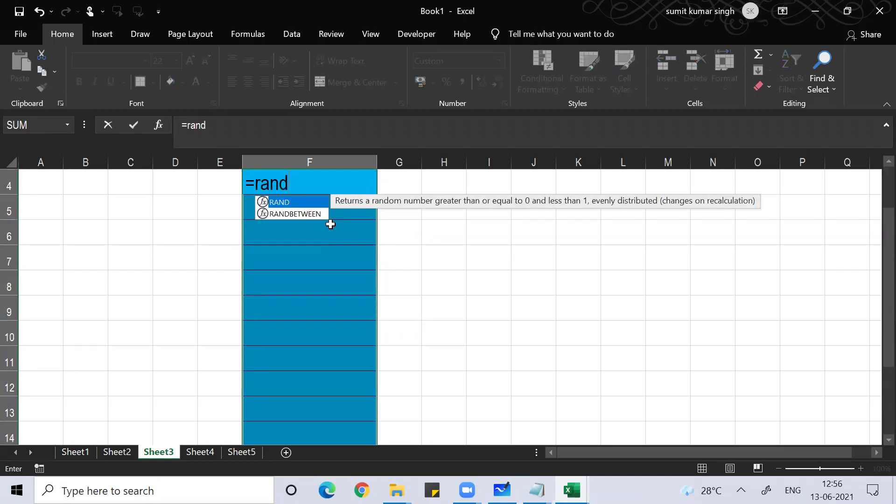
{"action": "type", "text": "bte"}
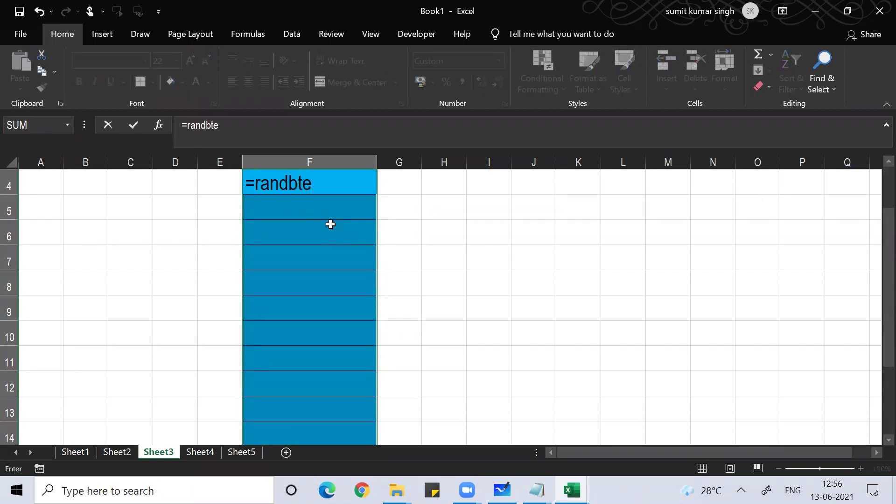
{"action": "key", "text": "BackSpace"}
{"action": "key", "text": "BackSpace"}
{"action": "type", "text": "etween("}
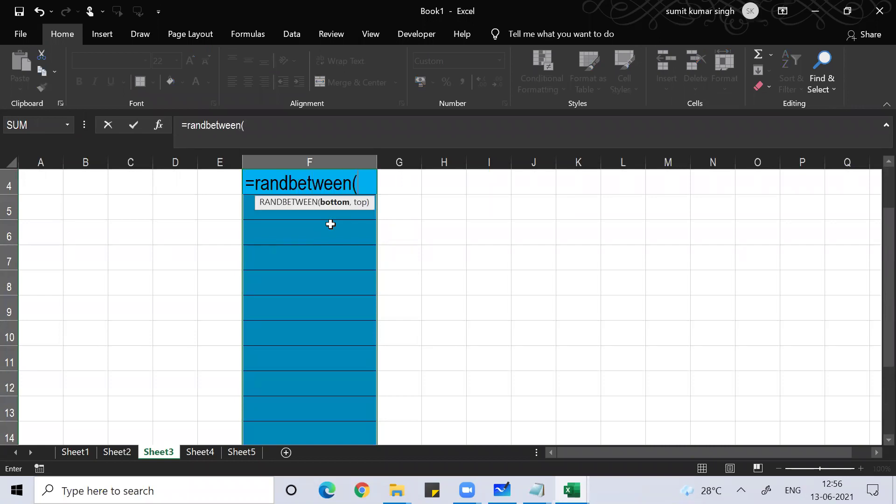
{"action": "type", "text": "999999999,"}
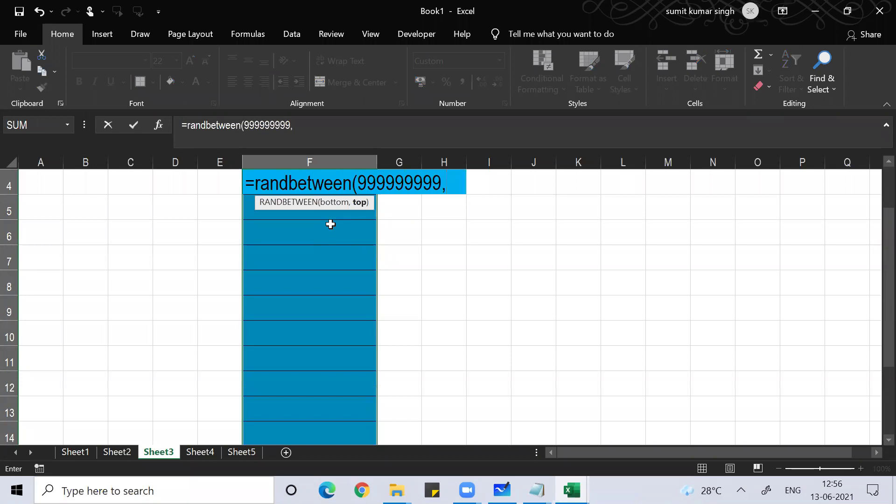
{"action": "type", "text": "9999999999"}
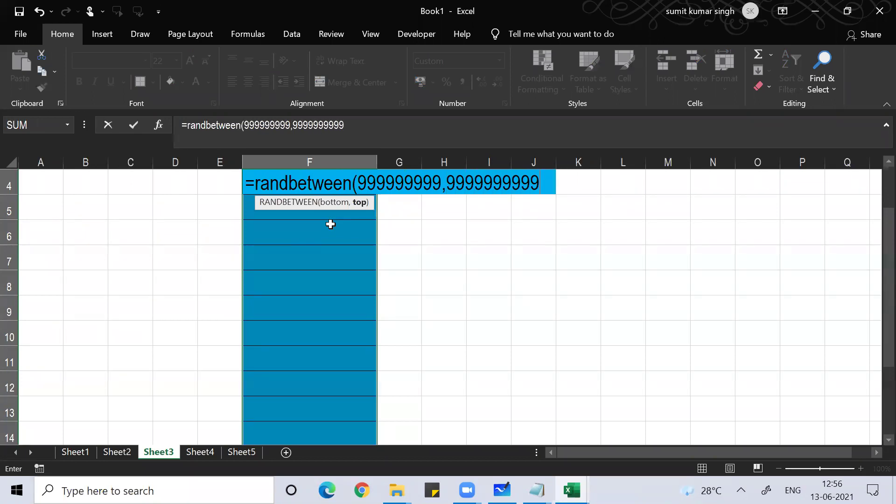
{"action": "type", "text": ")"}
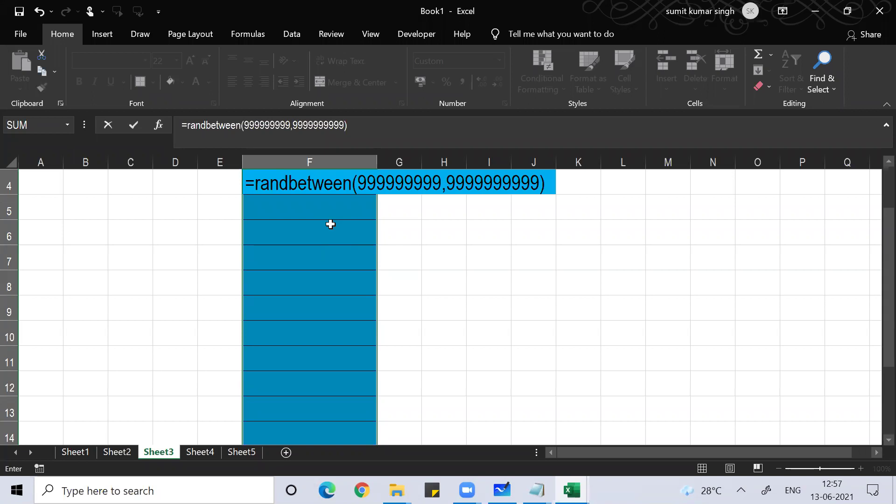
{"action": "key", "text": "Return"}
Copy the F4 random-number formula down into F5:F17.
{"action": "key", "text": "Up"}
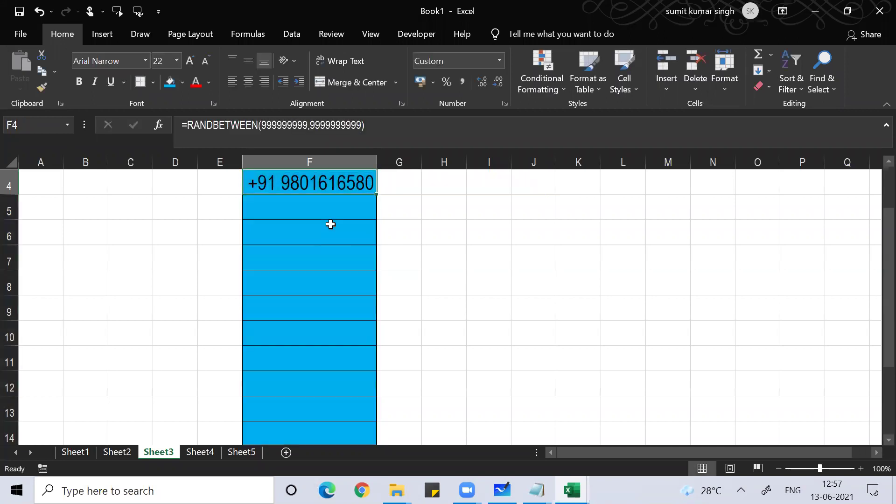
{"action": "key", "text": "ctrl+c"}
{"action": "key", "text": "shift+Down"}
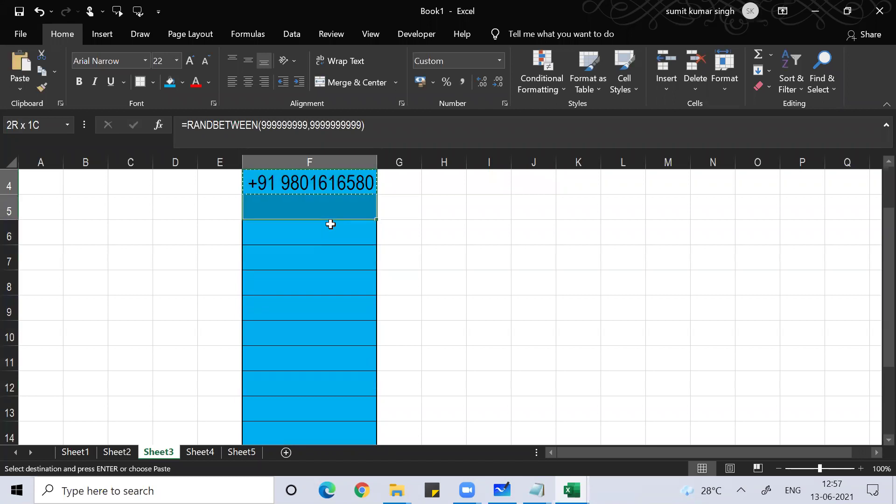
{"action": "key", "text": "shift+Down"}
{"action": "key", "text": "shift+Down"}
{"action": "key", "text": "shift+Down"}
{"action": "key", "text": "shift+Down"}
{"action": "key", "text": "shift+Down"}
{"action": "key", "text": "shift+Down"}
{"action": "key", "text": "shift+Down"}
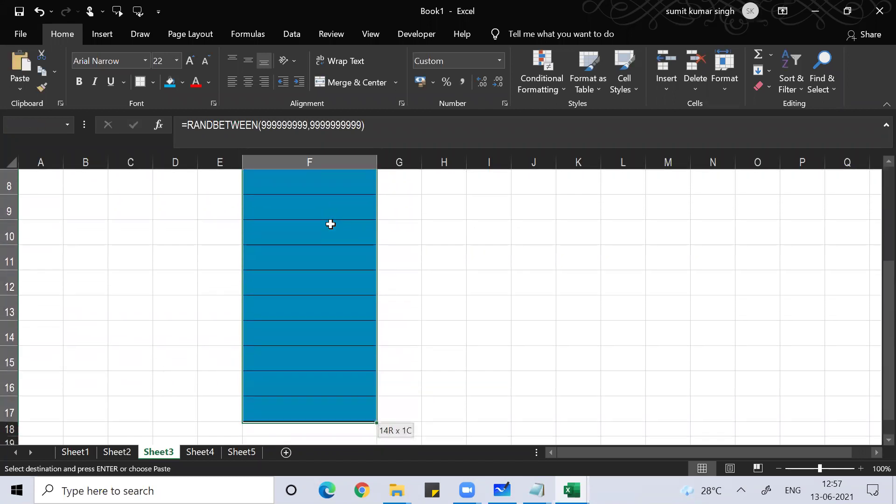
{"action": "key", "text": "ctrl+v"}
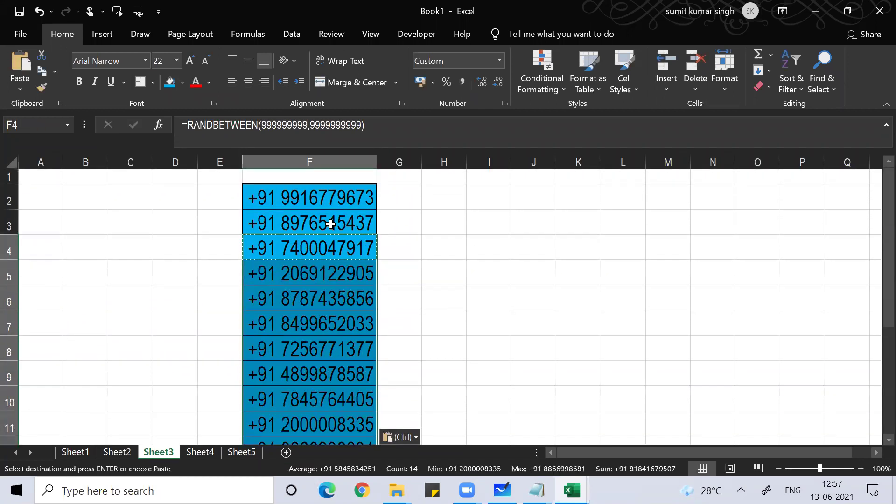
{"action": "left_click", "coordinate": [429, 271]}
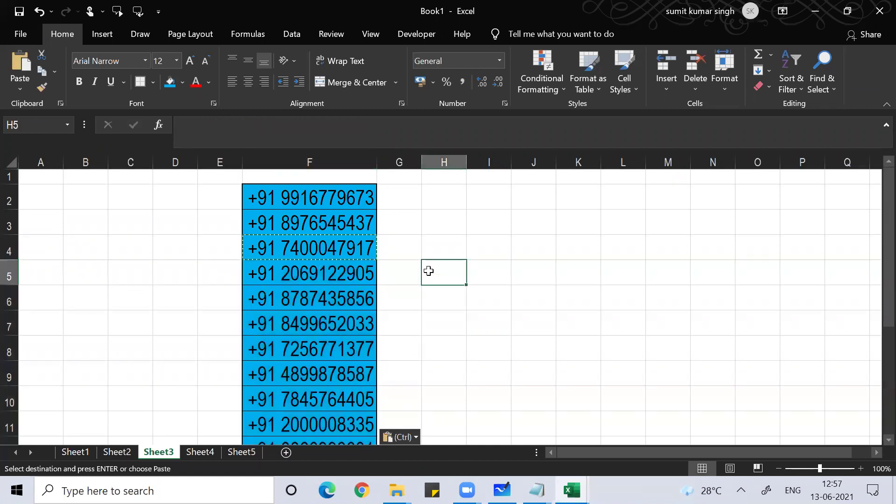
Type the test entries g, h and hj into H8, H9 and H10.
{"action": "key", "text": "Down"}
{"action": "key", "text": "Down"}
{"action": "key", "text": "Down"}
{"action": "key", "text": "Down"}
{"action": "key", "text": "Down"}
{"action": "key", "text": "Down"}
{"action": "key", "text": "Down"}
{"action": "key", "text": "Down"}
{"action": "key", "text": "Up"}
{"action": "key", "text": "Up"}
{"action": "key", "text": "Up"}
{"action": "key", "text": "Up"}
{"action": "key", "text": "Up"}
{"action": "key", "text": "Up"}
{"action": "key", "text": "Up"}
{"action": "key", "text": "Up"}
{"action": "key", "text": "Up"}
{"action": "key", "text": "Up"}
{"action": "key", "text": "Down"}
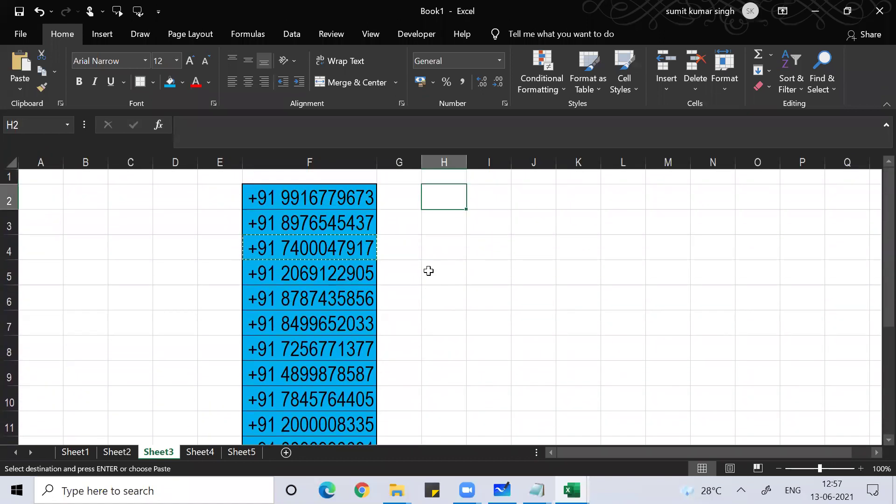
{"action": "key", "text": "Left"}
{"action": "key", "text": "Left"}
{"action": "key", "text": "Down"}
{"action": "key", "text": "Down"}
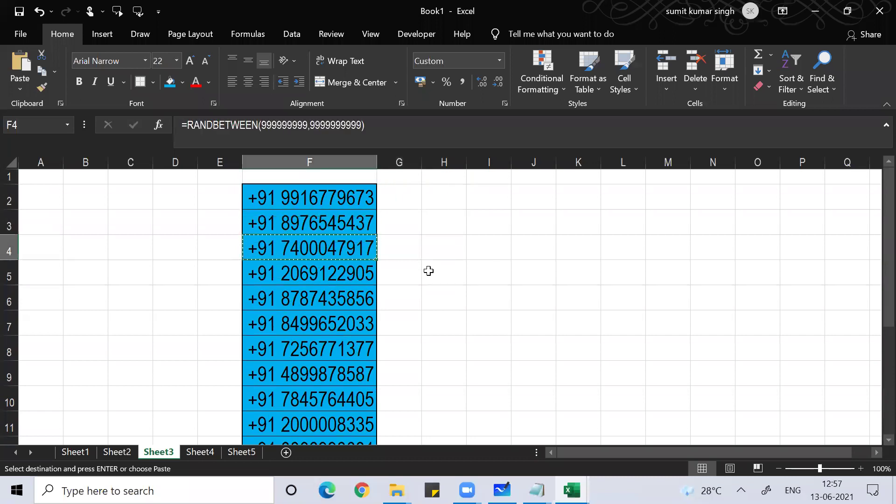
{"action": "key", "text": "Down"}
{"action": "key", "text": "Down"}
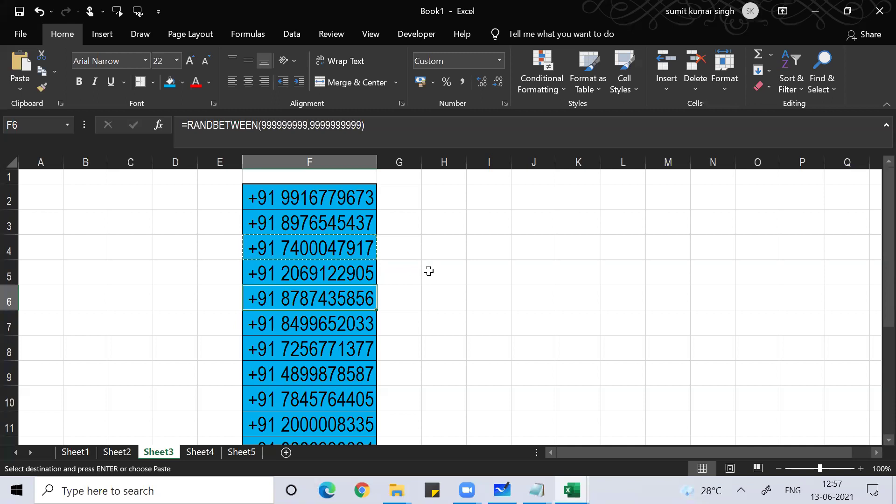
{"action": "key", "text": "Down"}
{"action": "key", "text": "Down"}
{"action": "key", "text": "Down"}
{"action": "key", "text": "Down"}
{"action": "key", "text": "Down"}
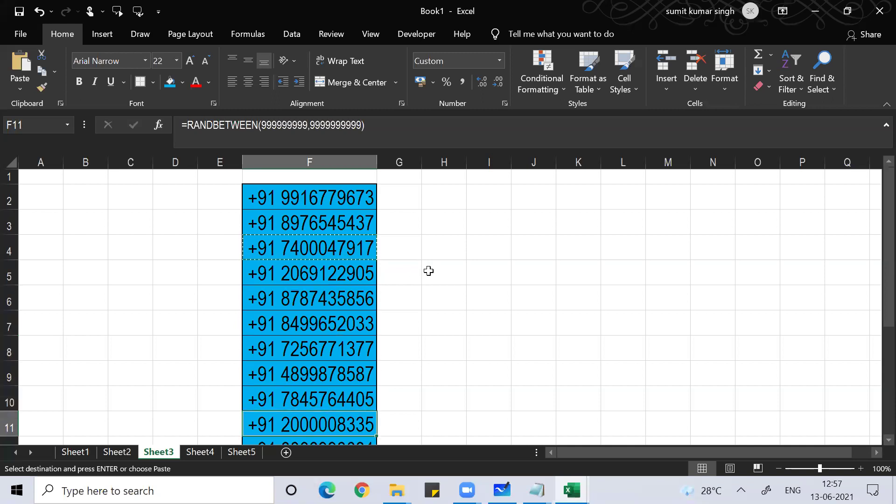
{"action": "key", "text": "Right"}
{"action": "key", "text": "Right"}
{"action": "key", "text": "Up"}
{"action": "key", "text": "Up"}
{"action": "key", "text": "Up"}
{"action": "key", "text": "Escape"}
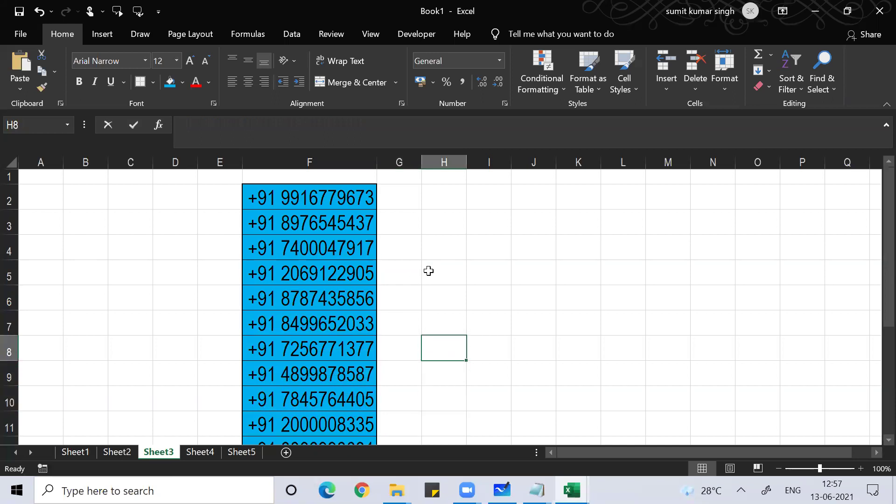
{"action": "type", "text": "g"}
{"action": "key", "text": "Return"}
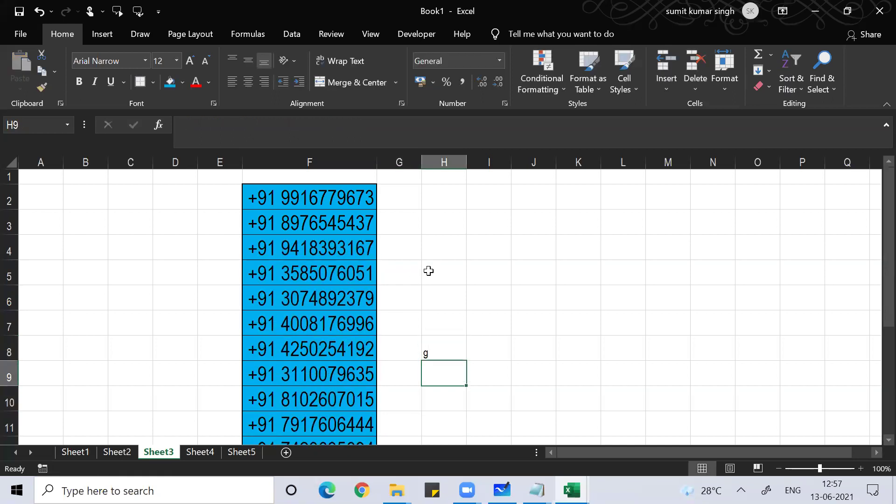
{"action": "type", "text": "h"}
{"action": "key", "text": "Return"}
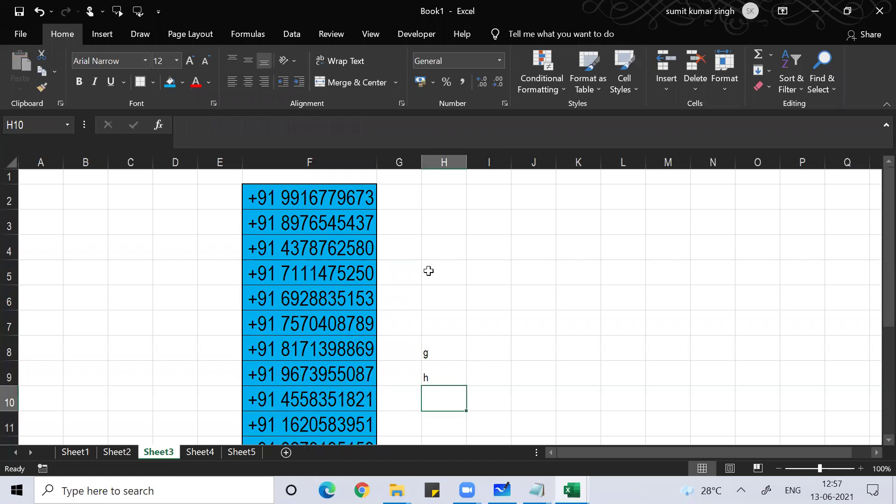
{"action": "type", "text": "hj"}
{"action": "key", "text": "Return"}
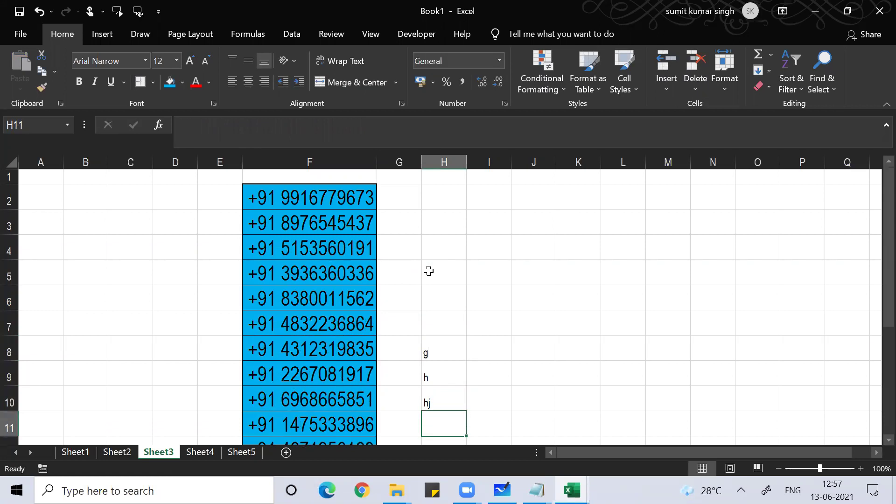
Overwrite H8 with y and re-enter F8's formula so the random numbers regenerate.
{"action": "key", "text": "Up"}
{"action": "key", "text": "Up"}
{"action": "key", "text": "Up"}
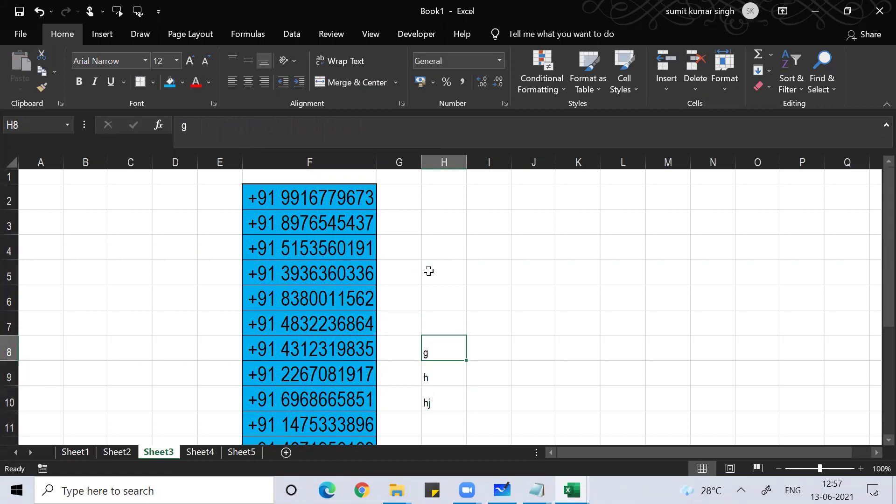
{"action": "type", "text": "y"}
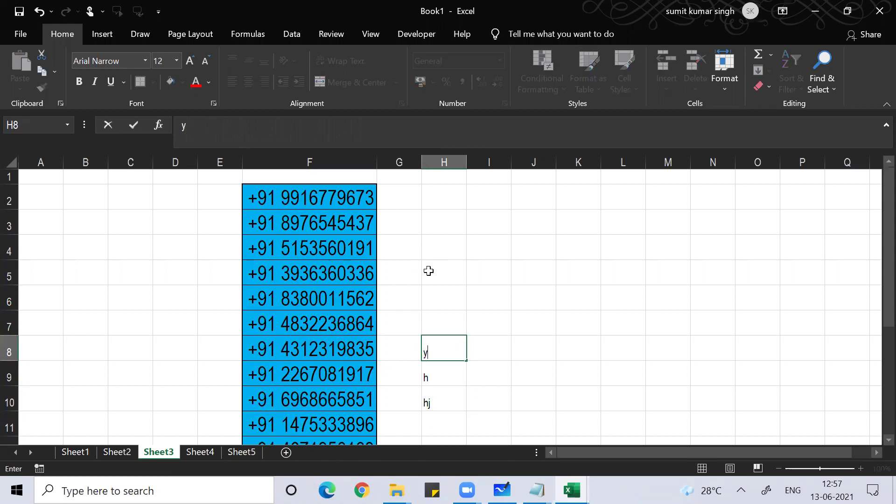
{"action": "key", "text": "Return"}
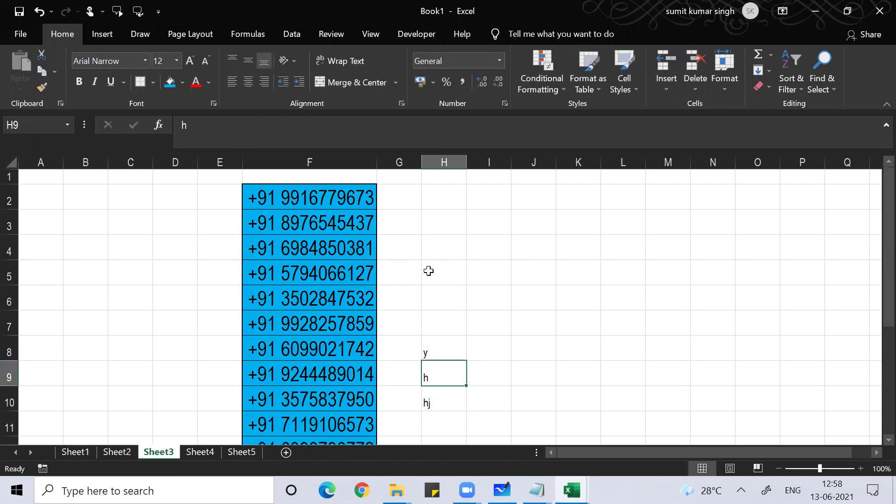
{"action": "key", "text": "Up"}
{"action": "key", "text": "Left"}
{"action": "key", "text": "Left"}
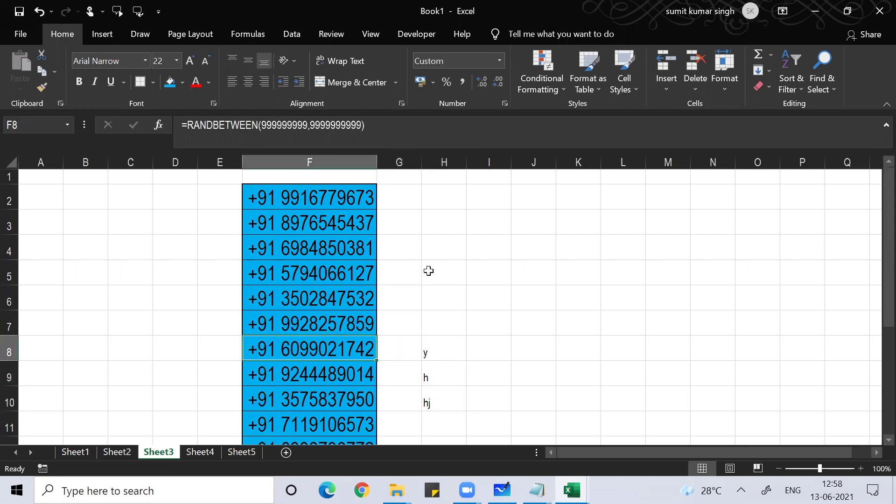
{"action": "key", "text": "F2"}
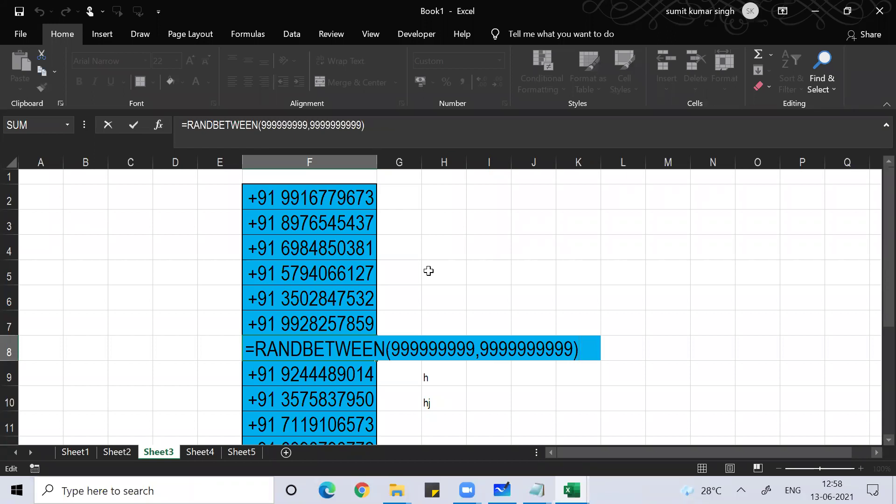
{"action": "key", "text": "Return"}
{"action": "key", "text": "Down"}
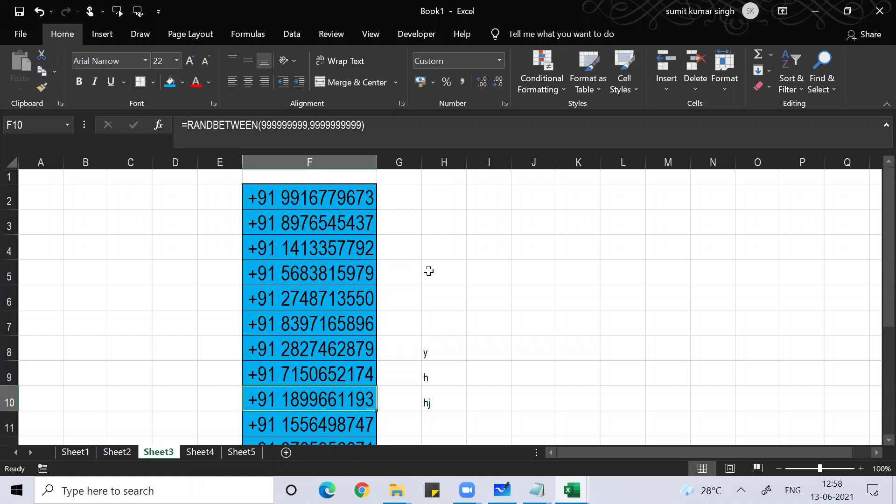
{"action": "key", "text": "Down"}
{"action": "key", "text": "Down"}
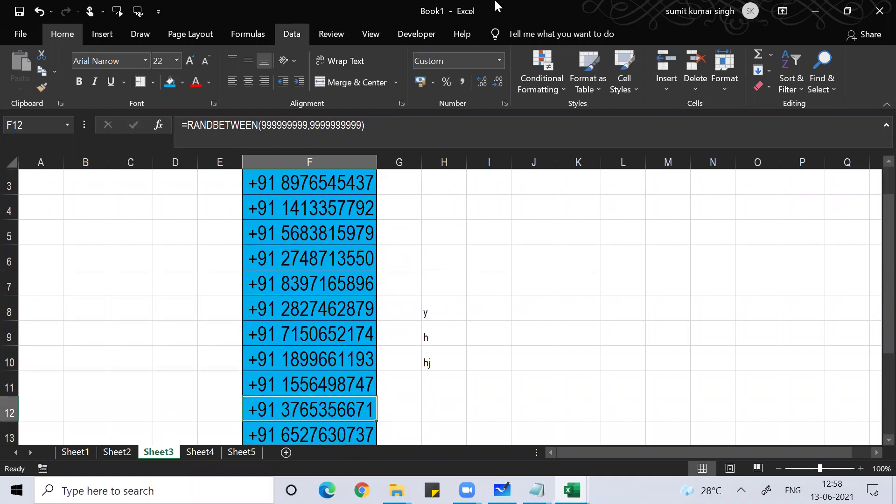
{"action": "left_click", "coordinate": [292, 34]}
{"action": "left_click", "coordinate": [789, 61]}
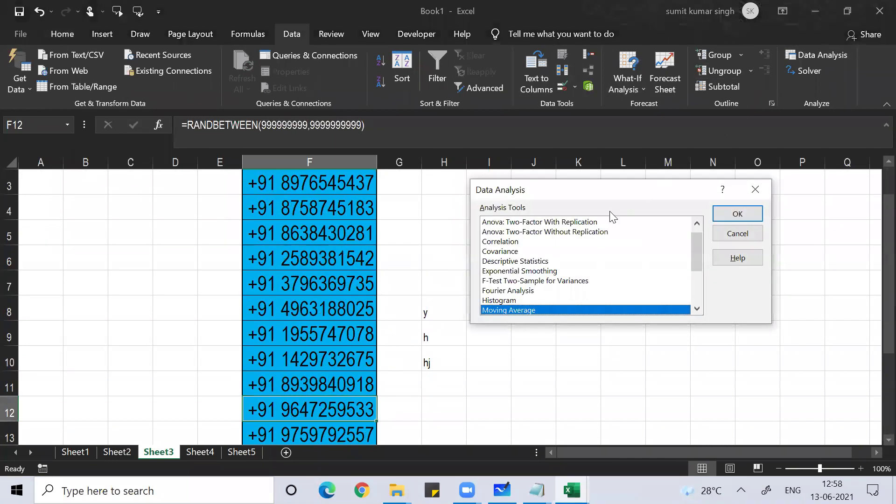
{"action": "left_click_drag", "start_coordinate": [692, 255], "coordinate": [699, 281]}
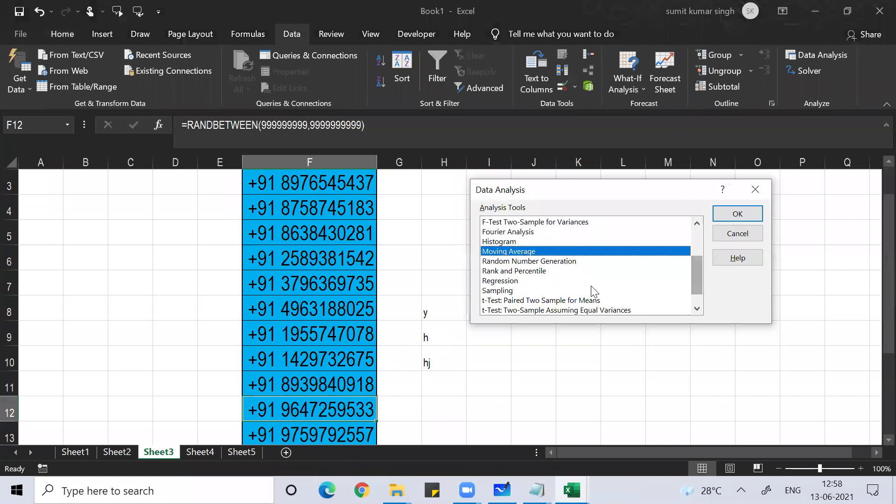
{"action": "left_click", "coordinate": [558, 262]}
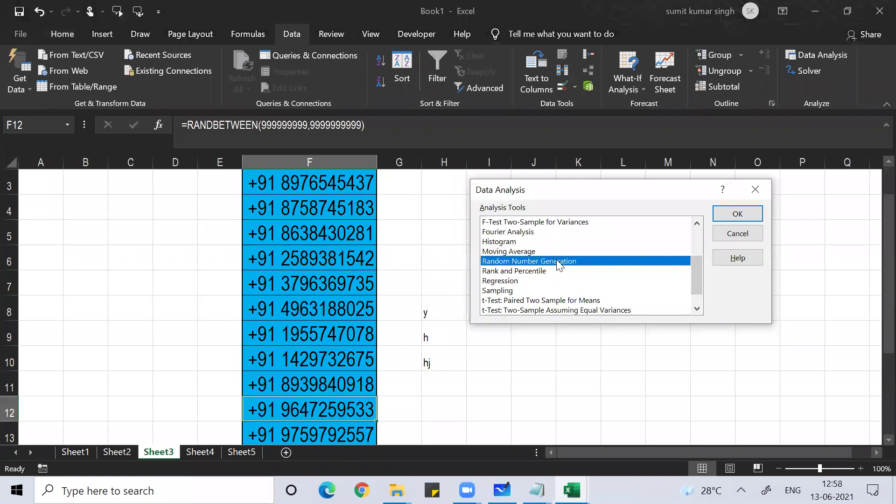
{"action": "left_click", "coordinate": [755, 190]}
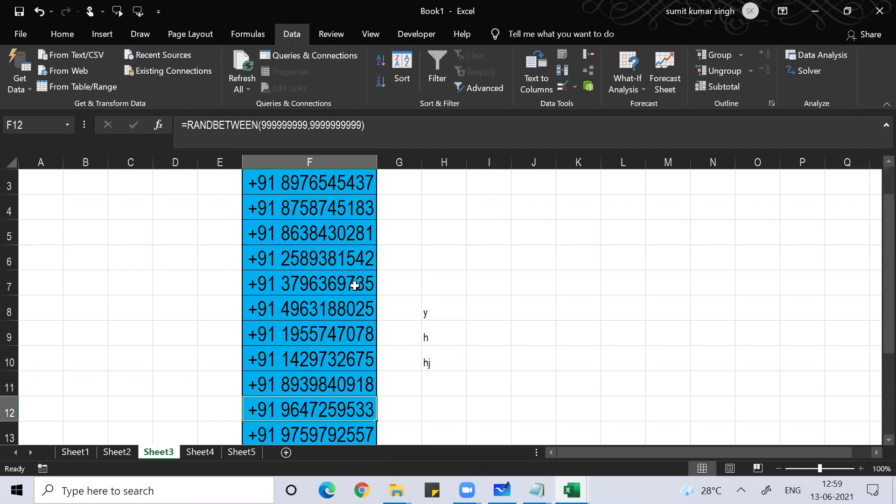
{"action": "key", "text": "Left"}
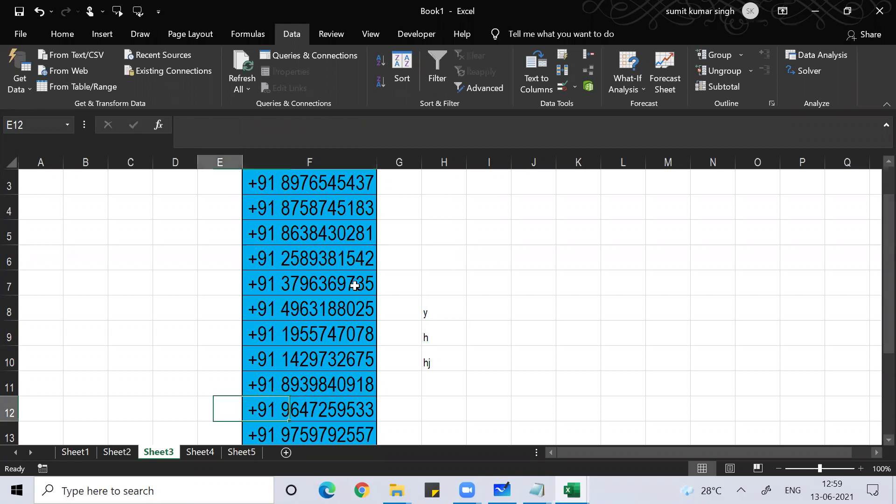
{"action": "key", "text": "Up"}
{"action": "key", "text": "Up"}
{"action": "key", "text": "Up"}
{"action": "key", "text": "Right"}
{"action": "key", "text": "Up"}
{"action": "key", "text": "Up"}
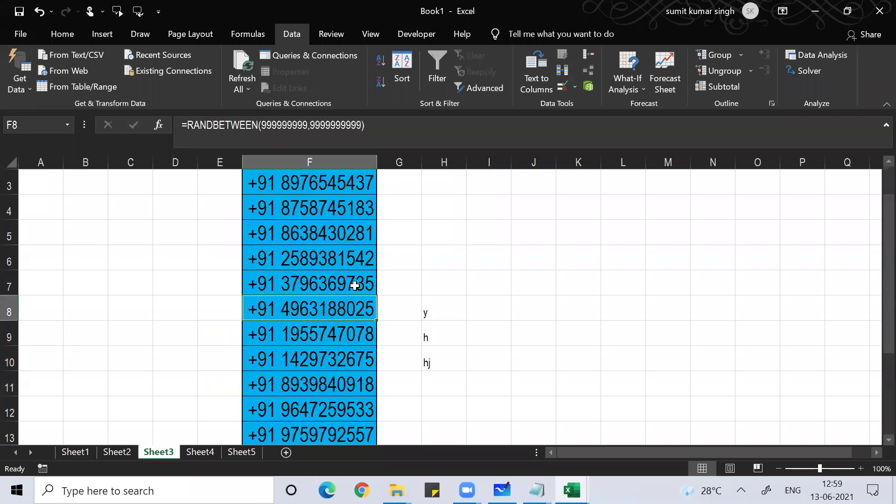
{"action": "key", "text": "Up"}
{"action": "key", "text": "Up"}
{"action": "key", "text": "Up"}
{"action": "key", "text": "Down"}
{"action": "key", "text": "Down"}
{"action": "key", "text": "Down"}
{"action": "key", "text": "Down"}
{"action": "key", "text": "Down"}
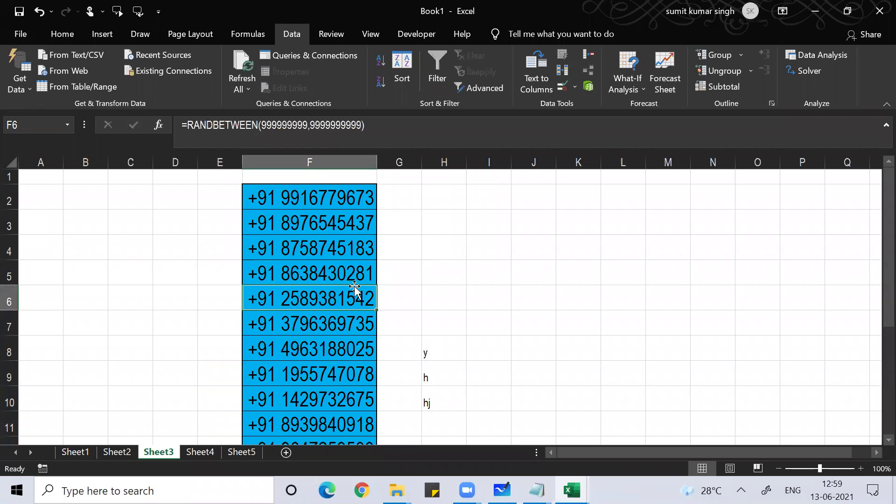
{"action": "key", "text": "Up"}
{"action": "key", "text": "Up"}
{"action": "key", "text": "Up"}
{"action": "key", "text": "Down"}
{"action": "key", "text": "Down"}
{"action": "key", "text": "Down"}
{"action": "key", "text": "Down"}
{"action": "key", "text": "Down"}
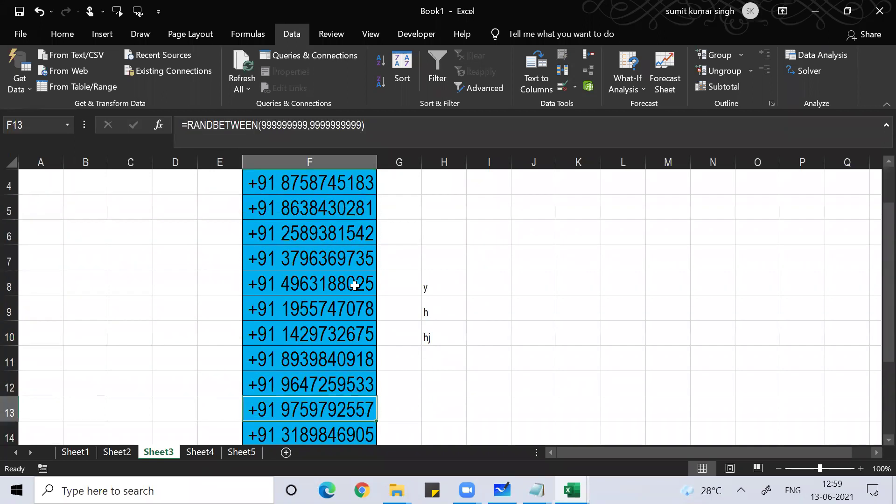
{"action": "key", "text": "Down"}
{"action": "key", "text": "Down"}
{"action": "key", "text": "Down"}
{"action": "key", "text": "Down"}
{"action": "key", "text": "Up"}
{"action": "key", "text": "Up"}
{"action": "key", "text": "Up"}
{"action": "key", "text": "Up"}
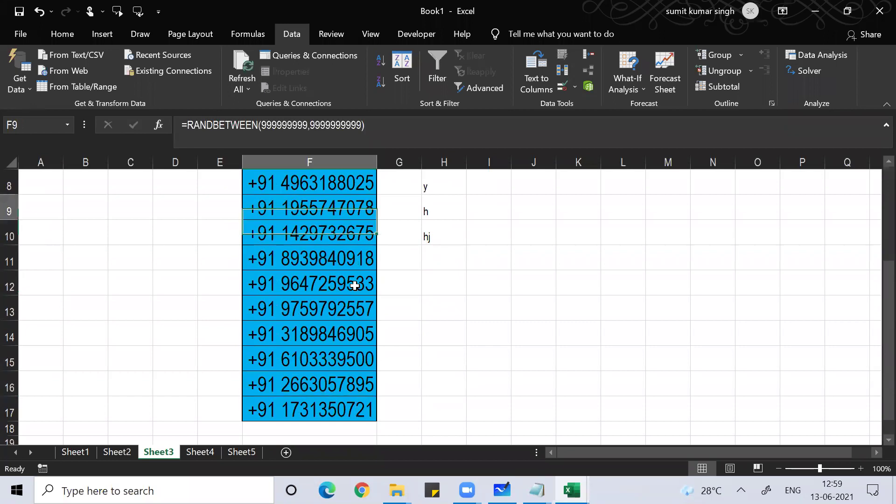
{"action": "key", "text": "Up"}
{"action": "key", "text": "Up"}
{"action": "key", "text": "Up"}
{"action": "key", "text": "Down"}
{"action": "key", "text": "Down"}
{"action": "key", "text": "Down"}
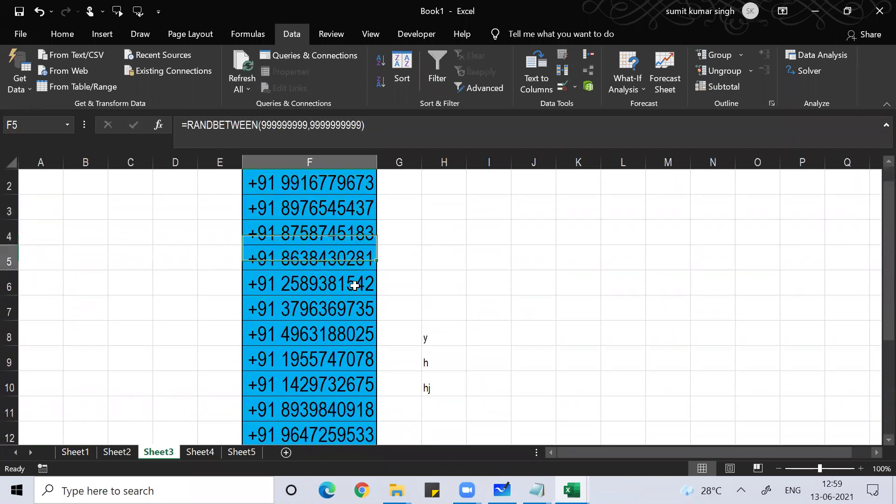
{"action": "key", "text": "Down"}
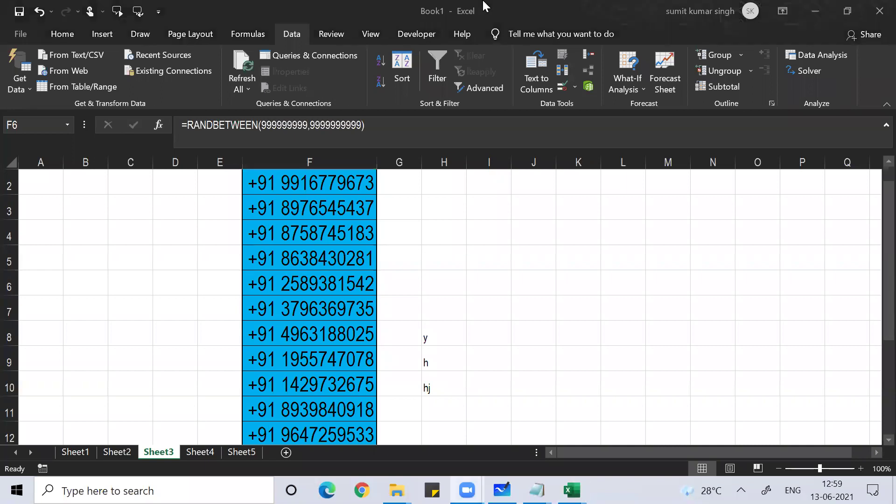
{"action": "left_click", "coordinate": [534, 208]}
{"action": "left_click", "coordinate": [594, 193]}
{"action": "left_click", "coordinate": [488, 260]}
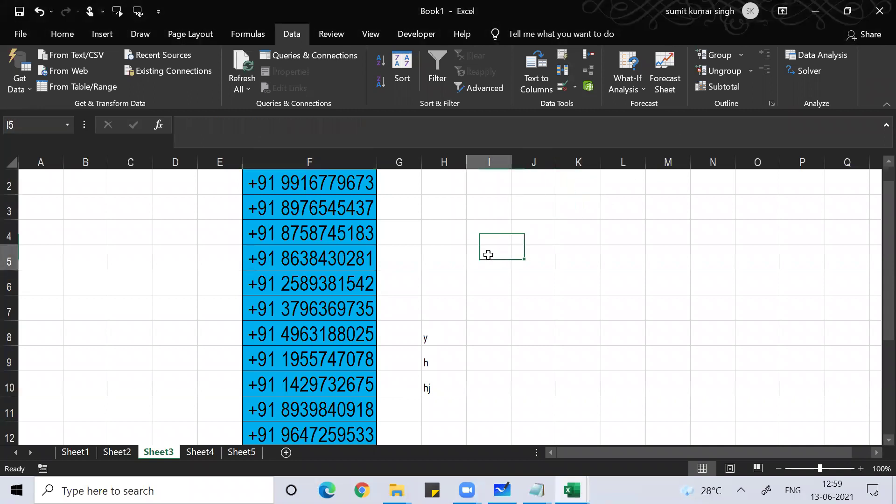
{"action": "mouse_move", "coordinate": [539, 190]}
{"action": "left_mouse_down"}
{"action": "mouse_move", "coordinate": [526, 400]}
{"action": "mouse_move", "coordinate": [530, 387]}
{"action": "left_mouse_up"}
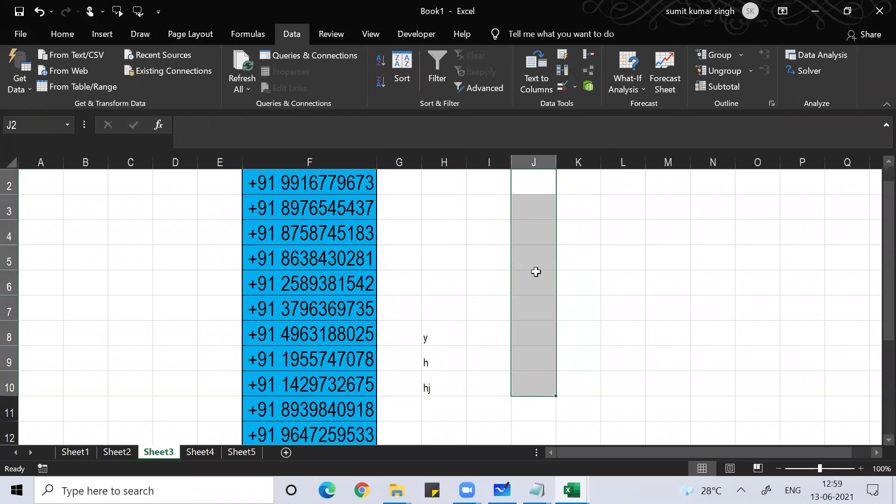
{"action": "key", "text": "ctrl+1"}
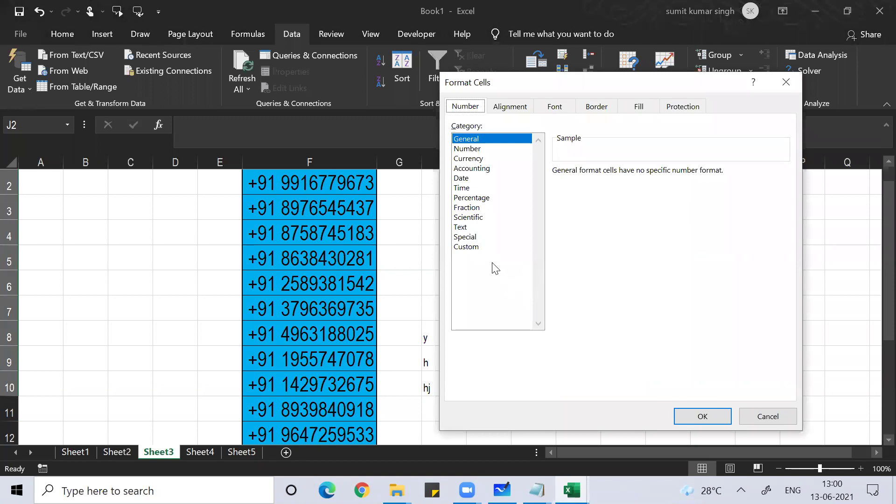
{"action": "left_click", "coordinate": [490, 249]}
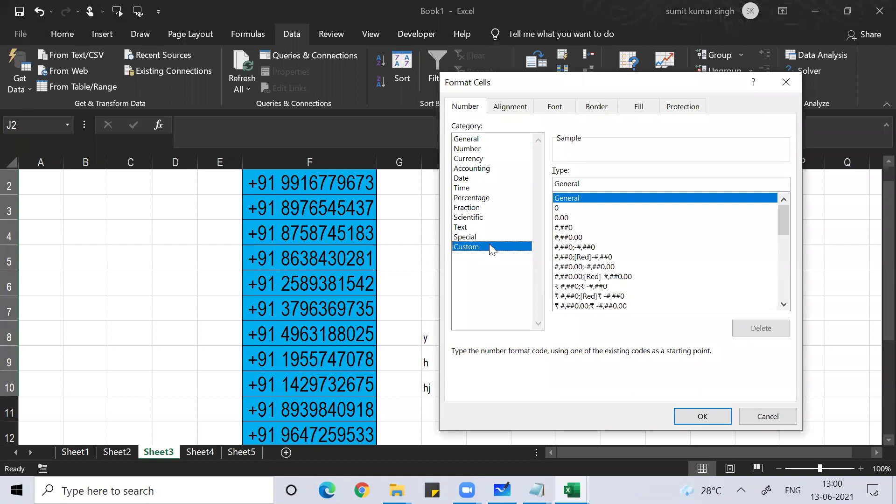
{"action": "double_click", "coordinate": [583, 186]}
{"action": "key", "text": "BackSpace"}
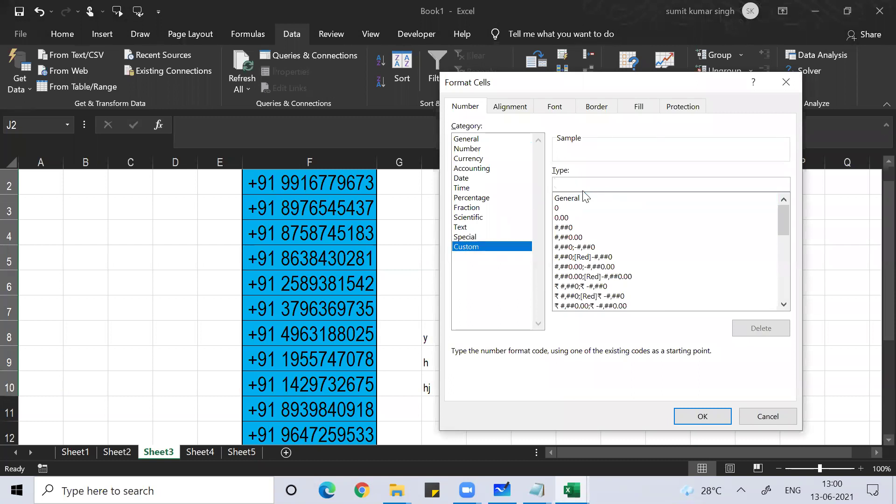
{"action": "type", "text": "+91 0000000000"}
{"action": "left_click", "coordinate": [680, 420]}
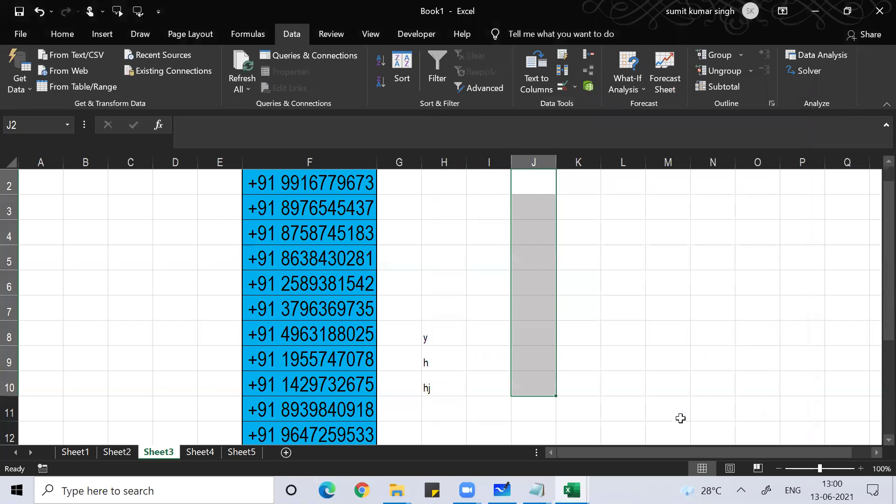
Enter a ten-digit phone number in J2, then check cells F4, J4 and J5.
{"action": "left_click", "coordinate": [518, 184]}
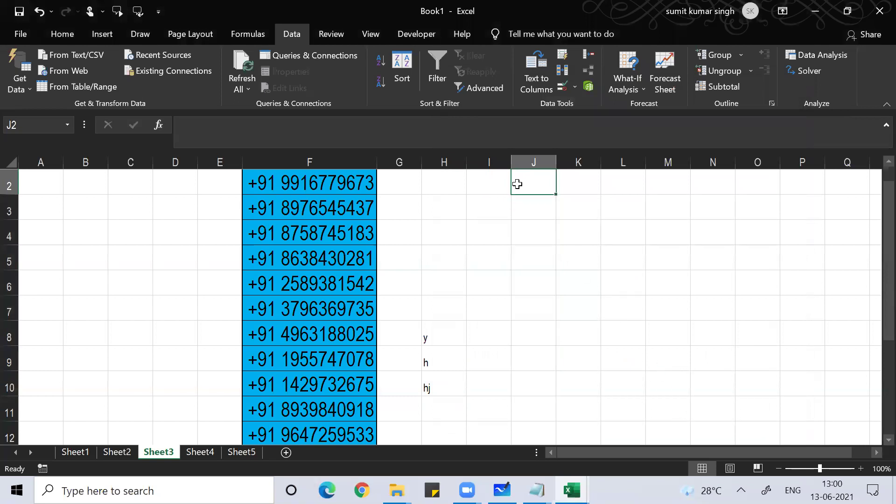
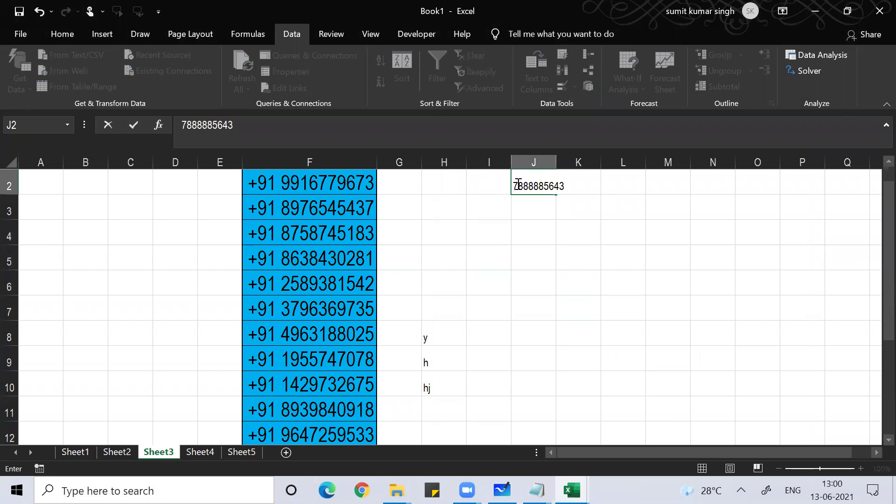
{"action": "key", "text": "Return"}
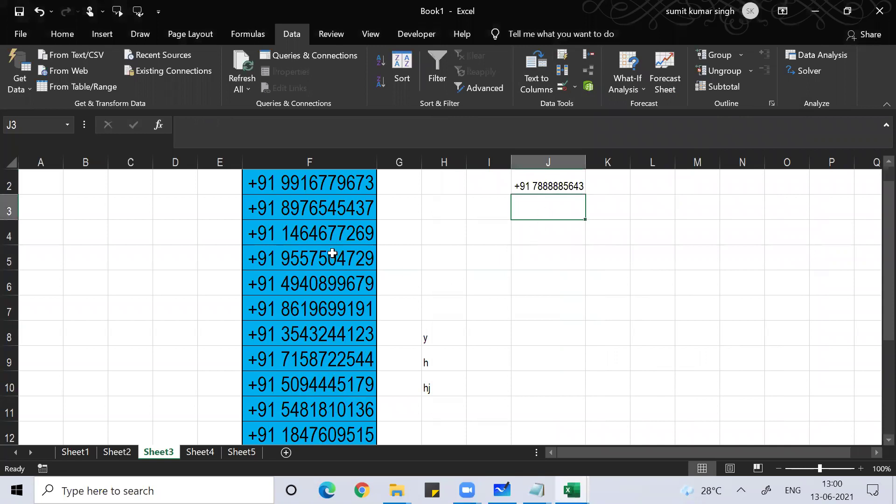
{"action": "left_click", "coordinate": [316, 239]}
{"action": "left_click", "coordinate": [483, 248]}
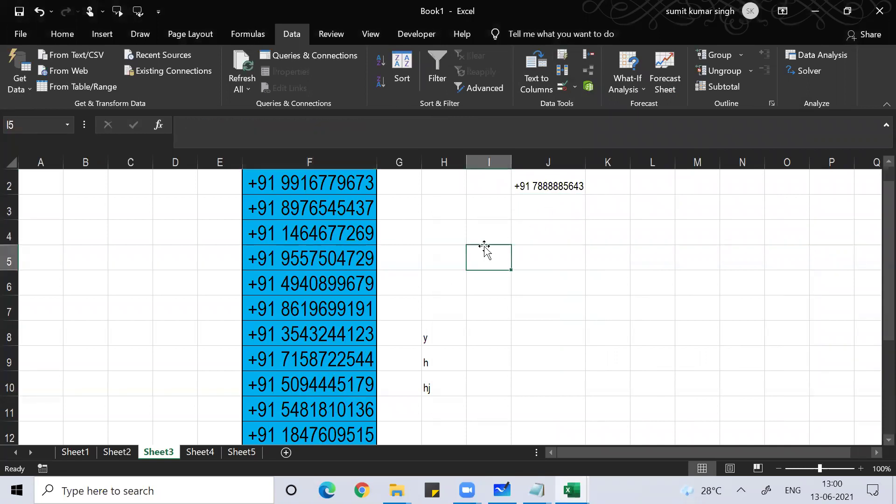
{"action": "left_click", "coordinate": [513, 230]}
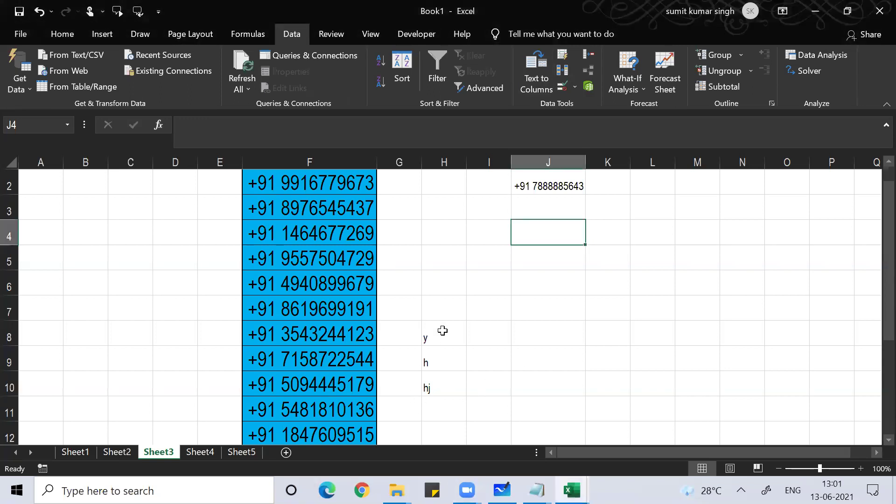
{"action": "left_click", "coordinate": [520, 266]}
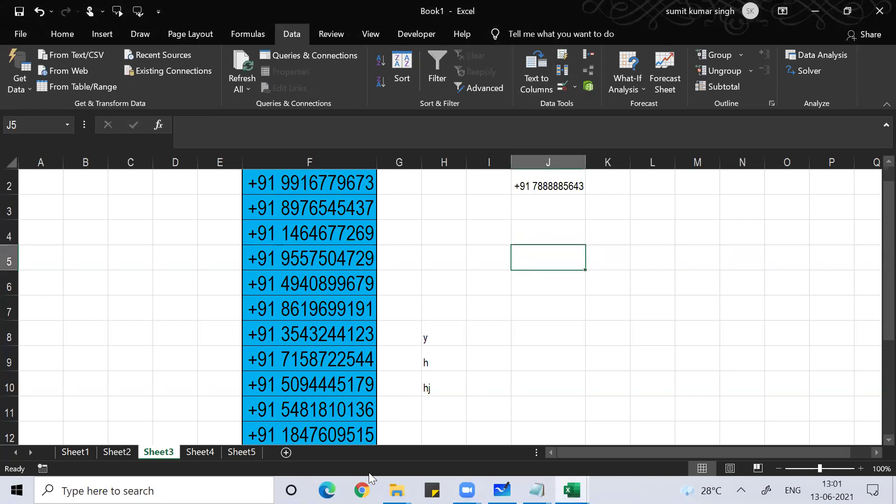
Switch to the Excel Worksheet workbook, open the Dummy Data marksheet and browse the student list.
{"action": "left_click", "coordinate": [572, 490]}
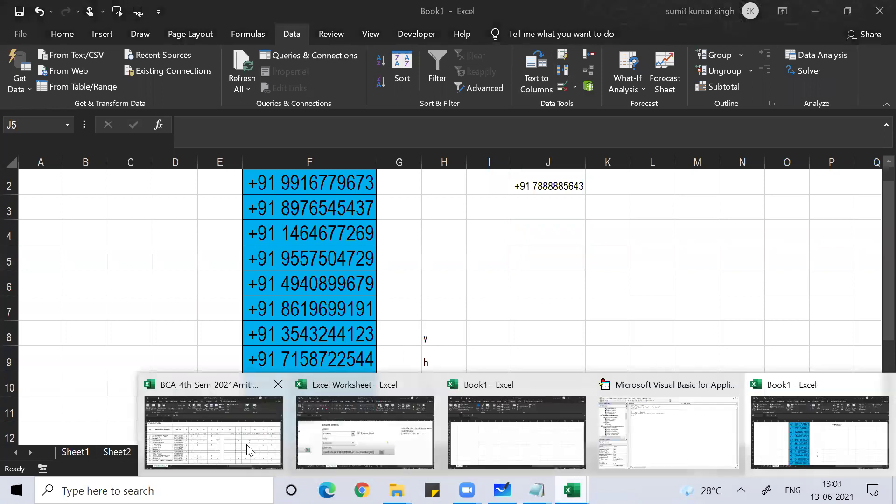
{"action": "left_click", "coordinate": [333, 432]}
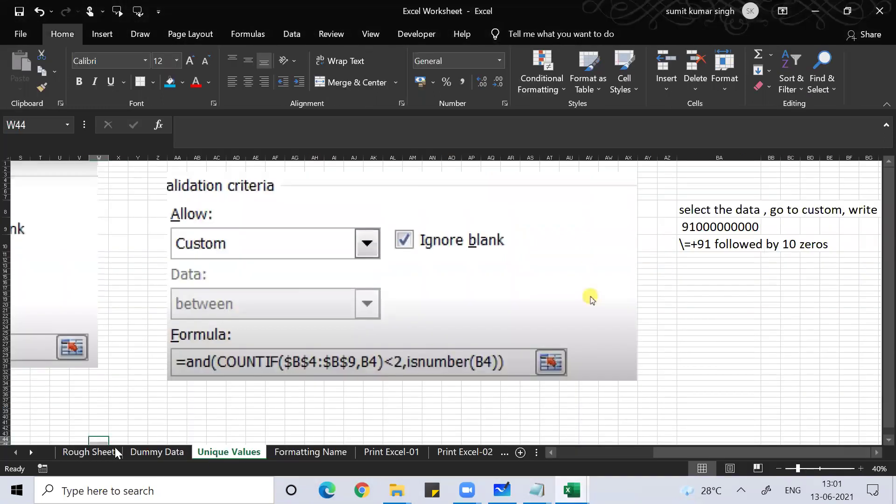
{"action": "left_click", "coordinate": [154, 452]}
{"action": "left_click", "coordinate": [209, 357]}
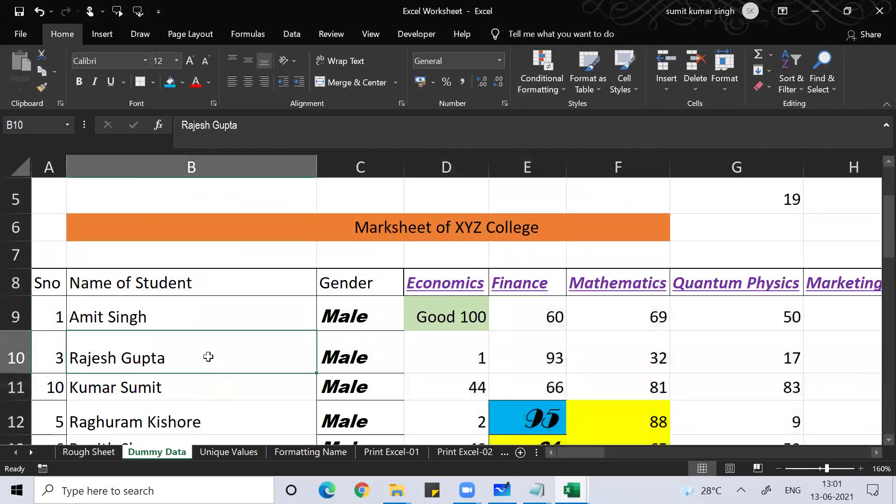
{"action": "left_click", "coordinate": [190, 325]}
{"action": "key", "text": "Down"}
{"action": "key", "text": "Down"}
{"action": "key", "text": "Down"}
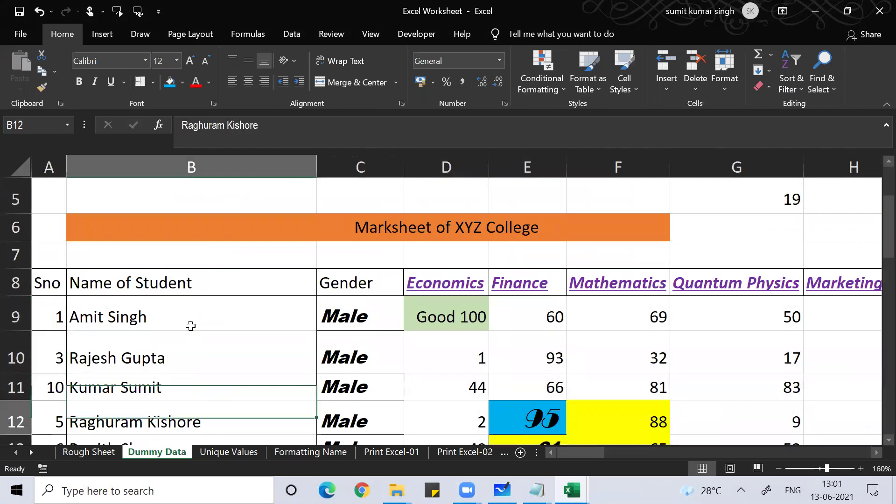
{"action": "key", "text": "Down"}
{"action": "key", "text": "Down"}
{"action": "key", "text": "Down"}
{"action": "key", "text": "Down"}
{"action": "key", "text": "Down"}
{"action": "key", "text": "Down"}
{"action": "key", "text": "Down"}
{"action": "key", "text": "Down"}
{"action": "key", "text": "Down"}
{"action": "key", "text": "Down"}
{"action": "key", "text": "Up"}
{"action": "key", "text": "Up"}
{"action": "key", "text": "Up"}
{"action": "key", "text": "Up"}
{"action": "key", "text": "Up"}
{"action": "key", "text": "Up"}
{"action": "key", "text": "Up"}
{"action": "key", "text": "Up"}
{"action": "key", "text": "Up"}
{"action": "key", "text": "Up"}
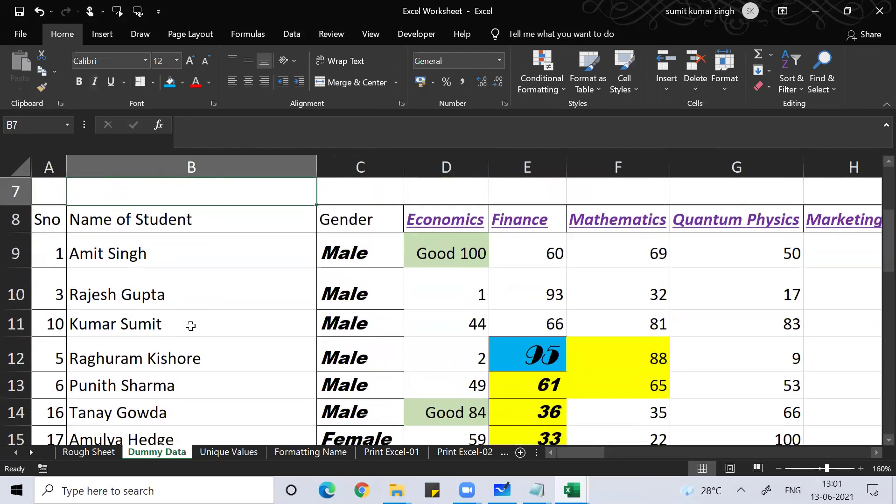
{"action": "key", "text": "Up"}
{"action": "key", "text": "Down"}
{"action": "key", "text": "Down"}
{"action": "key", "text": "Down"}
Review the first student's scores and select the subject headings from Economics through Genetics.
{"action": "key", "text": "Right"}
{"action": "key", "text": "Right"}
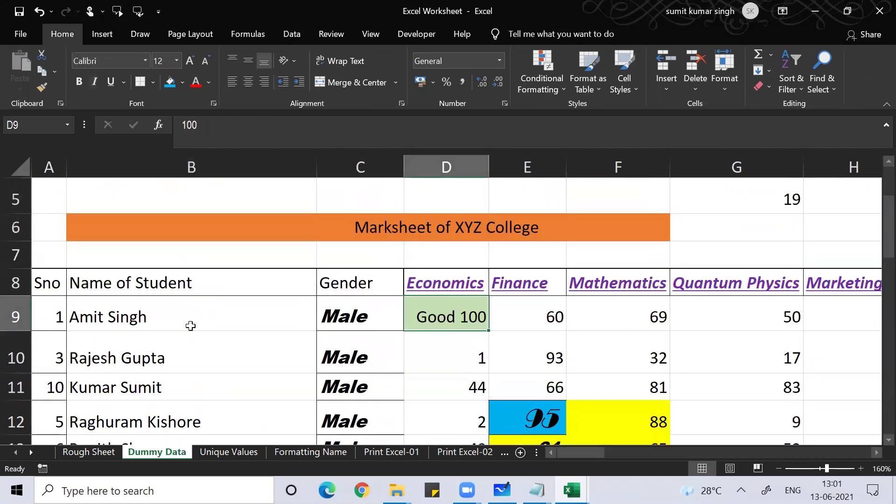
{"action": "key", "text": "Right"}
{"action": "key", "text": "Right"}
{"action": "key", "text": "Right"}
{"action": "key", "text": "Right"}
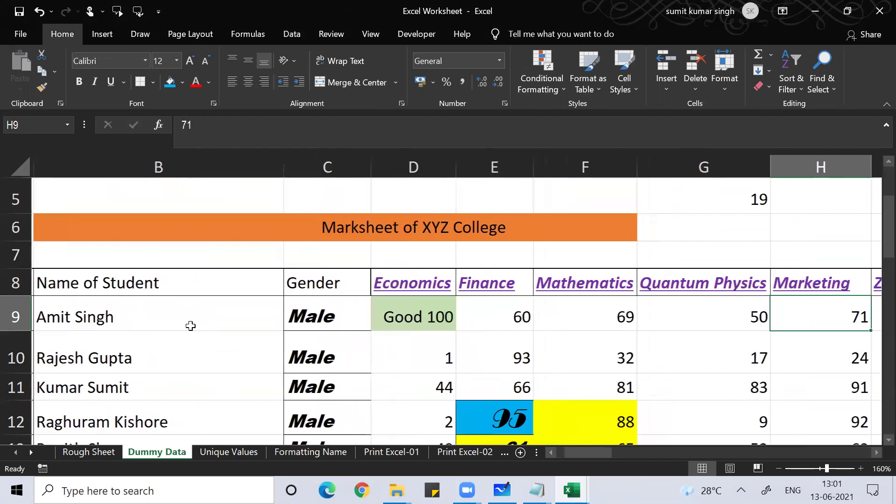
{"action": "key", "text": "Right"}
{"action": "key", "text": "Right"}
{"action": "key", "text": "Right"}
{"action": "key", "text": "Right"}
{"action": "key", "text": "Right"}
{"action": "key", "text": "Right"}
{"action": "key", "text": "Right"}
{"action": "key", "text": "Right"}
{"action": "key", "text": "Right"}
{"action": "key", "text": "Right"}
{"action": "key", "text": "Right"}
{"action": "key", "text": "Right"}
{"action": "key", "text": "Right"}
{"action": "key", "text": "Left"}
{"action": "key", "text": "Left"}
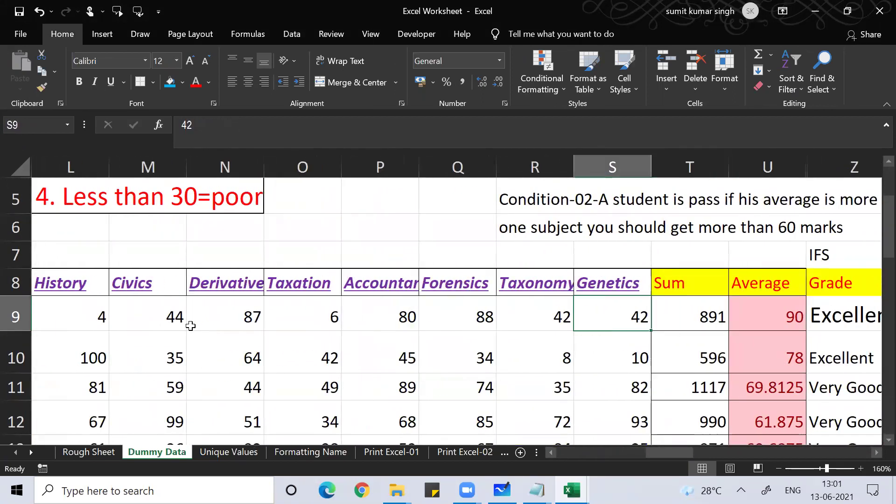
{"action": "key", "text": "Left"}
{"action": "key", "text": "Left"}
{"action": "key", "text": "Left"}
{"action": "key", "text": "Left"}
{"action": "key", "text": "Left"}
{"action": "key", "text": "Left"}
{"action": "key", "text": "Left"}
{"action": "key", "text": "Left"}
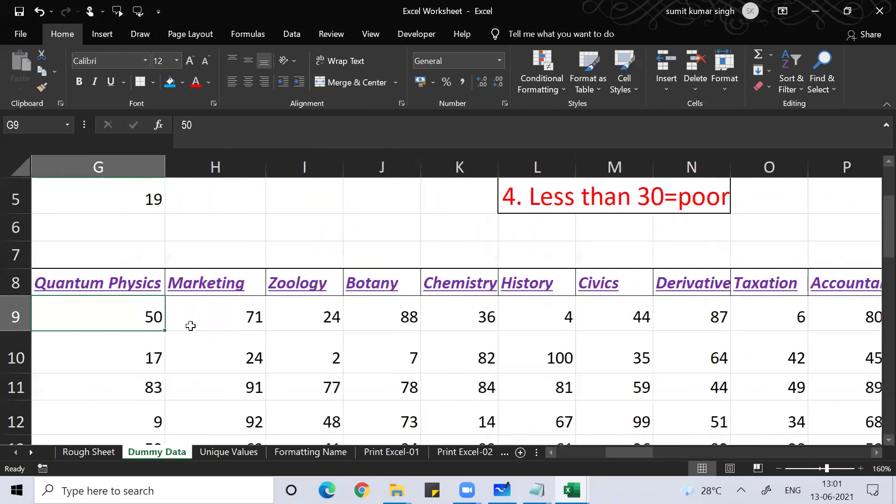
{"action": "key", "text": "Left"}
{"action": "key", "text": "Left"}
{"action": "key", "text": "Left"}
{"action": "key", "text": "Left"}
{"action": "key", "text": "Right"}
{"action": "key", "text": "Up"}
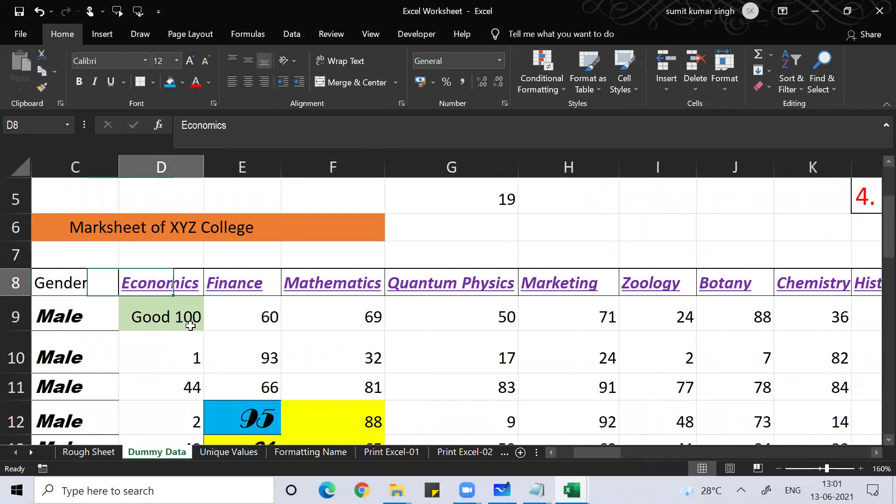
{"action": "key", "text": "ctrl+shift+Right"}
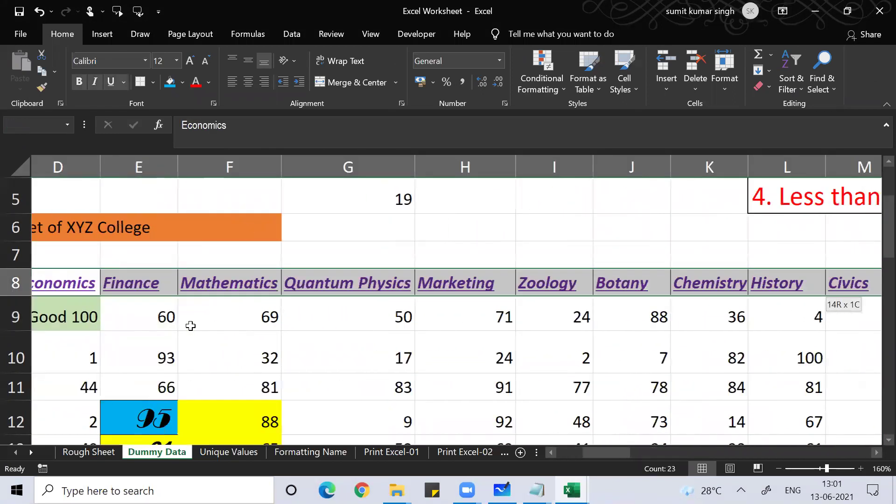
{"action": "key", "text": "shift+Left"}
{"action": "key", "text": "shift+Left"}
{"action": "key", "text": "shift+Left"}
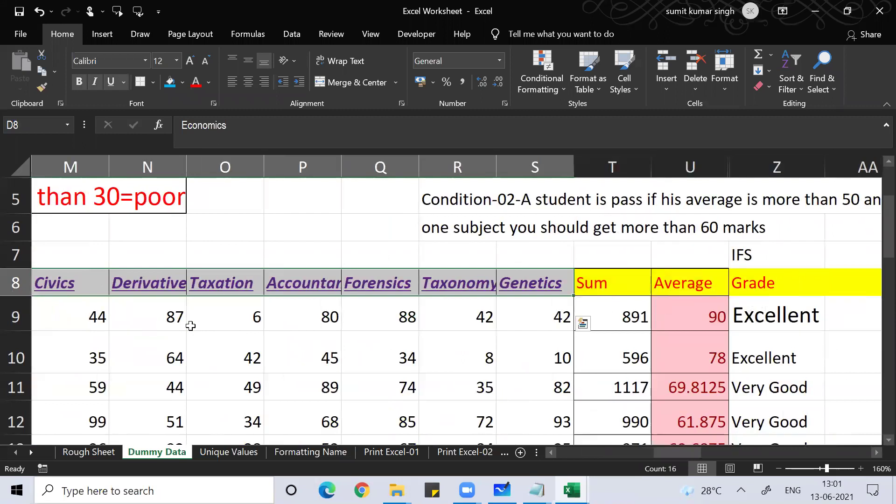
Select all students' subject scores from Economics to Genetics down to row 38 and erase them.
{"action": "key", "text": "Left"}
{"action": "key", "text": "Left"}
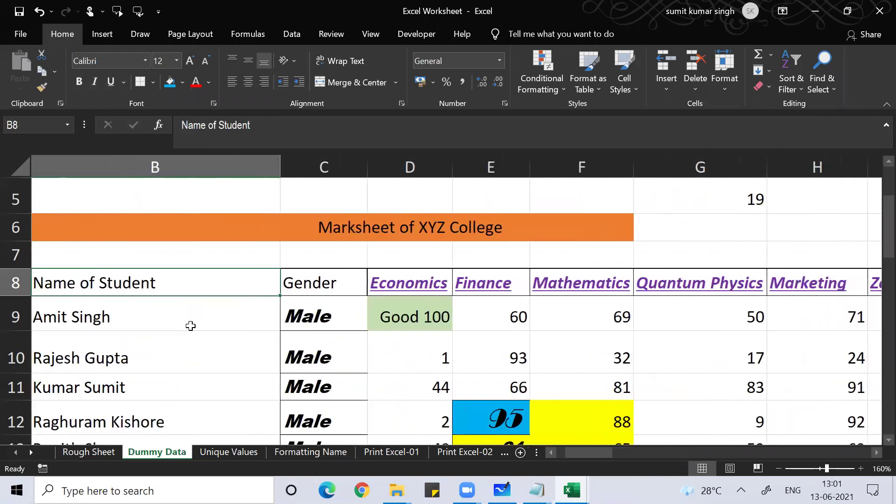
{"action": "key", "text": "Right"}
{"action": "key", "text": "Right"}
{"action": "key", "text": "Down"}
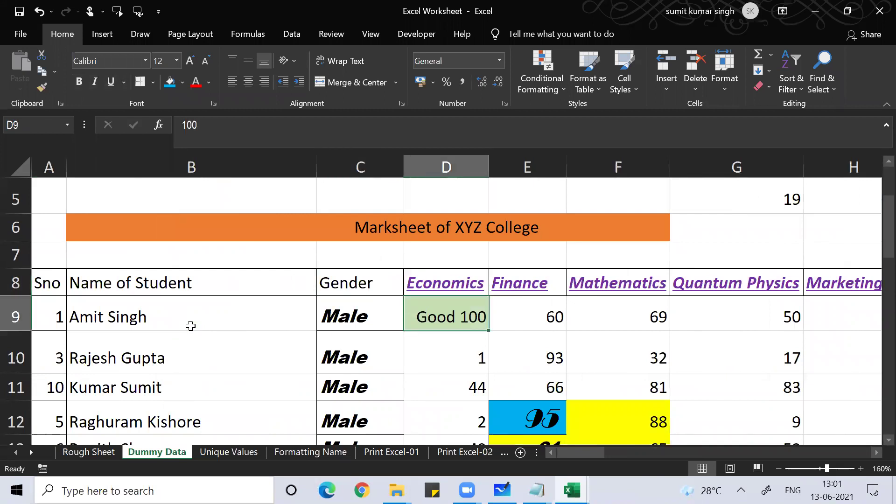
{"action": "key", "text": "shift+Right"}
{"action": "key", "text": "shift+Right"}
{"action": "key", "text": "shift+Right"}
{"action": "key", "text": "shift+Right"}
{"action": "key", "text": "shift+Right"}
{"action": "key", "text": "shift+Right"}
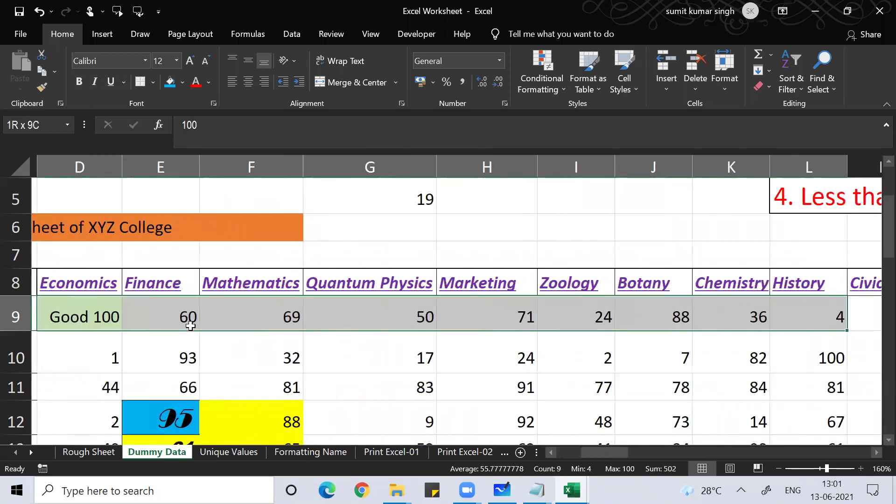
{"action": "key", "text": "shift+Right"}
{"action": "key", "text": "shift+Right"}
{"action": "key", "text": "shift+Right"}
{"action": "key", "text": "shift+Right"}
{"action": "key", "text": "shift+Right"}
{"action": "key", "text": "shift+Right"}
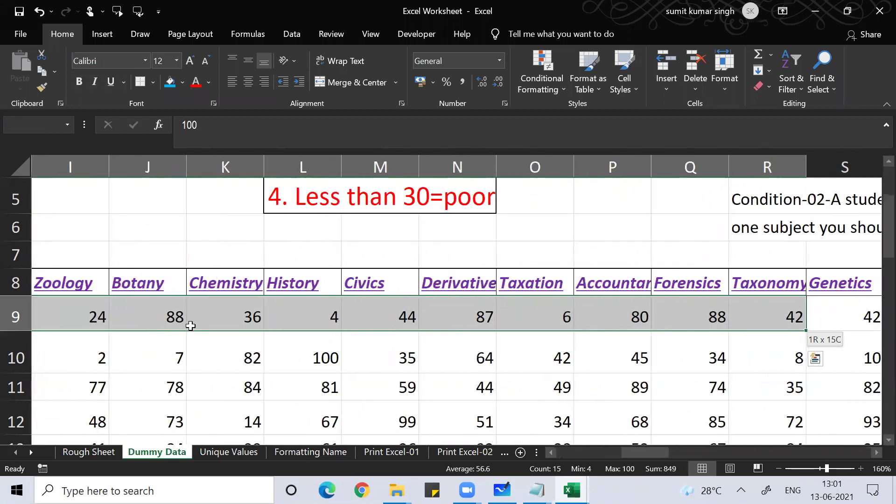
{"action": "key", "text": "shift+Right"}
{"action": "key", "text": "shift+Down"}
{"action": "key", "text": "ctrl+shift+Down"}
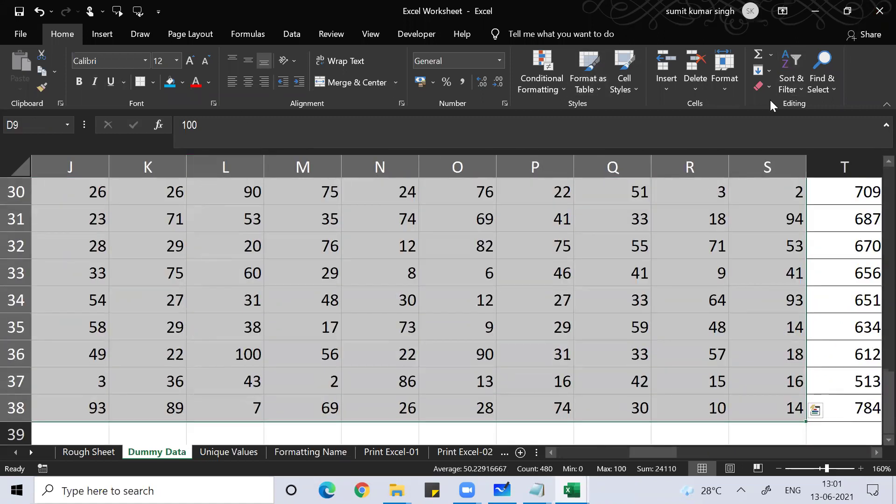
{"action": "left_click", "coordinate": [770, 86]}
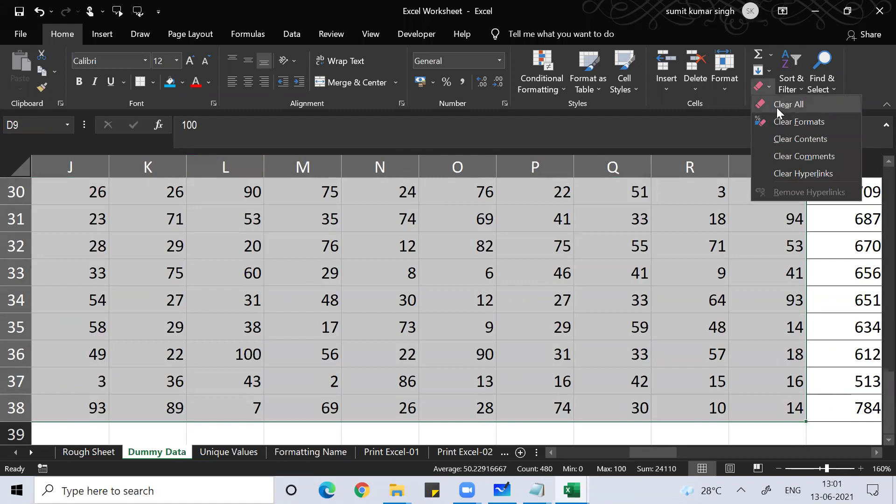
{"action": "left_click", "coordinate": [776, 105]}
Select the subject score range starting at D9 down through the student rows.
{"action": "left_click", "coordinate": [448, 314]}
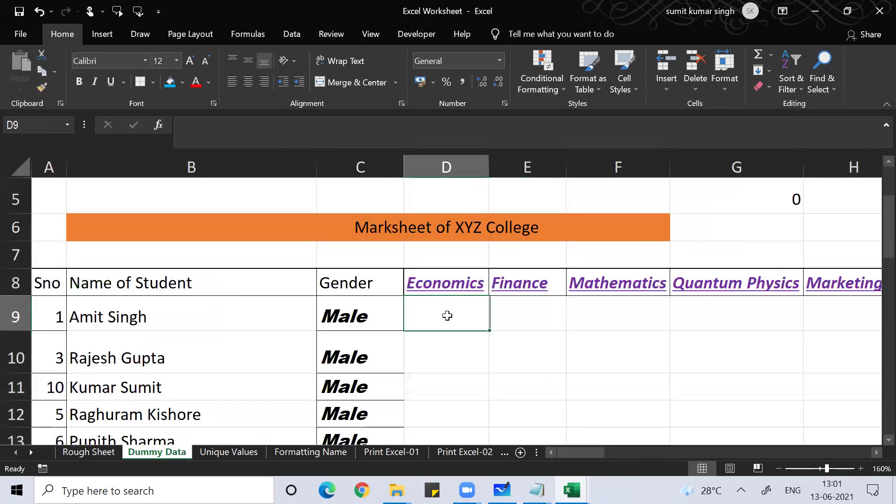
{"action": "key", "text": "shift+Right"}
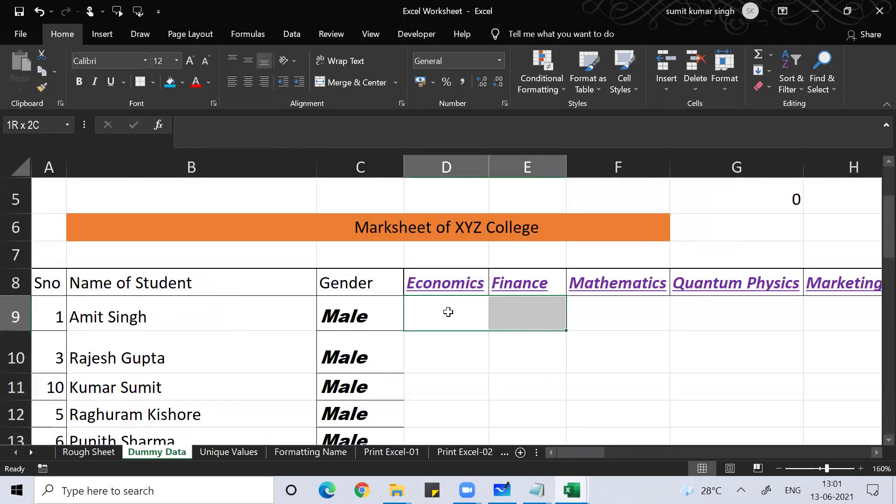
{"action": "key", "text": "shift+Right"}
{"action": "key", "text": "shift+Right"}
{"action": "key", "text": "shift+Right"}
{"action": "key", "text": "shift+Right"}
{"action": "key", "text": "shift+Right"}
{"action": "key", "text": "shift+Right"}
{"action": "key", "text": "shift+Right"}
{"action": "key", "text": "shift+Right"}
{"action": "key", "text": "shift+Right"}
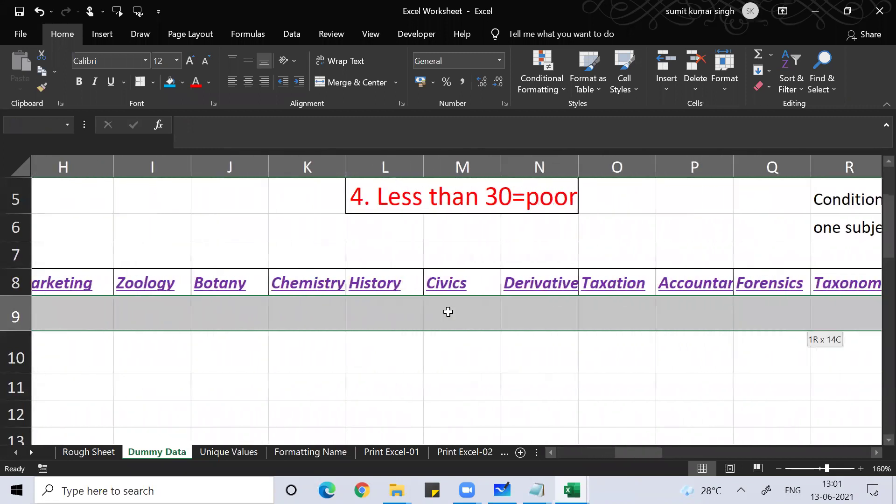
{"action": "key", "text": "shift+Right"}
{"action": "key", "text": "shift+Right"}
{"action": "key", "text": "shift+Right"}
{"action": "key", "text": "shift+Left"}
{"action": "key", "text": "shift+Down"}
{"action": "key", "text": "shift+Down"}
{"action": "key", "text": "shift+Down"}
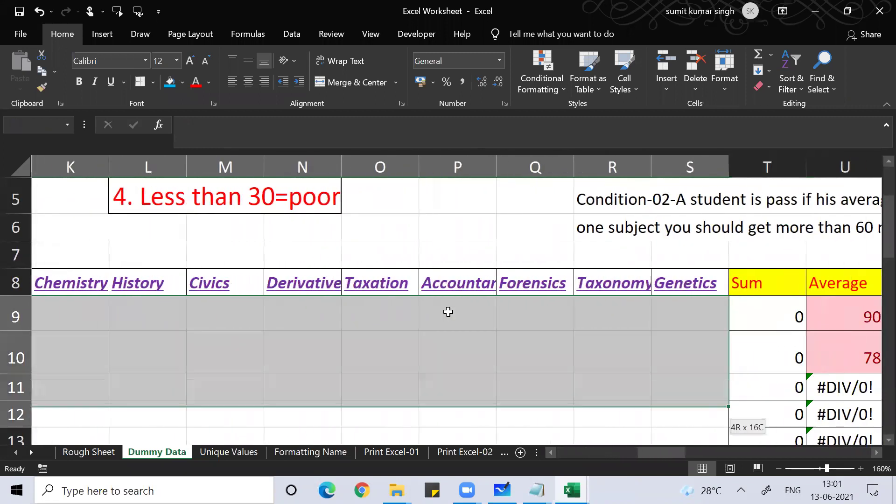
{"action": "key", "text": "shift+Down"}
{"action": "key", "text": "shift+Down"}
{"action": "key", "text": "shift+Down"}
{"action": "key", "text": "shift+Down"}
{"action": "key", "text": "shift+Down"}
{"action": "key", "text": "shift+Down"}
{"action": "key", "text": "shift+Down"}
{"action": "key", "text": "shift+Down"}
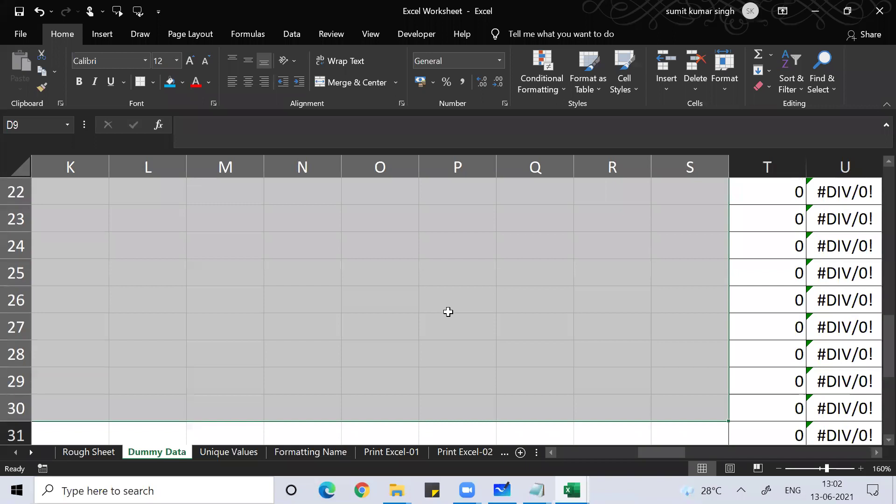
{"action": "key", "text": "Down"}
{"action": "key", "text": "Down"}
Return to the Sno header in A8 and widen column A to fit its contents.
{"action": "key", "text": "Left"}
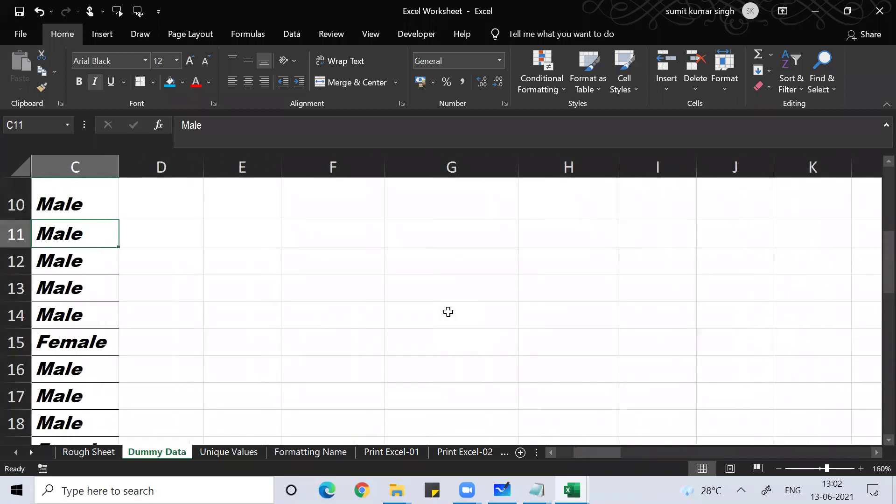
{"action": "left_click", "coordinate": [531, 6]}
{"action": "key", "text": "Up"}
{"action": "key", "text": "Up"}
{"action": "key", "text": "Up"}
{"action": "key", "text": "Up"}
{"action": "key", "text": "Down"}
{"action": "key", "text": "Down"}
{"action": "key", "text": "Down"}
{"action": "key", "text": "Down"}
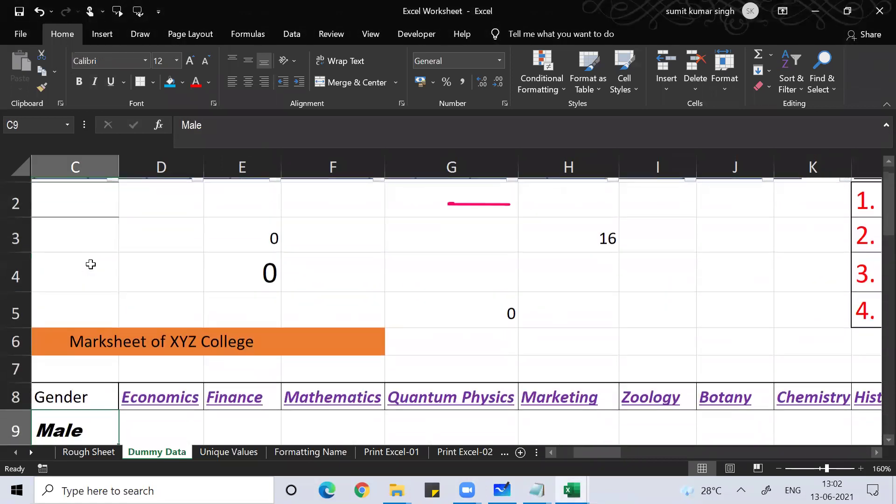
{"action": "key", "text": "Down"}
{"action": "key", "text": "Left"}
{"action": "key", "text": "Left"}
{"action": "key", "text": "Right"}
{"action": "key", "text": "Down"}
{"action": "key", "text": "Left"}
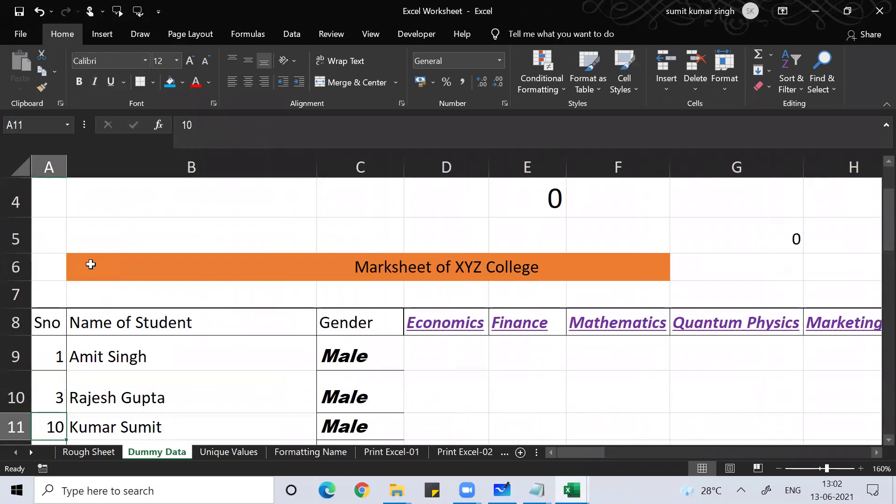
{"action": "key", "text": "ctrl+Down"}
{"action": "key", "text": "ctrl+Up"}
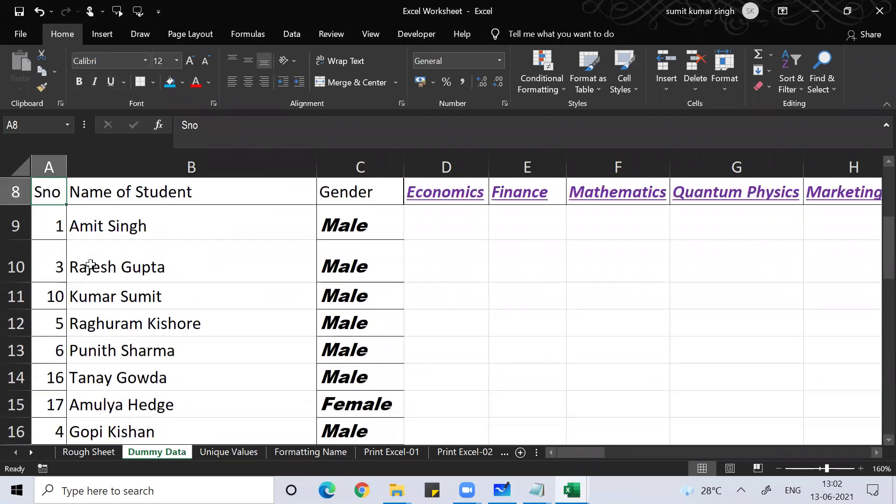
{"action": "left_click_drag", "start_coordinate": [67, 168], "coordinate": [74, 167]}
{"action": "double_click", "coordinate": [73, 168]}
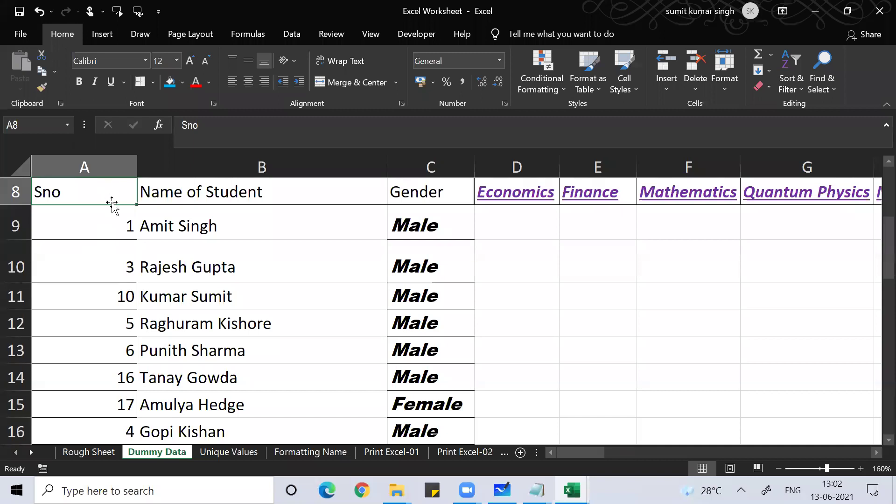
Delete the notes and stray zeros in A1:G5 above the marksheet title.
{"action": "scroll", "coordinate": [259, 207], "scroll_direction": "up", "scroll_amount": 3}
{"action": "mouse_move", "coordinate": [70, 195]}
{"action": "left_mouse_down"}
{"action": "mouse_move", "coordinate": [325, 321]}
{"action": "mouse_move", "coordinate": [876, 319]}
{"action": "left_mouse_up"}
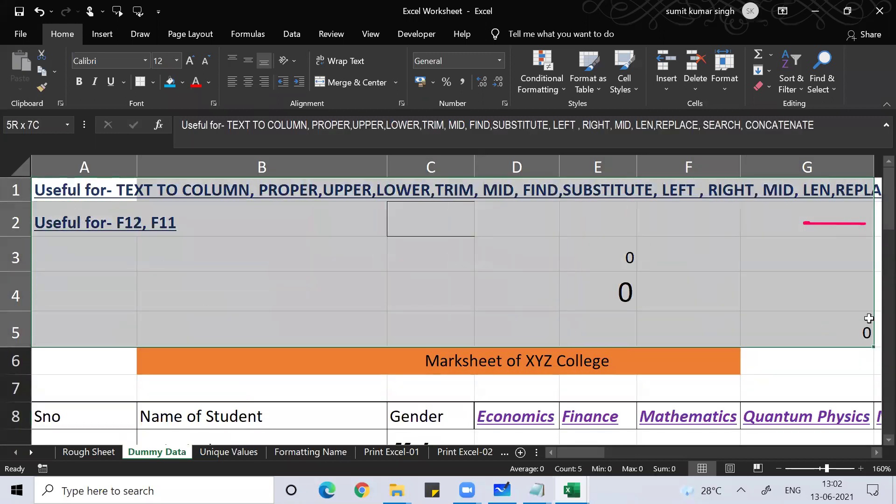
{"action": "key", "text": "Delete"}
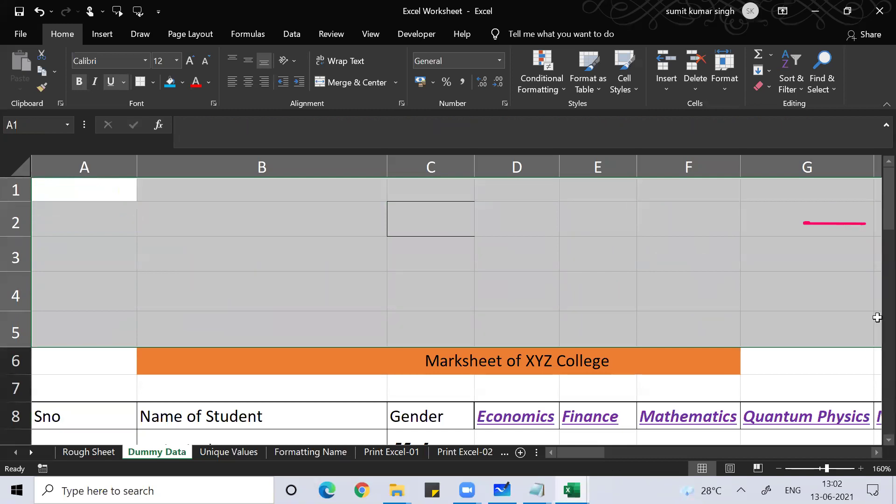
Toggle filter arrows with Ctrl+Shift+L from A8, check the sheet, then select D9.
{"action": "left_click", "coordinate": [98, 413]}
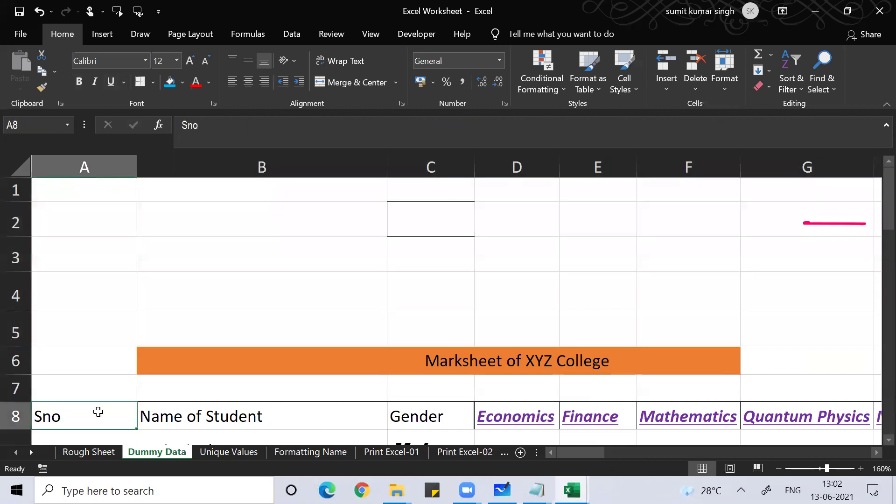
{"action": "key", "text": "ctrl+shift+l"}
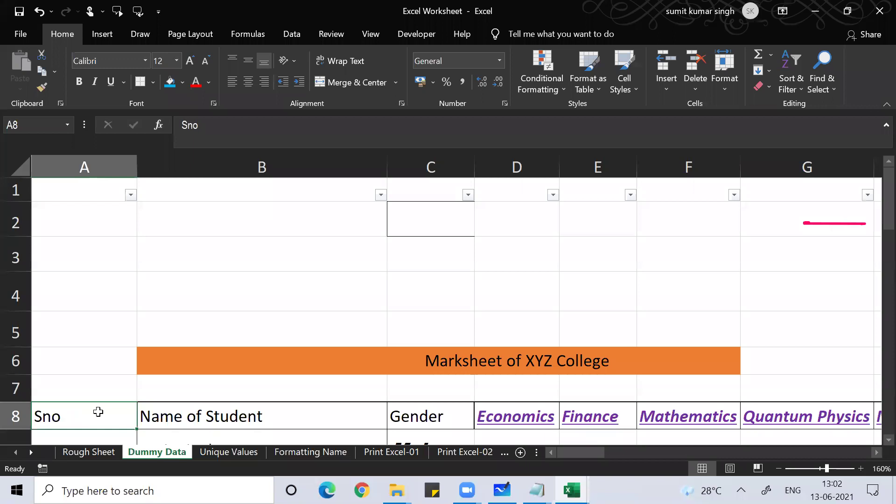
{"action": "left_click", "coordinate": [87, 191]}
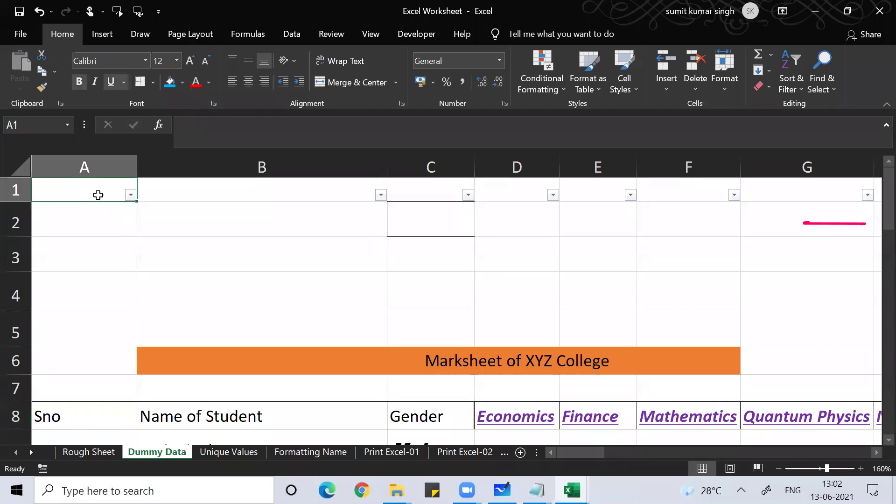
{"action": "scroll", "coordinate": [195, 366], "scroll_direction": "down", "scroll_amount": 1}
{"action": "scroll", "coordinate": [194, 360], "scroll_direction": "down", "scroll_amount": 4}
{"action": "scroll", "coordinate": [194, 358], "scroll_direction": "down", "scroll_amount": 3}
{"action": "scroll", "coordinate": [194, 358], "scroll_direction": "up", "scroll_amount": 3}
{"action": "scroll", "coordinate": [200, 346], "scroll_direction": "up", "scroll_amount": 4}
{"action": "scroll", "coordinate": [200, 346], "scroll_direction": "down", "scroll_amount": 1}
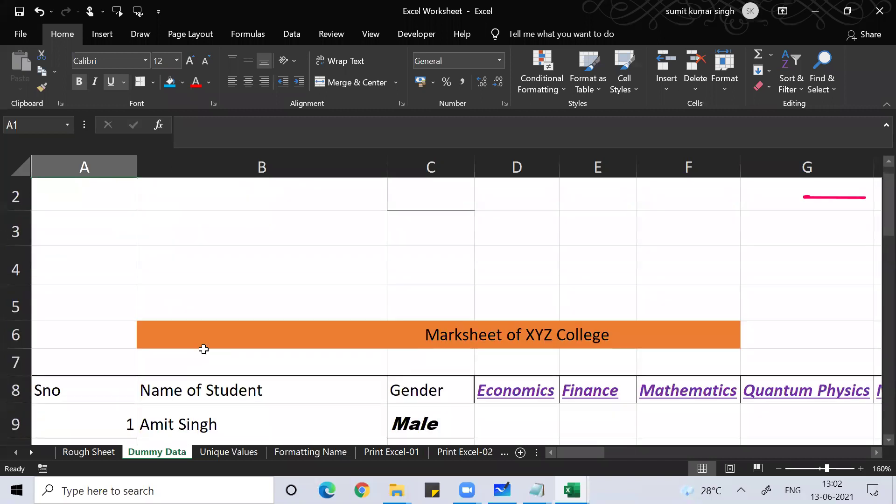
{"action": "scroll", "coordinate": [202, 347], "scroll_direction": "down", "scroll_amount": 4}
{"action": "scroll", "coordinate": [203, 348], "scroll_direction": "up", "scroll_amount": 2}
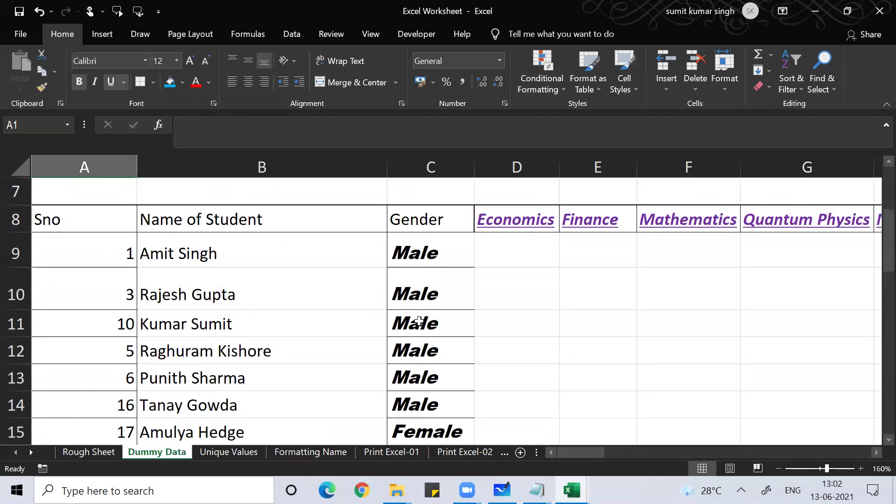
{"action": "left_click", "coordinate": [534, 246]}
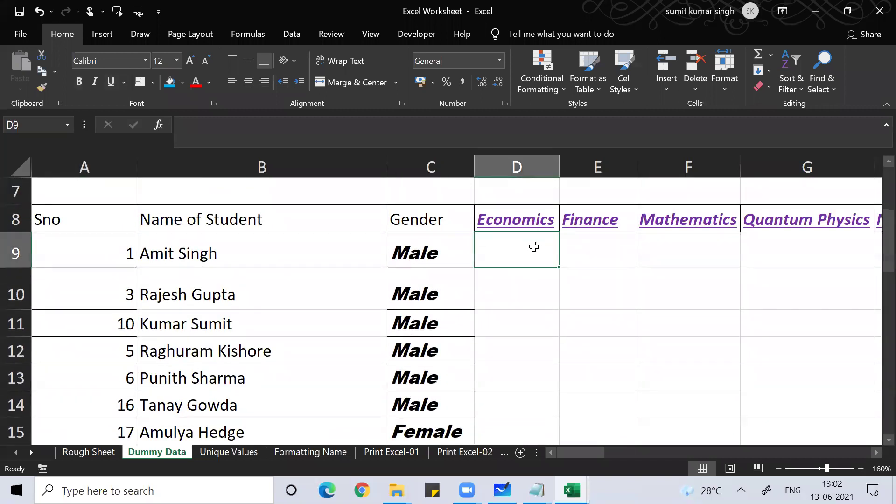
{"action": "key", "text": "Right"}
{"action": "key", "text": "Right"}
{"action": "key", "text": "Right"}
{"action": "key", "text": "Right"}
{"action": "key", "text": "Right"}
{"action": "key", "text": "Right"}
{"action": "key", "text": "Right"}
{"action": "key", "text": "Right"}
{"action": "key", "text": "Right"}
{"action": "key", "text": "Right"}
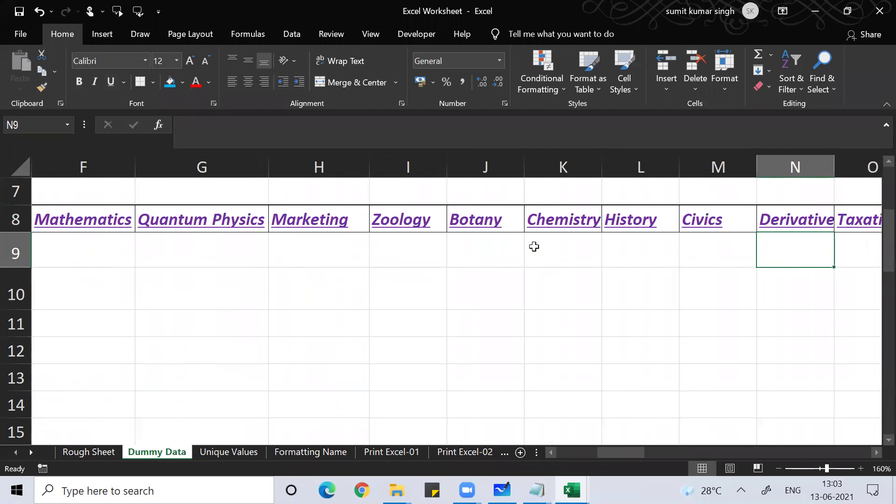
{"action": "key", "text": "Right"}
{"action": "key", "text": "Left"}
{"action": "key", "text": "Left"}
{"action": "key", "text": "Left"}
{"action": "key", "text": "Left"}
{"action": "key", "text": "Left"}
{"action": "key", "text": "Home"}
{"action": "key", "text": "Right"}
{"action": "key", "text": "Right"}
{"action": "key", "text": "Right"}
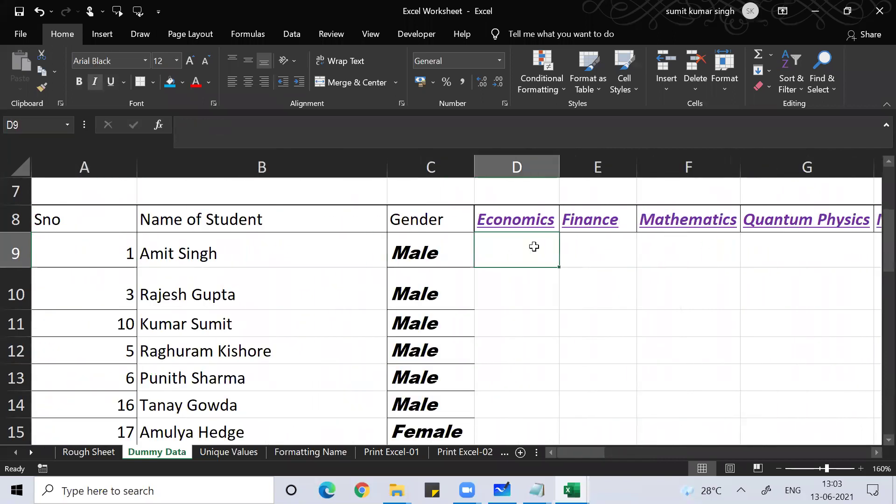
{"action": "type", "text": "56"}
{"action": "key", "text": "Return"}
{"action": "type", "text": "89"}
{"action": "key", "text": "Right"}
{"action": "key", "text": "Up"}
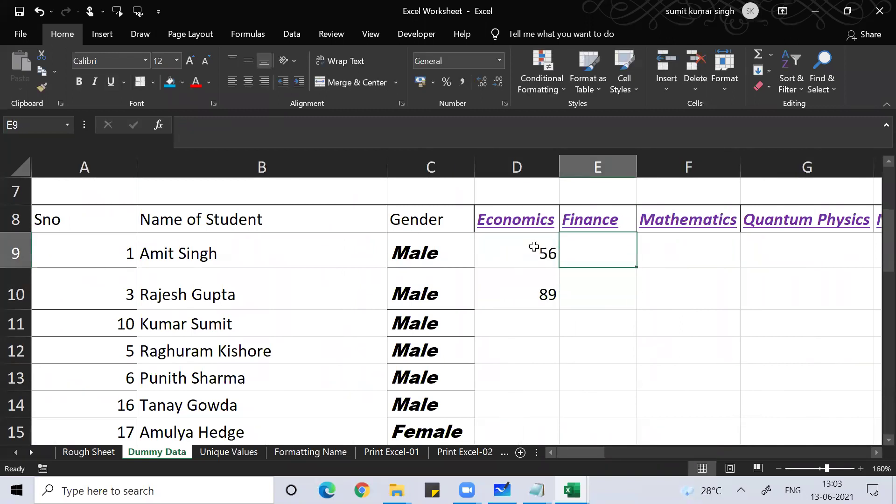
{"action": "type", "text": "78"}
{"action": "key", "text": "Right"}
{"action": "key", "text": "Right"}
{"action": "key", "text": "Right"}
{"action": "key", "text": "Right"}
{"action": "key", "text": "Right"}
{"action": "key", "text": "Right"}
{"action": "key", "text": "Right"}
{"action": "key", "text": "Right"}
{"action": "key", "text": "Right"}
{"action": "key", "text": "Right"}
{"action": "key", "text": "Right"}
{"action": "key", "text": "Right"}
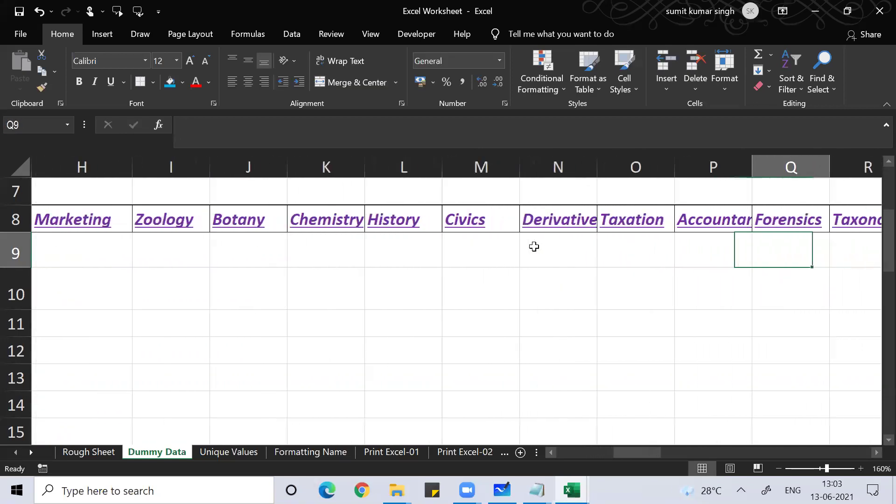
{"action": "key", "text": "Right"}
{"action": "key", "text": "Right"}
{"action": "key", "text": "Right"}
{"action": "key", "text": "Left"}
{"action": "key", "text": "Left"}
{"action": "key", "text": "ctrl+Left"}
{"action": "key", "text": "Left"}
{"action": "key", "text": "Left"}
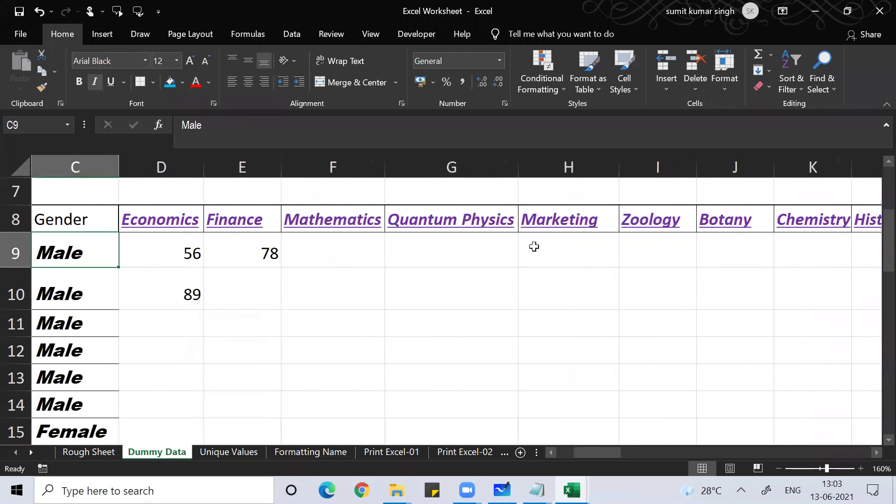
{"action": "key", "text": "Right"}
{"action": "key", "text": "shift+Down"}
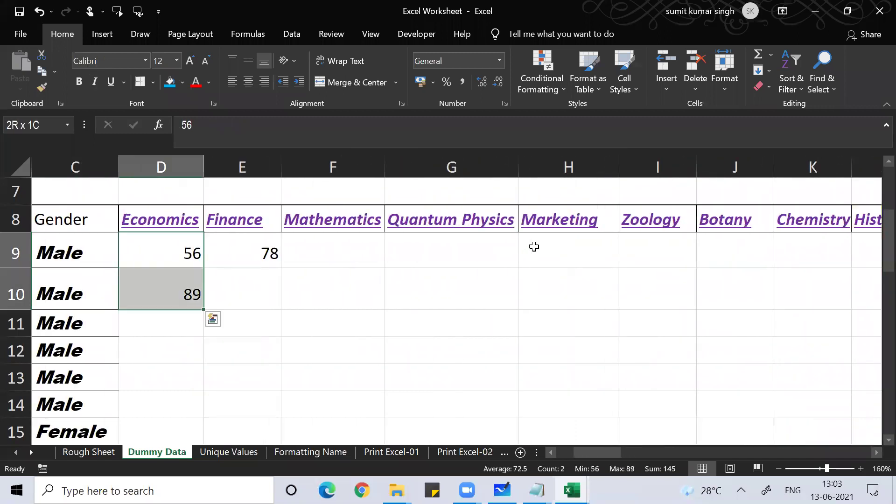
{"action": "key", "text": "shift+Right"}
{"action": "key", "text": "BackSpace"}
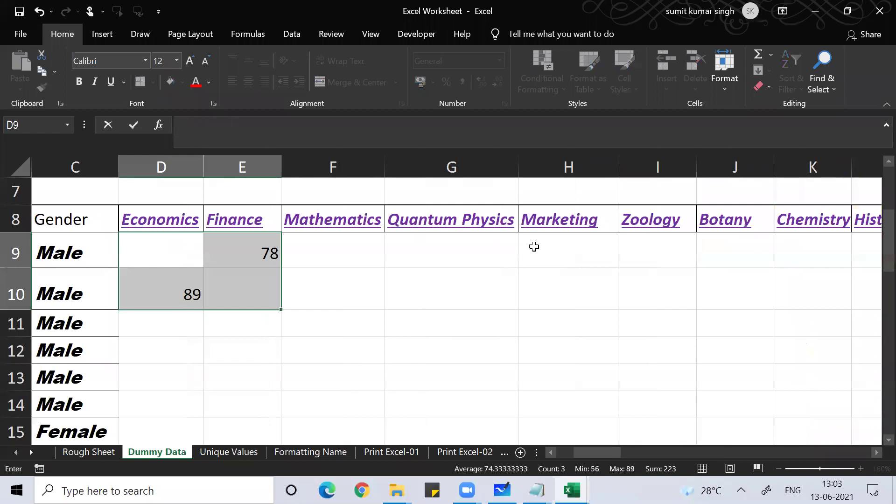
{"action": "key", "text": "Return"}
{"action": "key", "text": "Up"}
{"action": "key", "text": "shift+Right"}
{"action": "key", "text": "shift+Down"}
{"action": "key", "text": "Delete"}
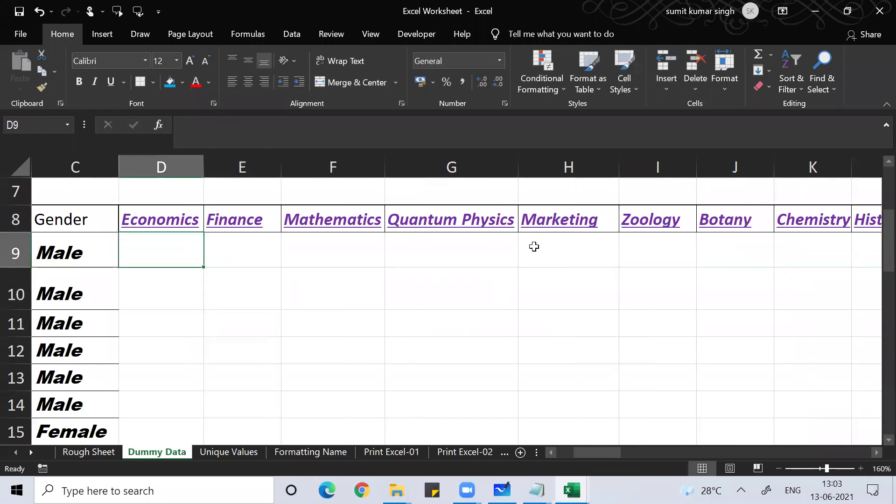
Enter =RANDBETWEEN(0,100) in Economics cell D9.
{"action": "type", "text": "=ran"}
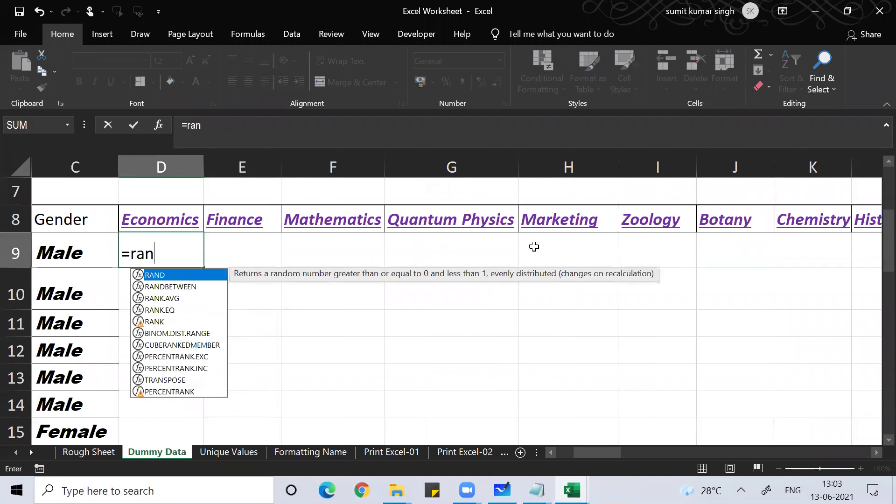
{"action": "type", "text": "b"}
{"action": "key", "text": "BackSpace"}
{"action": "double_click", "coordinate": [192, 287]}
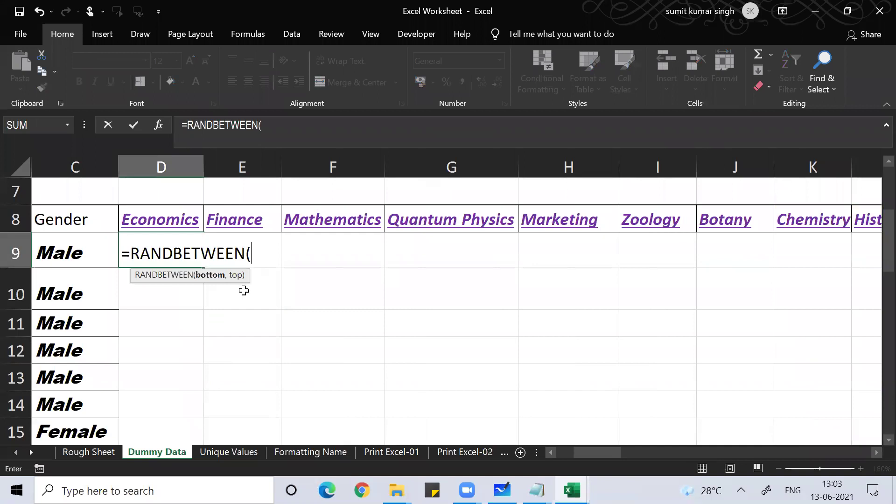
{"action": "type", "text": "0,100"}
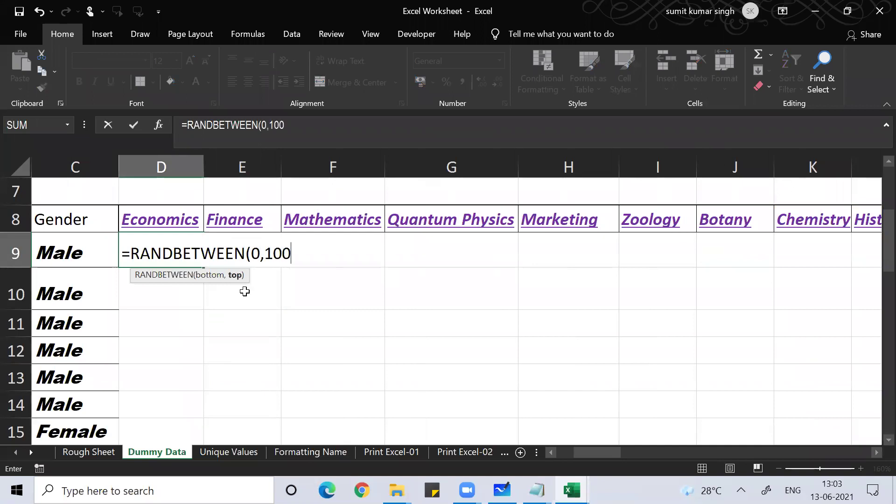
{"action": "type", "text": ")"}
{"action": "key", "text": "Return"}
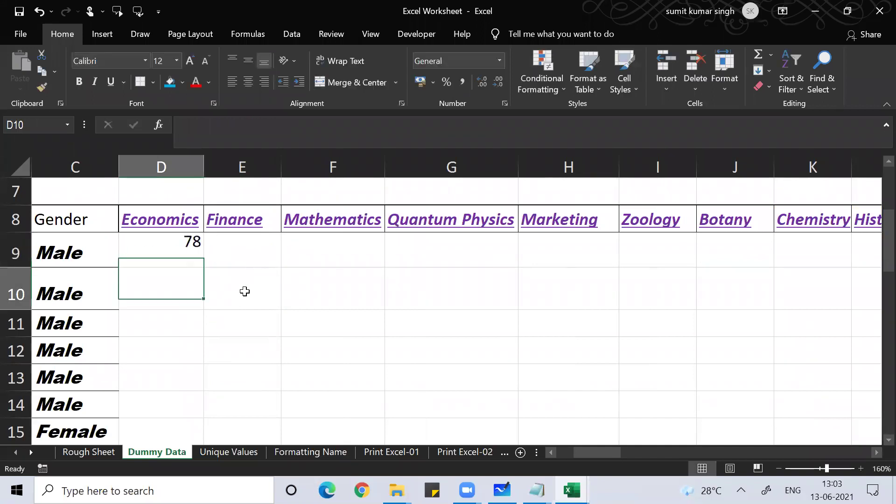
{"action": "key", "text": "Up"}
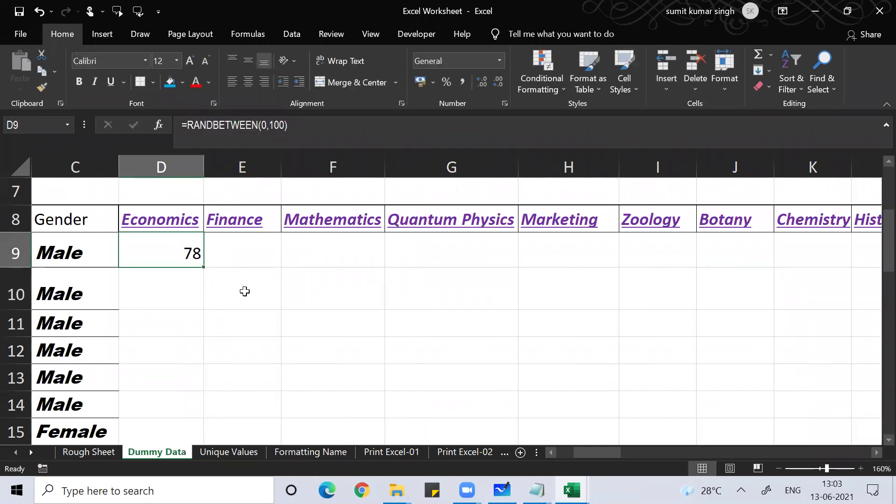
Copy D9's formula, select the subject score range D9:S38, then cancel and move to U9.
{"action": "key", "text": "ctrl+c"}
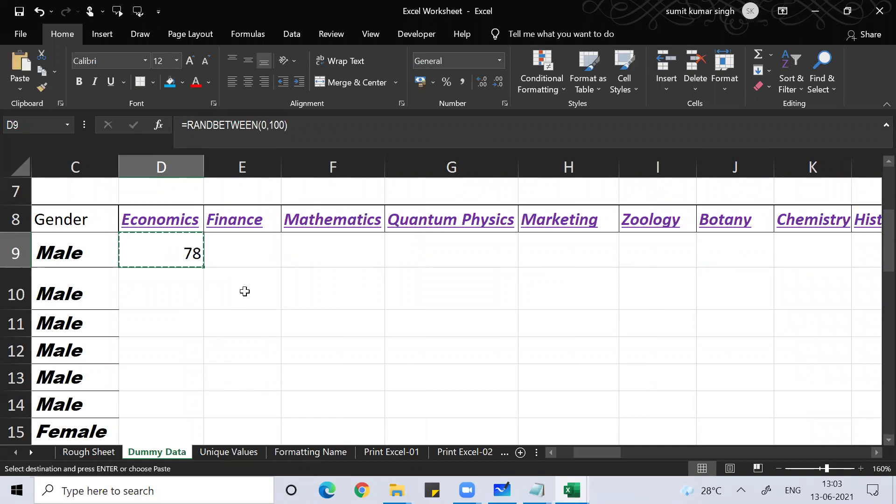
{"action": "key", "text": "shift+Down"}
{"action": "key", "text": "shift+Down"}
{"action": "key", "text": "shift+Down"}
{"action": "key", "text": "shift+Down"}
{"action": "key", "text": "shift+Down"}
{"action": "key", "text": "shift+Down"}
{"action": "key", "text": "shift+Down"}
{"action": "key", "text": "shift+Down"}
{"action": "key", "text": "shift+Down"}
{"action": "key", "text": "shift+Down"}
{"action": "key", "text": "shift+Down"}
{"action": "key", "text": "shift+Down"}
{"action": "key", "text": "shift+Down"}
{"action": "key", "text": "shift+Down"}
{"action": "key", "text": "shift+Down"}
{"action": "key", "text": "shift+Down"}
{"action": "key", "text": "shift+Down"}
{"action": "key", "text": "shift+Down"}
{"action": "key", "text": "shift+Down"}
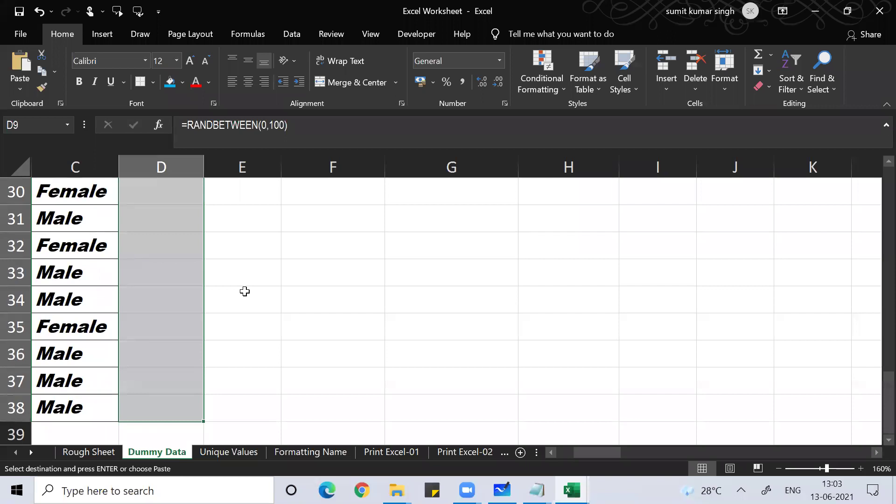
{"action": "key", "text": "shift+Right"}
{"action": "key", "text": "shift+Right"}
{"action": "key", "text": "shift+Right"}
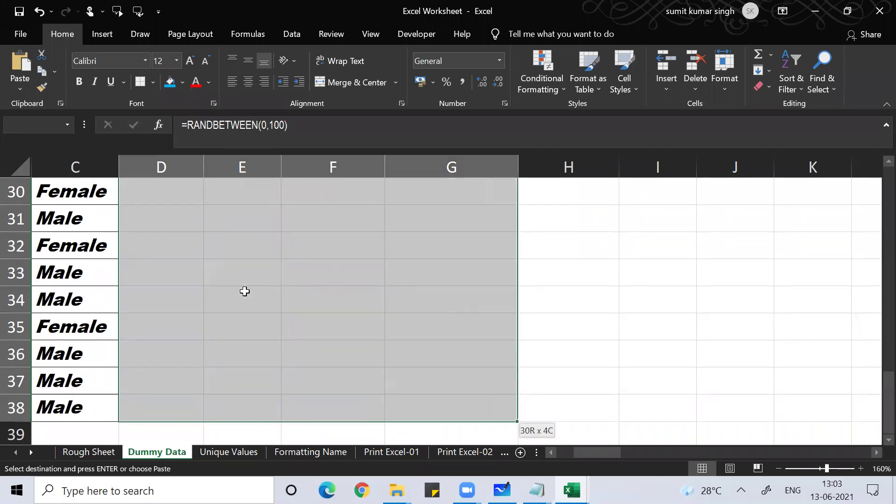
{"action": "key", "text": "shift+Right"}
{"action": "key", "text": "shift+Right"}
{"action": "key", "text": "shift+Right"}
{"action": "key", "text": "shift+Right"}
{"action": "key", "text": "shift+Right"}
{"action": "key", "text": "shift+Right"}
{"action": "key", "text": "shift+Right"}
{"action": "key", "text": "shift+Right"}
{"action": "key", "text": "shift+Right"}
{"action": "key", "text": "shift+Right"}
{"action": "key", "text": "shift+Right"}
{"action": "key", "text": "shift+Right"}
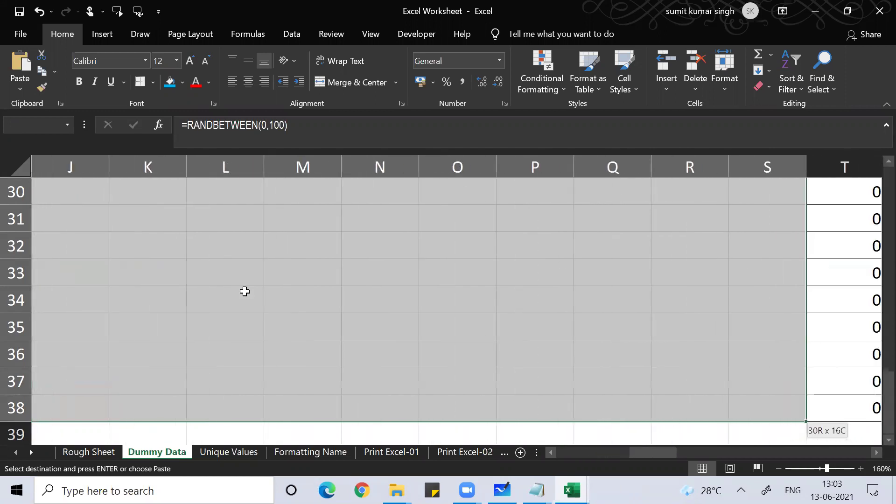
{"action": "key", "text": "shift+Right"}
{"action": "key", "text": "shift+Left"}
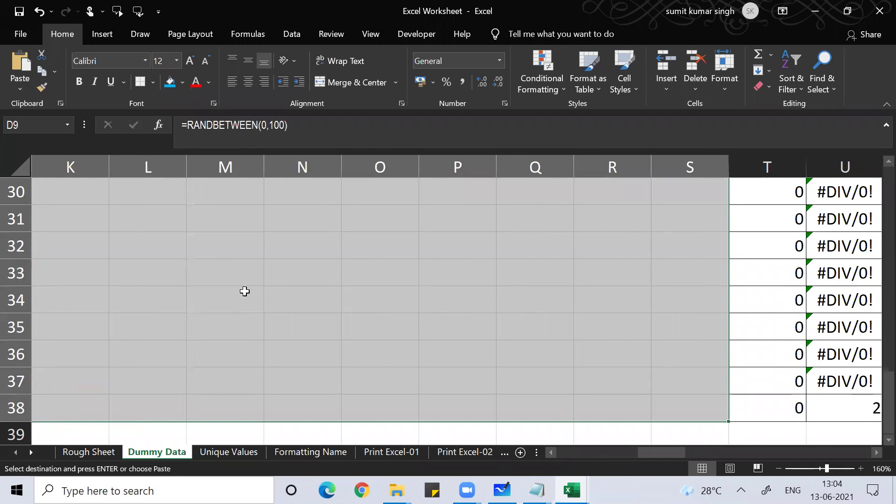
{"action": "key", "text": "Escape"}
{"action": "key", "text": "Right"}
{"action": "key", "text": "Right"}
Delete the Sum and Average values from T9 down to row 38.
{"action": "key", "text": "ctrl+Right"}
{"action": "key", "text": "Right"}
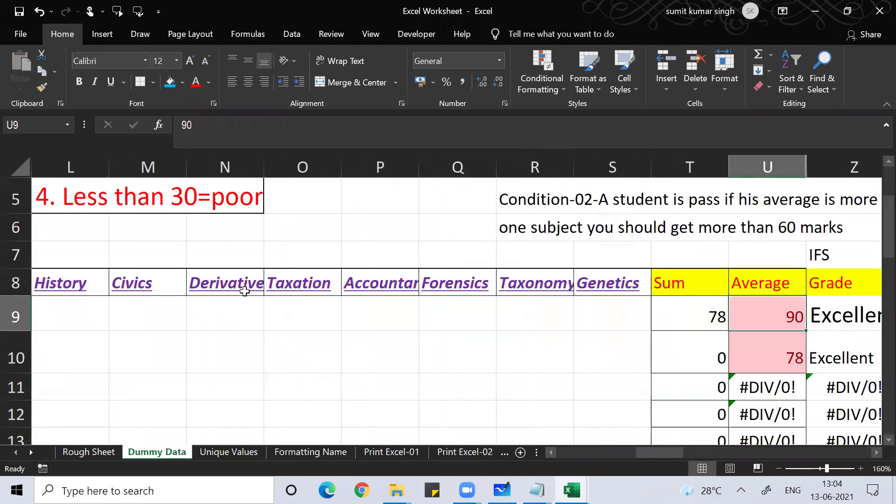
{"action": "key", "text": "Right"}
{"action": "key", "text": "Left"}
{"action": "key", "text": "Left"}
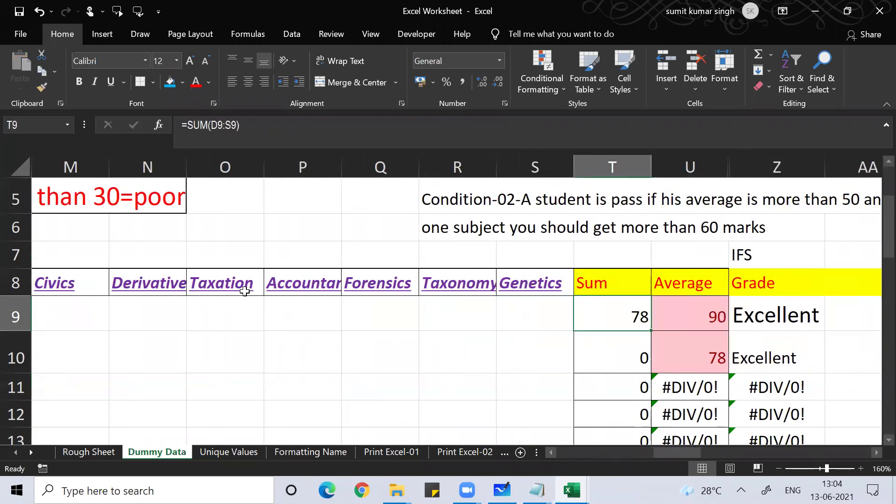
{"action": "key", "text": "ctrl+shift+Down"}
{"action": "key", "text": "shift+Right"}
{"action": "key", "text": "shift+Right"}
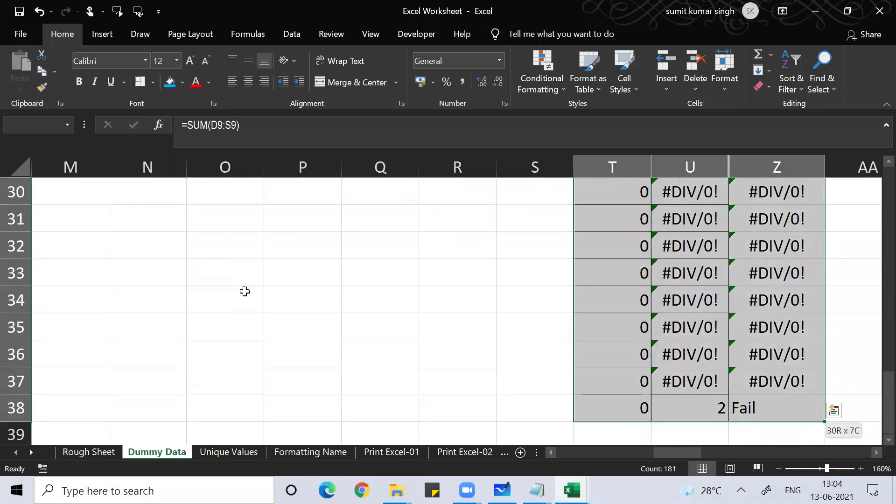
{"action": "key", "text": "Delete"}
Clear All contents and formatting from the Sum, Average and Grade columns to the last row.
{"action": "key", "text": "Left"}
{"action": "key", "text": "Left"}
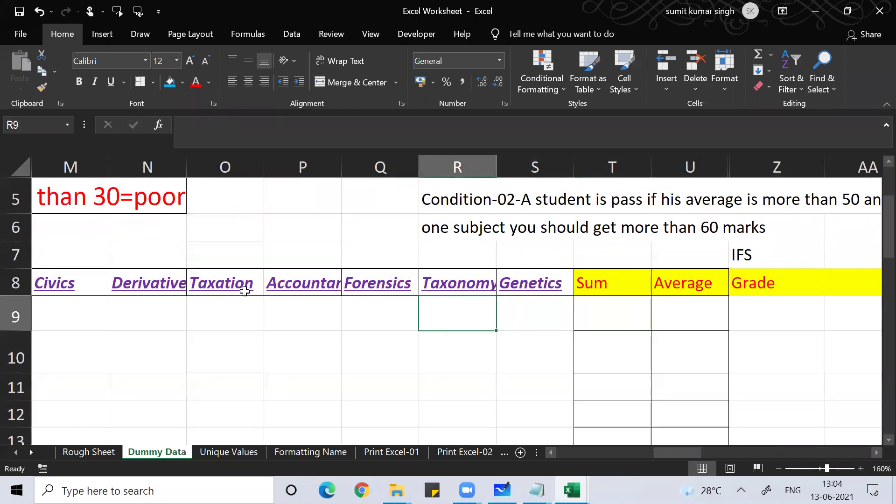
{"action": "key", "text": "Right"}
{"action": "key", "text": "Right"}
{"action": "key", "text": "shift+Right"}
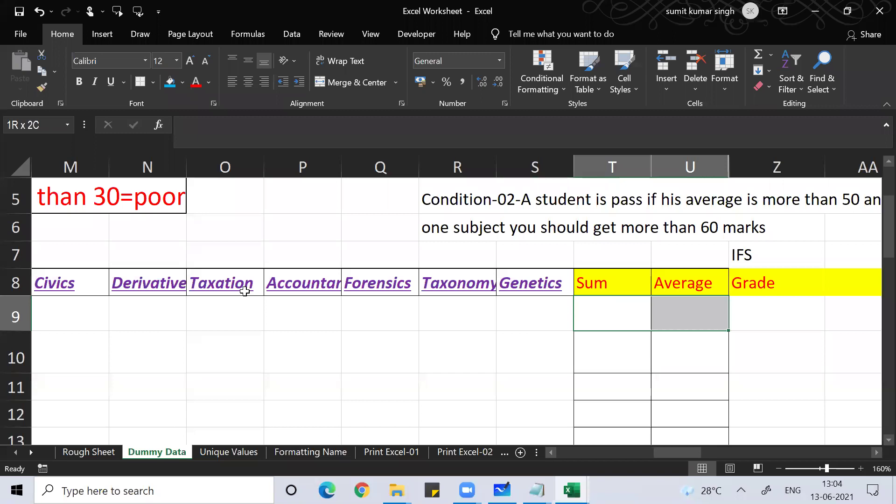
{"action": "key", "text": "shift+Right"}
{"action": "key", "text": "ctrl+shift+Down"}
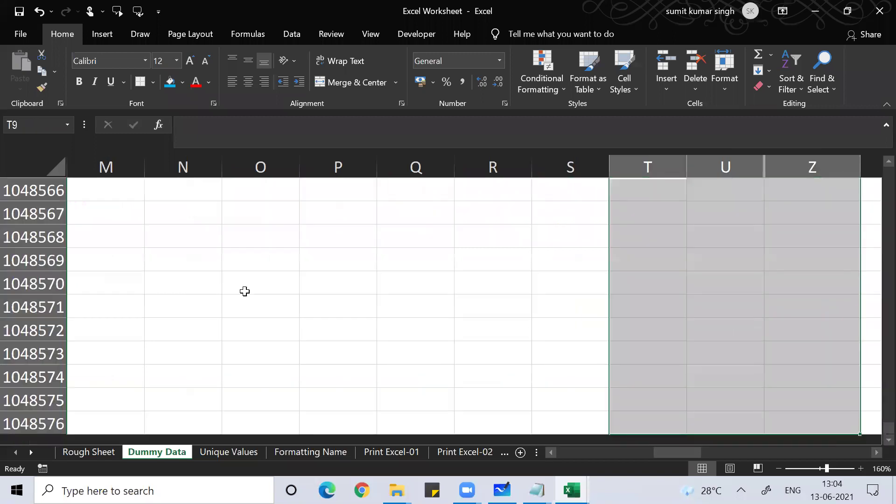
{"action": "left_click", "coordinate": [766, 86]}
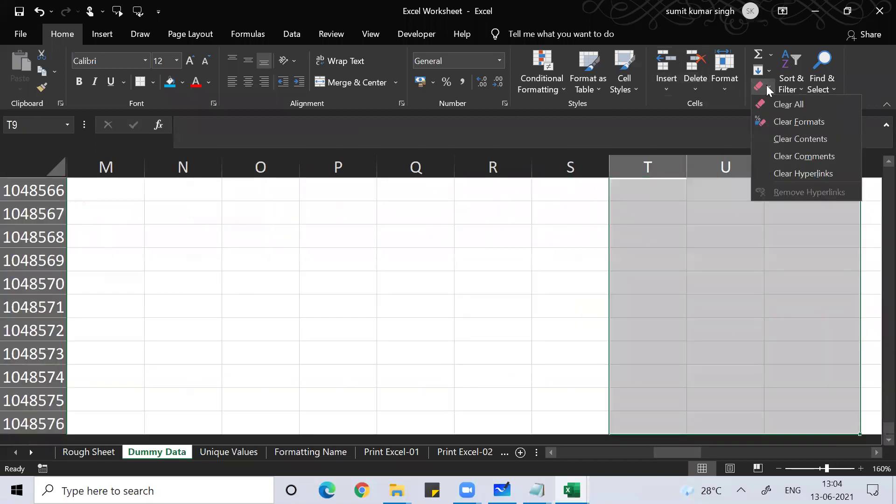
{"action": "left_click", "coordinate": [787, 105]}
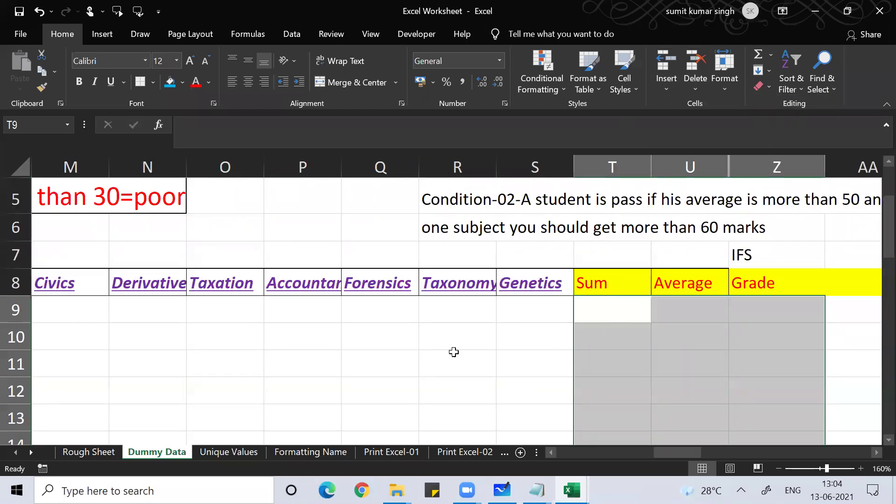
Copy the RANDBETWEEN formula in D9 and mark column D below it as the destination.
{"action": "left_click", "coordinate": [168, 315]}
{"action": "key", "text": "ctrl+Left"}
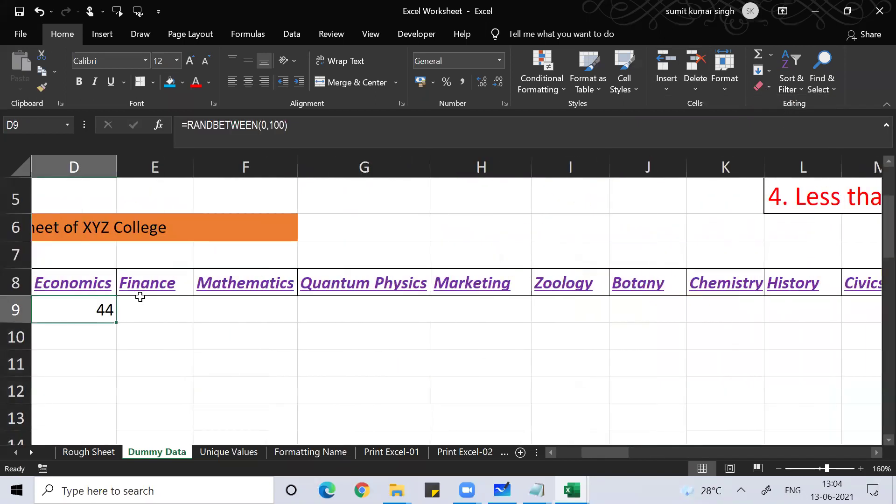
{"action": "key", "text": "Left"}
{"action": "key", "text": "Right"}
{"action": "key", "text": "ctrl+c"}
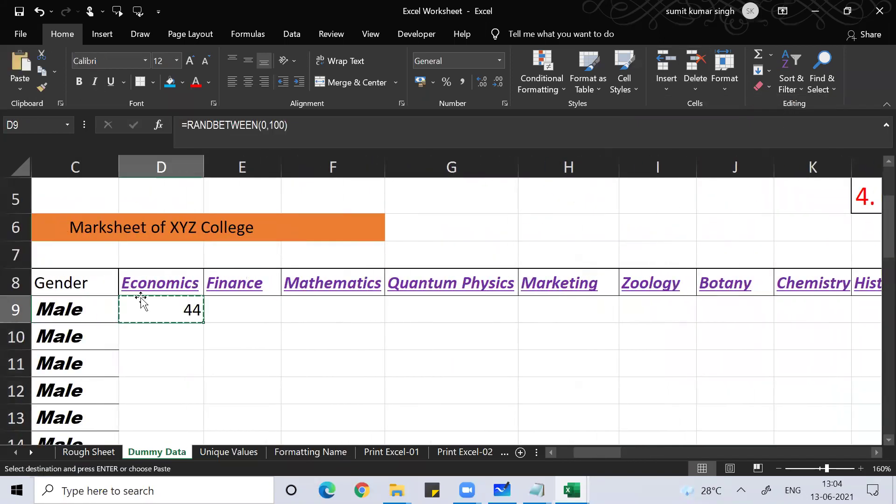
{"action": "left_click_drag", "start_coordinate": [143, 333], "coordinate": [140, 297]}
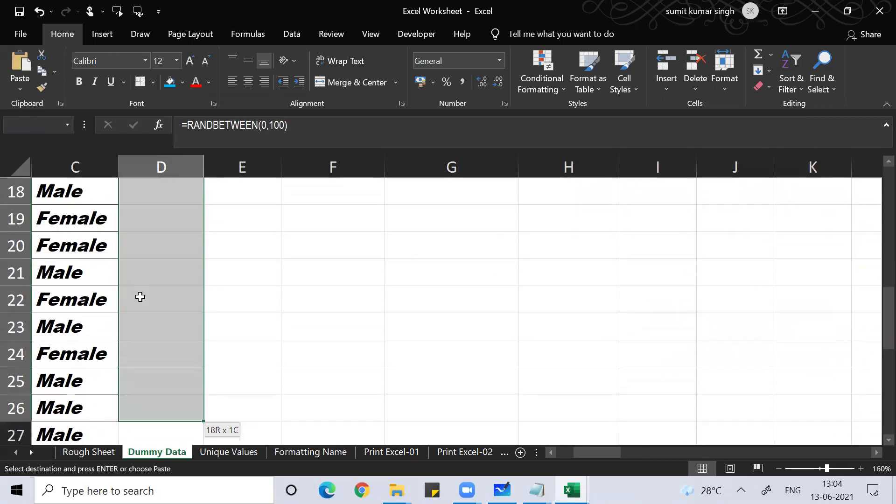
{"action": "left_click_drag", "start_coordinate": [140, 297], "coordinate": [140, 297]}
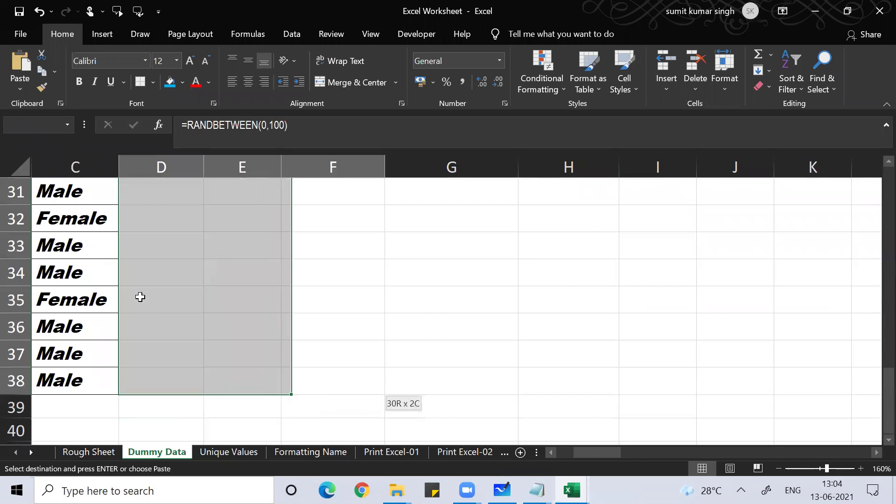
{"action": "left_click_drag", "start_coordinate": [140, 297], "coordinate": [822, 392]}
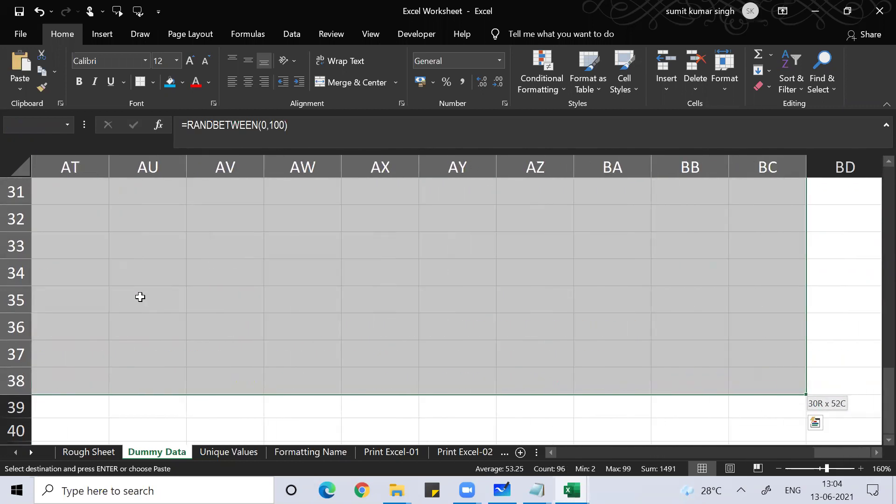
{"action": "left_click_drag", "start_coordinate": [140, 297], "coordinate": [140, 297]}
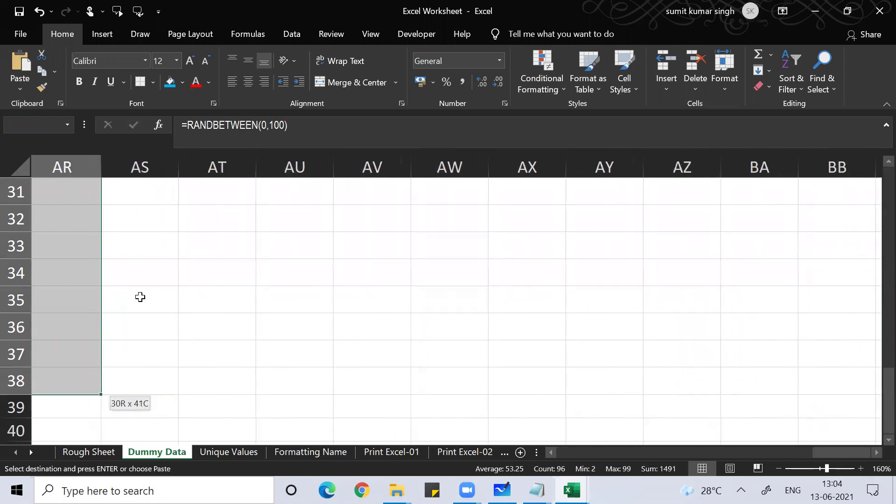
{"action": "left_click_drag", "start_coordinate": [140, 297], "coordinate": [140, 297]}
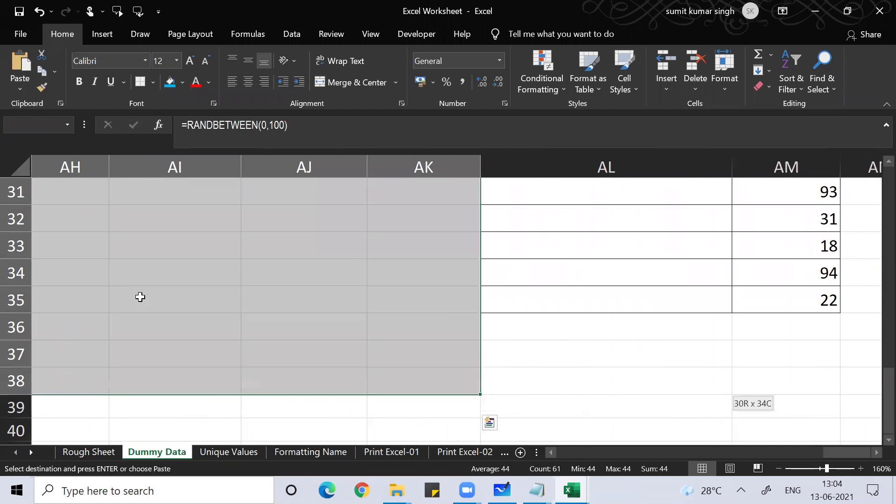
{"action": "key", "text": "Escape"}
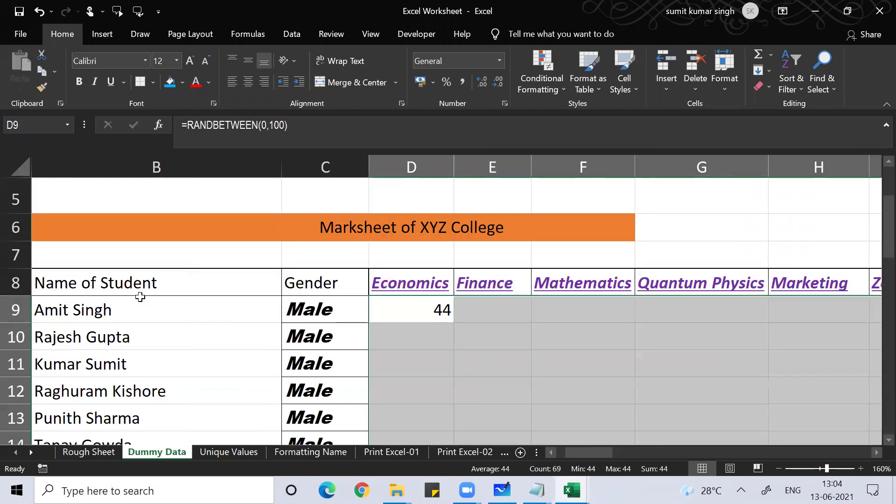
{"action": "left_click", "coordinate": [140, 297]}
{"action": "key", "text": "Left"}
Freeze panes at D9 so header rows and the Sno, Name and Gender columns stay visible.
{"action": "key", "text": "Right"}
{"action": "key", "text": "Right"}
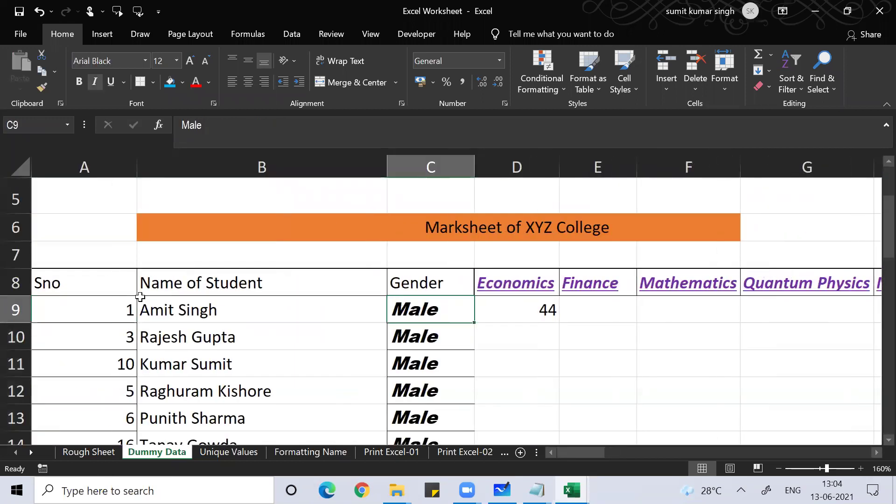
{"action": "key", "text": "Right"}
{"action": "key", "text": "Left"}
{"action": "key", "text": "Left"}
{"action": "key", "text": "Right"}
{"action": "left_click", "coordinate": [492, 306]}
{"action": "left_click", "coordinate": [373, 34]}
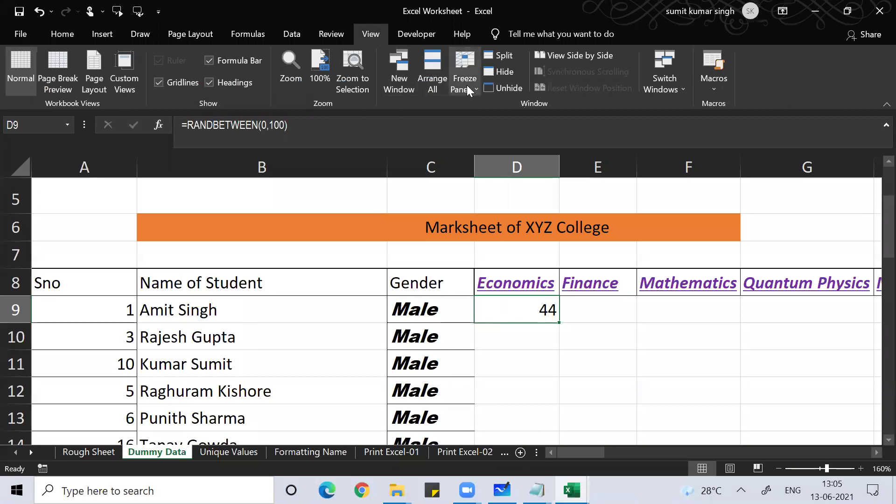
{"action": "left_click", "coordinate": [467, 84]}
{"action": "left_click", "coordinate": [488, 111]}
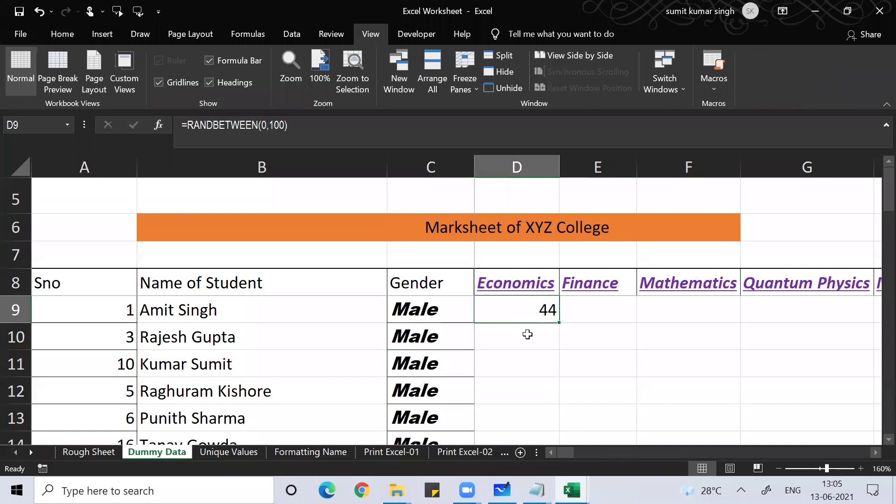
Test the frozen columns along row 9, then copy D9's RANDBETWEEN formula.
{"action": "key", "text": "Right"}
{"action": "key", "text": "Right"}
{"action": "key", "text": "Right"}
{"action": "key", "text": "Right"}
{"action": "key", "text": "Right"}
{"action": "key", "text": "Right"}
{"action": "key", "text": "Right"}
{"action": "key", "text": "Right"}
{"action": "key", "text": "Right"}
{"action": "key", "text": "Right"}
{"action": "key", "text": "Right"}
{"action": "key", "text": "Right"}
{"action": "key", "text": "Right"}
{"action": "key", "text": "Right"}
{"action": "key", "text": "Right"}
{"action": "key", "text": "Right"}
{"action": "key", "text": "Right"}
{"action": "key", "text": "Right"}
{"action": "key", "text": "Right"}
{"action": "key", "text": "Right"}
{"action": "key", "text": "Right"}
{"action": "key", "text": "Right"}
{"action": "key", "text": "Right"}
{"action": "key", "text": "Right"}
{"action": "key", "text": "Right"}
{"action": "key", "text": "Right"}
{"action": "key", "text": "Right"}
{"action": "key", "text": "Right"}
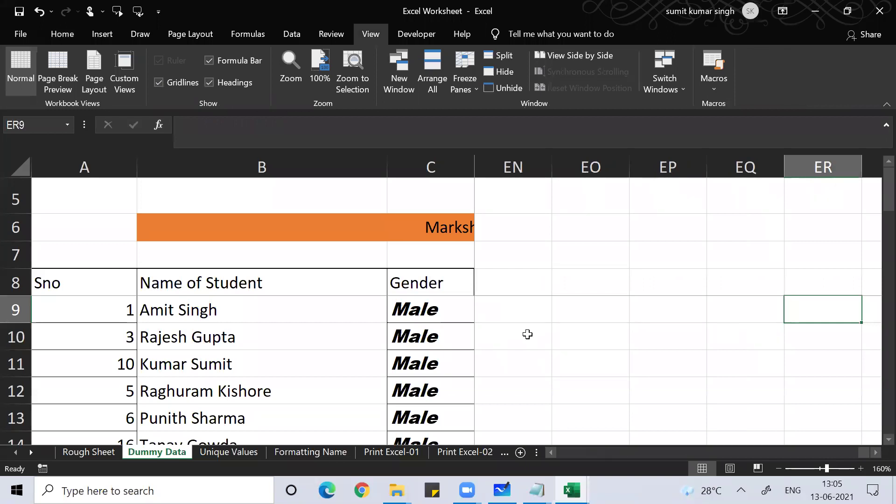
{"action": "key", "text": "Right"}
{"action": "key", "text": "Right"}
{"action": "key", "text": "Right"}
{"action": "key", "text": "Right"}
{"action": "key", "text": "Right"}
{"action": "key", "text": "Right"}
{"action": "key", "text": "Right"}
{"action": "key", "text": "Right"}
{"action": "key", "text": "Right"}
{"action": "key", "text": "Left"}
{"action": "key", "text": "Left"}
{"action": "key", "text": "Left"}
{"action": "key", "text": "Left"}
{"action": "key", "text": "Left"}
{"action": "key", "text": "Left"}
{"action": "key", "text": "Left"}
{"action": "key", "text": "Left"}
{"action": "key", "text": "Left"}
{"action": "key", "text": "Left"}
{"action": "key", "text": "Left"}
{"action": "key", "text": "Left"}
{"action": "key", "text": "Left"}
{"action": "key", "text": "Left"}
{"action": "key", "text": "Left"}
{"action": "key", "text": "Left"}
{"action": "key", "text": "Left"}
{"action": "key", "text": "Left"}
{"action": "key", "text": "Left"}
{"action": "key", "text": "Left"}
{"action": "key", "text": "Left"}
{"action": "key", "text": "Left"}
{"action": "key", "text": "Left"}
{"action": "key", "text": "Left"}
{"action": "key", "text": "Left"}
{"action": "key", "text": "Left"}
{"action": "key", "text": "Left"}
{"action": "key", "text": "Left"}
{"action": "key", "text": "Left"}
{"action": "key", "text": "Left"}
{"action": "key", "text": "Left"}
{"action": "key", "text": "Left"}
{"action": "key", "text": "Left"}
{"action": "key", "text": "Left"}
{"action": "key", "text": "Right"}
{"action": "key", "text": "Right"}
{"action": "key", "text": "Right"}
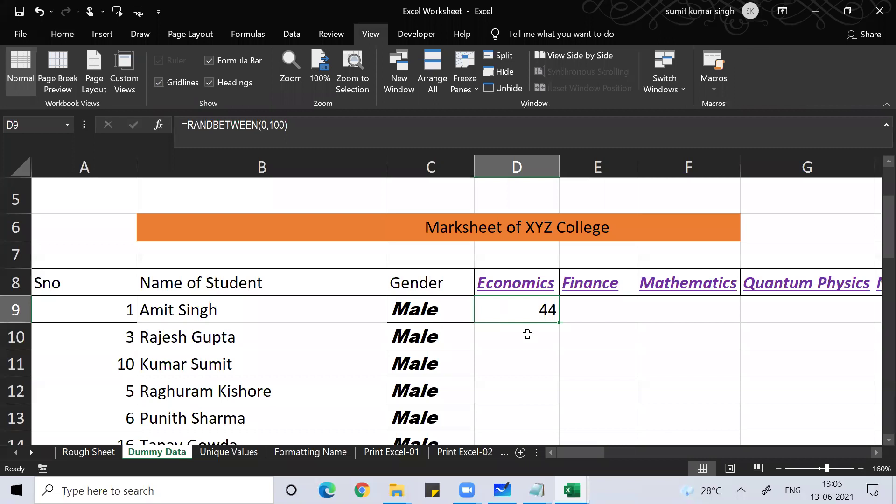
{"action": "key", "text": "Right"}
{"action": "key", "text": "Right"}
{"action": "key", "text": "Right"}
{"action": "key", "text": "Right"}
{"action": "key", "text": "Right"}
{"action": "key", "text": "Right"}
{"action": "key", "text": "Right"}
{"action": "key", "text": "Right"}
{"action": "key", "text": "Right"}
{"action": "key", "text": "Right"}
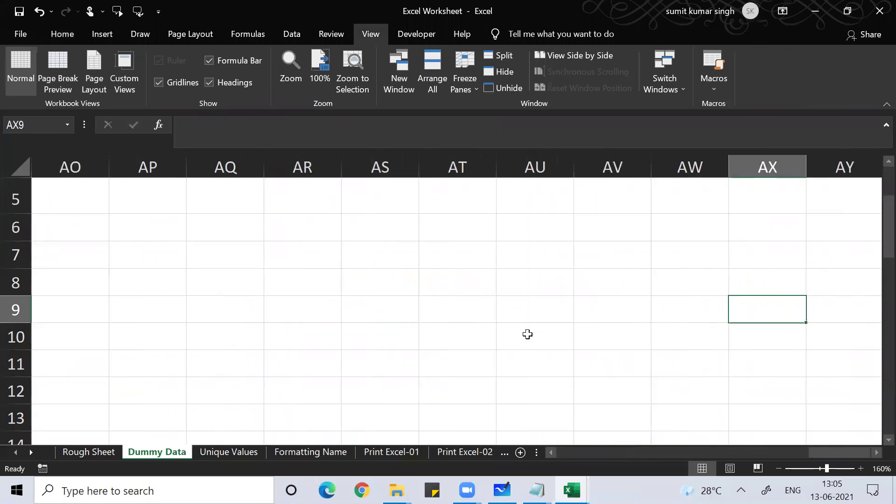
{"action": "key", "text": "Left"}
{"action": "key", "text": "Left"}
{"action": "key", "text": "Left"}
{"action": "key", "text": "Left"}
{"action": "key", "text": "Left"}
{"action": "key", "text": "Left"}
{"action": "key", "text": "Left"}
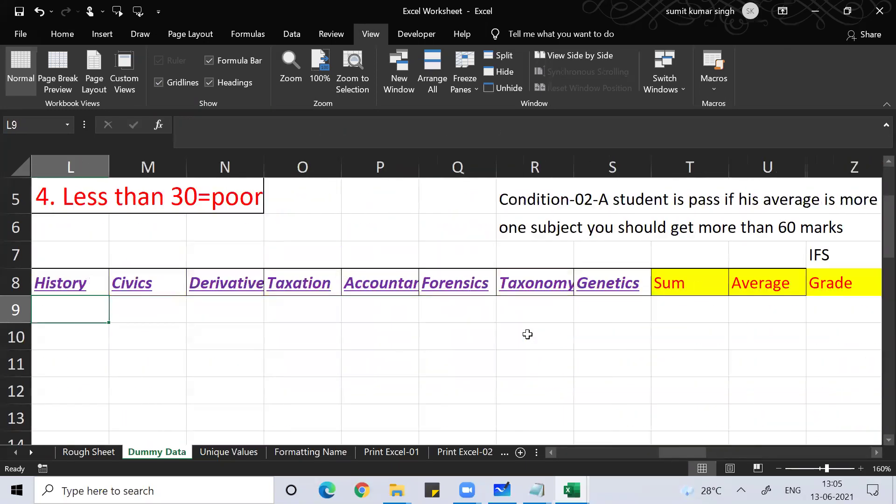
{"action": "key", "text": "Left"}
{"action": "key", "text": "Left"}
{"action": "key", "text": "Left"}
{"action": "key", "text": "Right"}
{"action": "key", "text": "Right"}
{"action": "key", "text": "Right"}
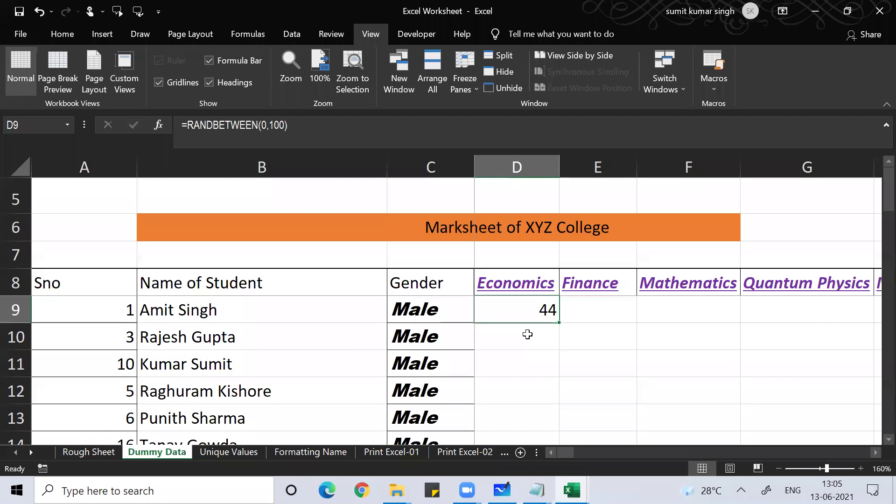
{"action": "key", "text": "ctrl+c"}
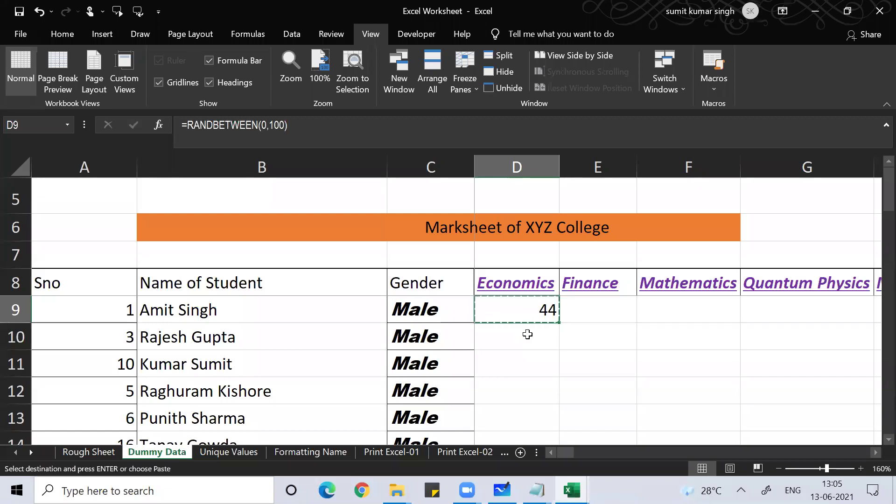
Paste the RANDBETWEEN(0,100) formula into D9:S38 for every student and subject.
{"action": "left_click_drag", "start_coordinate": [527, 334], "coordinate": [528, 334]}
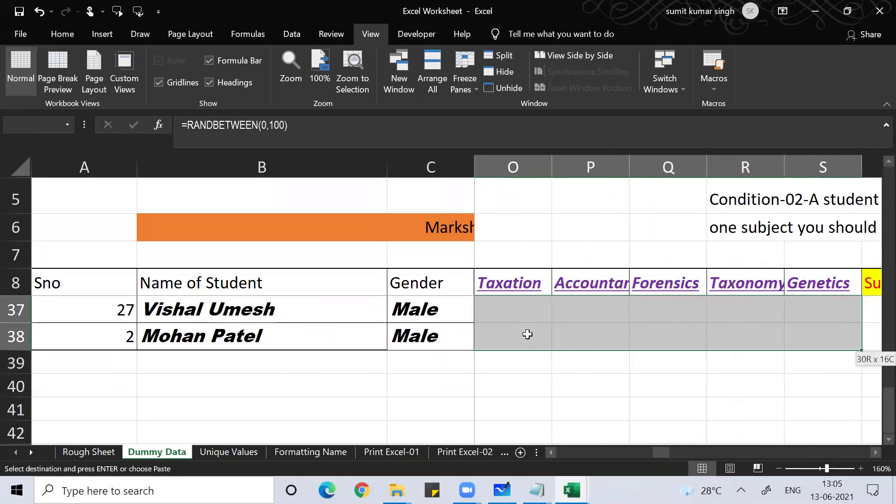
{"action": "left_click_drag", "start_coordinate": [527, 335], "coordinate": [528, 335]}
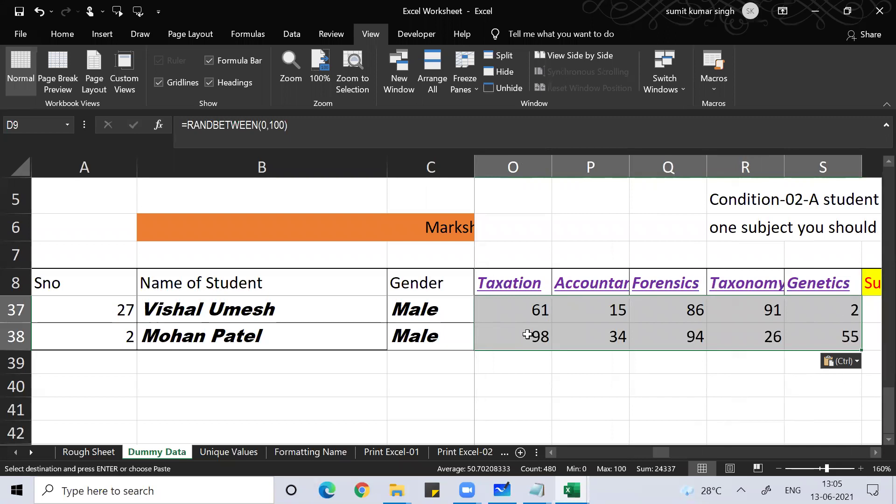
{"action": "left_click", "coordinate": [527, 334]}
{"action": "key", "text": "Up"}
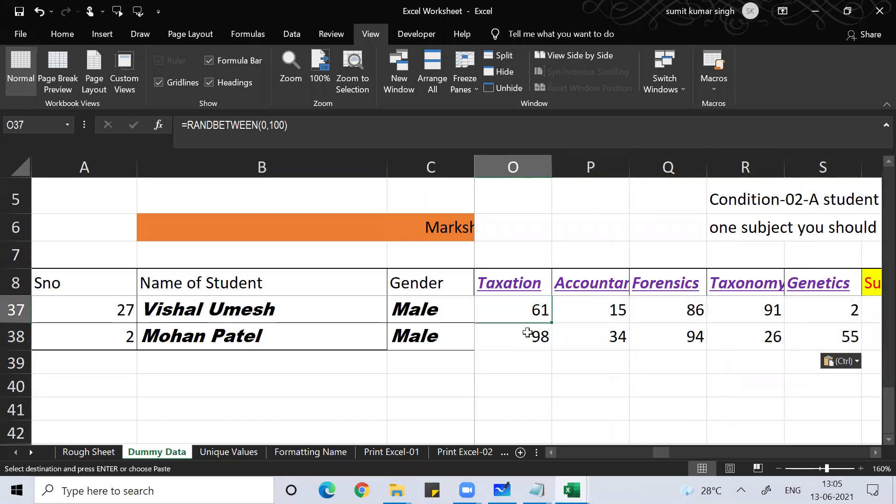
{"action": "key", "text": "Up"}
{"action": "key", "text": "Up"}
{"action": "key", "text": "Up"}
{"action": "key", "text": "Up"}
{"action": "key", "text": "Up"}
{"action": "key", "text": "Up"}
{"action": "key", "text": "Up"}
{"action": "key", "text": "Up"}
{"action": "key", "text": "Up"}
{"action": "key", "text": "Down"}
{"action": "key", "text": "Down"}
{"action": "key", "text": "Down"}
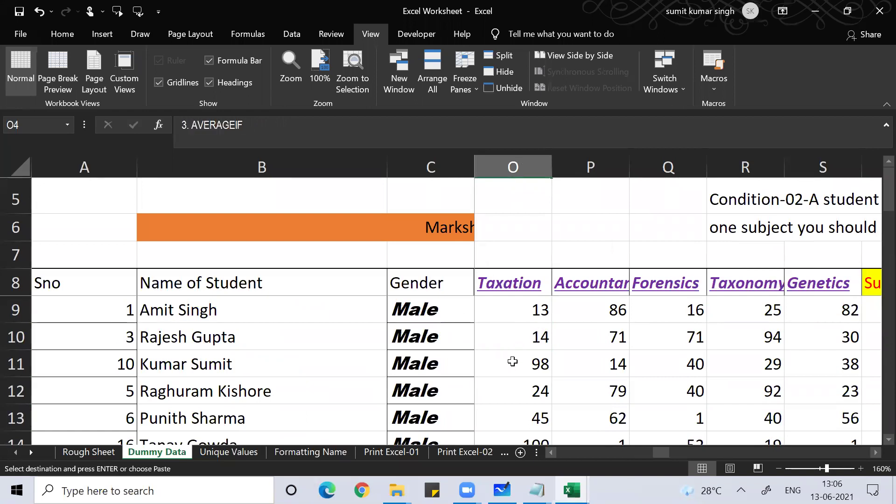
Cancel the pending copy and re-enter the D11 formula so the scores regenerate.
{"action": "left_click", "coordinate": [512, 362]}
{"action": "key", "text": "Left"}
{"action": "key", "text": "Left"}
{"action": "key", "text": "Left"}
{"action": "key", "text": "Left"}
{"action": "key", "text": "Left"}
{"action": "key", "text": "Left"}
{"action": "key", "text": "Left"}
{"action": "key", "text": "Left"}
{"action": "key", "text": "Right"}
{"action": "key", "text": "Right"}
{"action": "key", "text": "Right"}
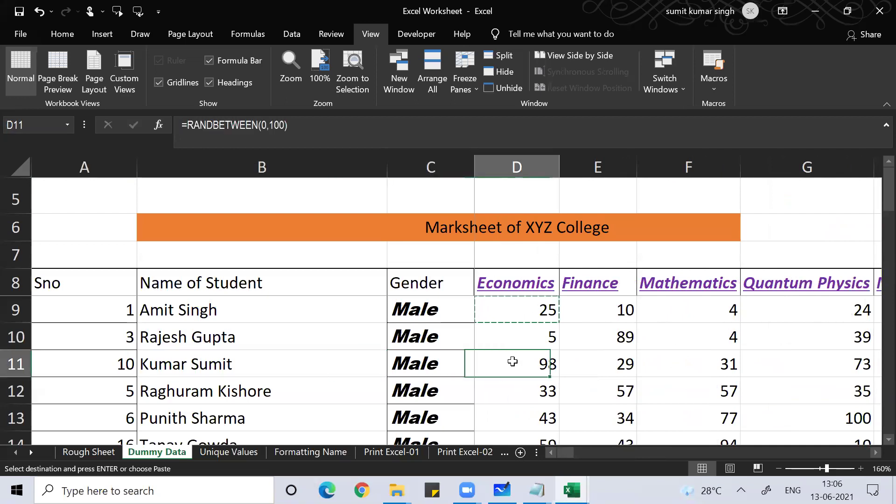
{"action": "key", "text": "Escape"}
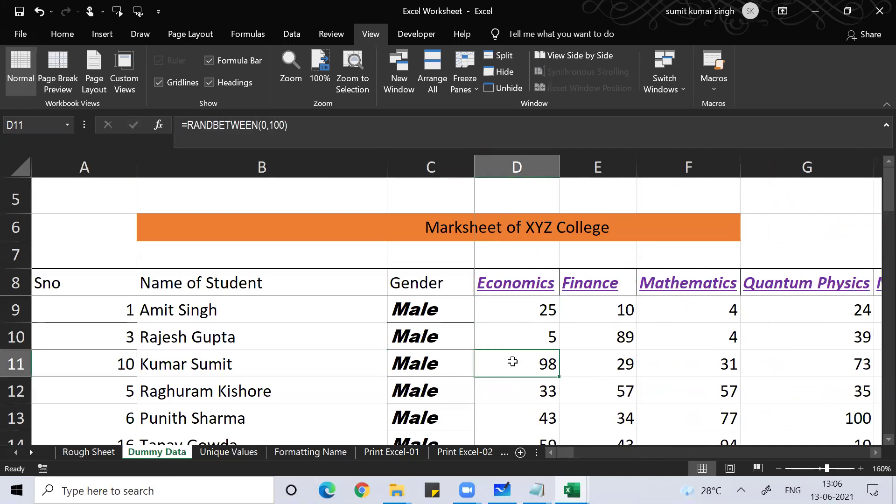
{"action": "key", "text": "F2"}
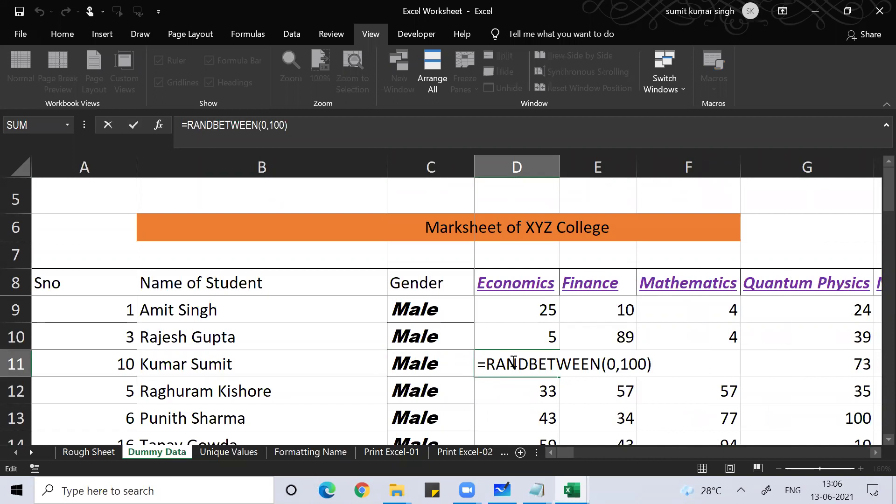
{"action": "key", "text": "Return"}
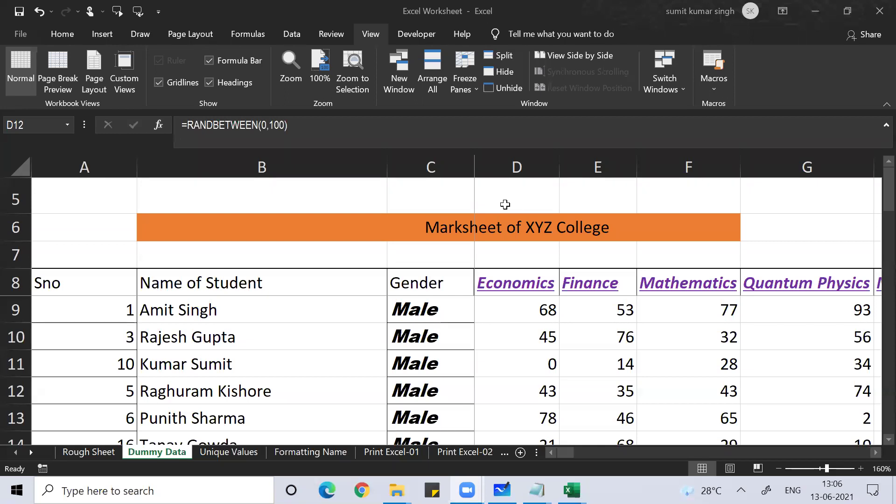
Enter test text 'k' in the blank cell above Zoology to force recalculation.
{"action": "left_click", "coordinate": [676, 326]}
{"action": "left_click", "coordinate": [582, 341]}
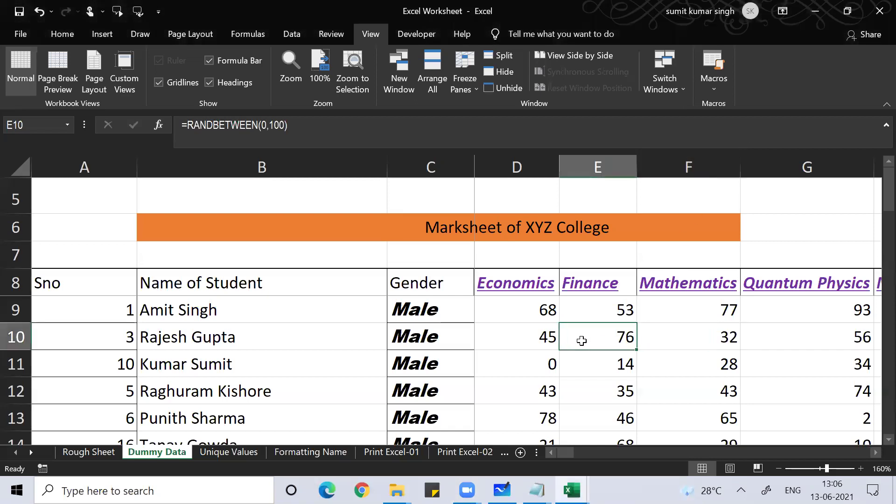
{"action": "key", "text": "Right"}
{"action": "key", "text": "Right"}
{"action": "key", "text": "Right"}
{"action": "key", "text": "Right"}
{"action": "key", "text": "Right"}
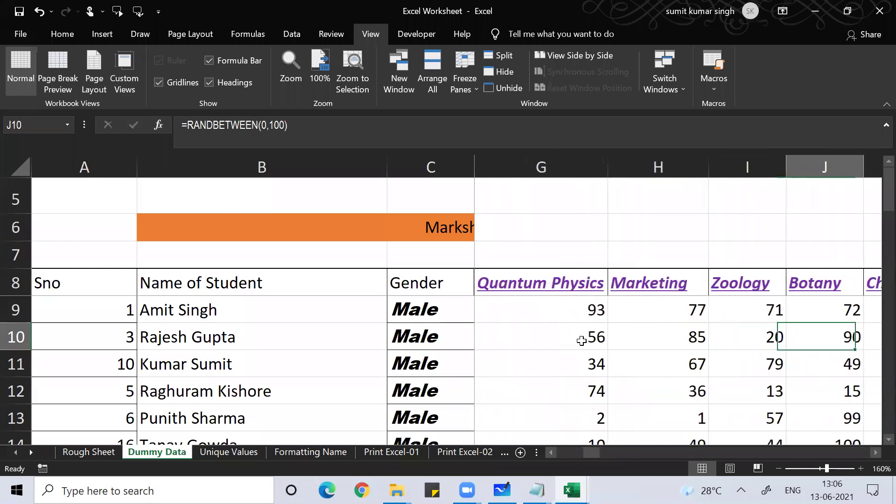
{"action": "key", "text": "Up"}
Overwrite the test cell with 'j', then 'gh', regenerating the scores each time.
{"action": "key", "text": "Up"}
{"action": "key", "text": "Up"}
{"action": "key", "text": "Left"}
{"action": "type", "text": "k"}
{"action": "key", "text": "Return"}
{"action": "key", "text": "Up"}
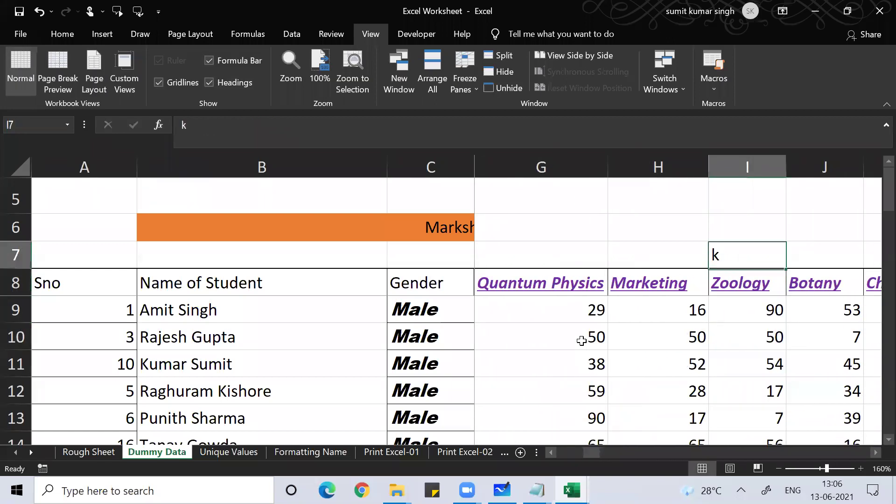
{"action": "type", "text": "j"}
{"action": "key", "text": "Return"}
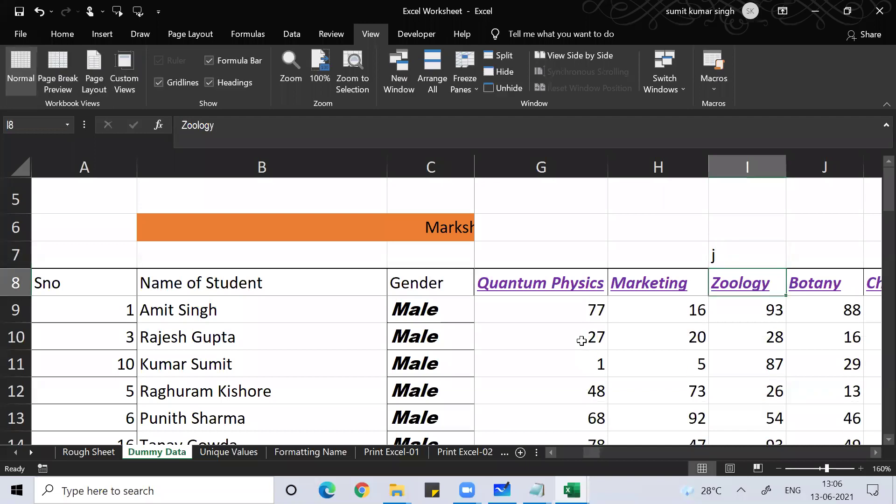
{"action": "key", "text": "Up"}
{"action": "type", "text": "gh"}
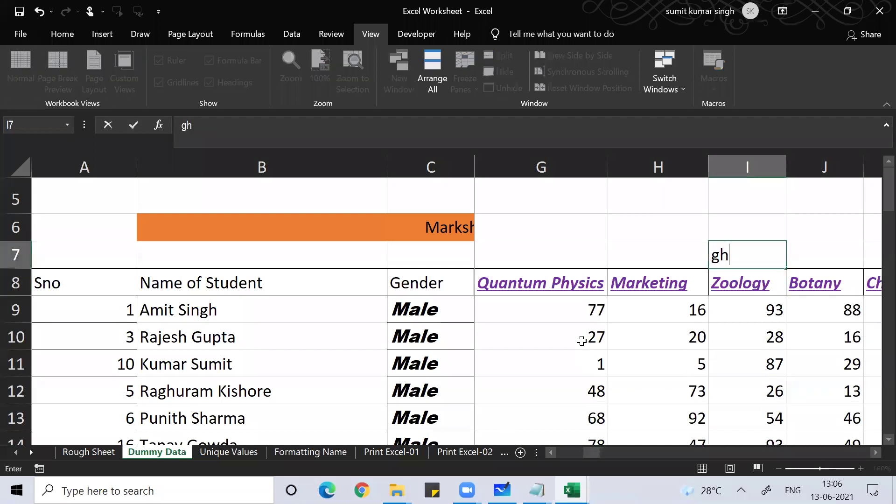
{"action": "key", "text": "Return"}
{"action": "key", "text": "Up"}
Clear the test text above Zoology and move along row 9 toward the Sum column.
{"action": "key", "text": "Delete"}
{"action": "key", "text": "Down"}
{"action": "key", "text": "Down"}
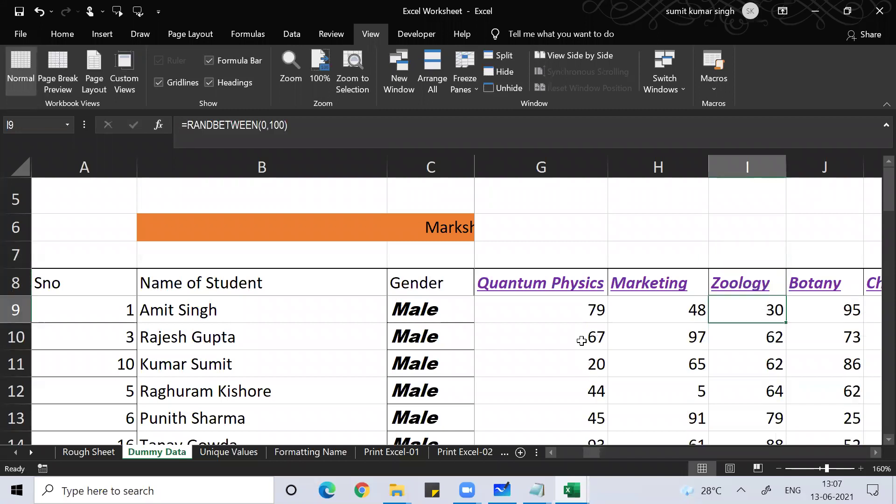
{"action": "key", "text": "Down"}
{"action": "key", "text": "Left"}
{"action": "key", "text": "Up"}
{"action": "key", "text": "Left"}
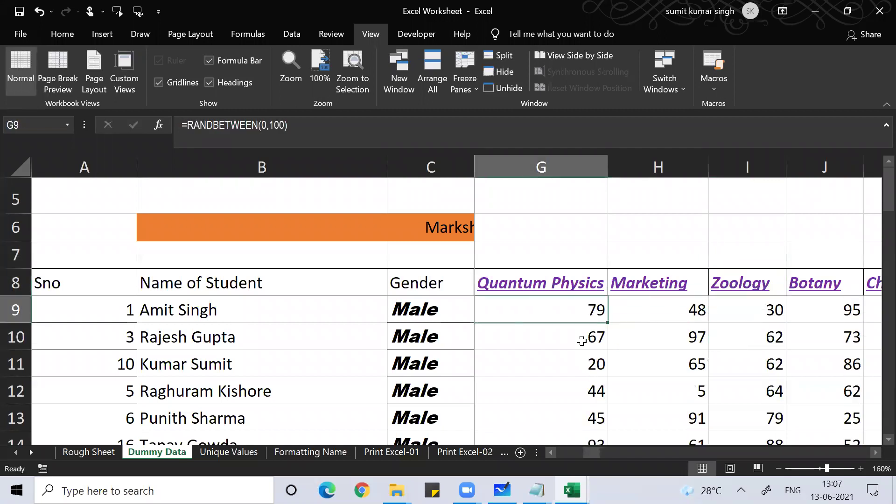
{"action": "key", "text": "Home"}
{"action": "key", "text": "Right"}
{"action": "key", "text": "Right"}
{"action": "key", "text": "Right"}
{"action": "key", "text": "Right"}
{"action": "key", "text": "Right"}
{"action": "key", "text": "Right"}
{"action": "key", "text": "Right"}
{"action": "key", "text": "Right"}
{"action": "key", "text": "Right"}
{"action": "key", "text": "Right"}
{"action": "key", "text": "Right"}
{"action": "key", "text": "Right"}
{"action": "key", "text": "Right"}
{"action": "key", "text": "Right"}
{"action": "key", "text": "Right"}
{"action": "key", "text": "Right"}
{"action": "key", "text": "Right"}
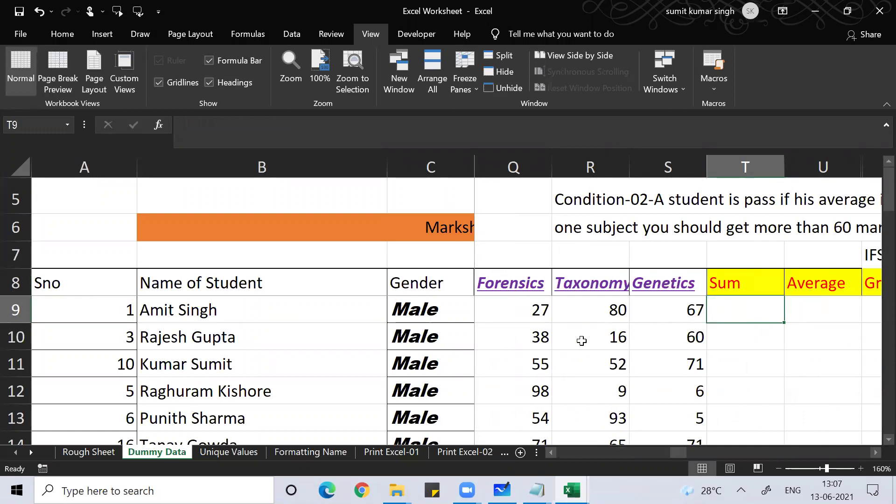
Total each student's marks with =SUM(D9:S9) in T9, filled down the Sum column.
{"action": "type", "text": "="}
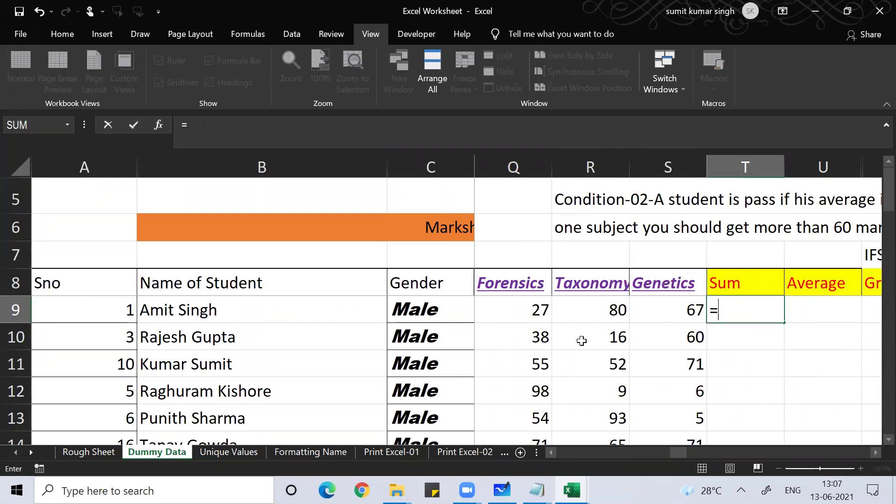
{"action": "type", "text": "sum("}
{"action": "key", "text": "Left"}
{"action": "key", "text": "shift+Left"}
{"action": "key", "text": "shift+Left"}
{"action": "key", "text": "shift+Left"}
{"action": "key", "text": "shift+Left"}
{"action": "key", "text": "shift+Left"}
{"action": "key", "text": "shift+Left"}
{"action": "key", "text": "shift+Left"}
{"action": "key", "text": "shift+Right"}
{"action": "key", "text": "shift+Right"}
{"action": "key", "text": "shift+Right"}
{"action": "key", "text": "shift+Right"}
{"action": "key", "text": "shift+Left"}
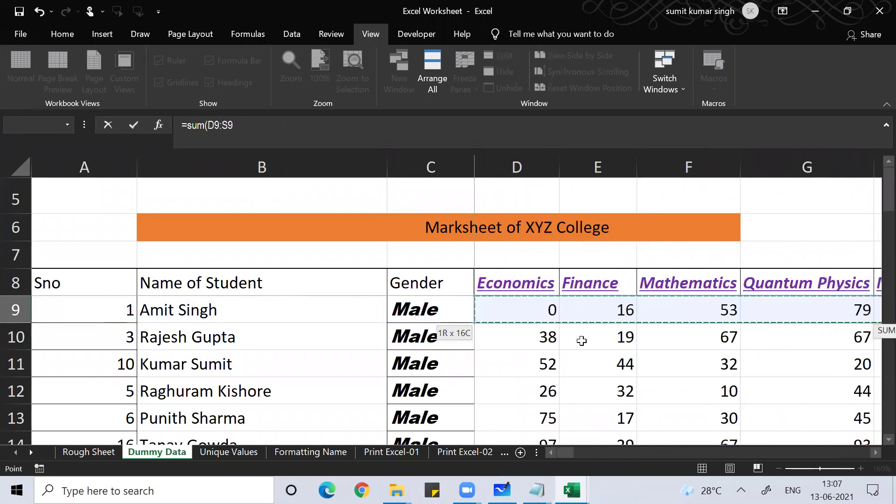
{"action": "key", "text": "Return"}
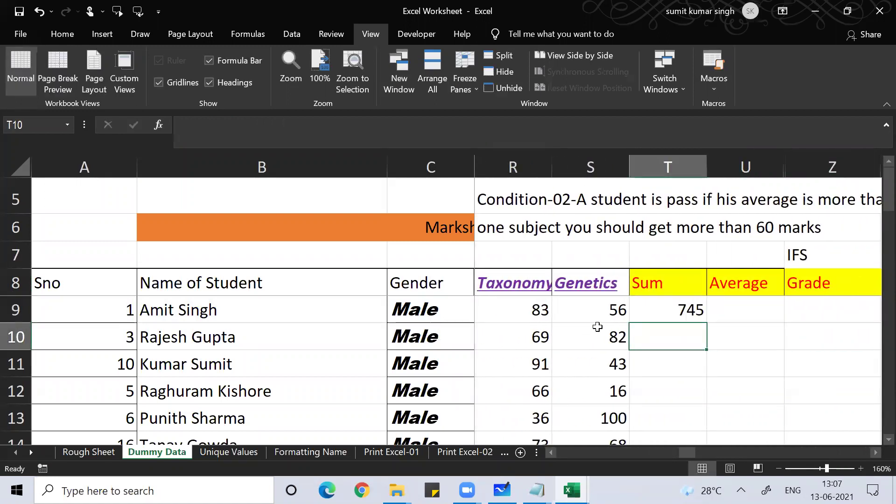
{"action": "left_click", "coordinate": [650, 310]}
{"action": "double_click", "coordinate": [706, 324]}
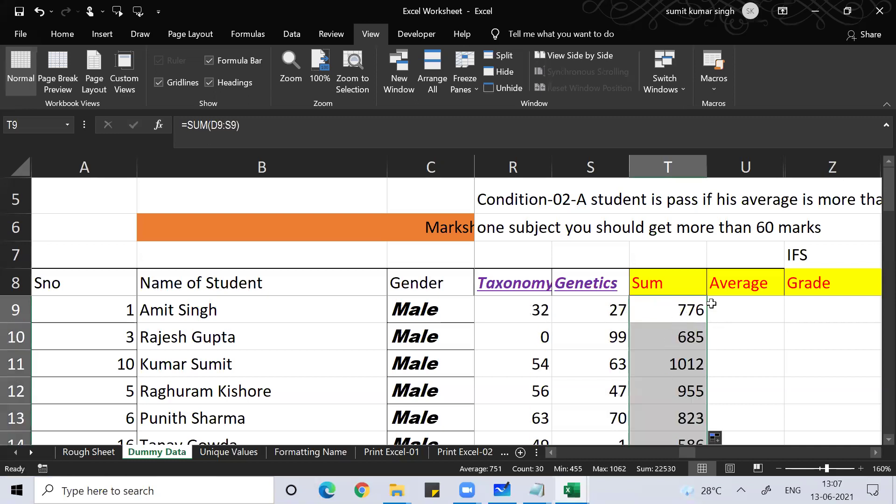
Enter =AVERAGE(T9/16) in U9, giving the first student's average of 50.9375.
{"action": "left_click", "coordinate": [714, 304]}
{"action": "type", "text": "="}
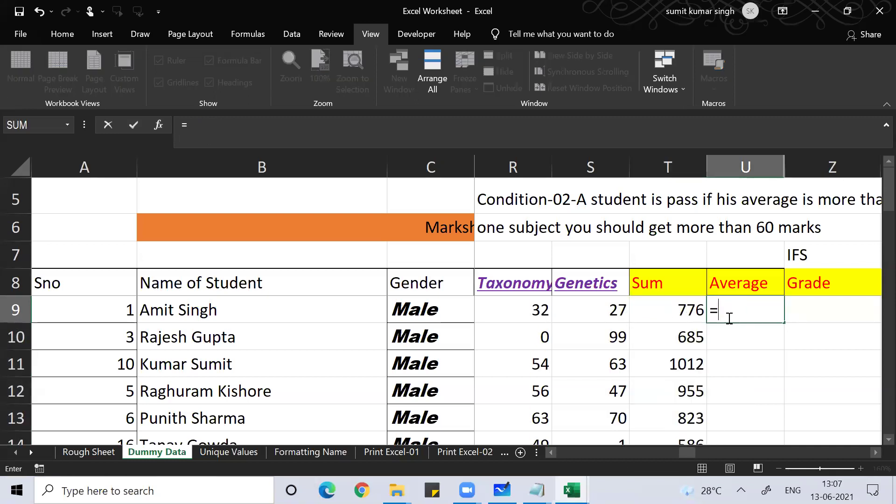
{"action": "type", "text": "avearge"}
{"action": "key", "text": "BackSpace"}
{"action": "key", "text": "BackSpace"}
{"action": "key", "text": "BackSpace"}
{"action": "key", "text": "BackSpace"}
{"action": "type", "text": "r"}
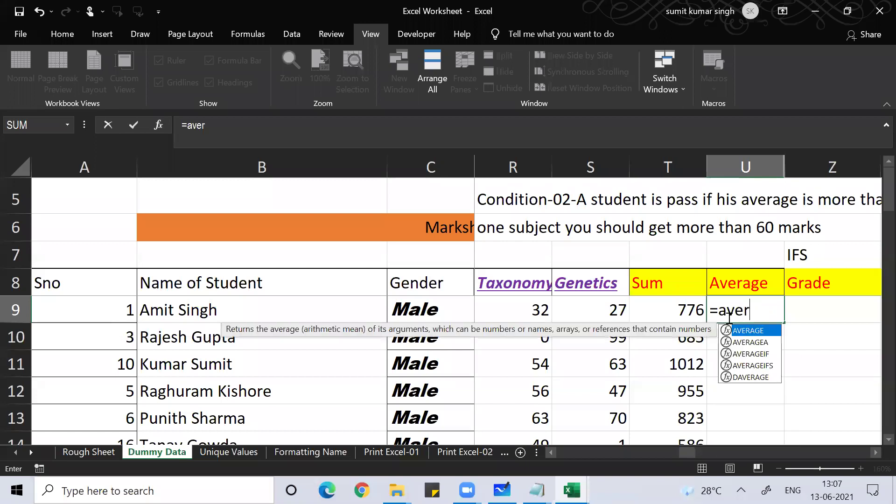
{"action": "type", "text": "age("}
{"action": "key", "text": "Left"}
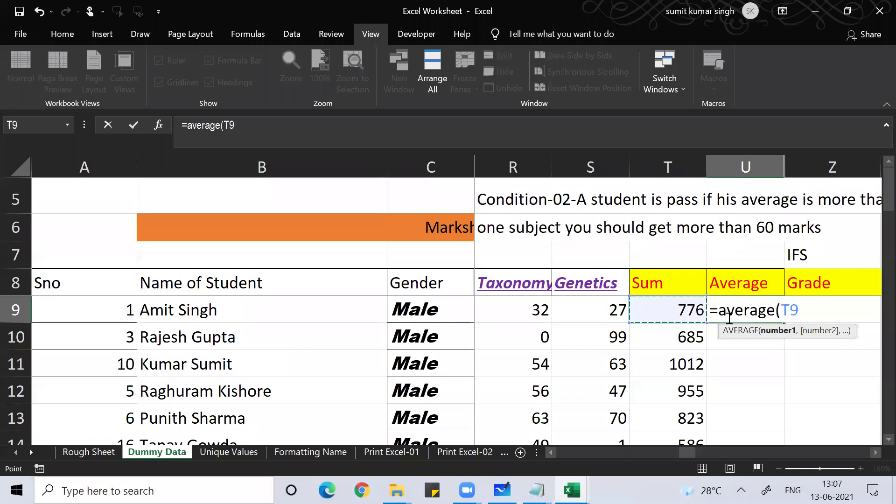
{"action": "type", "text": "/16)"}
{"action": "key", "text": "Return"}
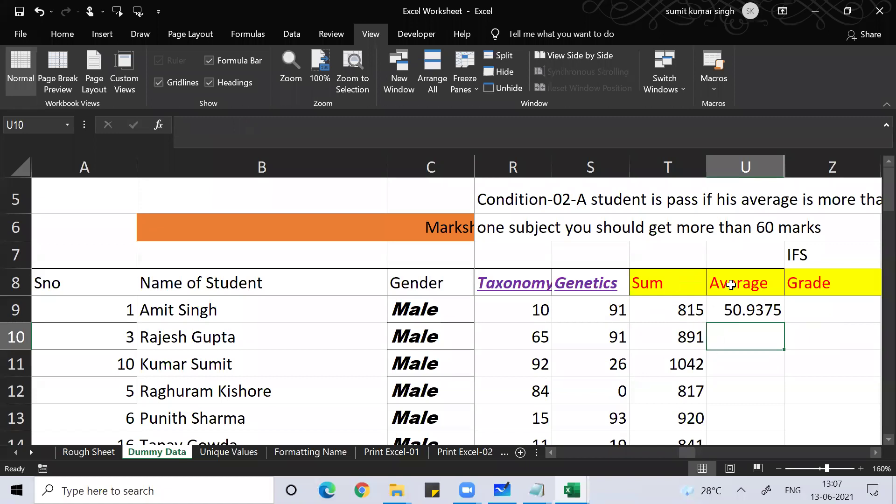
{"action": "left_click", "coordinate": [600, 306]}
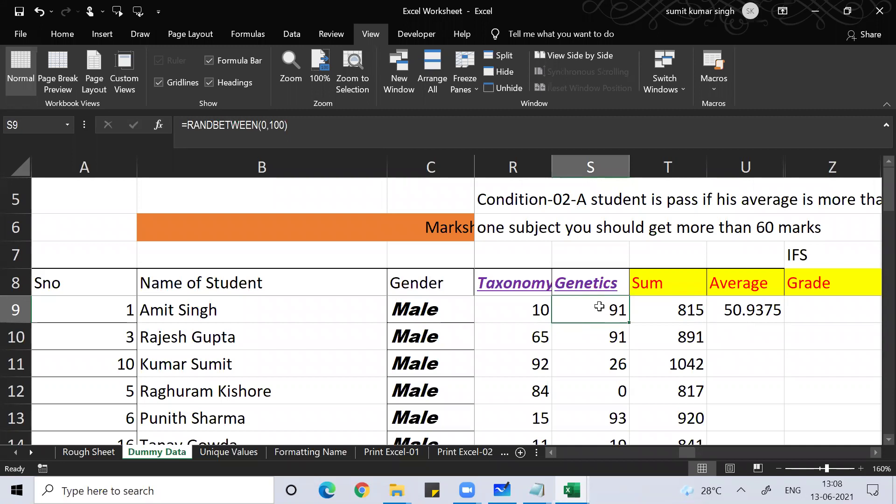
Browse across row 9's subject marks and up and down the Economics column.
{"action": "key", "text": "Left"}
{"action": "key", "text": "Left"}
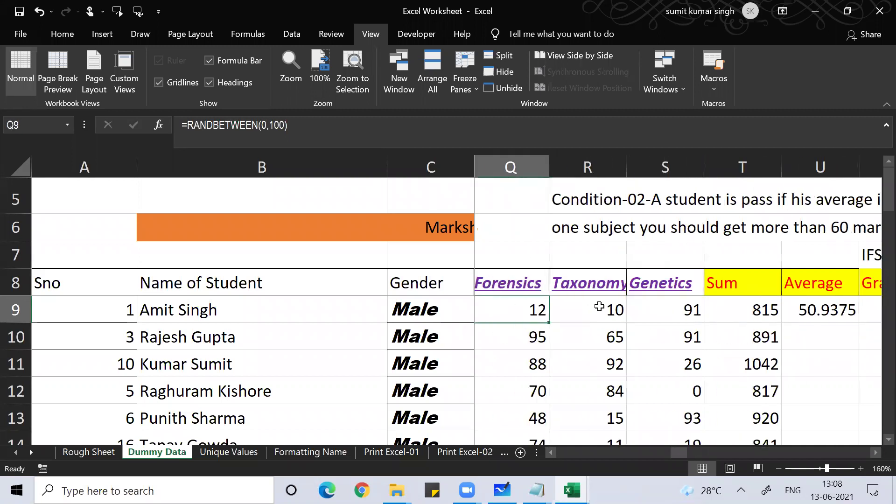
{"action": "key", "text": "Left"}
{"action": "key", "text": "Left"}
{"action": "key", "text": "Left"}
{"action": "key", "text": "Left"}
{"action": "key", "text": "Left"}
{"action": "key", "text": "Left"}
{"action": "key", "text": "Right"}
{"action": "key", "text": "Right"}
{"action": "key", "text": "Right"}
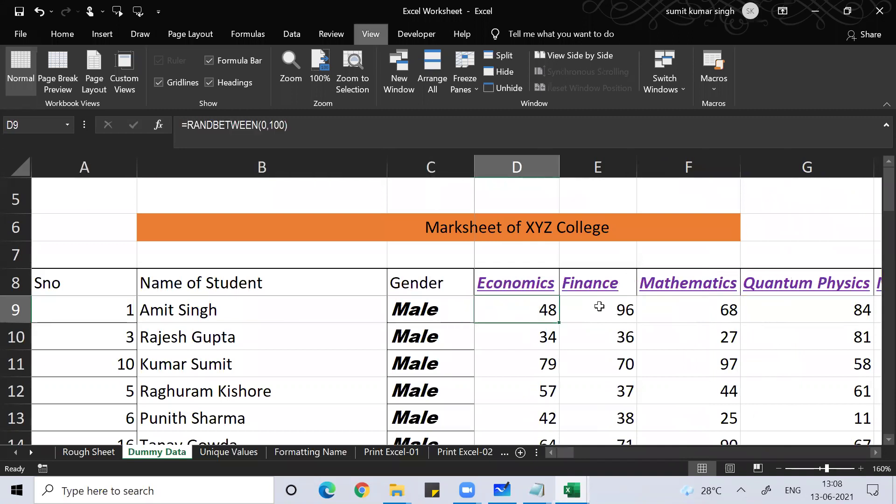
{"action": "key", "text": "Right"}
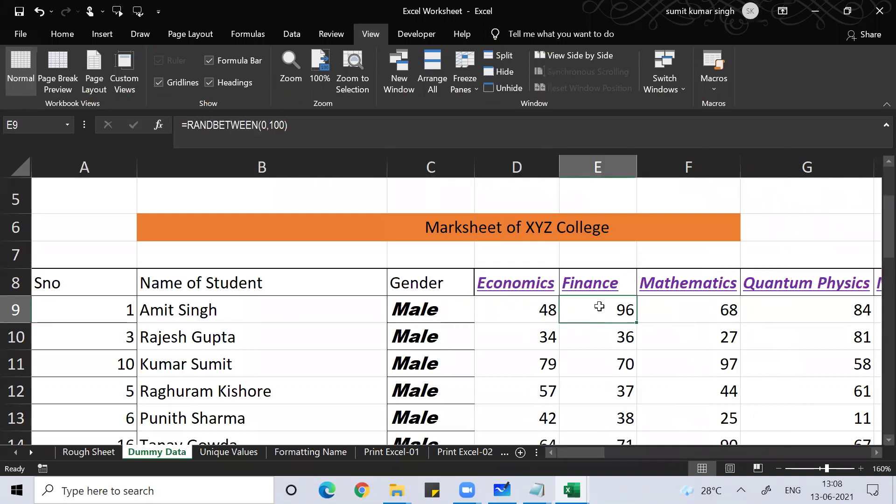
{"action": "key", "text": "Right"}
{"action": "key", "text": "Right"}
{"action": "key", "text": "Right"}
{"action": "key", "text": "Left"}
{"action": "key", "text": "Left"}
{"action": "key", "text": "Left"}
{"action": "key", "text": "Left"}
{"action": "key", "text": "Left"}
{"action": "key", "text": "Left"}
{"action": "key", "text": "Left"}
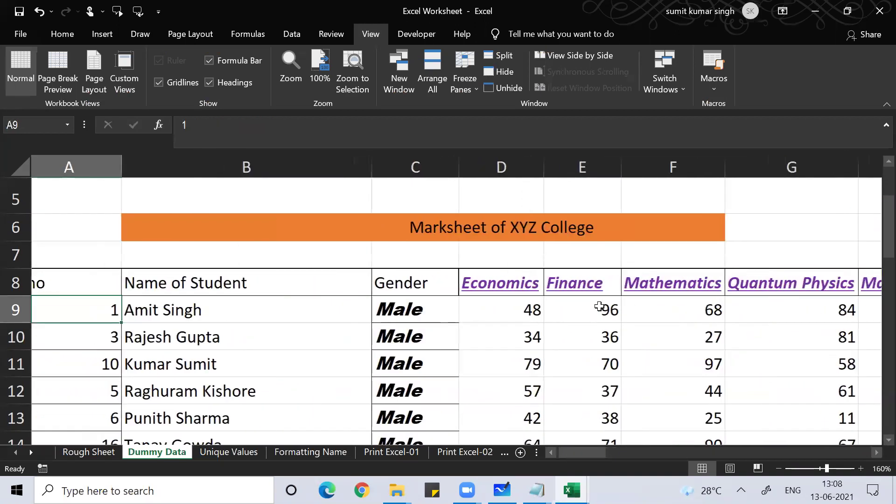
{"action": "key", "text": "Right"}
{"action": "key", "text": "Right"}
{"action": "key", "text": "Right"}
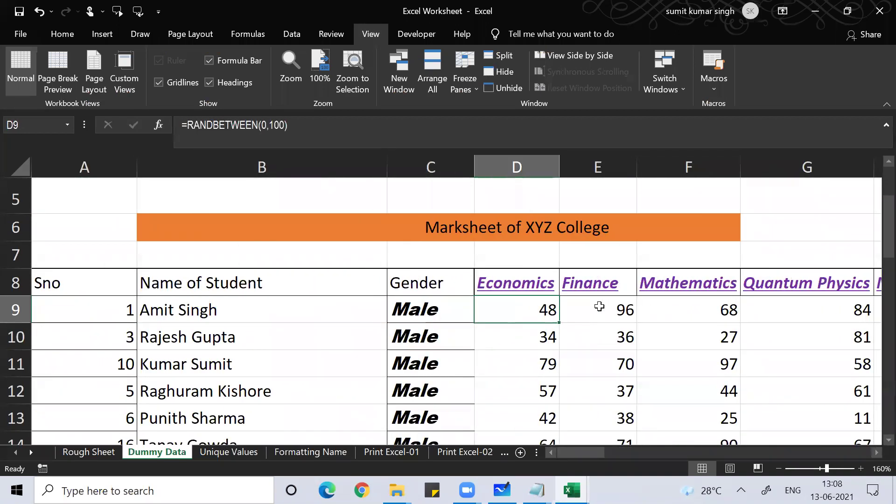
{"action": "key", "text": "Down"}
{"action": "key", "text": "Down"}
{"action": "key", "text": "Down"}
{"action": "key", "text": "Down"}
{"action": "key", "text": "Down"}
{"action": "key", "text": "Down"}
{"action": "key", "text": "Down"}
{"action": "key", "text": "Down"}
{"action": "key", "text": "Down"}
{"action": "key", "text": "Down"}
{"action": "key", "text": "Right"}
{"action": "key", "text": "Right"}
{"action": "key", "text": "Right"}
{"action": "key", "text": "Right"}
{"action": "key", "text": "Right"}
{"action": "key", "text": "Right"}
{"action": "key", "text": "Right"}
{"action": "key", "text": "Right"}
{"action": "key", "text": "Right"}
{"action": "key", "text": "Right"}
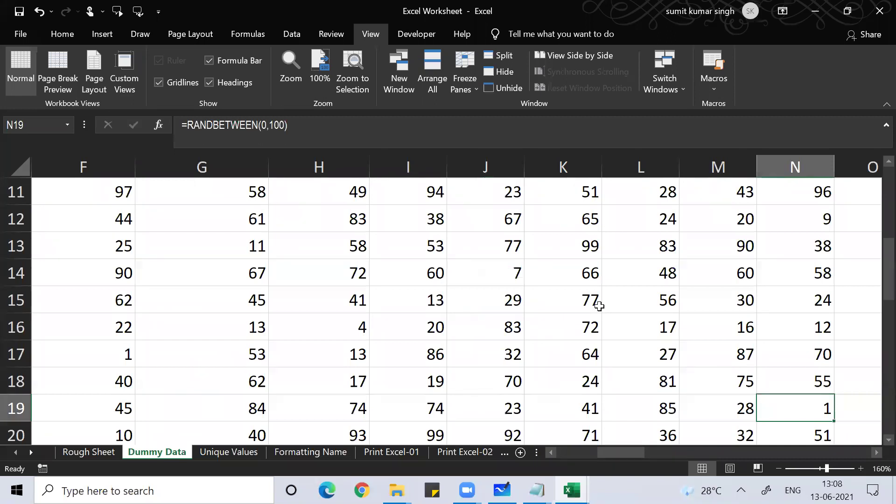
{"action": "key", "text": "Left"}
{"action": "key", "text": "Left"}
{"action": "key", "text": "Left"}
{"action": "key", "text": "Left"}
{"action": "key", "text": "Left"}
{"action": "key", "text": "Left"}
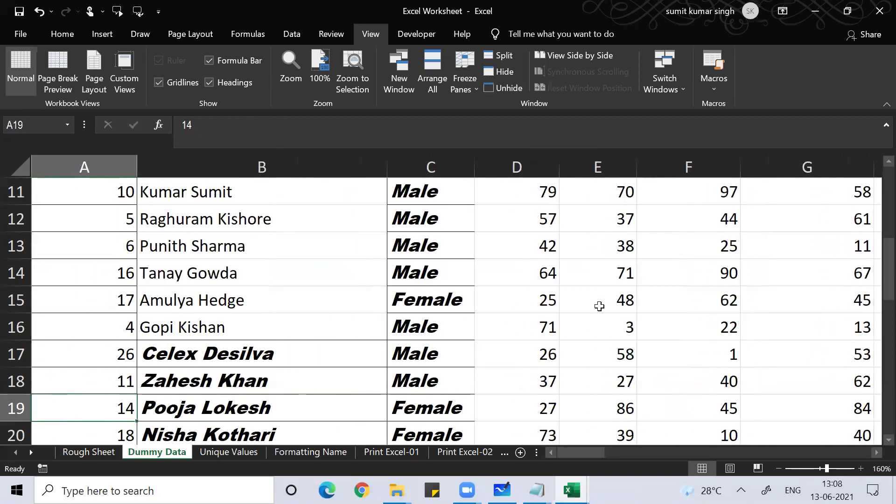
{"action": "key", "text": "Right"}
{"action": "key", "text": "Right"}
{"action": "key", "text": "Right"}
{"action": "key", "text": "Up"}
{"action": "key", "text": "Up"}
{"action": "key", "text": "Up"}
{"action": "key", "text": "Up"}
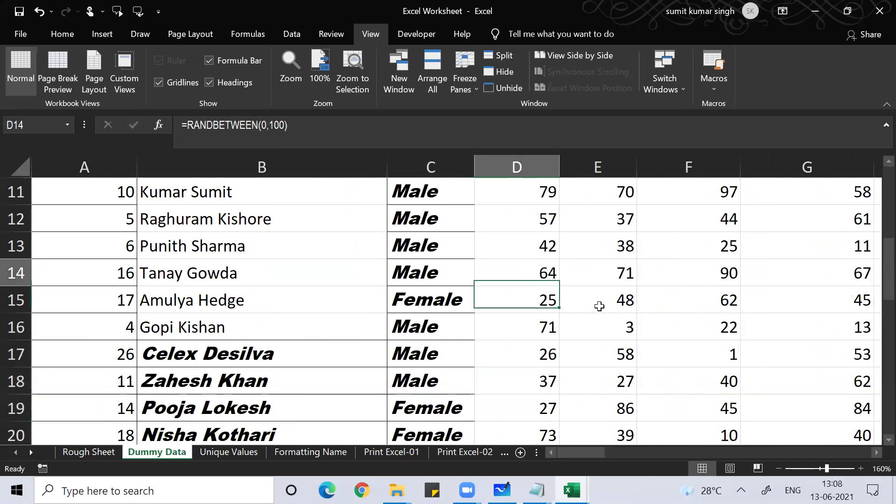
{"action": "key", "text": "ctrl+Up"}
{"action": "key", "text": "ctrl+Up"}
{"action": "key", "text": "Down"}
{"action": "key", "text": "Down"}
{"action": "key", "text": "Down"}
{"action": "key", "text": "Down"}
{"action": "key", "text": "Down"}
{"action": "key", "text": "Down"}
{"action": "key", "text": "Up"}
{"action": "key", "text": "Up"}
{"action": "key", "text": "Up"}
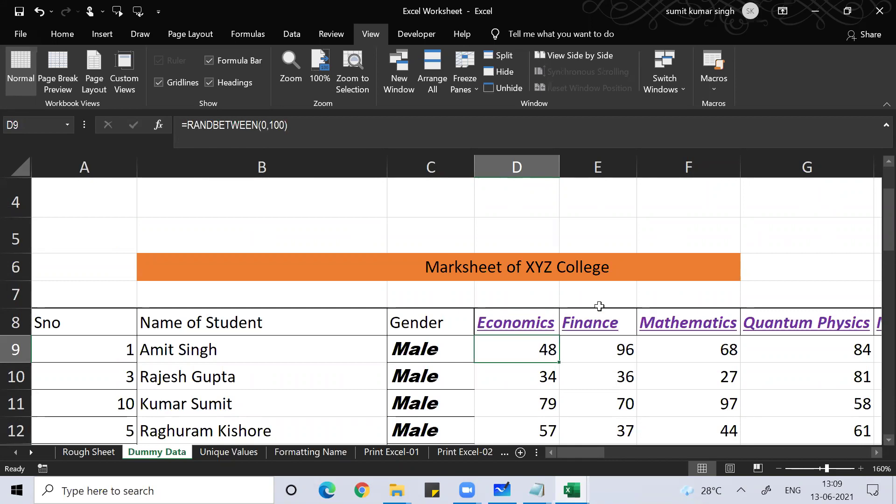
Handwrite the note 'Contrl+c. Alt+E+S+V' in row 4 above the marksheet title.
{"action": "mouse_move", "coordinate": [236, 211]}
{"action": "left_mouse_down"}
{"action": "mouse_move", "coordinate": [233, 230]}
{"action": "mouse_move", "coordinate": [268, 221]}
{"action": "mouse_move", "coordinate": [288, 203]}
{"action": "mouse_move", "coordinate": [294, 220]}
{"action": "left_mouse_up"}
{"action": "mouse_move", "coordinate": [295, 213]}
{"action": "left_mouse_down"}
{"action": "mouse_move", "coordinate": [308, 211]}
{"action": "mouse_move", "coordinate": [305, 218]}
{"action": "left_mouse_up"}
{"action": "left_click", "coordinate": [337, 215]}
{"action": "mouse_move", "coordinate": [327, 206]}
{"action": "left_mouse_down"}
{"action": "mouse_move", "coordinate": [319, 217]}
{"action": "mouse_move", "coordinate": [405, 218]}
{"action": "left_mouse_up"}
{"action": "left_click_drag", "start_coordinate": [399, 205], "coordinate": [436, 206]}
{"action": "mouse_move", "coordinate": [427, 199]}
{"action": "left_mouse_down"}
{"action": "mouse_move", "coordinate": [427, 218]}
{"action": "mouse_move", "coordinate": [449, 207]}
{"action": "mouse_move", "coordinate": [462, 219]}
{"action": "left_mouse_up"}
{"action": "mouse_move", "coordinate": [468, 208]}
{"action": "left_mouse_down"}
{"action": "mouse_move", "coordinate": [478, 205]}
{"action": "mouse_move", "coordinate": [473, 214]}
{"action": "left_mouse_up"}
{"action": "mouse_move", "coordinate": [499, 196]}
{"action": "left_mouse_down"}
{"action": "mouse_move", "coordinate": [490, 215]}
{"action": "mouse_move", "coordinate": [514, 206]}
{"action": "left_mouse_up"}
{"action": "mouse_move", "coordinate": [508, 201]}
{"action": "left_mouse_down"}
{"action": "mouse_move", "coordinate": [507, 218]}
{"action": "mouse_move", "coordinate": [533, 201]}
{"action": "left_mouse_up"}
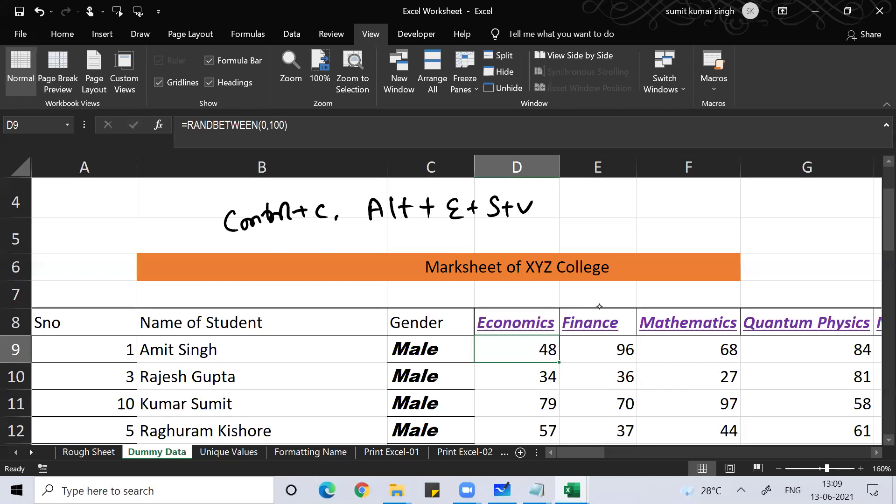
Copy the Economics mark formula in cell D9.
{"action": "left_click", "coordinate": [638, 392]}
{"action": "left_click", "coordinate": [514, 352]}
{"action": "key", "text": "ctrl+c"}
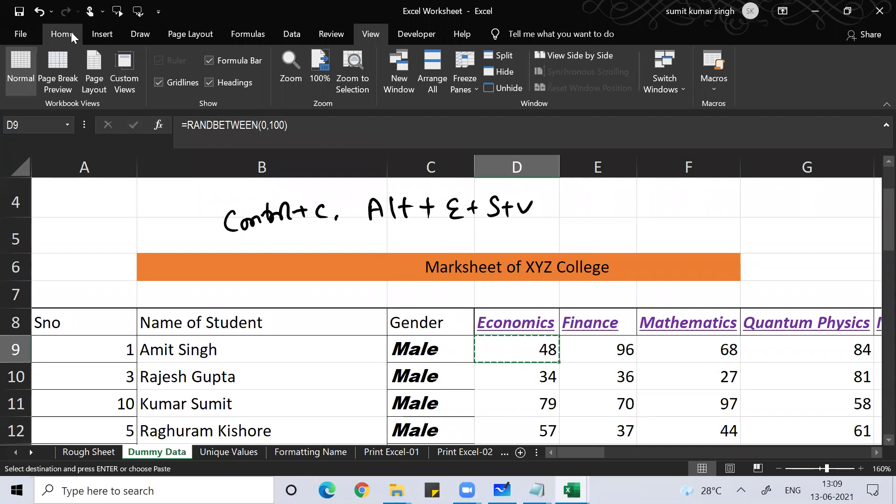
Paste D9 back over itself as Values, fixing it at 4, and clear the marquee.
{"action": "left_click", "coordinate": [62, 33]}
{"action": "left_click", "coordinate": [21, 87]}
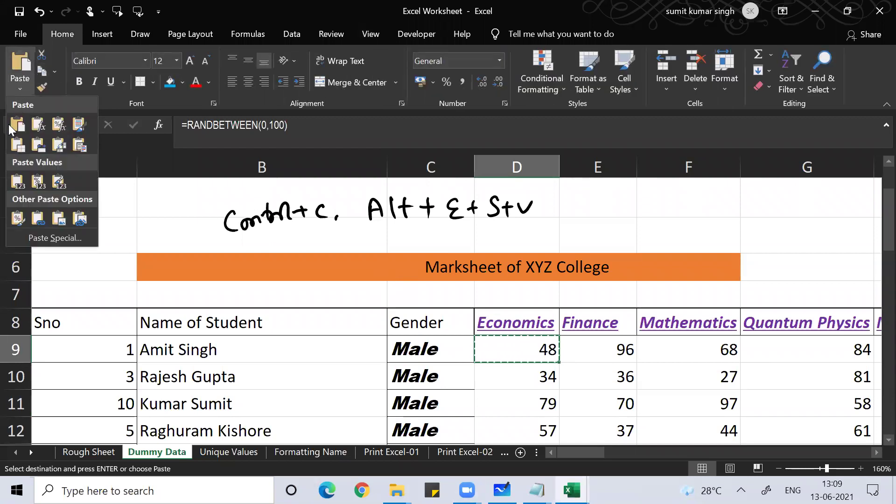
{"action": "left_click", "coordinate": [17, 181]}
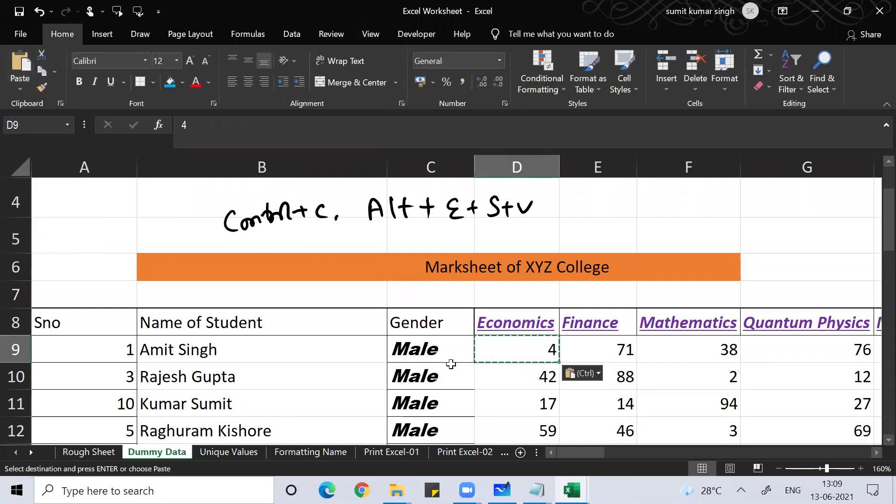
{"action": "left_click", "coordinate": [507, 376]}
{"action": "left_click", "coordinate": [511, 346]}
{"action": "key", "text": "Escape"}
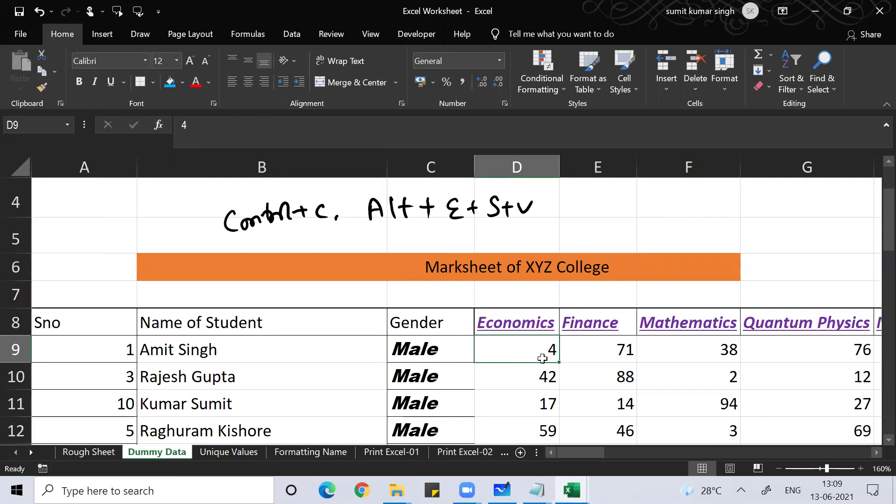
{"action": "key", "text": "Up"}
Copy the D9:G11 marks and paste them back as values using Alt+E+S+V.
{"action": "key", "text": "Down"}
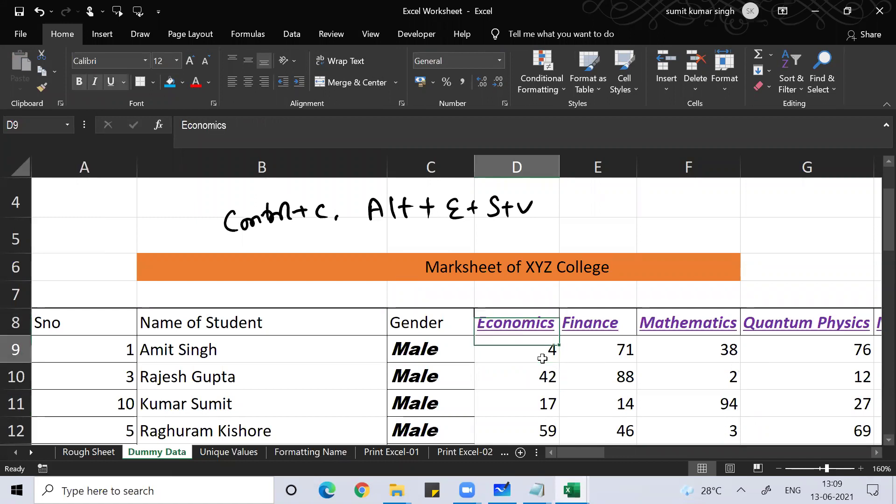
{"action": "key", "text": "shift+Down"}
{"action": "key", "text": "shift+Down"}
{"action": "key", "text": "shift+Right"}
{"action": "key", "text": "shift+Right"}
{"action": "key", "text": "shift+Right"}
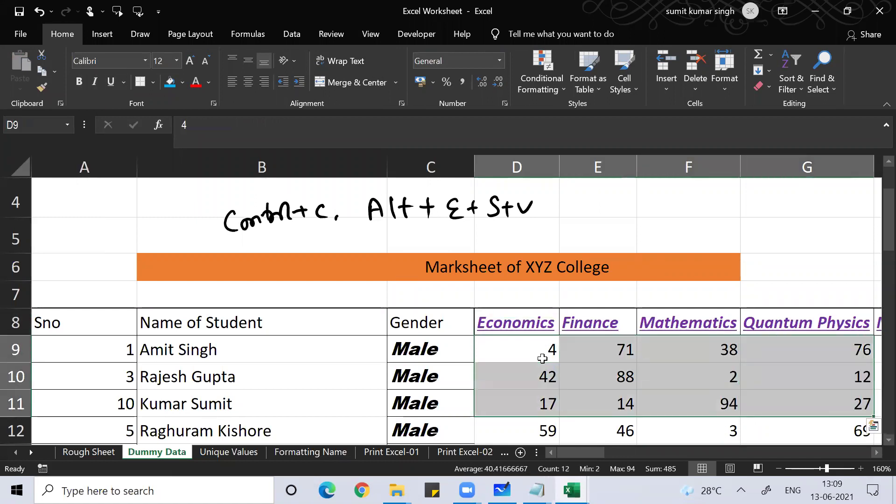
{"action": "key", "text": "ctrl+c"}
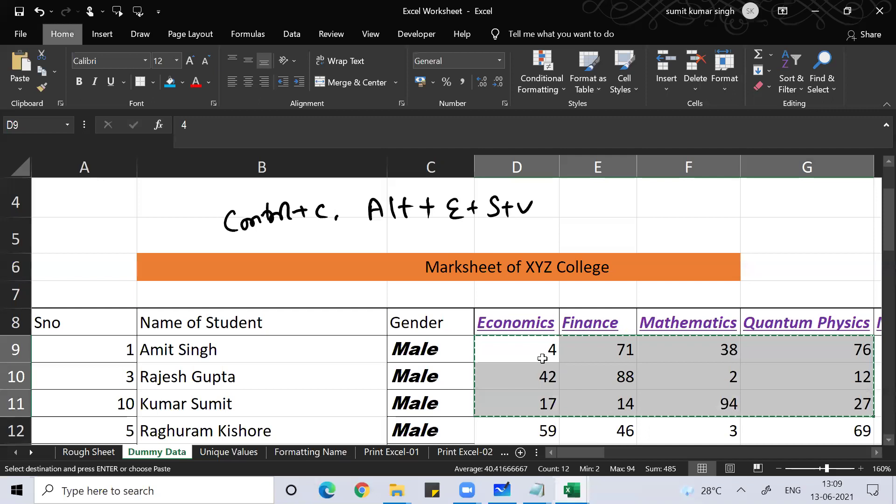
{"action": "key", "text": "alt+e"}
{"action": "key", "text": "s"}
{"action": "key", "text": "v"}
{"action": "key", "text": "Return"}
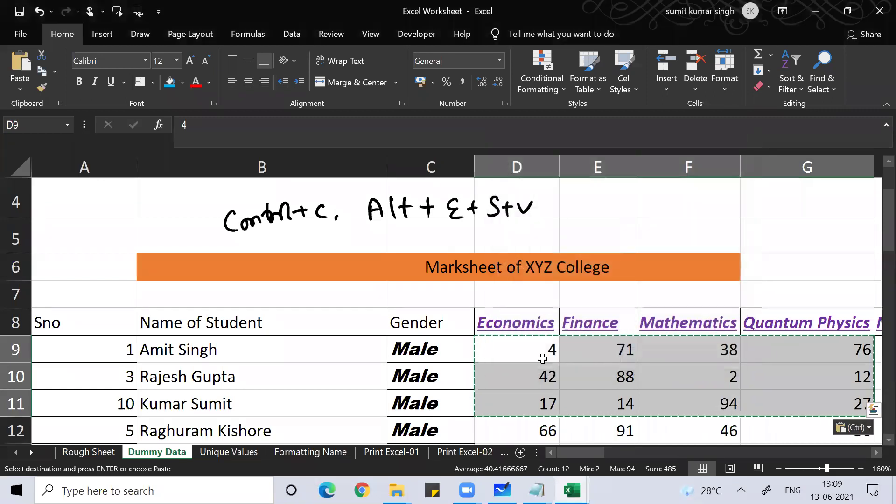
{"action": "key", "text": "Escape"}
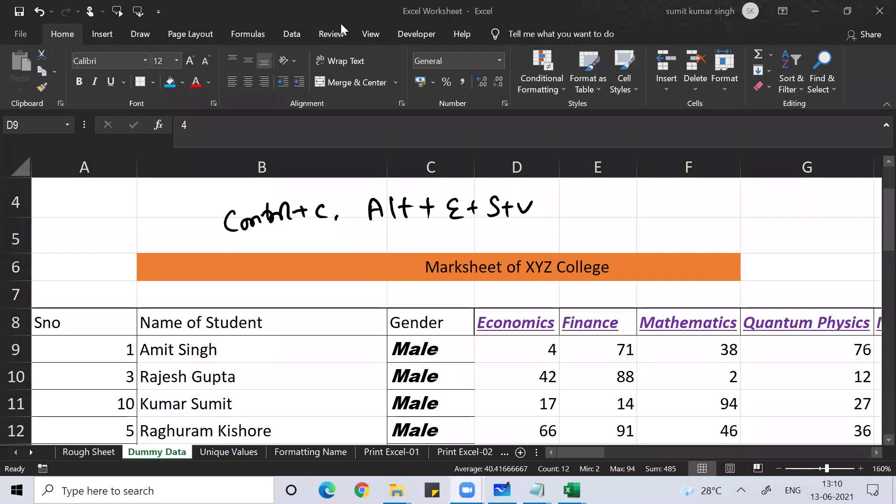
Copy all subject marks D9:S38 and paste them back as values with Alt+E+S+V.
{"action": "left_click", "coordinate": [503, 349]}
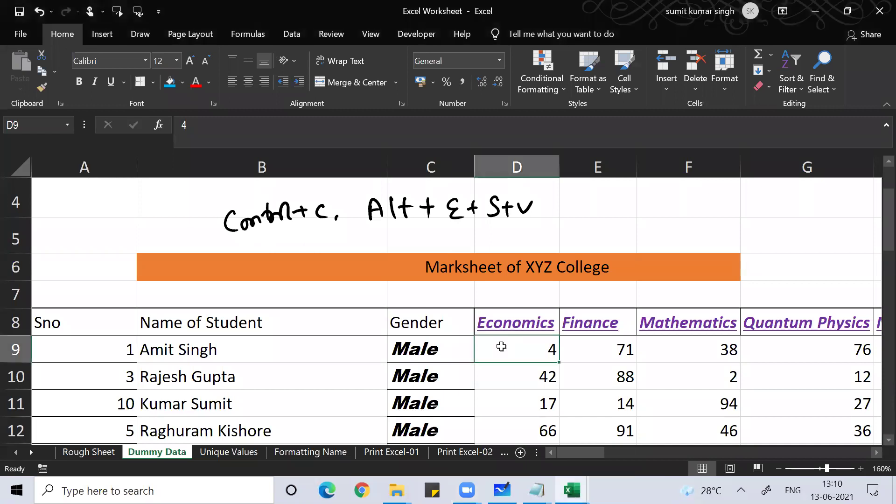
{"action": "key", "text": "ctrl+shift+Right"}
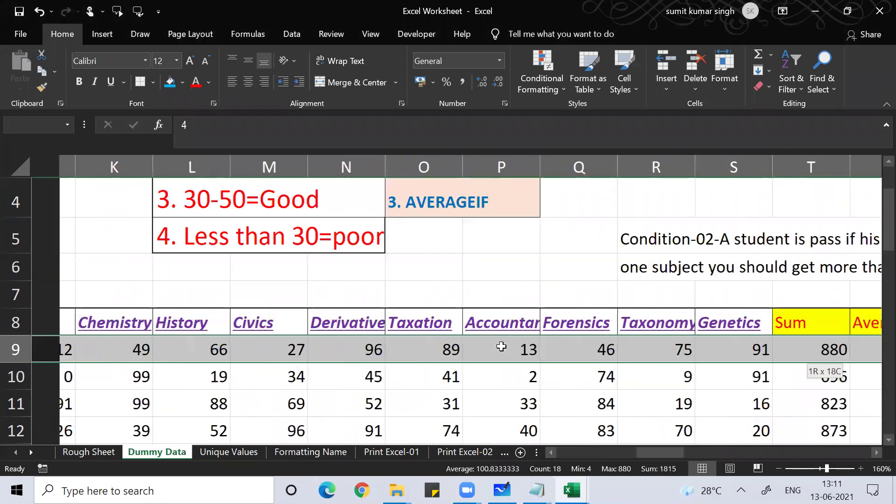
{"action": "key", "text": "shift+Left"}
{"action": "key", "text": "shift+Left"}
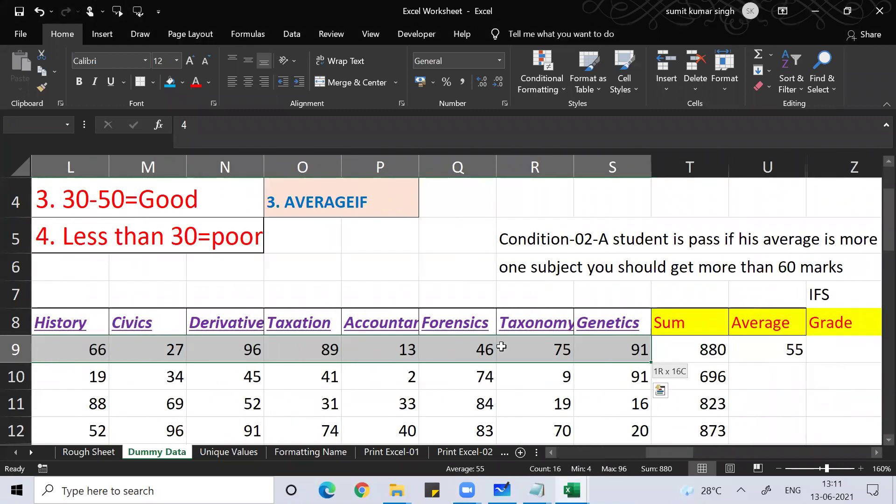
{"action": "key", "text": "ctrl+shift+Down"}
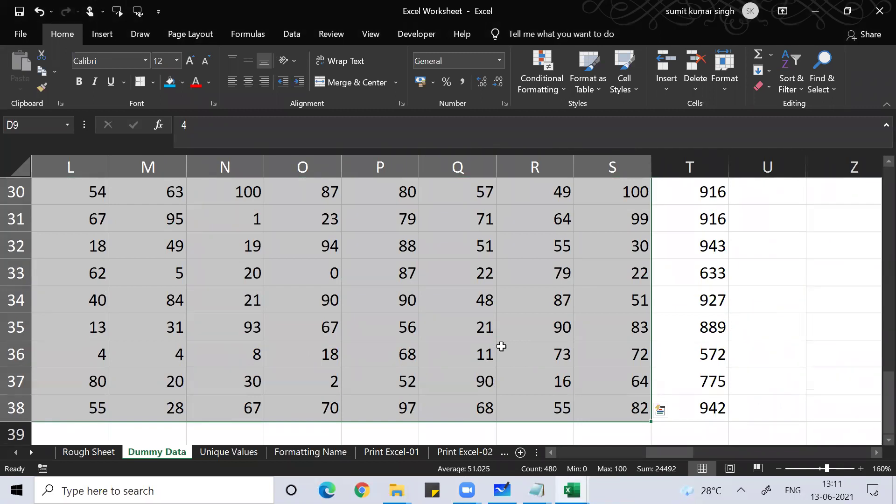
{"action": "key", "text": "ctrl+c"}
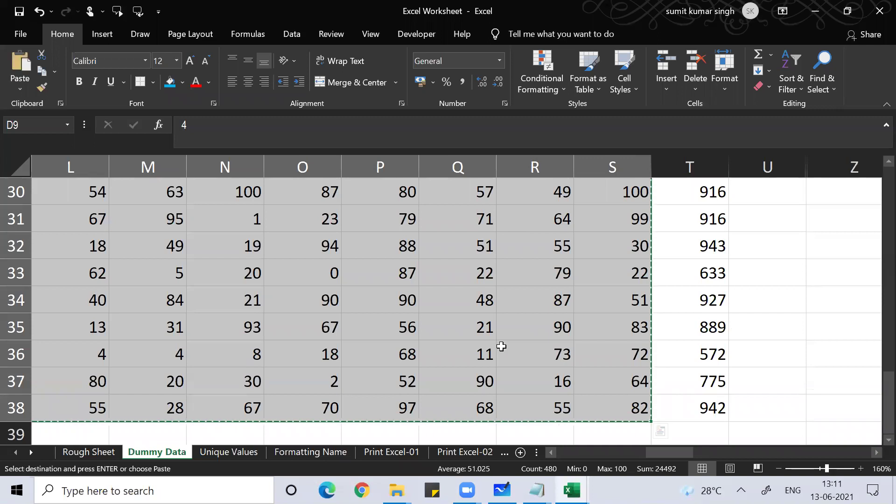
{"action": "key", "text": "alt+e"}
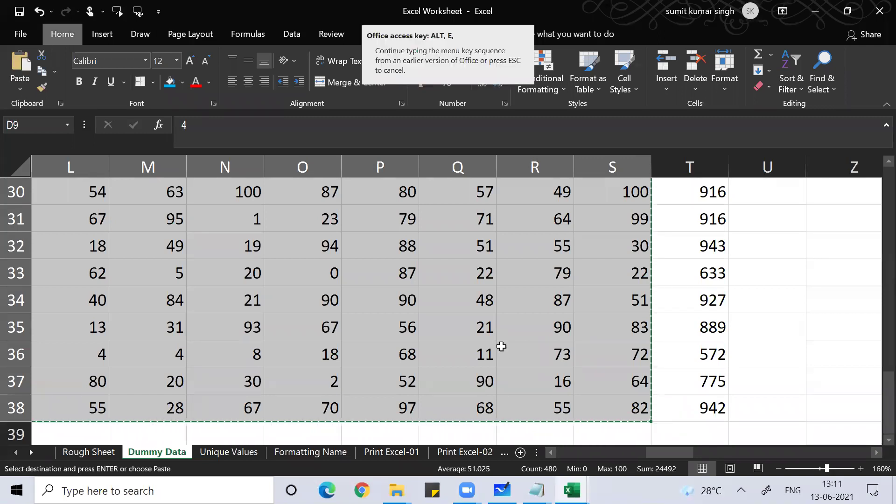
{"action": "key", "text": "s"}
{"action": "key", "text": "v"}
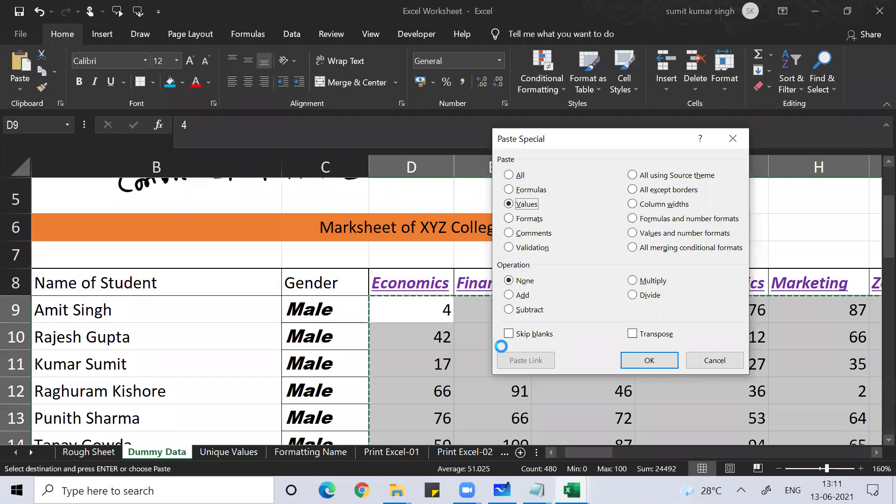
{"action": "key", "text": "Return"}
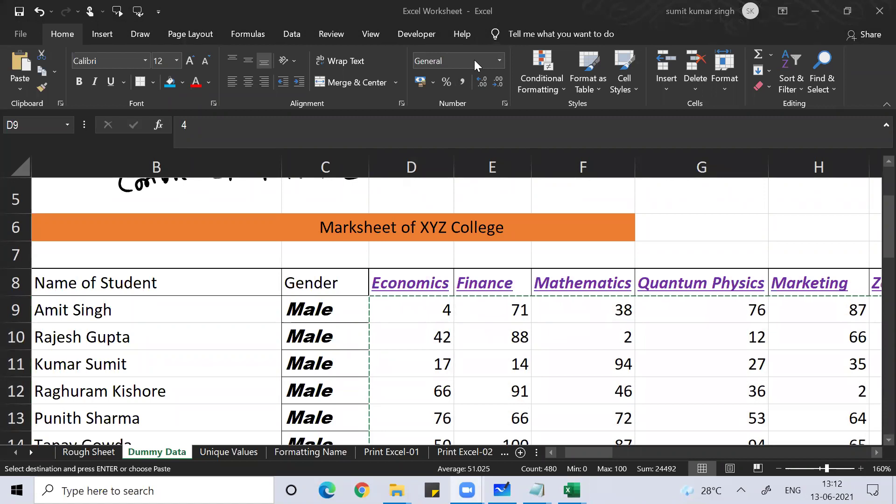
Copy D9:G11 and paste it back as Values through the Ctrl+Alt+V Paste Special dialog.
{"action": "left_click", "coordinate": [411, 312]}
{"action": "key", "text": "ctrl+shift+End"}
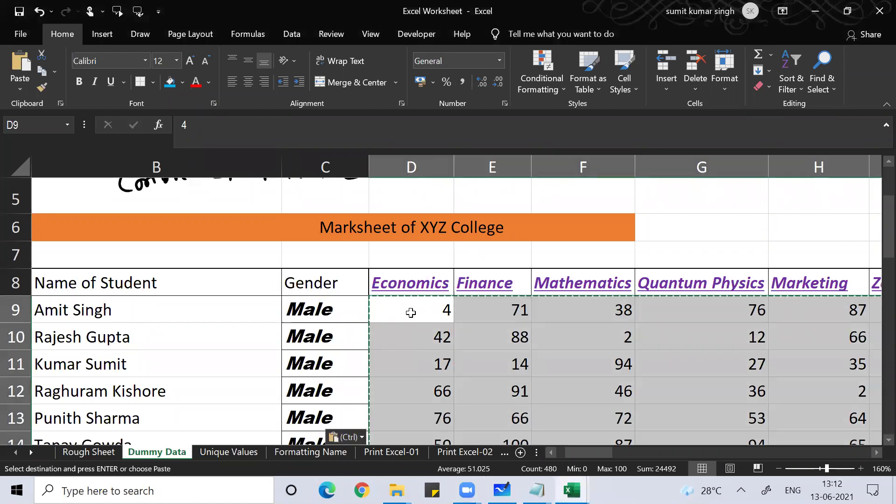
{"action": "key", "text": "Escape"}
{"action": "left_click", "coordinate": [410, 312]}
{"action": "key", "text": "shift+Down"}
{"action": "key", "text": "shift+Down"}
{"action": "key", "text": "shift+Right"}
{"action": "key", "text": "shift+Right"}
{"action": "key", "text": "shift+Right"}
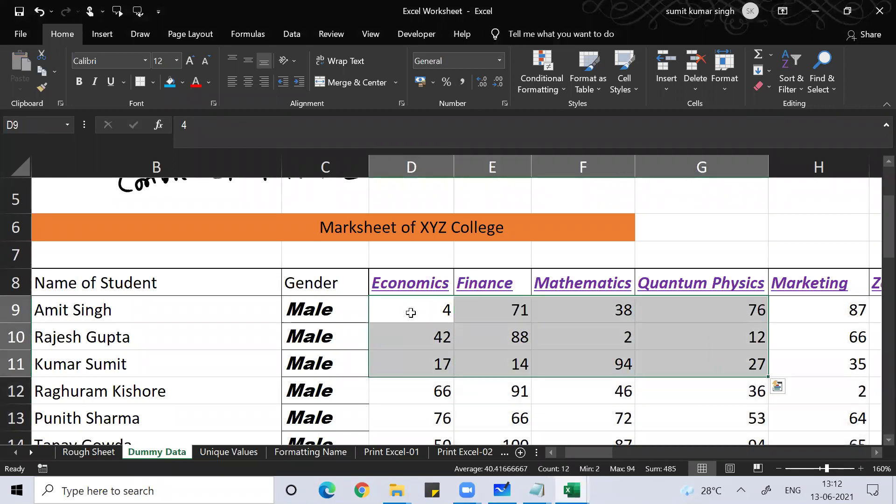
{"action": "key", "text": "ctrl+c"}
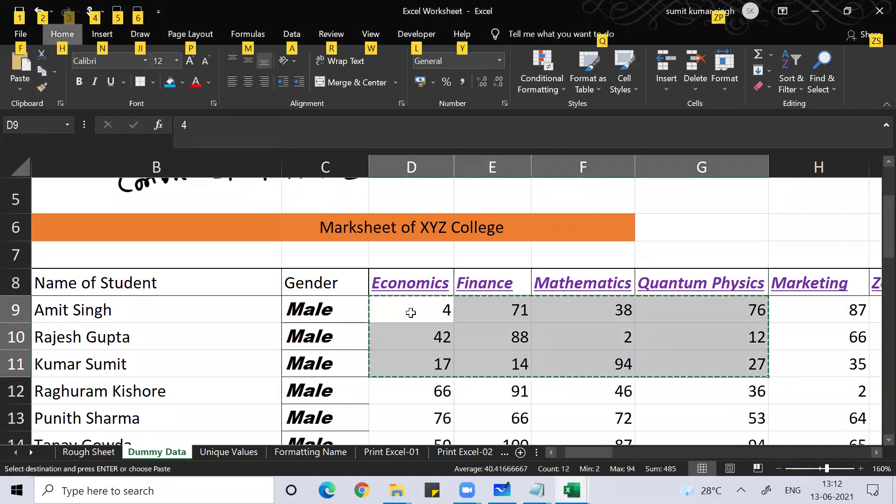
{"action": "key", "text": "ctrl+alt+v"}
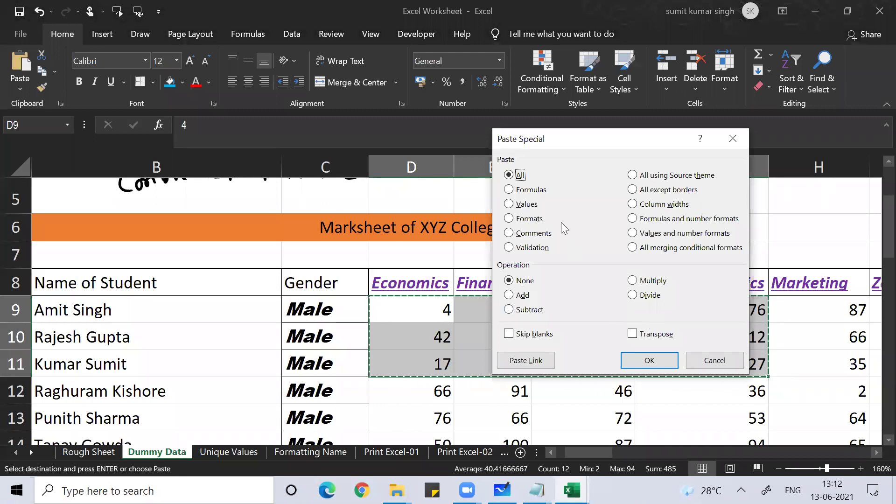
{"action": "left_click", "coordinate": [521, 209]}
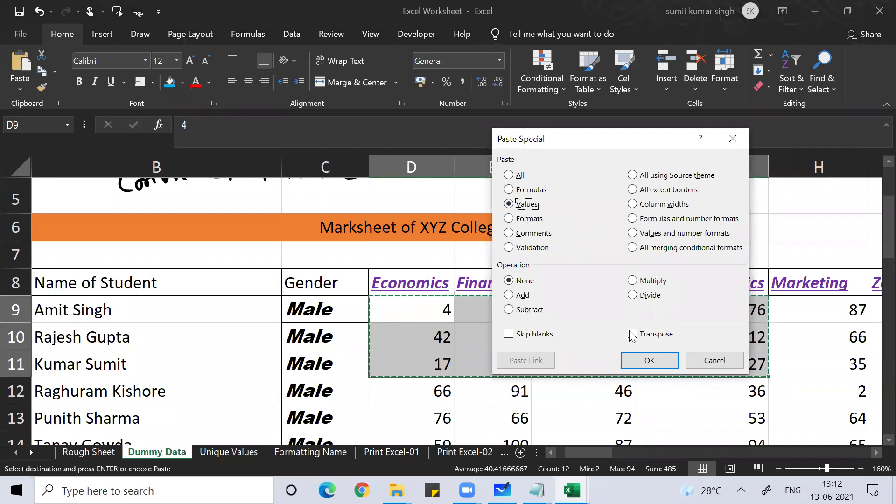
{"action": "left_click", "coordinate": [649, 360]}
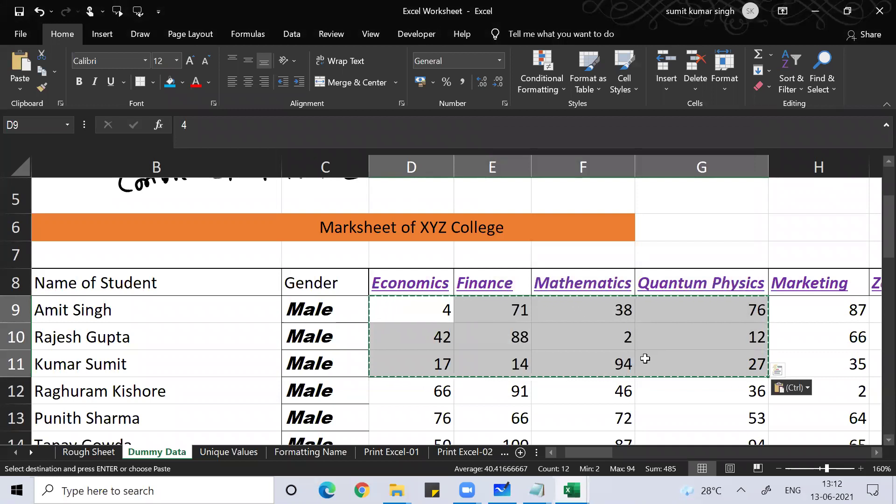
{"action": "key", "text": "Escape"}
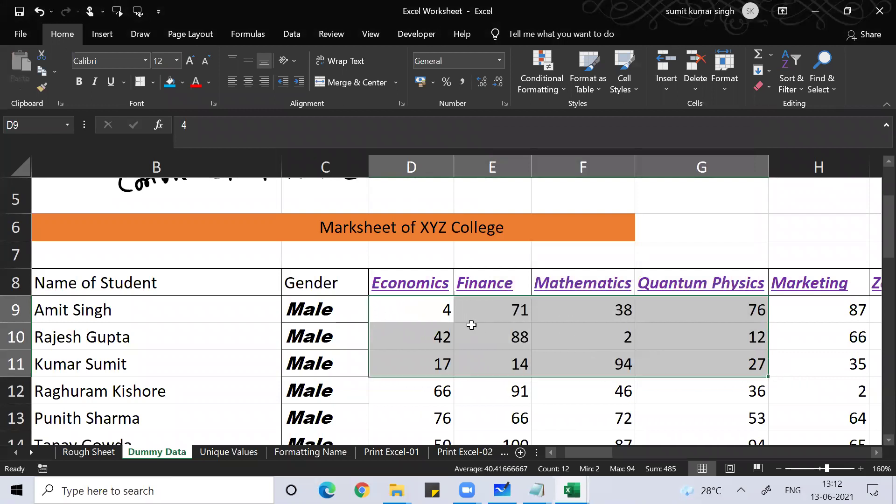
{"action": "left_click", "coordinate": [471, 324]}
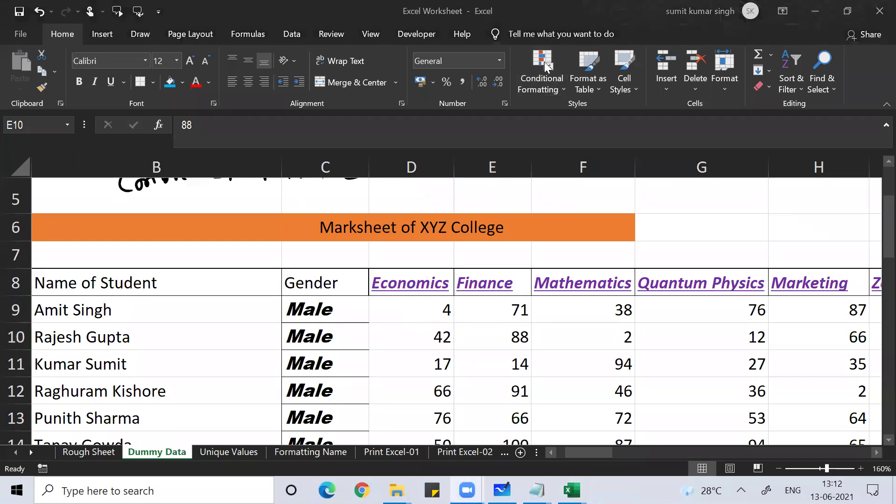
Delete all subject marks in D9:S38.
{"action": "left_click", "coordinate": [390, 318]}
{"action": "key", "text": "ctrl+shift+Right"}
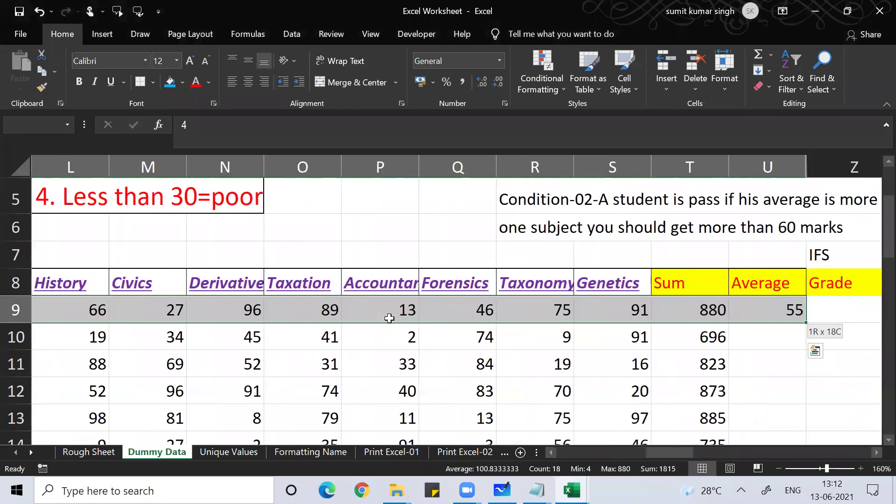
{"action": "key", "text": "ctrl+shift+Down"}
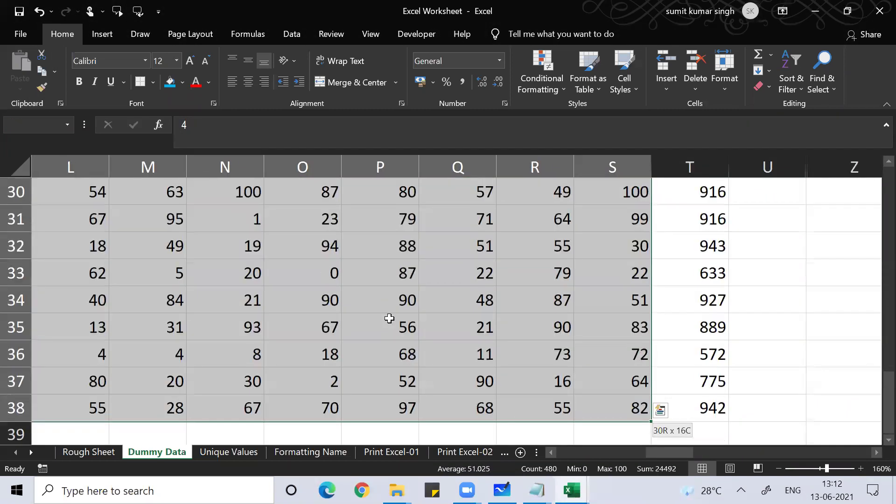
{"action": "key", "text": "ctrl+BackSpace"}
Clear the Sum and Average columns T9:U38, then return to cell D9.
{"action": "key", "text": "Right"}
{"action": "key", "text": "Right"}
{"action": "key", "text": "Right"}
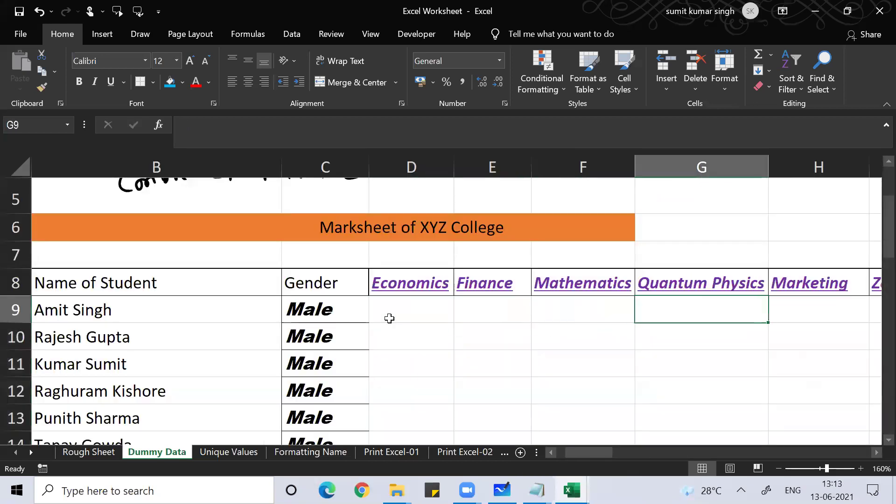
{"action": "key", "text": "Right"}
{"action": "key", "text": "ctrl+Right"}
{"action": "key", "text": "shift+Right"}
{"action": "key", "text": "shift+Down"}
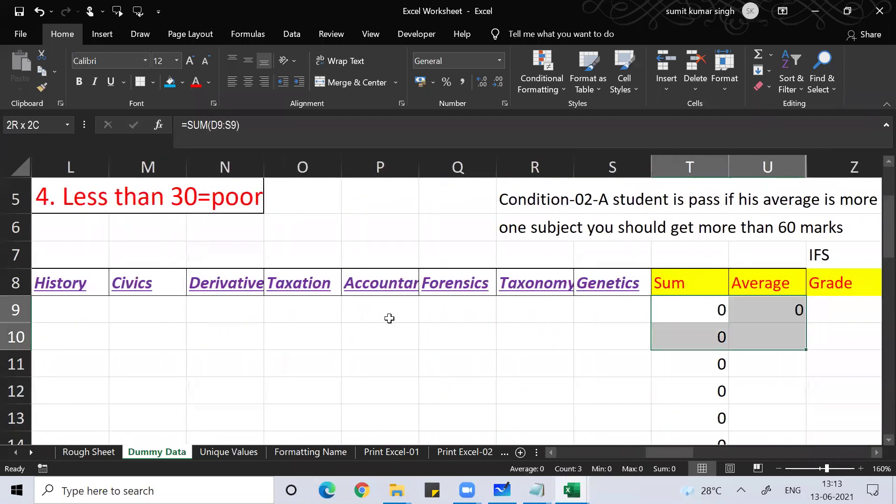
{"action": "key", "text": "ctrl+shift+Down"}
{"action": "key", "text": "ctrl+BackSpace"}
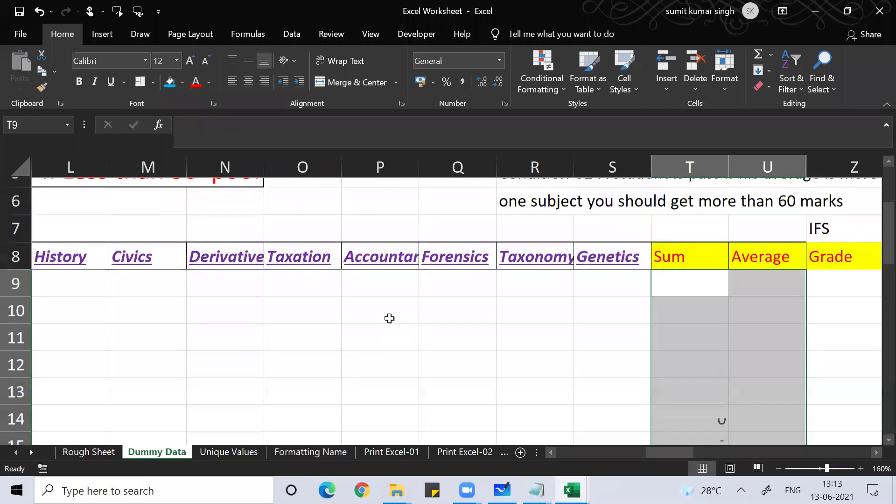
{"action": "key", "text": "Left"}
{"action": "key", "text": "ctrl+Left"}
{"action": "key", "text": "Home"}
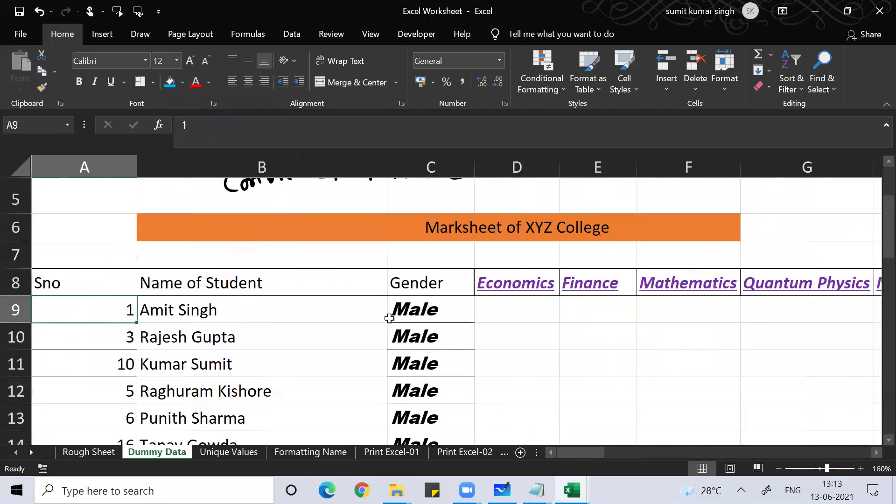
{"action": "key", "text": "Right"}
{"action": "key", "text": "Right"}
{"action": "key", "text": "Right"}
Enter =rand() in D9 under Economics, which shows 0.6162732.
{"action": "key", "text": "alt"}
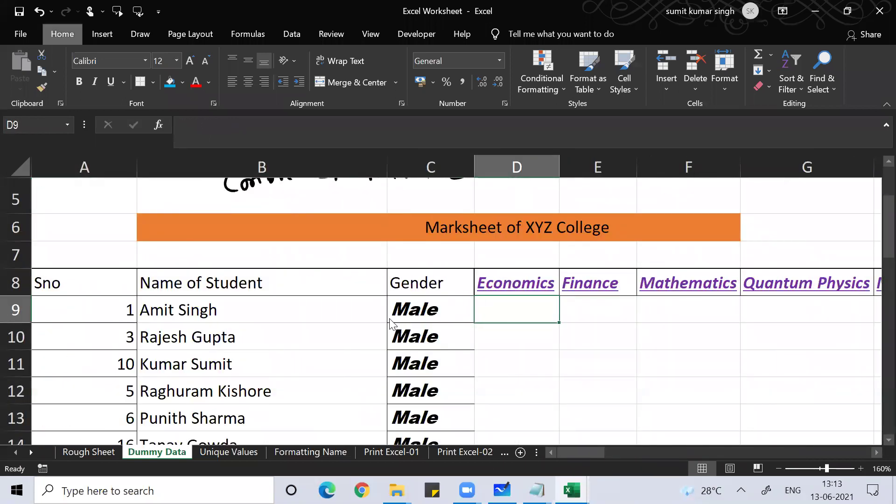
{"action": "type", "text": "w"}
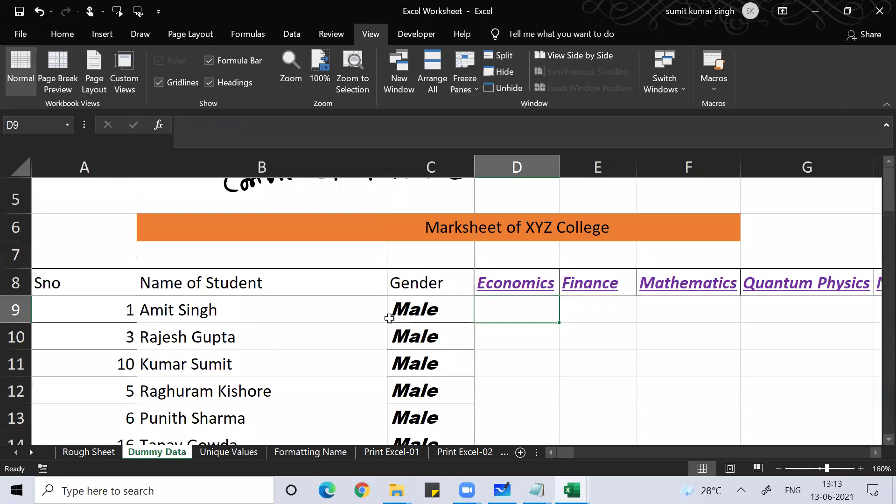
{"action": "type", "text": "=ra"}
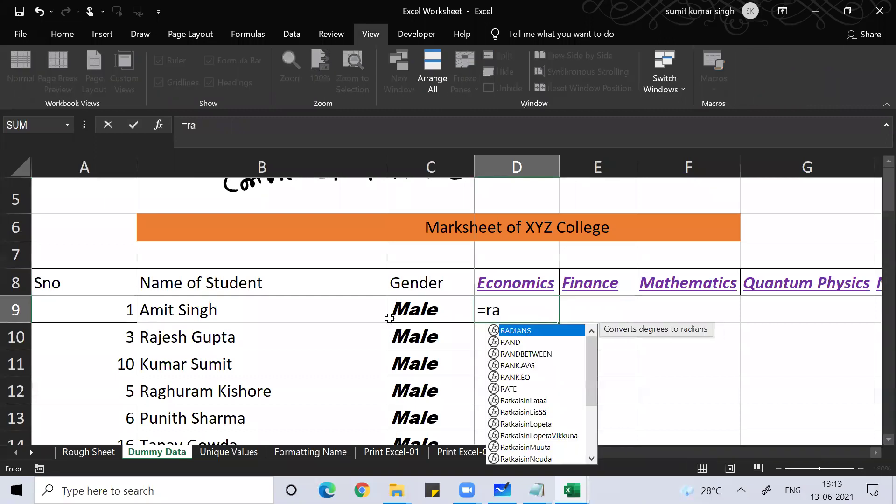
{"action": "type", "text": "nd"}
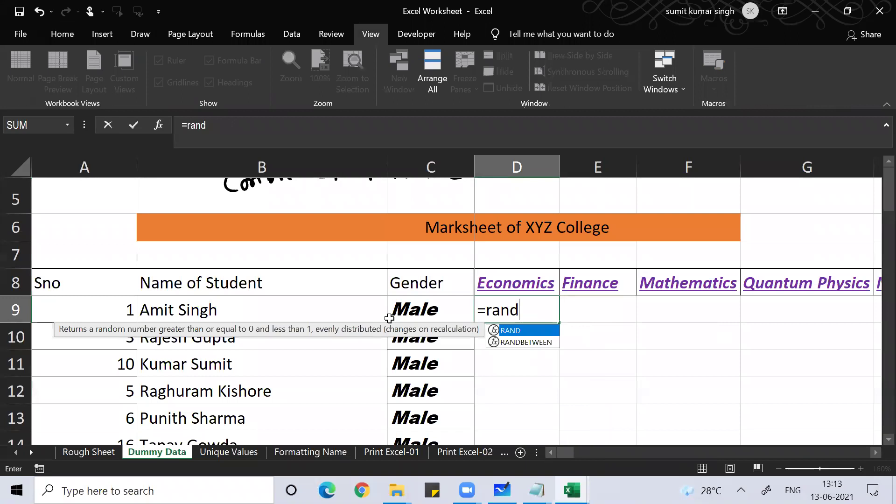
{"action": "type", "text": "()"}
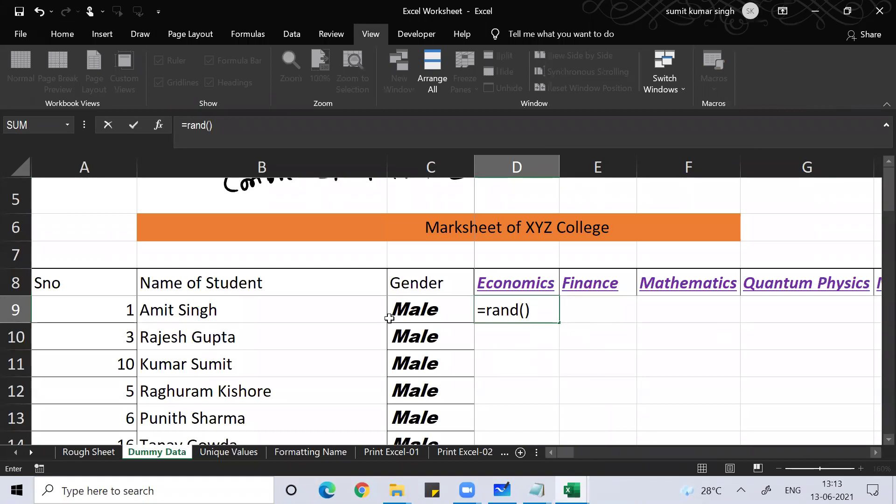
{"action": "key", "text": "Return"}
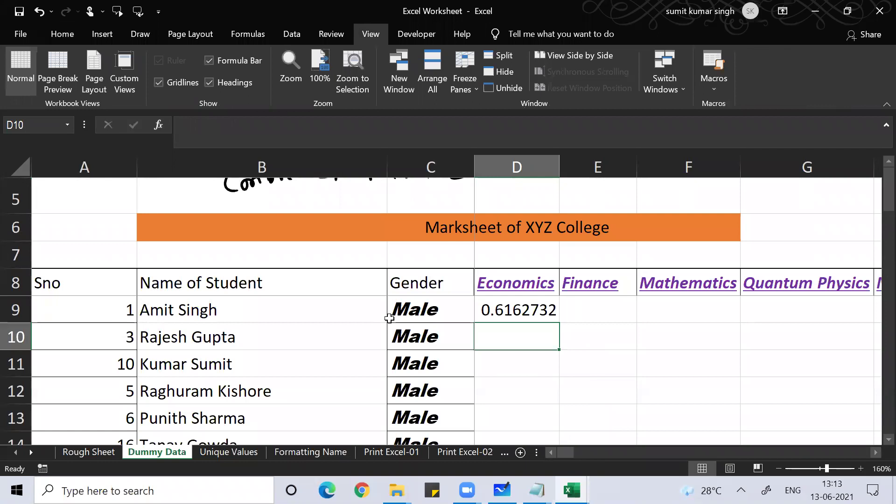
{"action": "key", "text": "Up"}
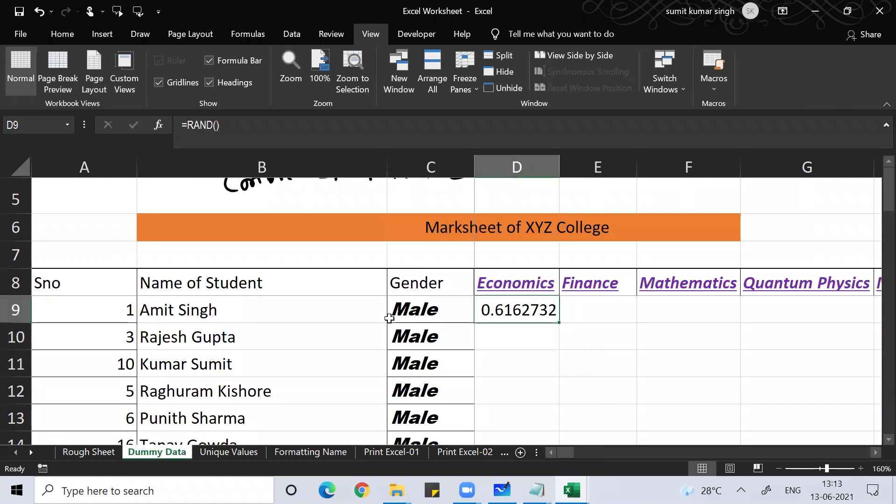
Split the sheet window into panes.
{"action": "key", "text": "alt+w"}
{"action": "key", "text": "s"}
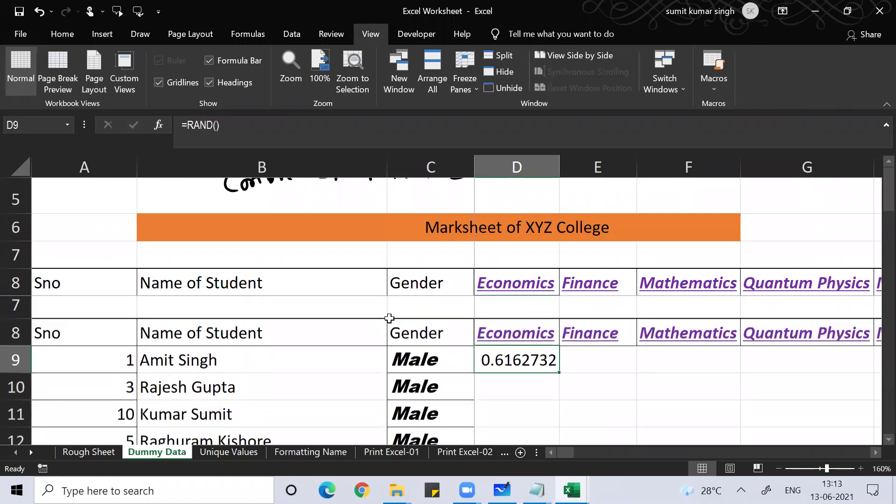
{"action": "scroll", "coordinate": [390, 319], "scroll_direction": "up", "scroll_amount": 1}
{"action": "scroll", "coordinate": [390, 318], "scroll_direction": "down", "scroll_amount": 1}
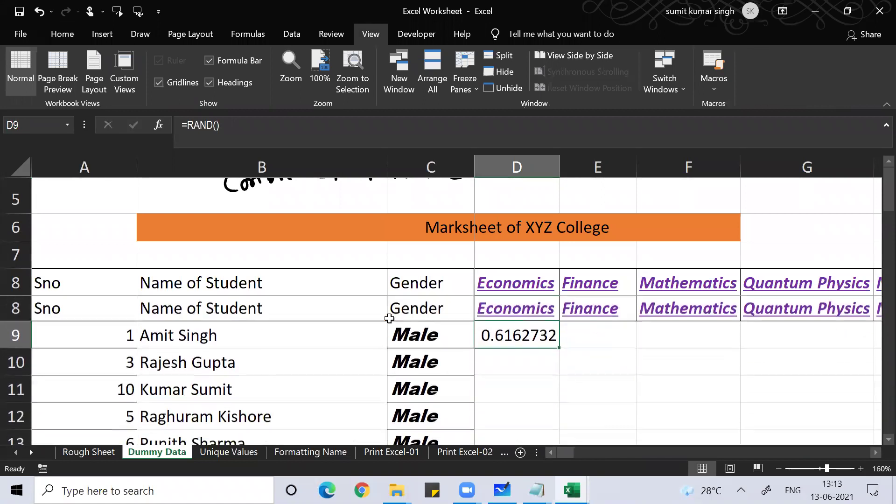
Handwrite a note that =rand() gives a random number between 0-1.
{"action": "left_click_drag", "start_coordinate": [496, 193], "coordinate": [520, 201]}
{"action": "mouse_move", "coordinate": [528, 206]}
{"action": "left_mouse_down"}
{"action": "mouse_move", "coordinate": [544, 192]}
{"action": "mouse_move", "coordinate": [563, 205]}
{"action": "mouse_move", "coordinate": [636, 208]}
{"action": "mouse_move", "coordinate": [661, 190]}
{"action": "mouse_move", "coordinate": [686, 205]}
{"action": "mouse_move", "coordinate": [729, 204]}
{"action": "left_mouse_up"}
{"action": "left_click_drag", "start_coordinate": [737, 182], "coordinate": [728, 204]}
{"action": "mouse_move", "coordinate": [747, 191]}
{"action": "left_mouse_down"}
{"action": "mouse_move", "coordinate": [754, 202]}
{"action": "mouse_move", "coordinate": [829, 202]}
{"action": "left_mouse_up"}
{"action": "mouse_move", "coordinate": [832, 182]}
{"action": "left_mouse_down"}
{"action": "mouse_move", "coordinate": [840, 203]}
{"action": "mouse_move", "coordinate": [874, 195]}
{"action": "left_mouse_up"}
{"action": "left_click_drag", "start_coordinate": [686, 218], "coordinate": [706, 237]}
{"action": "mouse_move", "coordinate": [712, 213]}
{"action": "left_mouse_down"}
{"action": "mouse_move", "coordinate": [713, 238]}
{"action": "mouse_move", "coordinate": [731, 230]}
{"action": "mouse_move", "coordinate": [773, 238]}
{"action": "left_mouse_up"}
{"action": "left_click_drag", "start_coordinate": [799, 223], "coordinate": [799, 223]}
{"action": "left_click_drag", "start_coordinate": [814, 228], "coordinate": [848, 237]}
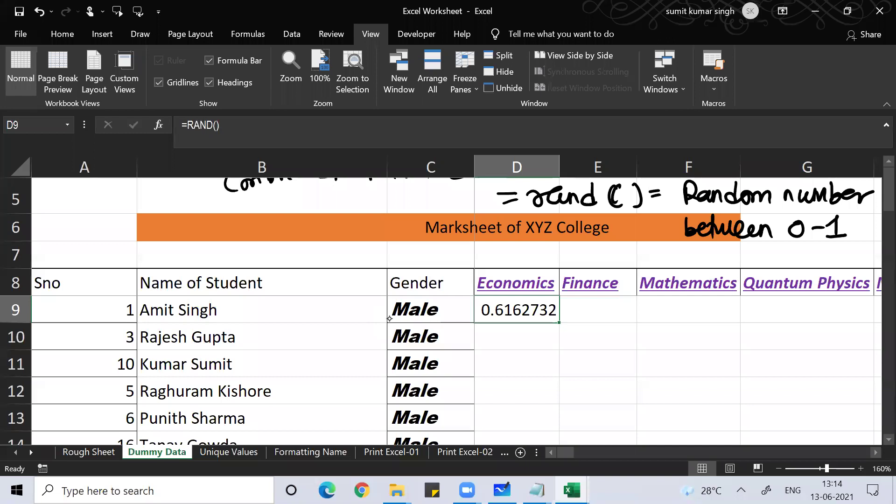
Change D9's formula to =RAND()*100, now showing 15.121728.
{"action": "left_click", "coordinate": [275, 134]}
{"action": "type", "text": "*"}
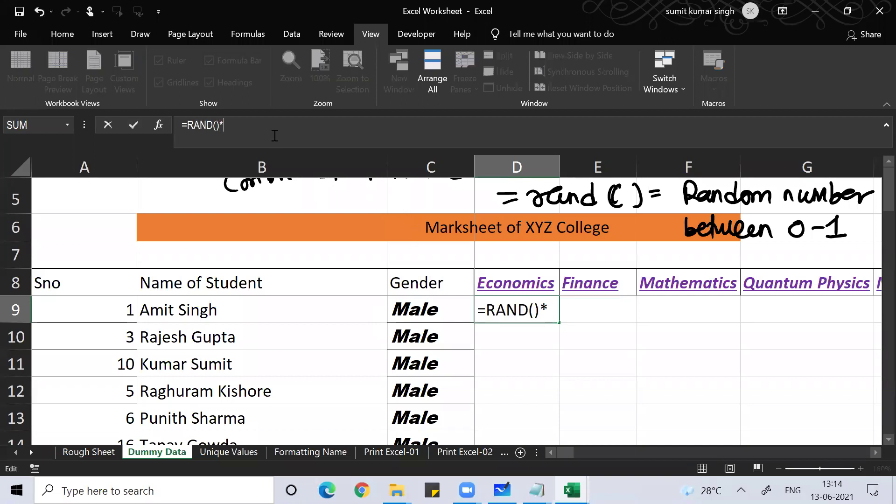
{"action": "type", "text": "100"}
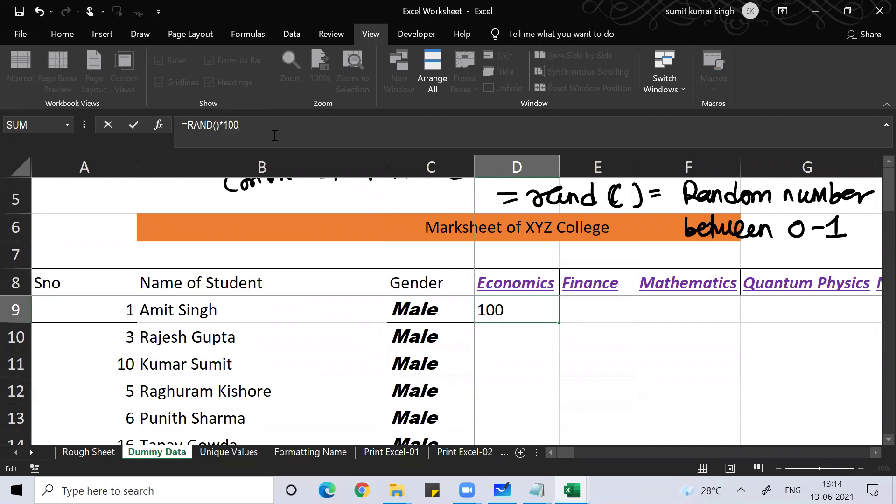
{"action": "key", "text": "Return"}
{"action": "key", "text": "Up"}
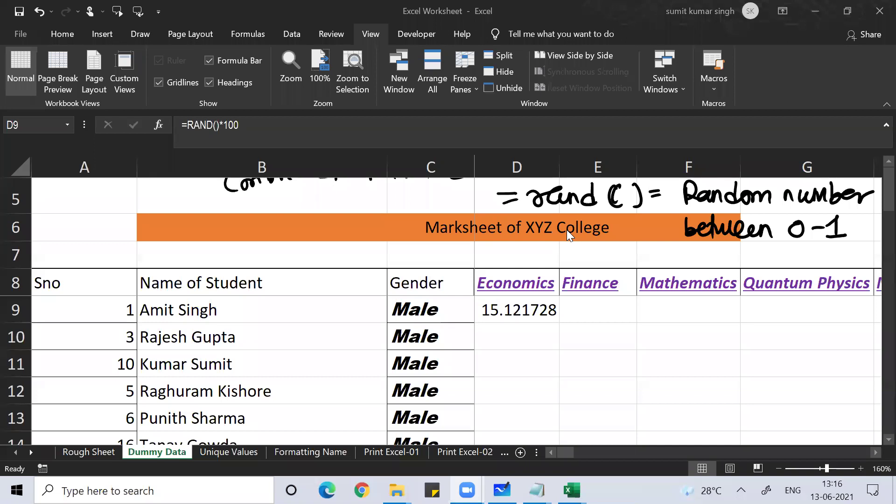
Wrap D9's formula as =ROUND(RAND()*100,0), showing 90, and copy the cell.
{"action": "left_click", "coordinate": [498, 310]}
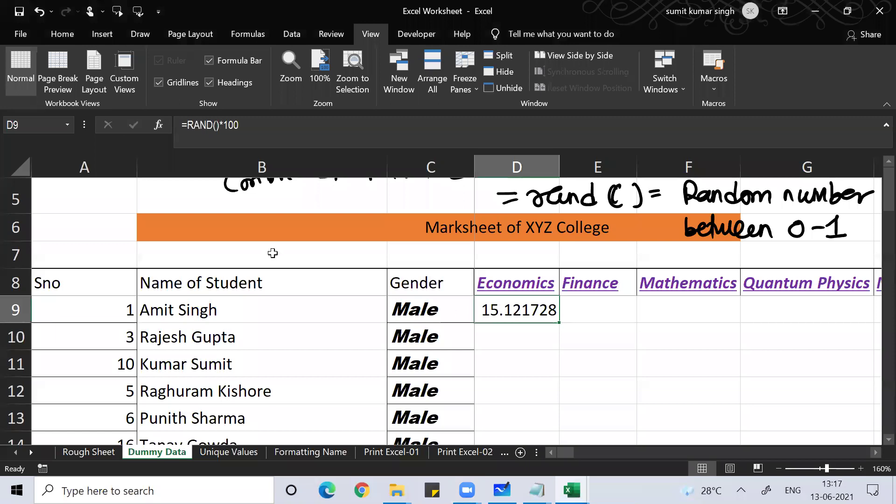
{"action": "left_click", "coordinate": [189, 127]}
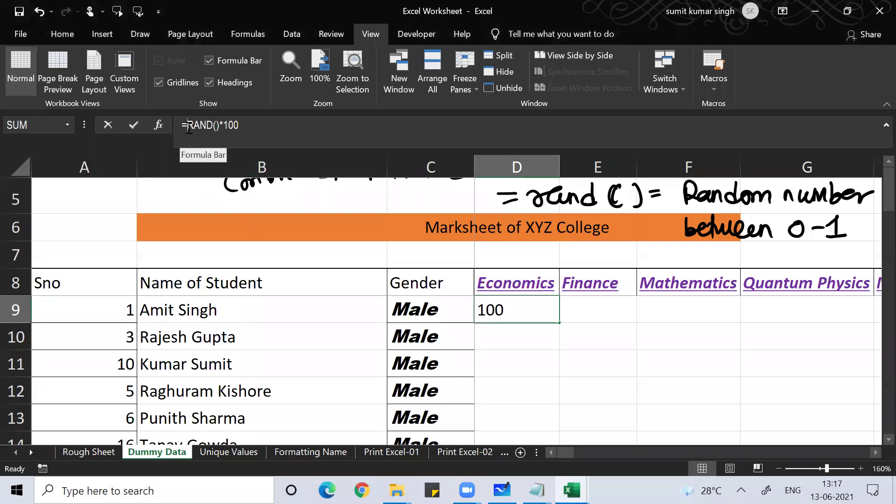
{"action": "type", "text": "round"}
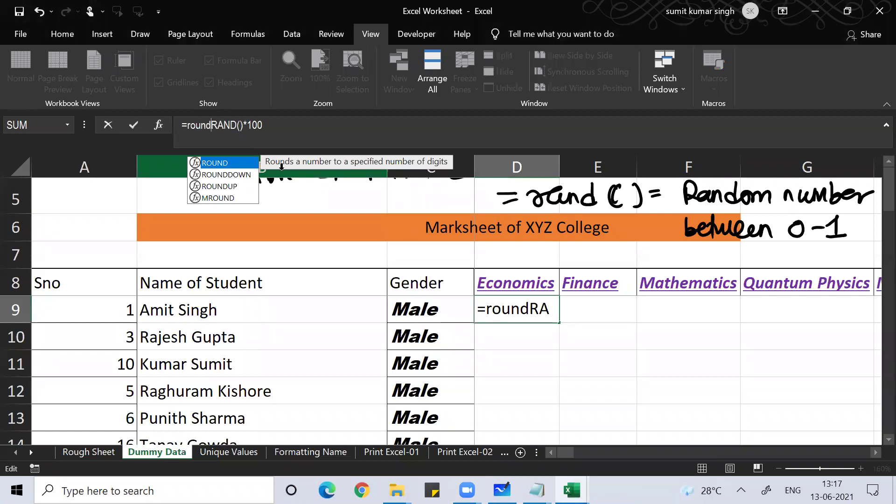
{"action": "type", "text": "("}
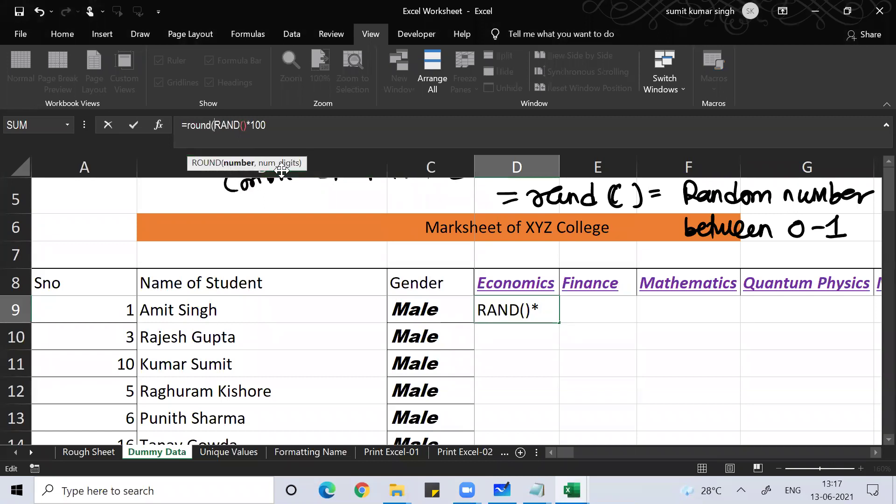
{"action": "left_click", "coordinate": [282, 124]}
{"action": "type", "text": ","}
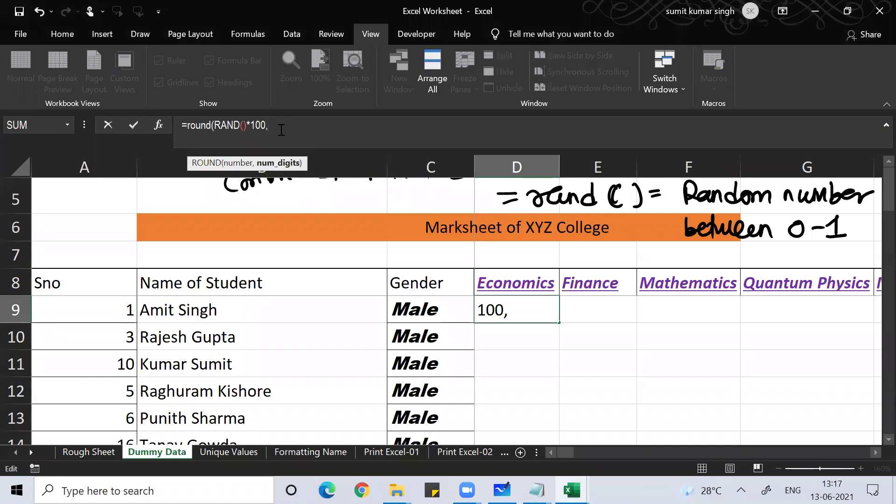
{"action": "type", "text": "0"}
{"action": "type", "text": ")"}
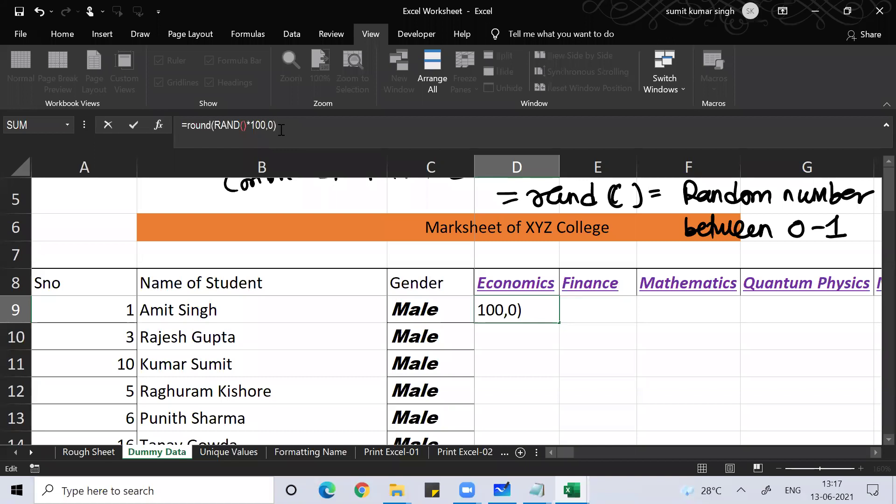
{"action": "key", "text": "Return"}
{"action": "key", "text": "Up"}
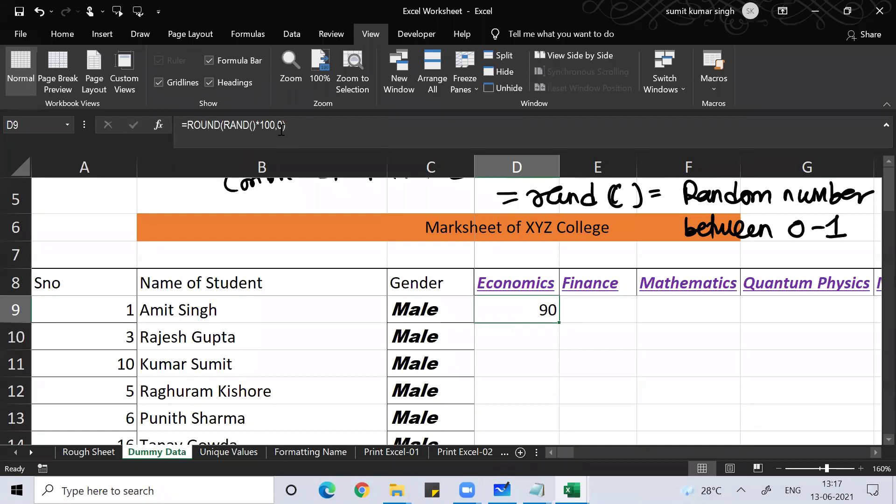
{"action": "key", "text": "ctrl+c"}
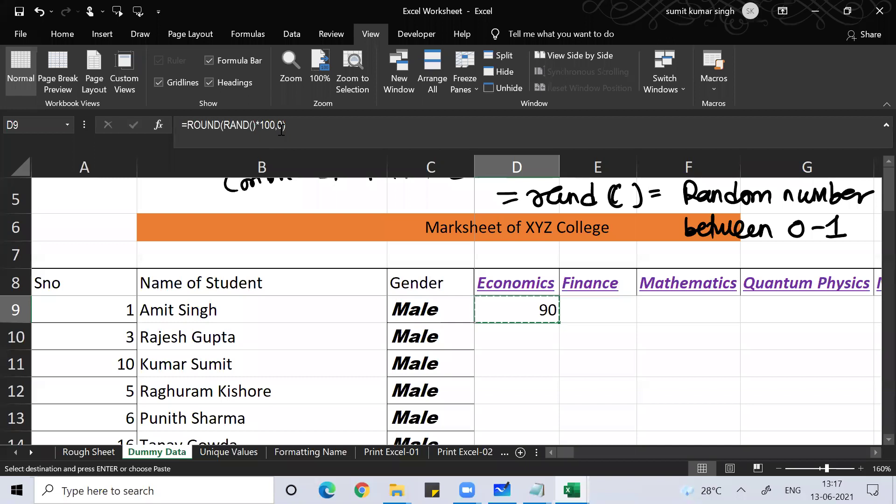
Paste the rounded RAND formula into every subject mark cell D9:S38.
{"action": "left_click_drag", "start_coordinate": [517, 310], "coordinate": [558, 439]}
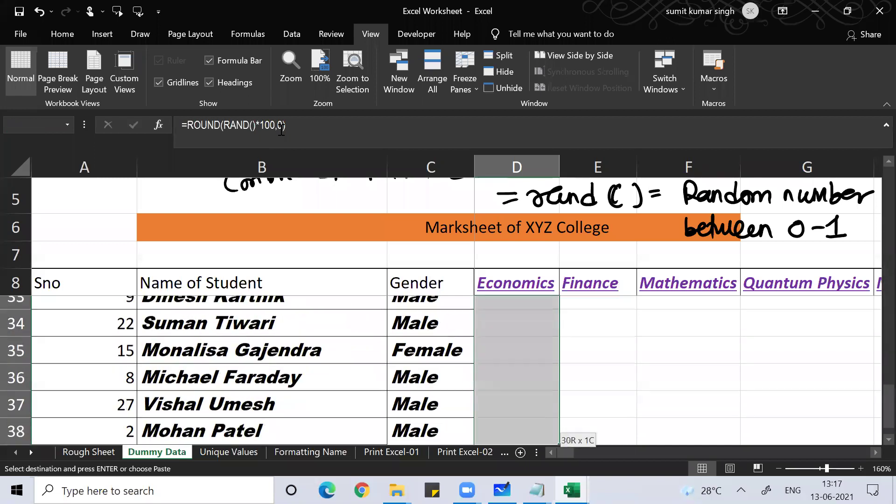
{"action": "mouse_move", "coordinate": [558, 442]}
{"action": "left_mouse_down"}
{"action": "mouse_move", "coordinate": [637, 351]}
{"action": "mouse_move", "coordinate": [882, 351]}
{"action": "mouse_move", "coordinate": [782, 348]}
{"action": "left_mouse_up"}
{"action": "key", "text": "ctrl+v"}
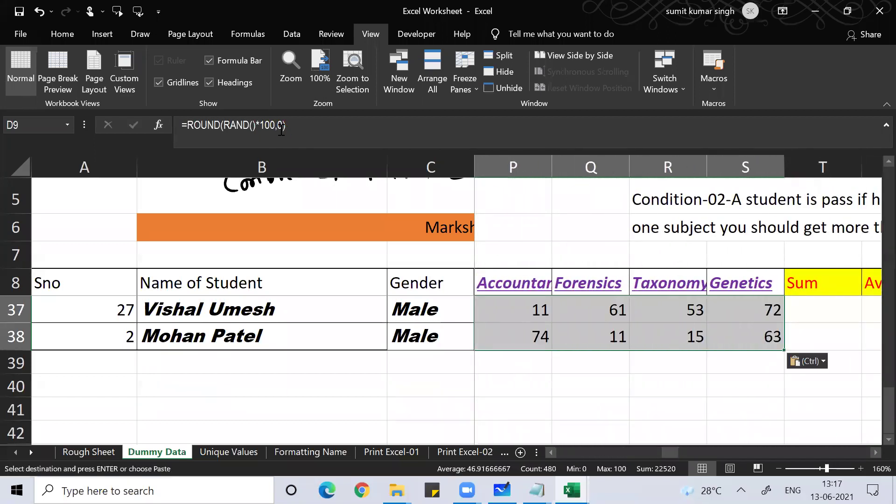
Check the random whole-number marks along the first student's row and the Economics column.
{"action": "key", "text": "Up"}
{"action": "key", "text": "Up"}
{"action": "key", "text": "Down"}
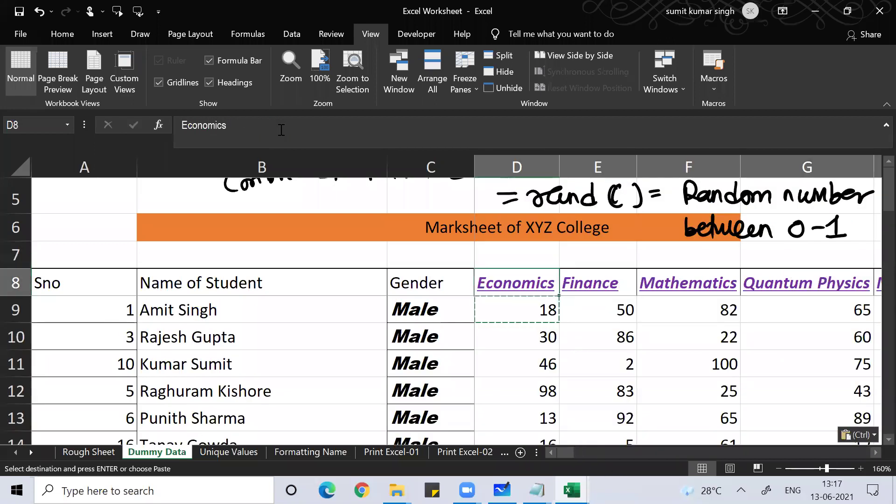
{"action": "key", "text": "Down"}
{"action": "key", "text": "Right"}
{"action": "key", "text": "Right"}
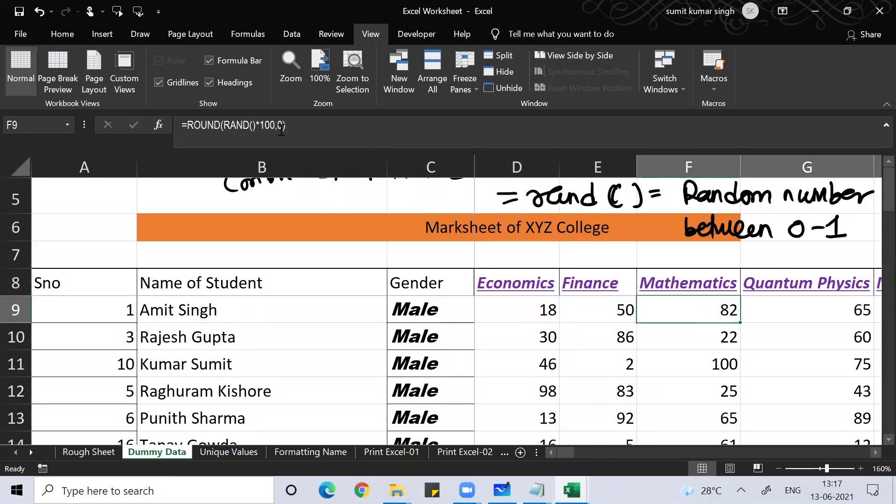
{"action": "key", "text": "Right"}
{"action": "key", "text": "Right"}
{"action": "key", "text": "Right"}
{"action": "key", "text": "Right"}
{"action": "key", "text": "Right"}
{"action": "key", "text": "Right"}
{"action": "key", "text": "Right"}
{"action": "key", "text": "Right"}
{"action": "key", "text": "Right"}
{"action": "key", "text": "Right"}
{"action": "key", "text": "Right"}
{"action": "key", "text": "Right"}
{"action": "key", "text": "Right"}
{"action": "key", "text": "Right"}
{"action": "key", "text": "Right"}
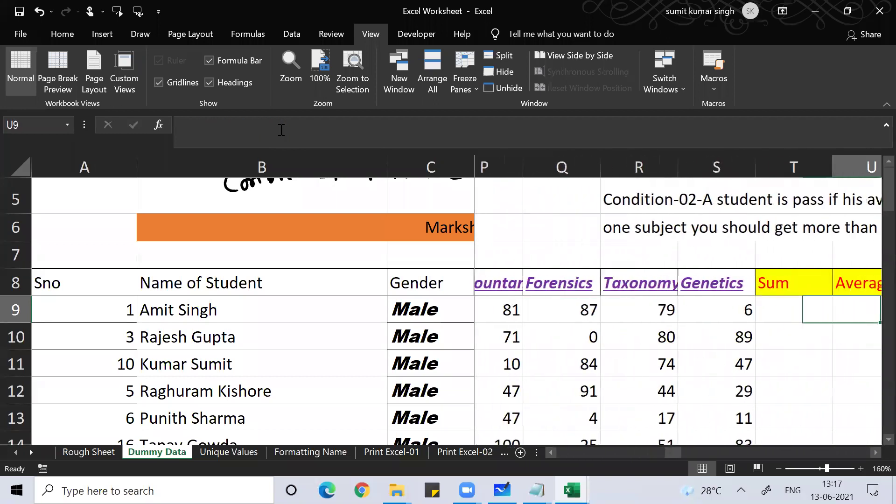
{"action": "key", "text": "Right"}
{"action": "key", "text": "Left"}
{"action": "key", "text": "Left"}
{"action": "key", "text": "Left"}
{"action": "key", "text": "Left"}
{"action": "key", "text": "Left"}
{"action": "key", "text": "Left"}
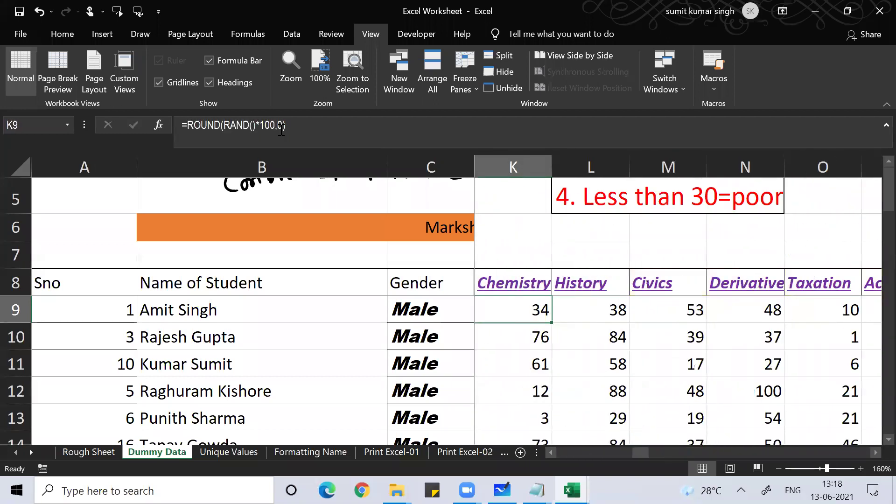
{"action": "key", "text": "Left"}
{"action": "key", "text": "Left"}
{"action": "key", "text": "Left"}
{"action": "key", "text": "Right"}
{"action": "key", "text": "Right"}
{"action": "key", "text": "Down"}
{"action": "key", "text": "Down"}
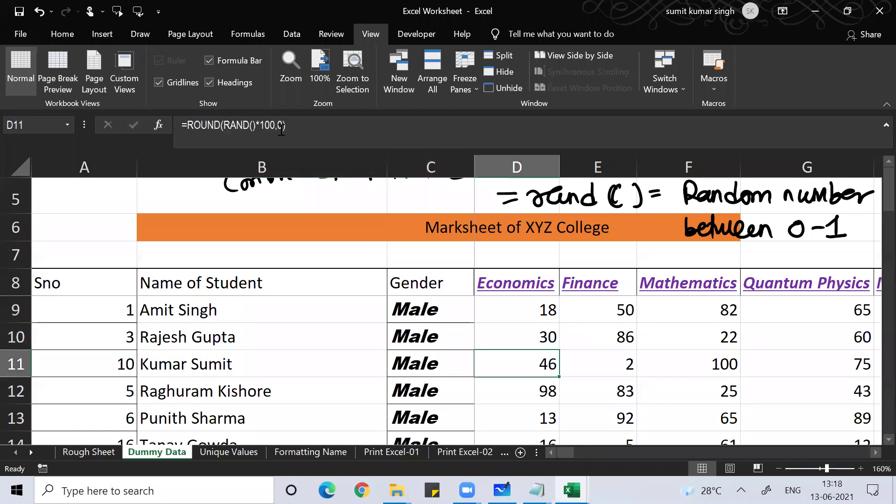
{"action": "key", "text": "Down"}
{"action": "key", "text": "Down"}
{"action": "key", "text": "Down"}
{"action": "key", "text": "Down"}
{"action": "key", "text": "Down"}
{"action": "key", "text": "Down"}
{"action": "key", "text": "Down"}
{"action": "key", "text": "Down"}
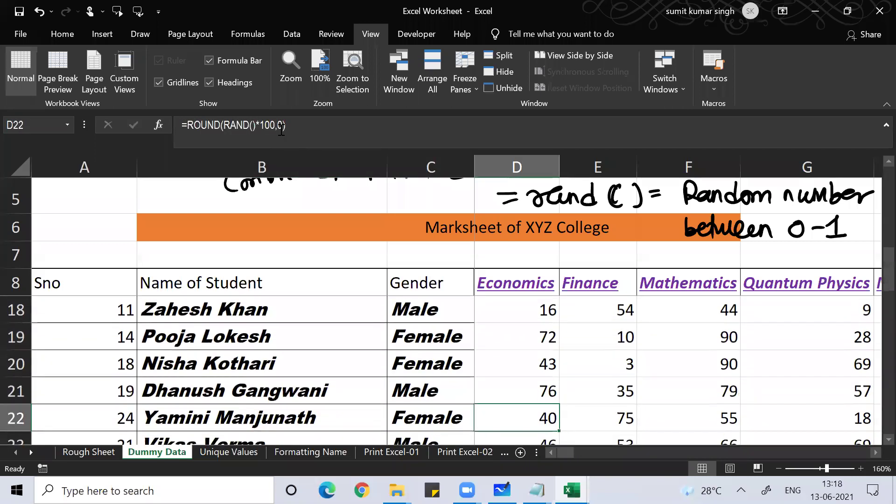
{"action": "key", "text": "Down"}
{"action": "key", "text": "Down"}
{"action": "key", "text": "Down"}
{"action": "key", "text": "Down"}
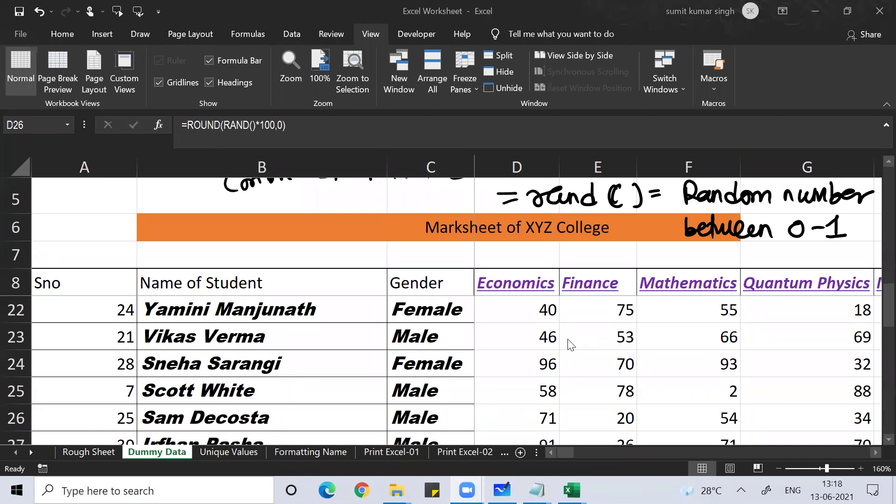
Select all subject marks D9:S38 from Economics onward and delete the random values.
{"action": "key", "text": "Up"}
{"action": "key", "text": "Up"}
{"action": "key", "text": "Up"}
{"action": "key", "text": "Up"}
{"action": "key", "text": "Up"}
{"action": "key", "text": "Up"}
{"action": "key", "text": "Up"}
{"action": "key", "text": "Up"}
{"action": "key", "text": "Down"}
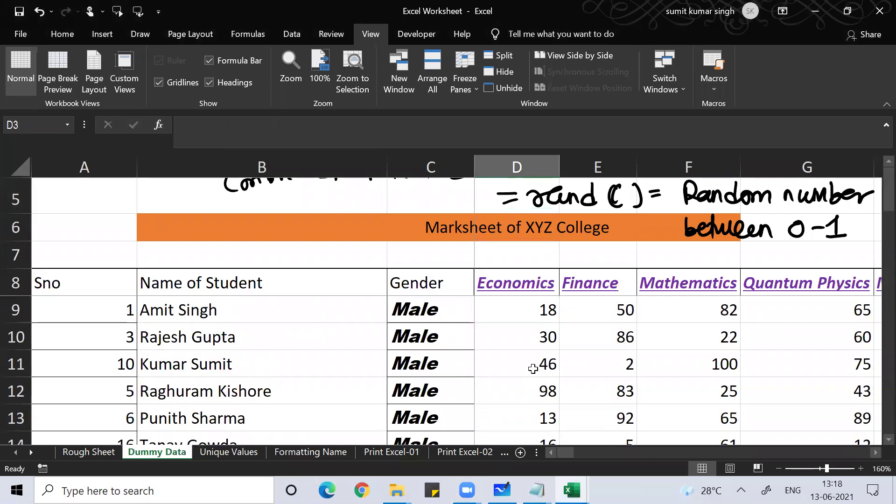
{"action": "key", "text": "Down"}
{"action": "key", "text": "Down"}
{"action": "key", "text": "Down"}
{"action": "key", "text": "Up"}
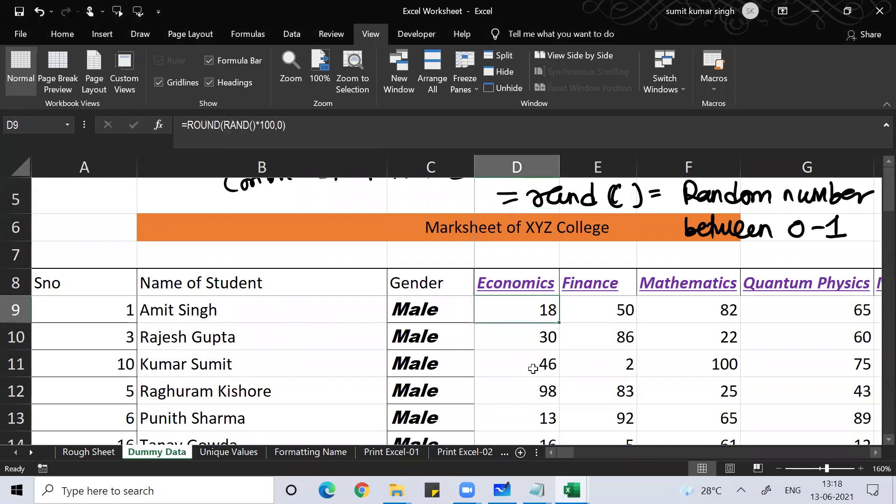
{"action": "key", "text": "Up"}
{"action": "key", "text": "Down"}
{"action": "key", "text": "ctrl+shift+Right"}
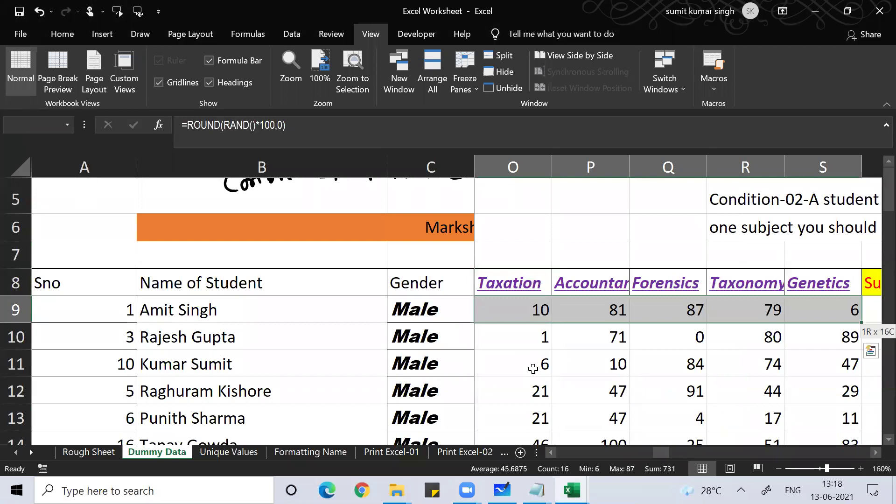
{"action": "key", "text": "ctrl+shift+Down"}
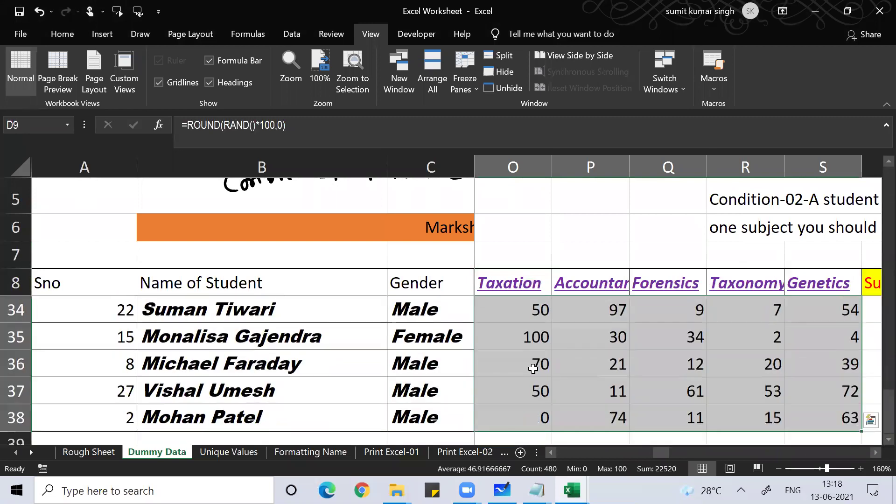
{"action": "key", "text": "Delete"}
Return to the first Economics cell and bring the spreadsheet window back into focus.
{"action": "key", "text": "Left"}
{"action": "key", "text": "Left"}
{"action": "key", "text": "Right"}
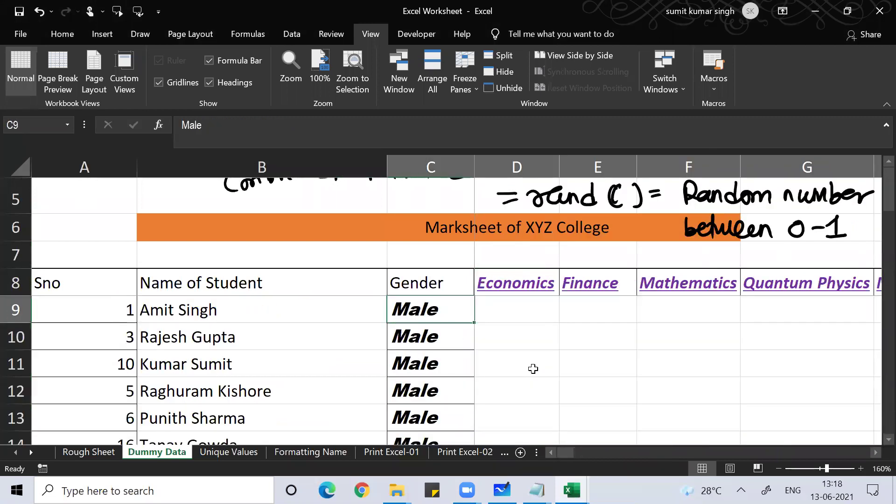
{"action": "key", "text": "Right"}
{"action": "key", "text": "Up"}
{"action": "key", "text": "Down"}
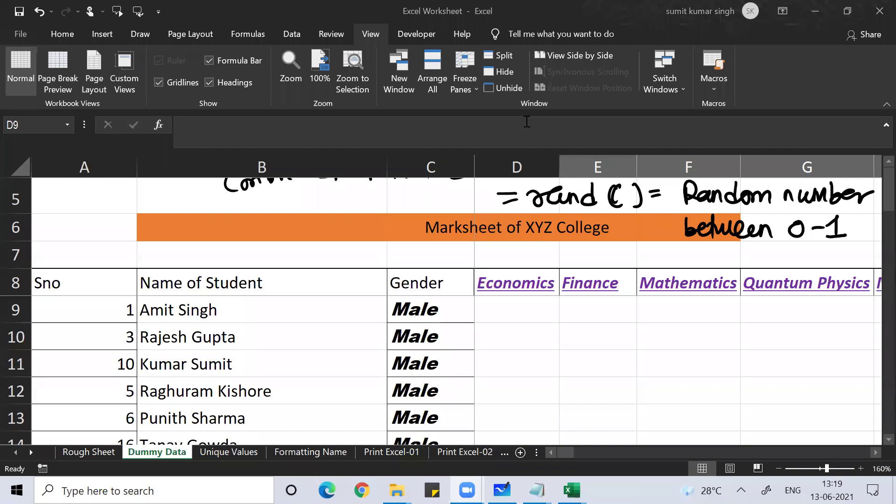
{"action": "left_click", "coordinate": [514, 312]}
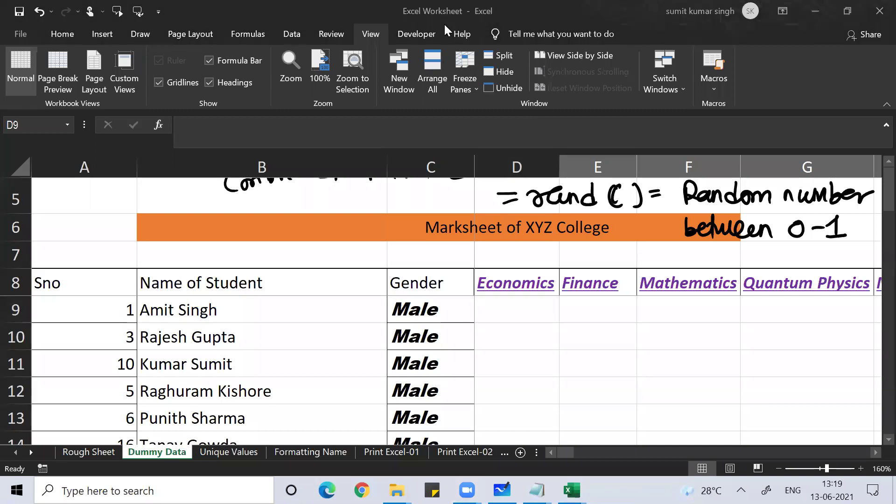
{"action": "left_click", "coordinate": [517, 311]}
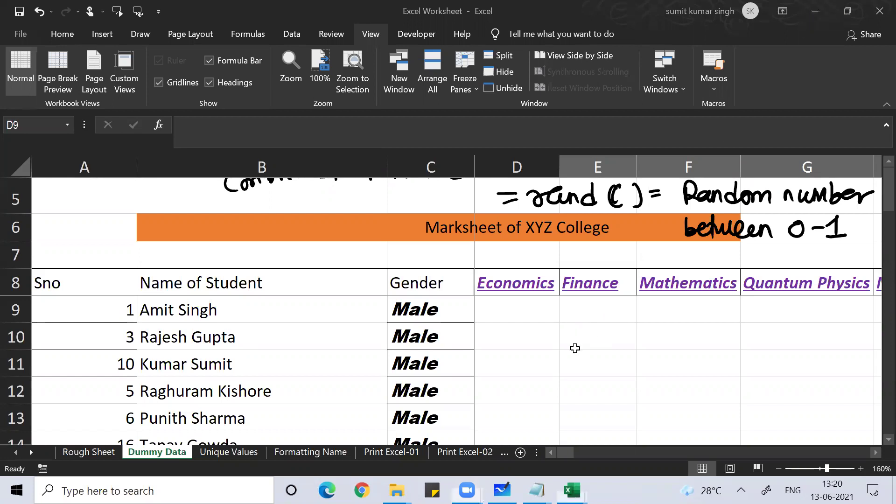
{"action": "left_click", "coordinate": [509, 369]}
{"action": "left_click_drag", "start_coordinate": [494, 327], "coordinate": [502, 321]}
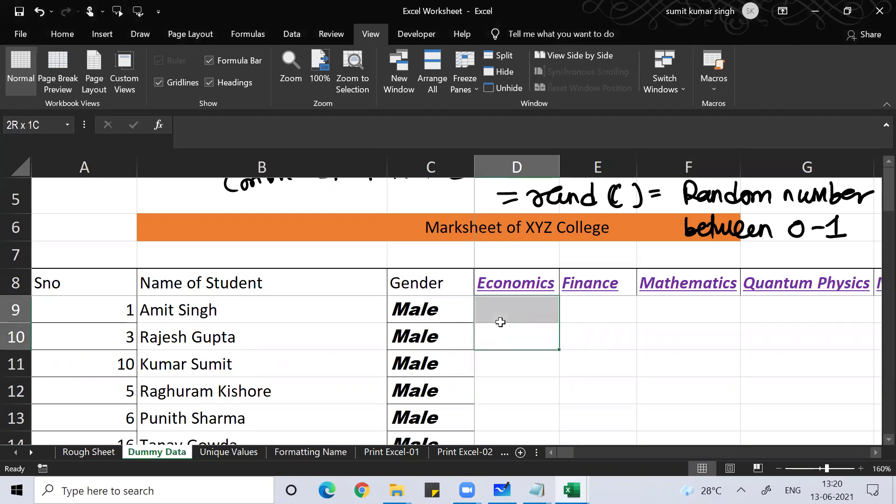
{"action": "key", "text": "Up"}
{"action": "key", "text": "Up"}
{"action": "key", "text": "Up"}
{"action": "key", "text": "Down"}
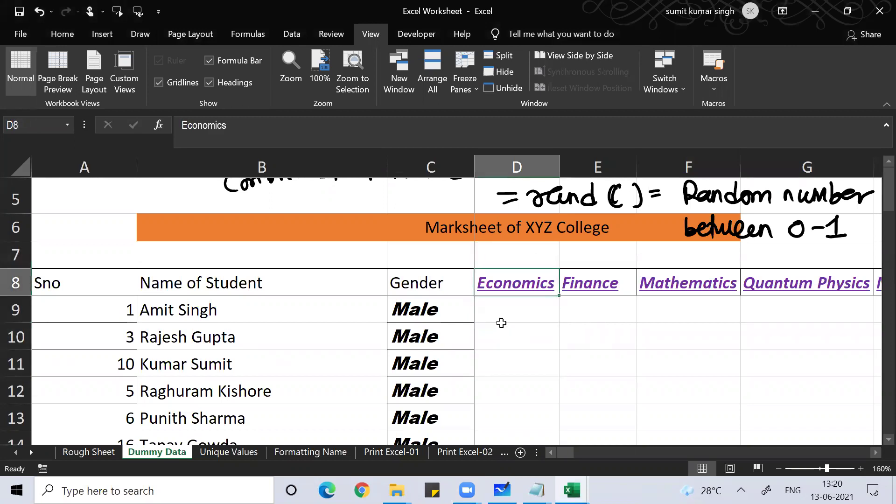
{"action": "key", "text": "Down"}
{"action": "key", "text": "Left"}
{"action": "key", "text": "Left"}
{"action": "key", "text": "Right"}
{"action": "key", "text": "Right"}
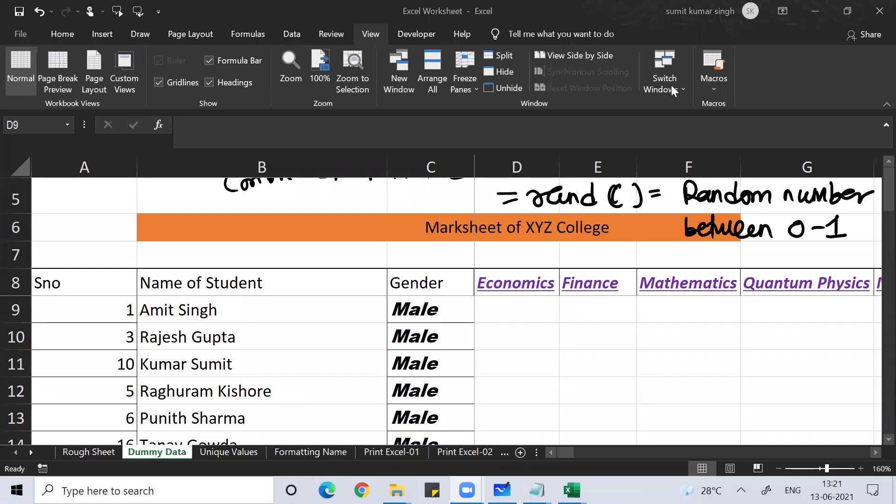
Enter =RAND() in the first Economics cell D9, which shows 0.18956.
{"action": "double_click", "coordinate": [494, 309]}
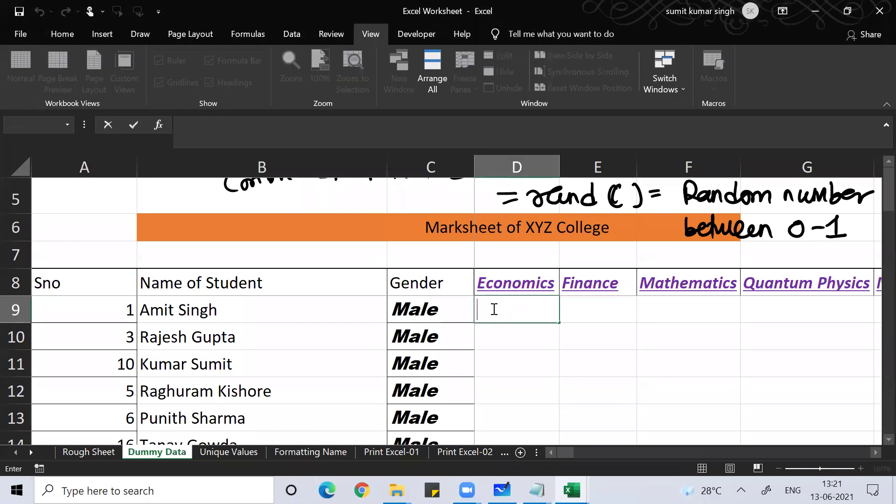
{"action": "key", "text": "Return"}
{"action": "key", "text": "Down"}
{"action": "key", "text": "Down"}
{"action": "key", "text": "Up"}
{"action": "left_click", "coordinate": [493, 309]}
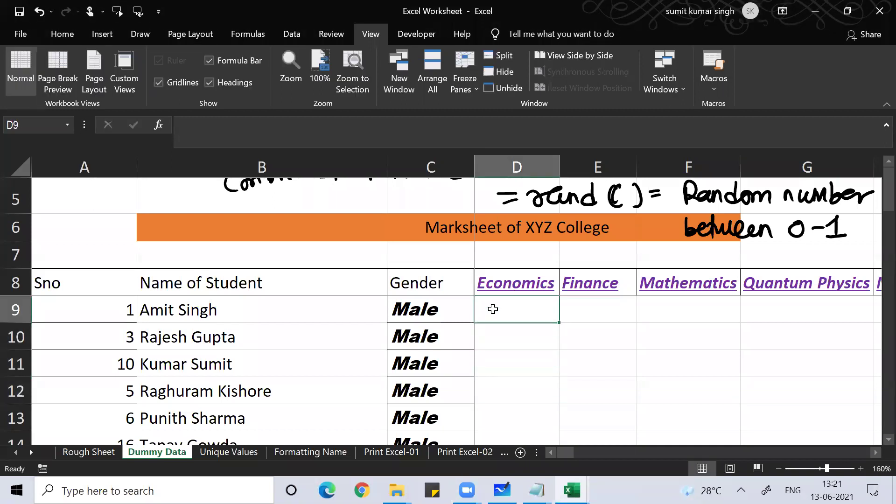
{"action": "type", "text": "="}
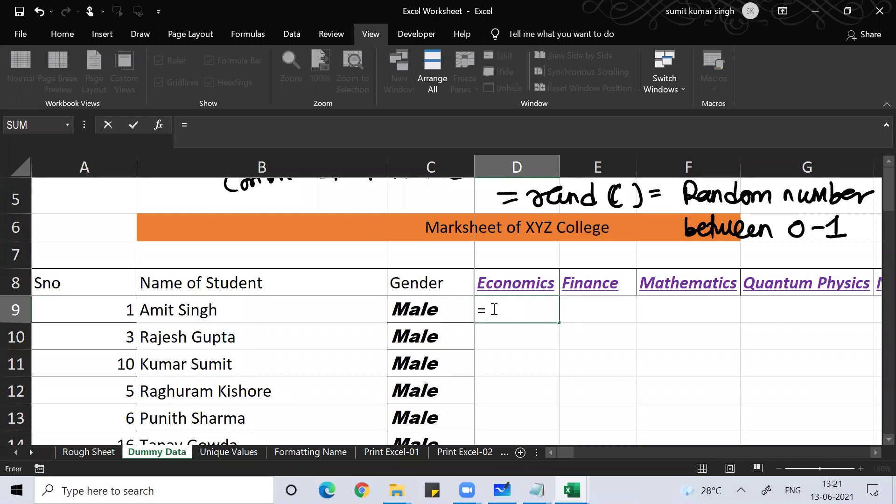
{"action": "type", "text": "rand()"}
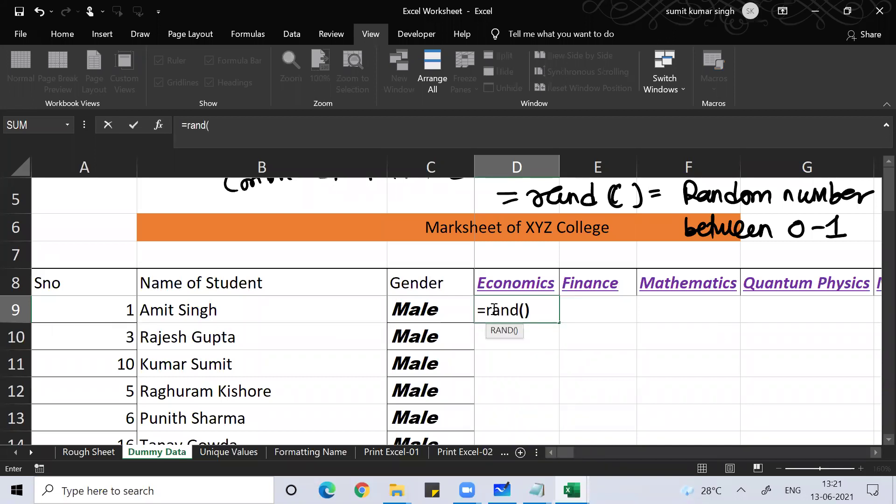
{"action": "key", "text": "Return"}
Copy the D9 RAND formula, cancel the copy, and switch to another window.
{"action": "left_click", "coordinate": [493, 309]}
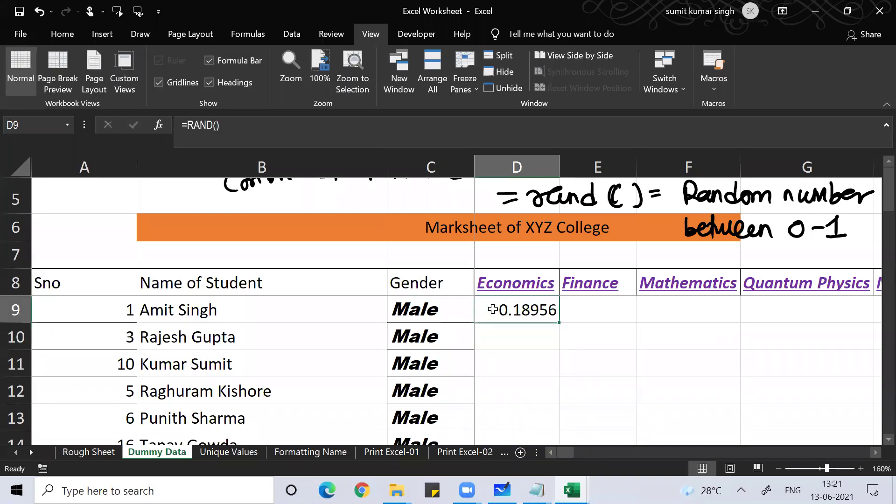
{"action": "key", "text": "ctrl+c"}
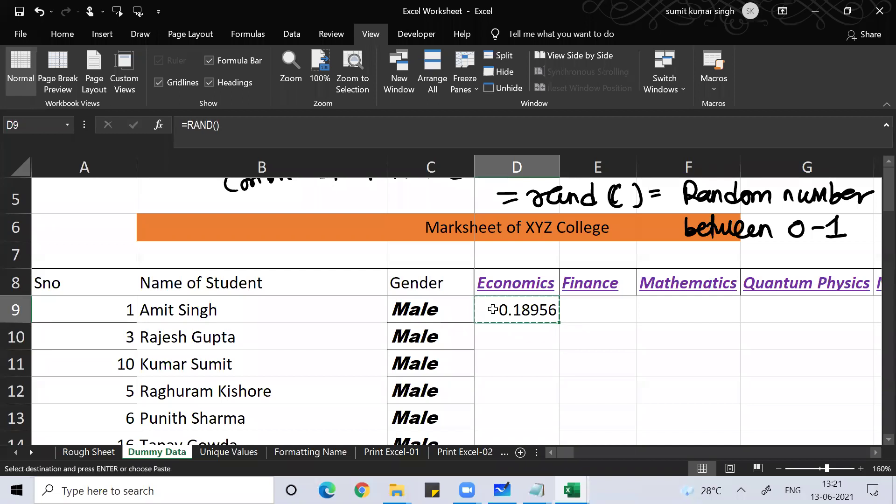
{"action": "key", "text": "Escape"}
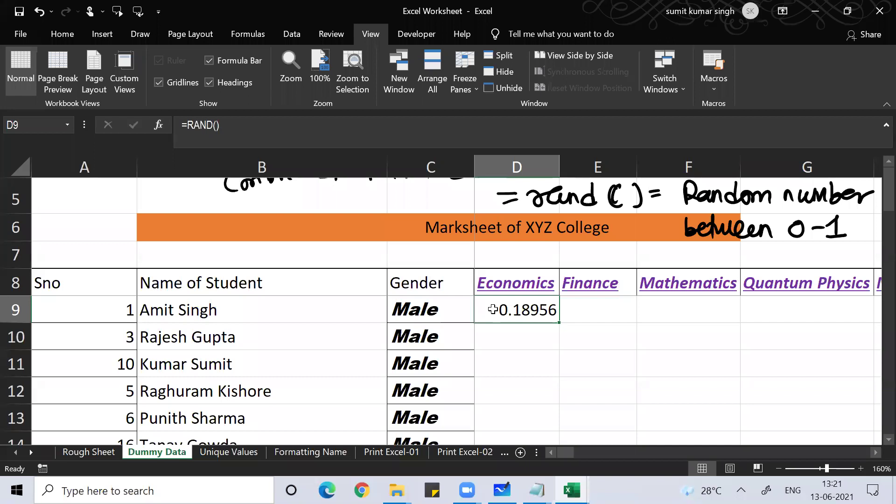
{"action": "left_click", "coordinate": [525, 206]}
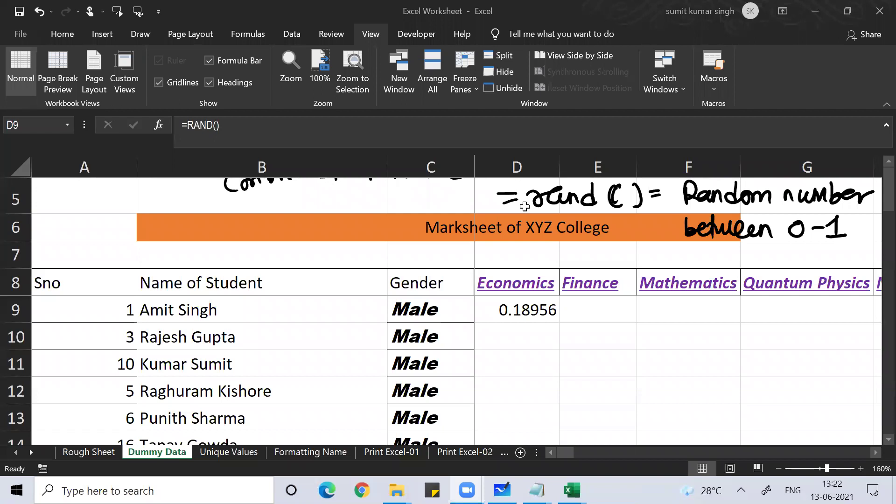
{"action": "key", "text": "alt+Tab"}
{"action": "key", "text": "alt+Tab"}
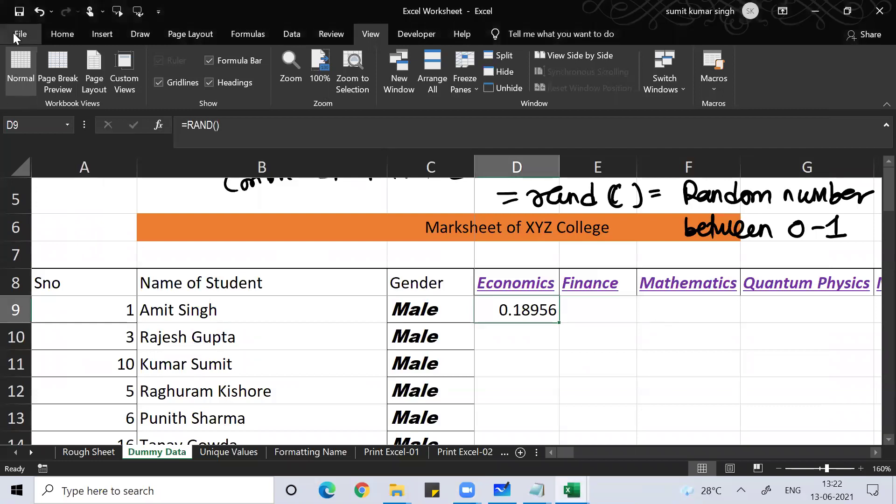
Open the ATTENDANCE OF 4TH SEM workbook from the Older recent workbooks list.
{"action": "left_click", "coordinate": [69, 237]}
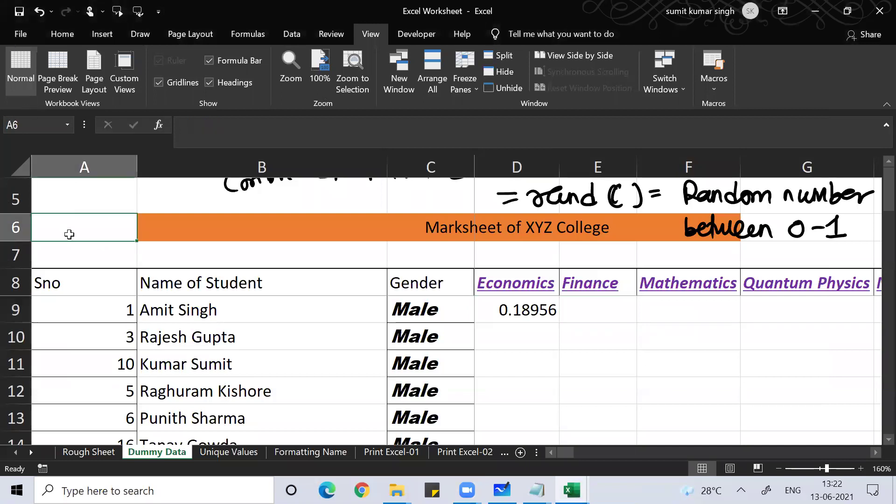
{"action": "key", "text": "alt+f"}
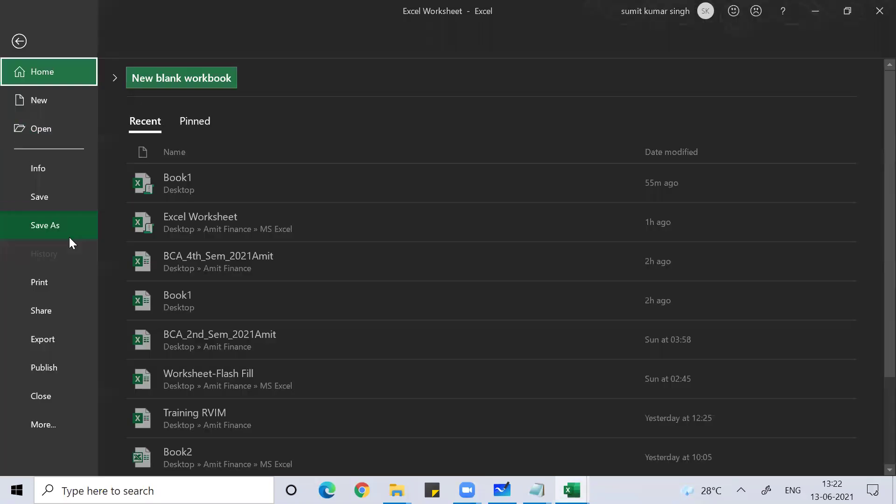
{"action": "key", "text": "o"}
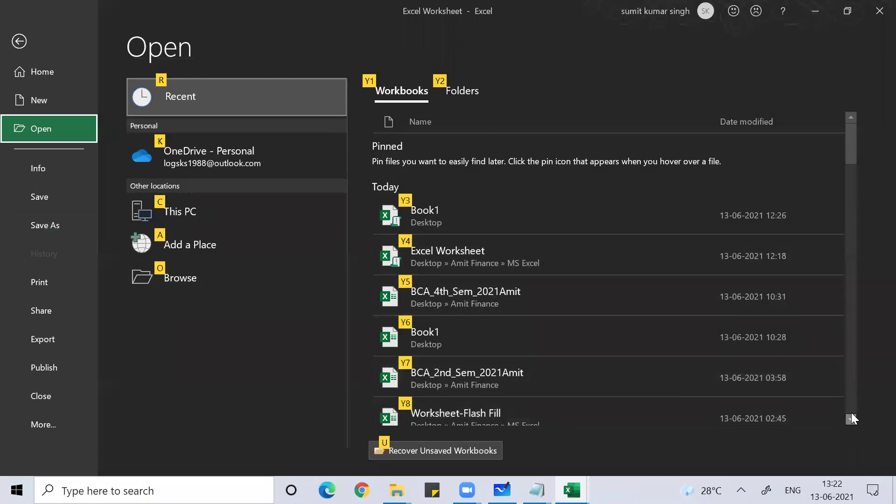
{"action": "scroll", "coordinate": [852, 414], "scroll_direction": "down", "scroll_amount": 10}
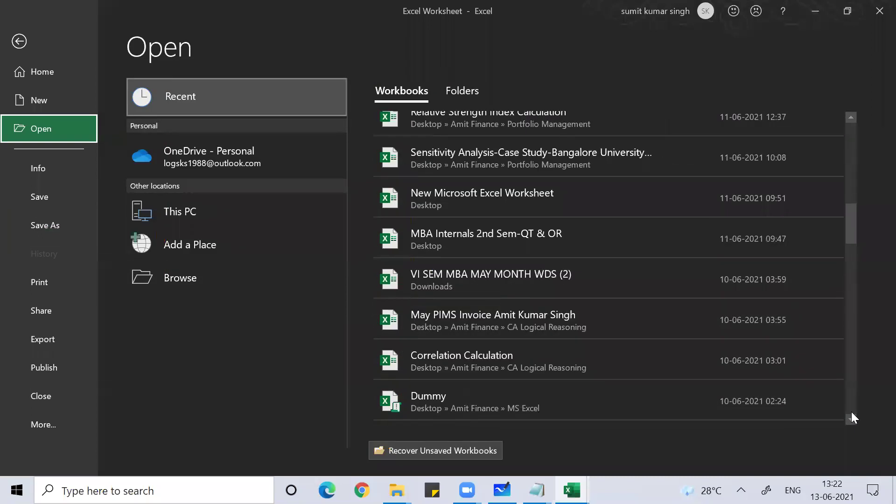
{"action": "scroll", "coordinate": [851, 413], "scroll_direction": "down", "scroll_amount": 5}
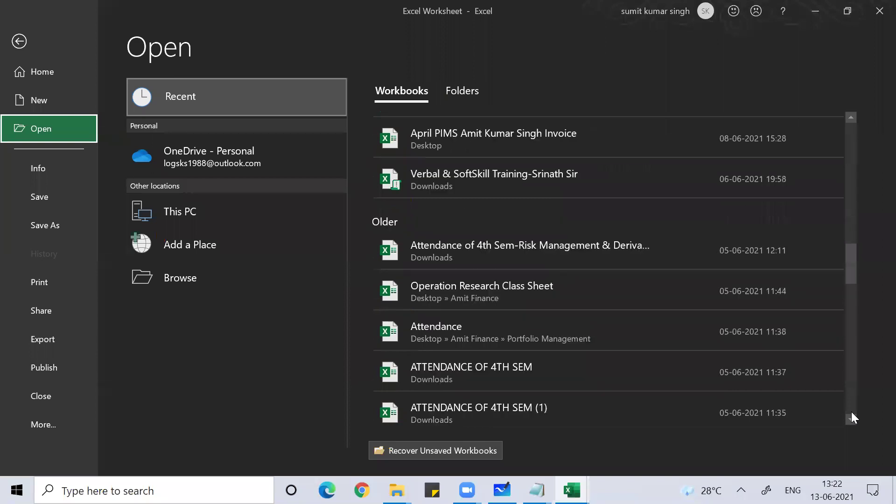
{"action": "left_click", "coordinate": [581, 372]}
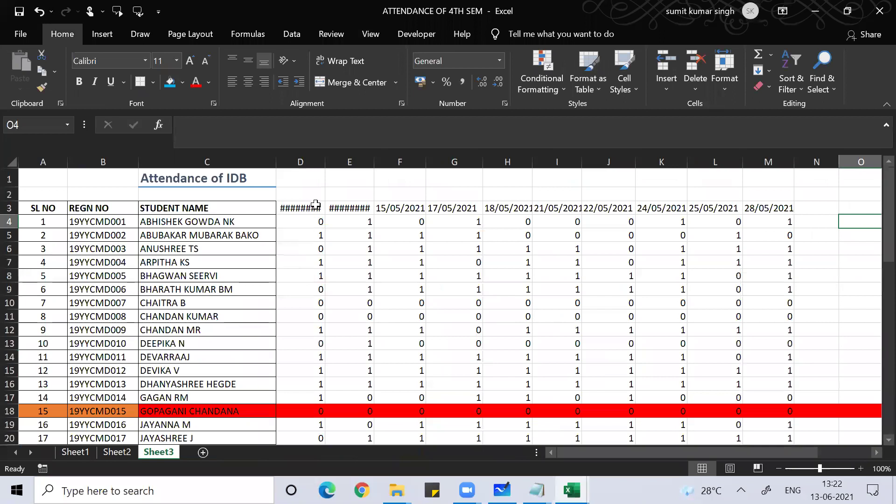
Widen column D so its date 05-10-2021 shows fully.
{"action": "left_click_drag", "start_coordinate": [324, 161], "coordinate": [324, 160]}
{"action": "left_click", "coordinate": [304, 276]}
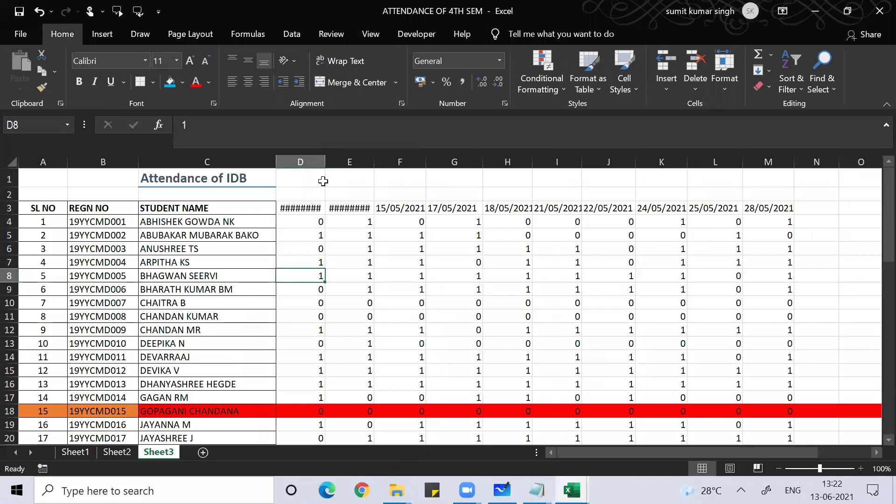
{"action": "left_click_drag", "start_coordinate": [324, 160], "coordinate": [343, 160]}
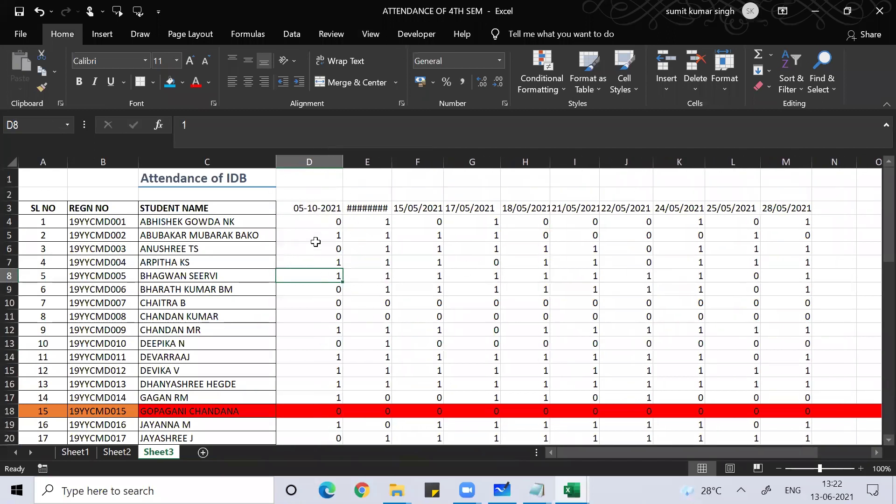
Widen the empty column N after the last date to a width of 15.00.
{"action": "left_click", "coordinate": [843, 222]}
{"action": "left_click", "coordinate": [835, 208]}
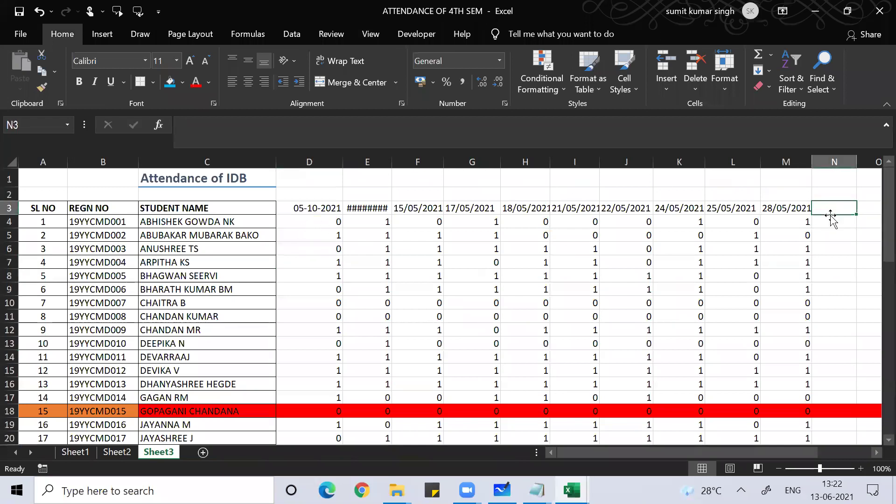
{"action": "left_click", "coordinate": [827, 221]}
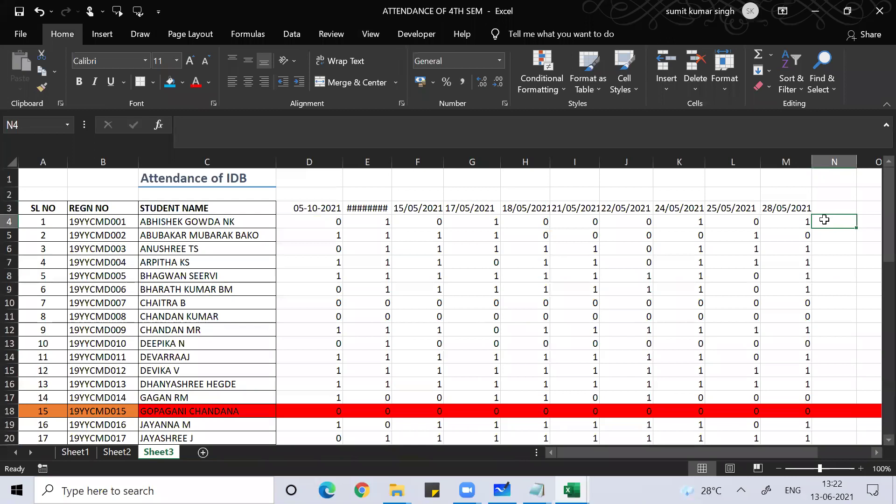
{"action": "left_click", "coordinate": [875, 452]}
{"action": "left_click", "coordinate": [875, 453]}
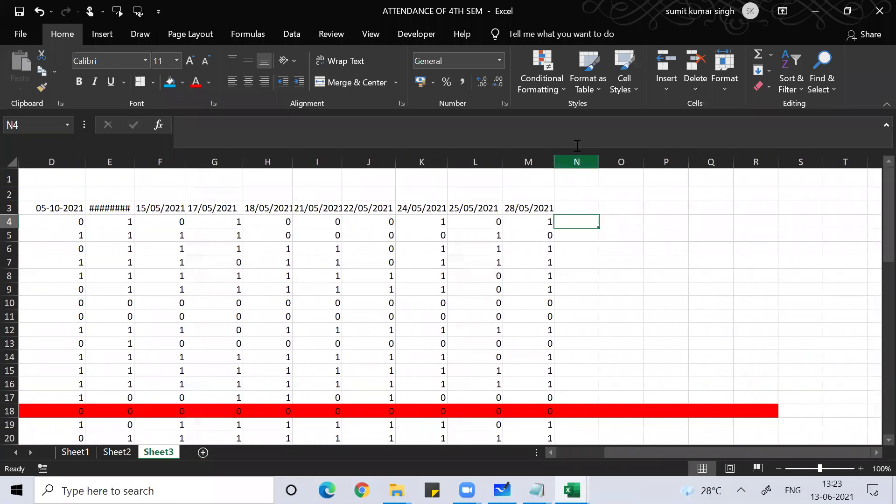
{"action": "left_click", "coordinate": [602, 304]}
{"action": "left_click_drag", "start_coordinate": [599, 162], "coordinate": [636, 171]}
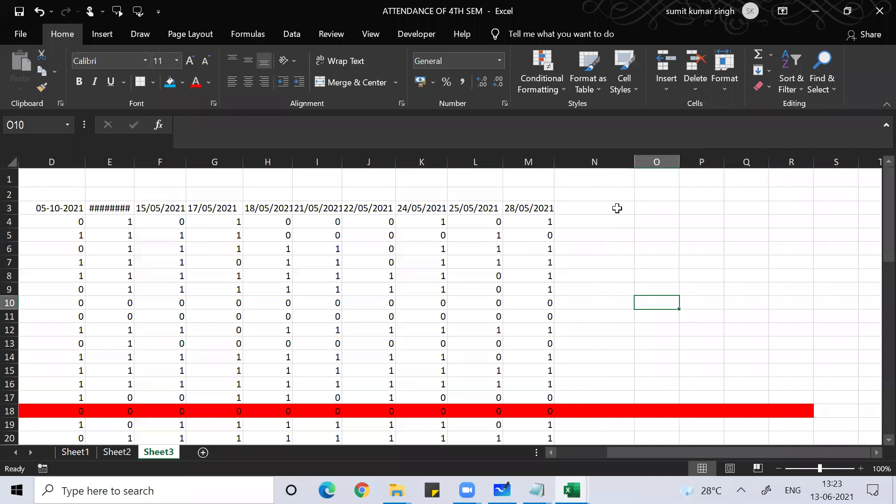
{"action": "left_click", "coordinate": [592, 224]}
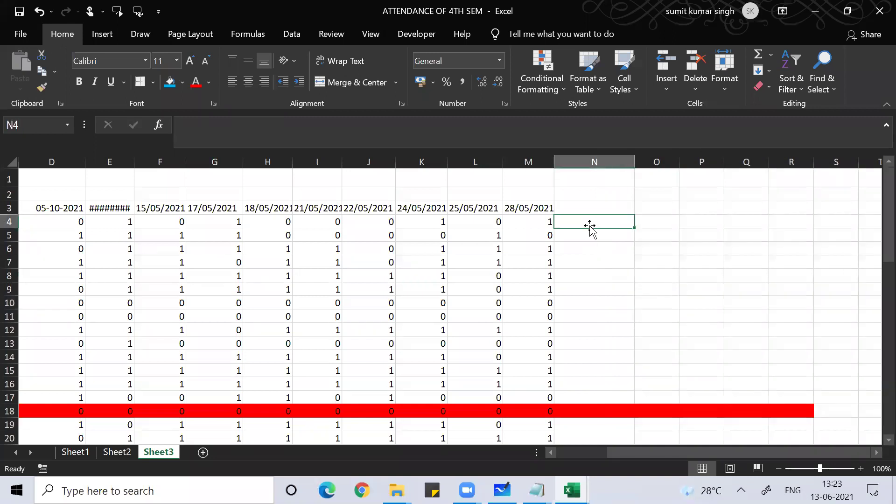
Add the heading 'No of Class Attended' in N3 and autofit column N to it.
{"action": "key", "text": "Up"}
{"action": "type", "text": "No "}
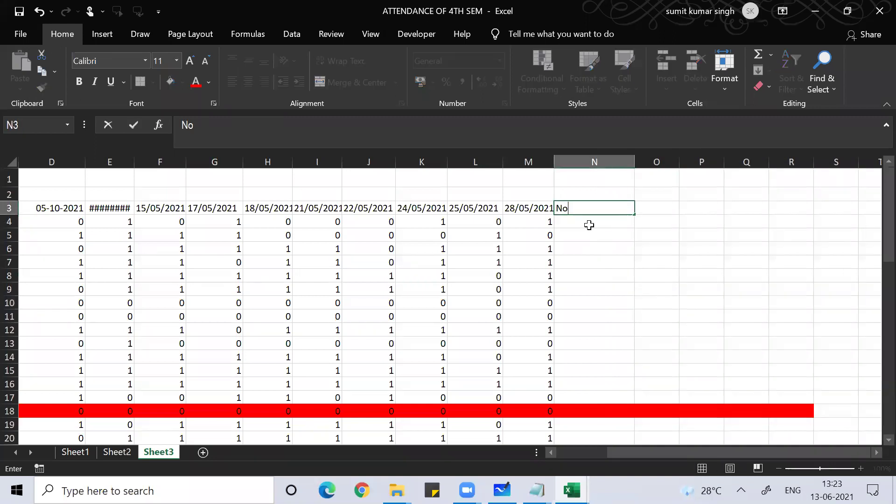
{"action": "type", "text": "of Class Attended"}
{"action": "key", "text": "Return"}
{"action": "key", "text": "Up"}
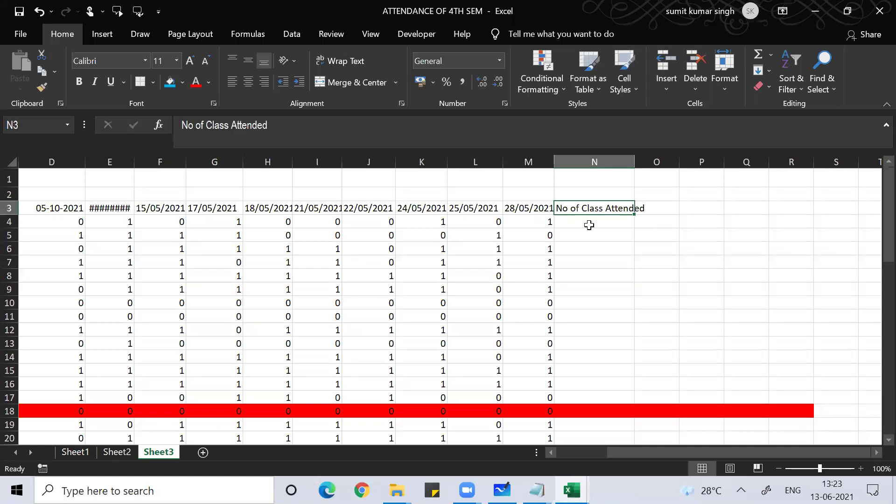
{"action": "double_click", "coordinate": [635, 161]}
Add the heading 'Total Class' in O3.
{"action": "key", "text": "Up"}
{"action": "key", "text": "Down"}
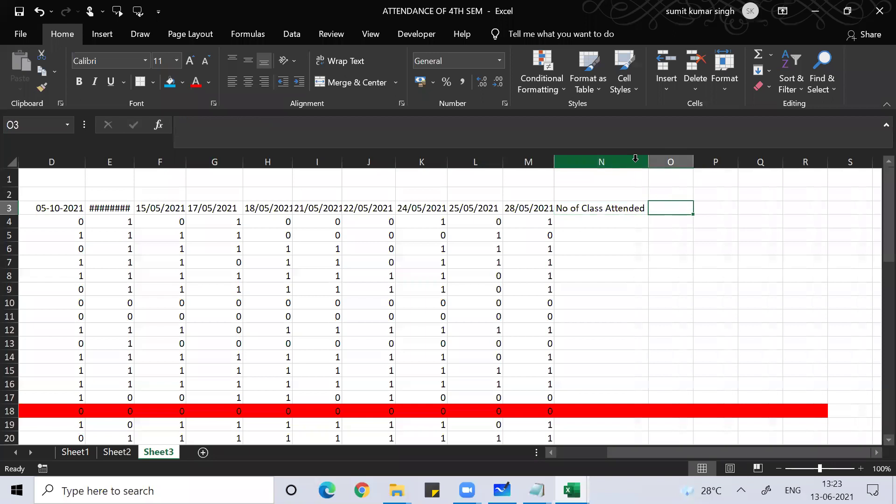
{"action": "type", "text": "Tota;"}
{"action": "key", "text": "BackSpace"}
{"action": "type", "text": "l Class"}
{"action": "key", "text": "Return"}
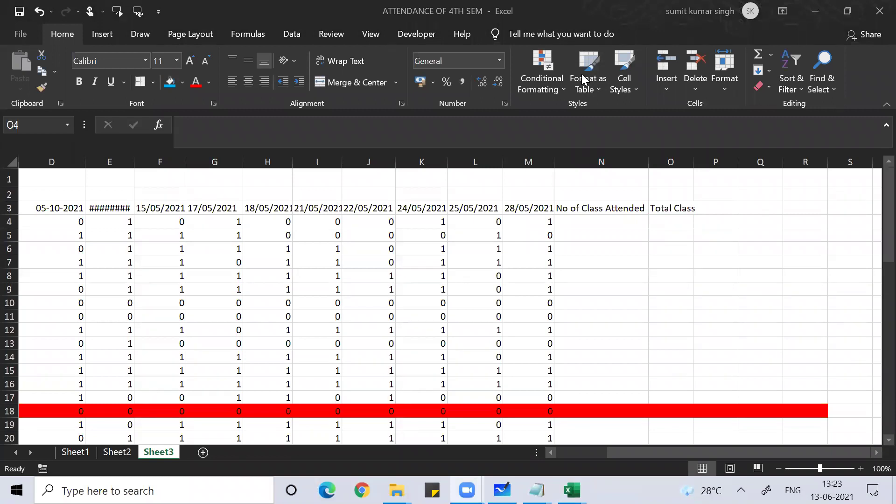
{"action": "left_click", "coordinate": [405, 264]}
Re-enter =RAND() in Dummy Data cell D9 to get 0.029221, then return to the attendance workbook.
{"action": "key", "text": "alt+Tab"}
{"action": "key", "text": "alt+Tab"}
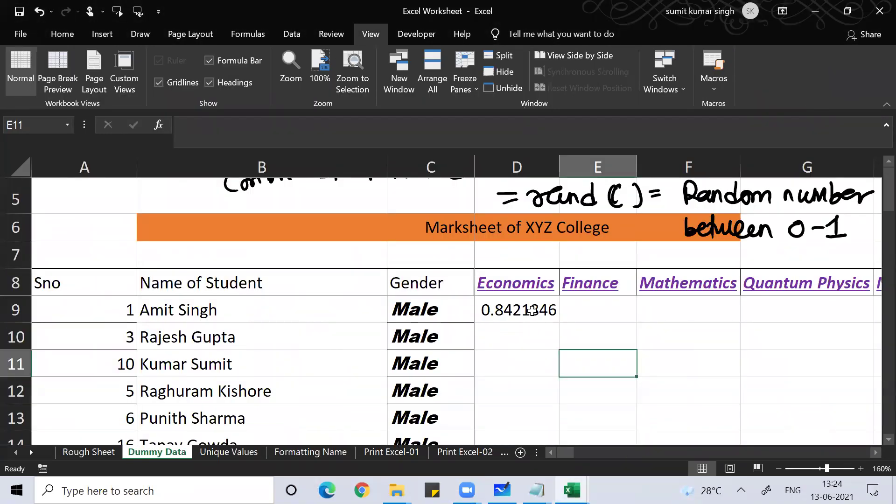
{"action": "left_click", "coordinate": [532, 311]}
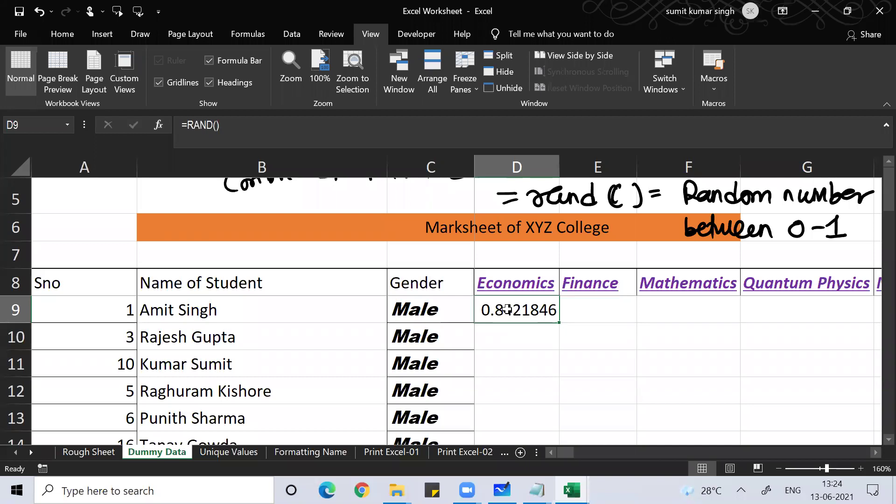
{"action": "double_click", "coordinate": [508, 309]}
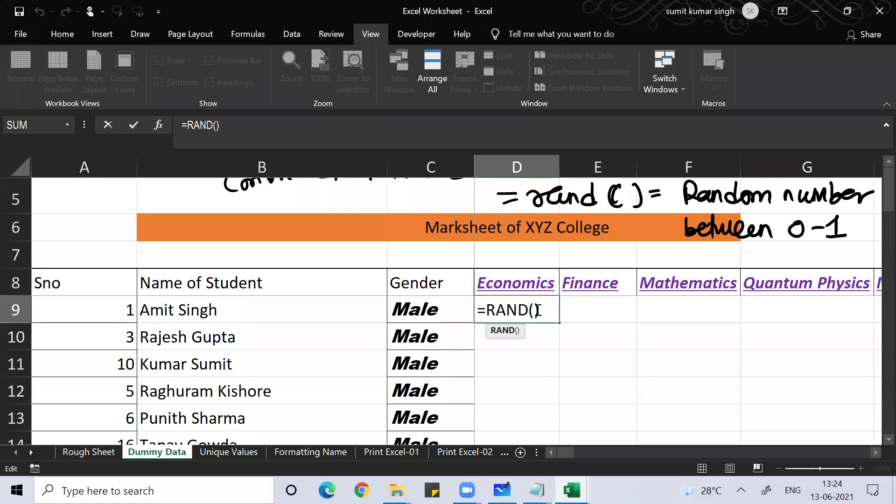
{"action": "left_click", "coordinate": [538, 310]}
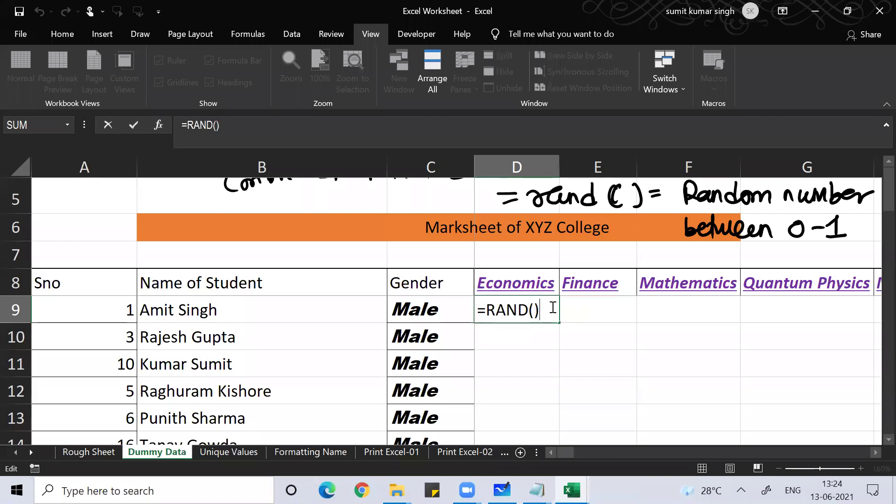
{"action": "key", "text": "Return"}
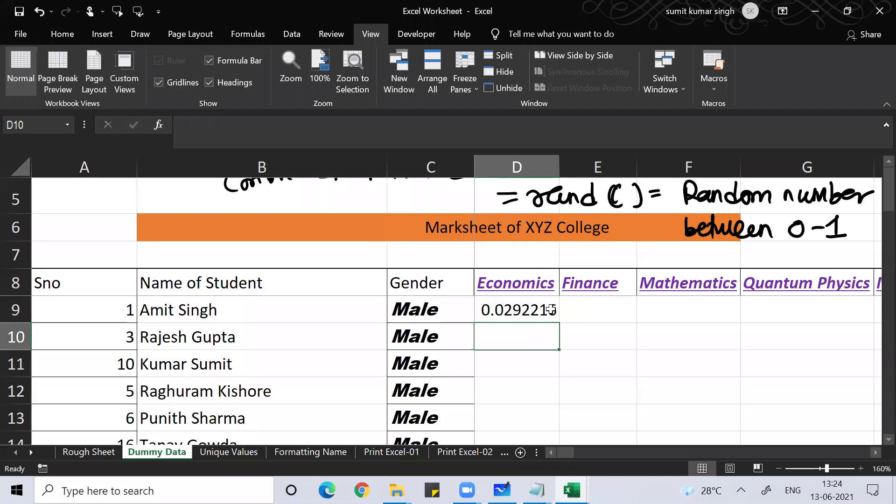
{"action": "key", "text": "alt+Tab"}
{"action": "key", "text": "alt+Tab"}
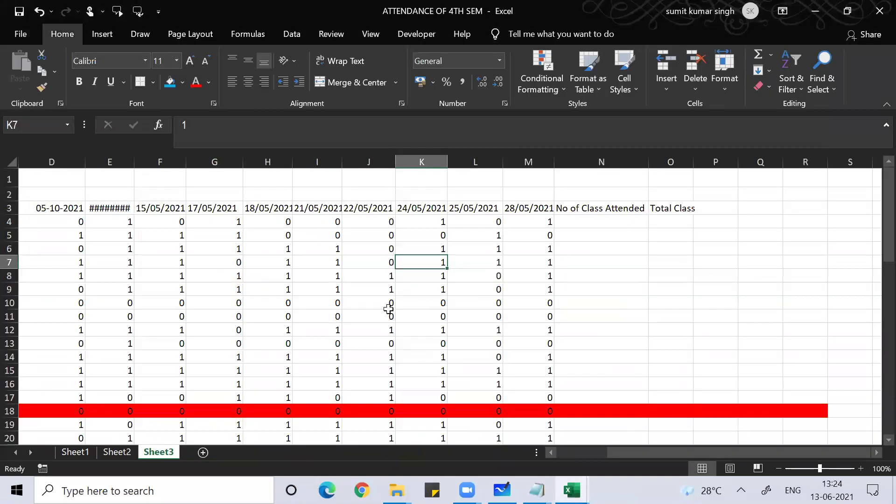
Add the heading '% Attendance' in P3 next to Total Class.
{"action": "left_click_drag", "start_coordinate": [302, 289], "coordinate": [308, 276]}
{"action": "key", "text": "Left"}
{"action": "key", "text": "Left"}
{"action": "key", "text": "Left"}
{"action": "key", "text": "Left"}
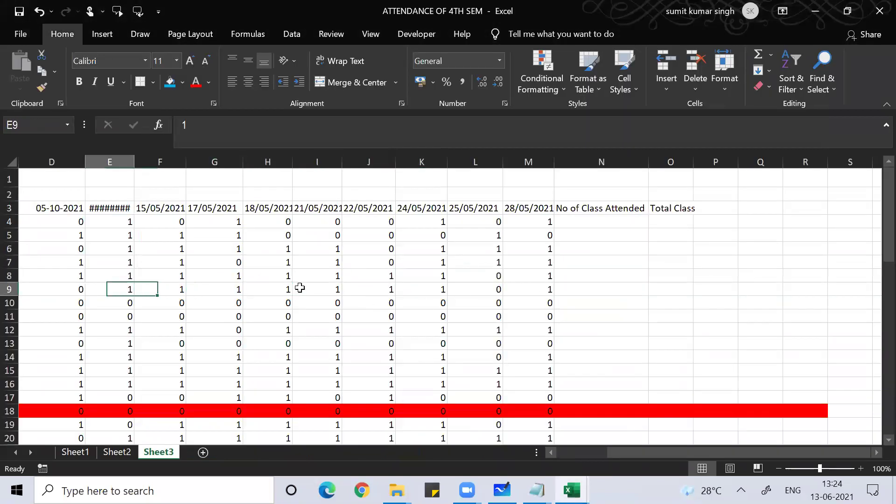
{"action": "key", "text": "Left"}
{"action": "key", "text": "Left"}
{"action": "key", "text": "Left"}
{"action": "key", "text": "Left"}
{"action": "key", "text": "Right"}
{"action": "key", "text": "Right"}
{"action": "key", "text": "Right"}
{"action": "key", "text": "Left"}
{"action": "key", "text": "Left"}
{"action": "key", "text": "Up"}
{"action": "key", "text": "Up"}
{"action": "key", "text": "Up"}
{"action": "key", "text": "Right"}
{"action": "key", "text": "Up"}
{"action": "key", "text": "Up"}
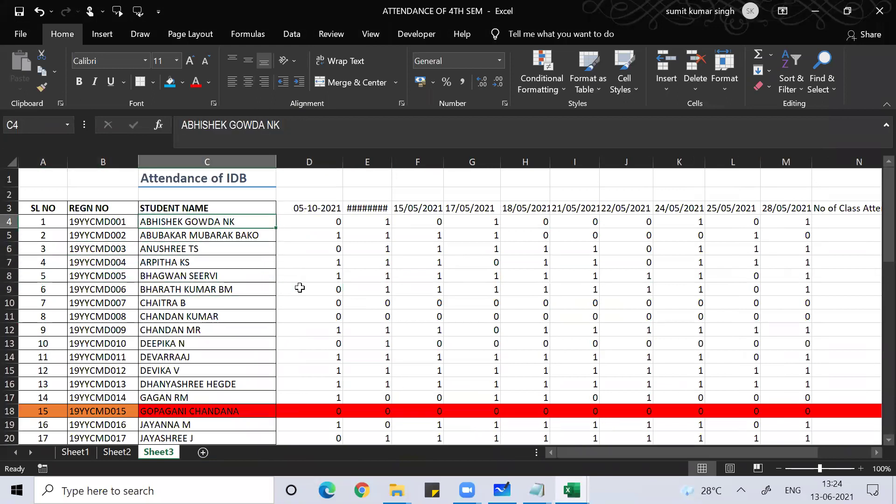
{"action": "key", "text": "Right"}
{"action": "key", "text": "Right"}
{"action": "key", "text": "Right"}
{"action": "key", "text": "Right"}
{"action": "key", "text": "Right"}
{"action": "key", "text": "Right"}
{"action": "key", "text": "Right"}
{"action": "key", "text": "Right"}
{"action": "key", "text": "Right"}
{"action": "key", "text": "Right"}
{"action": "key", "text": "Right"}
{"action": "key", "text": "Right"}
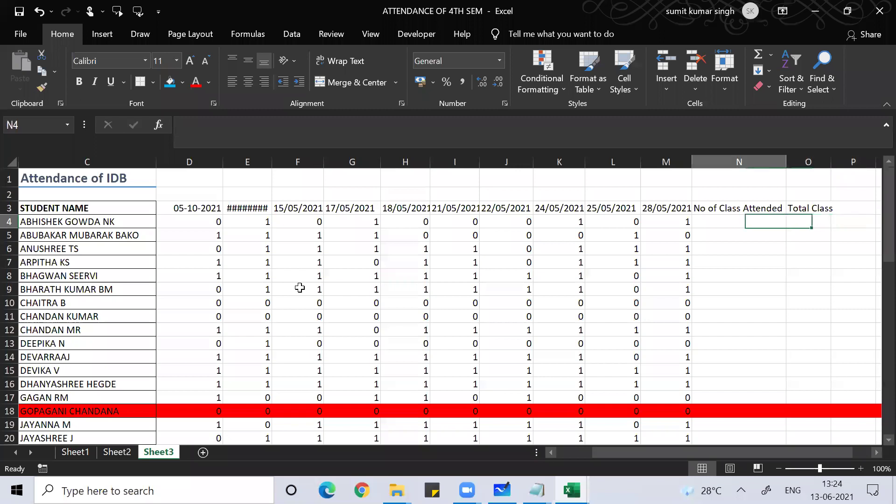
{"action": "key", "text": "Right"}
{"action": "key", "text": "Up"}
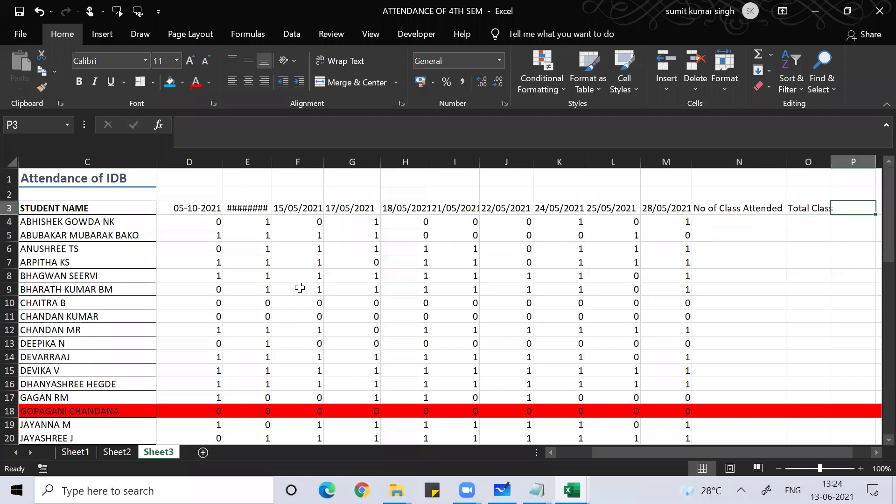
{"action": "scroll", "coordinate": [299, 288], "scroll_direction": "right", "scroll_amount": 1}
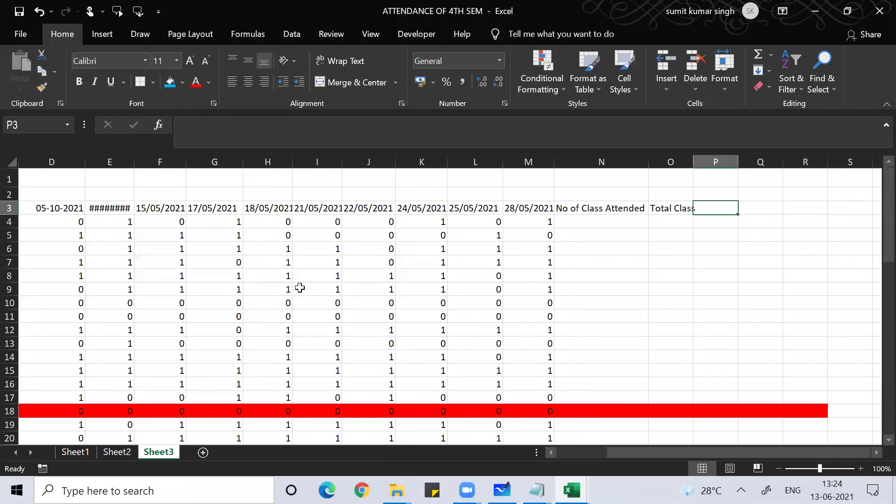
{"action": "type", "text": "% Attendance"}
{"action": "key", "text": "Return"}
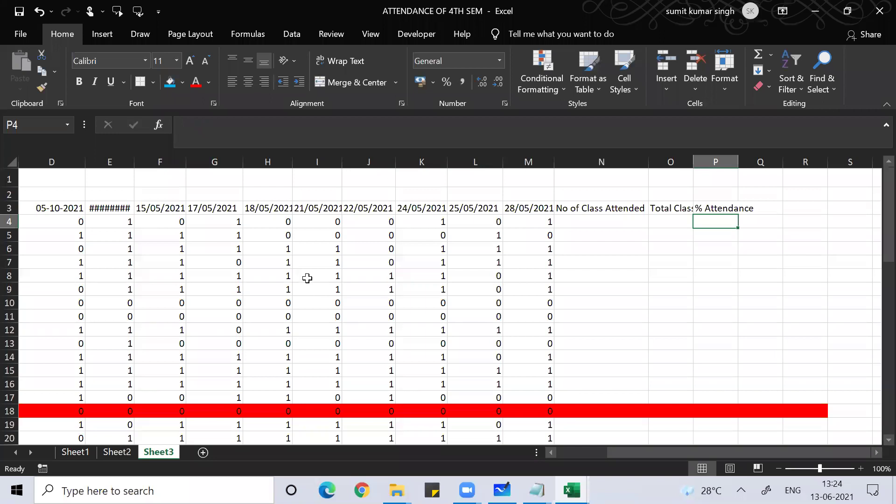
AutoFit columns P and O to their % Attendance and Total Class headings.
{"action": "double_click", "coordinate": [739, 160]}
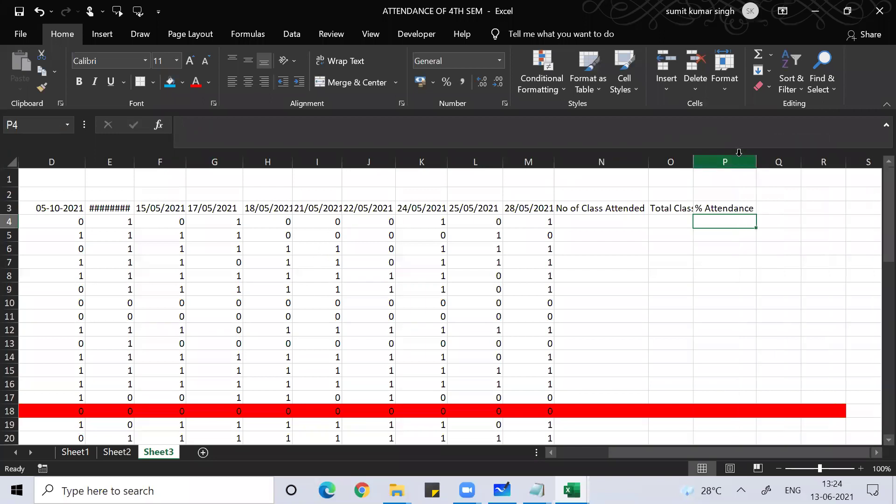
{"action": "left_click", "coordinate": [654, 227]}
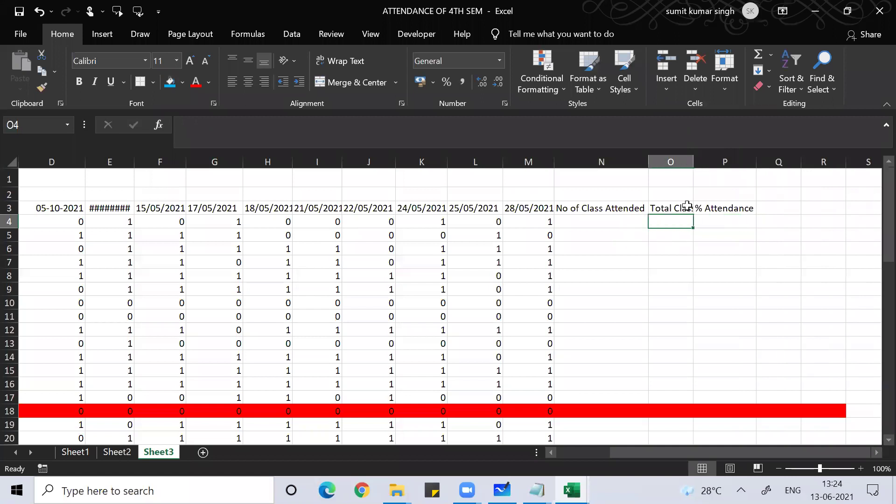
{"action": "double_click", "coordinate": [694, 161]}
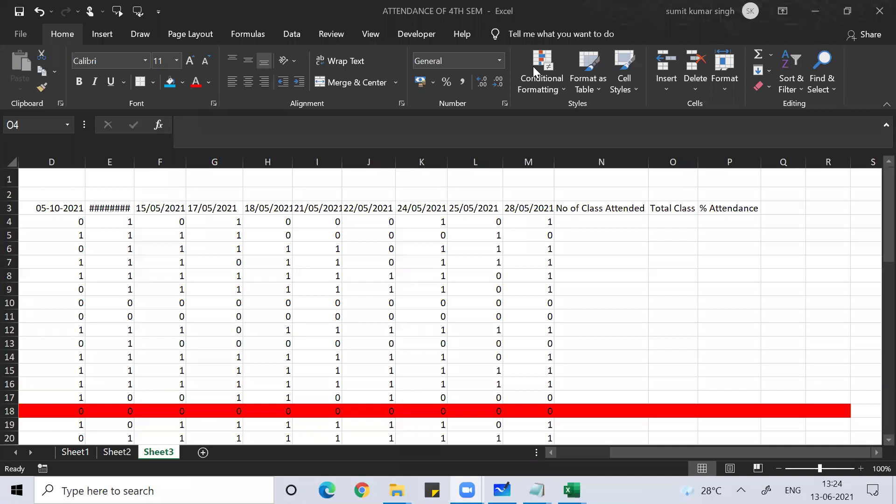
{"action": "left_click", "coordinate": [645, 279]}
Re-enter the =RAND() formula in Dummy Data cell D9 to recalculate it.
{"action": "key", "text": "alt+Tab"}
{"action": "key", "text": "alt+Tab"}
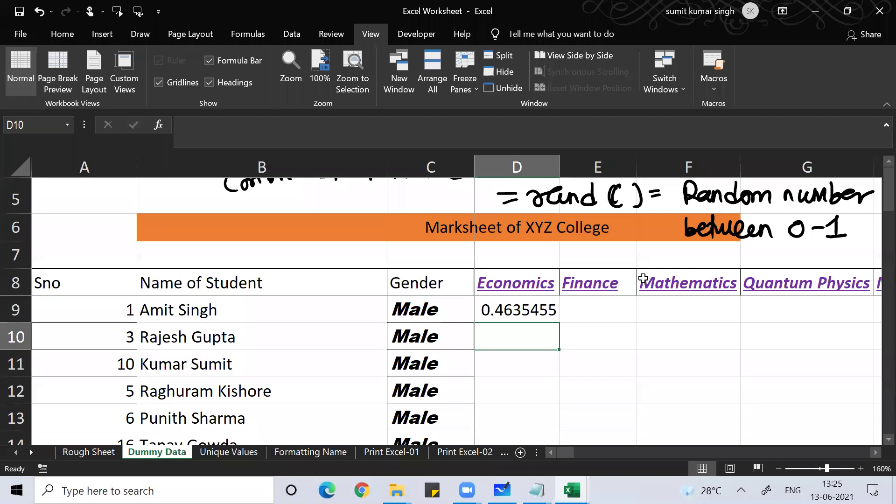
{"action": "key", "text": "Up"}
{"action": "key", "text": "F2"}
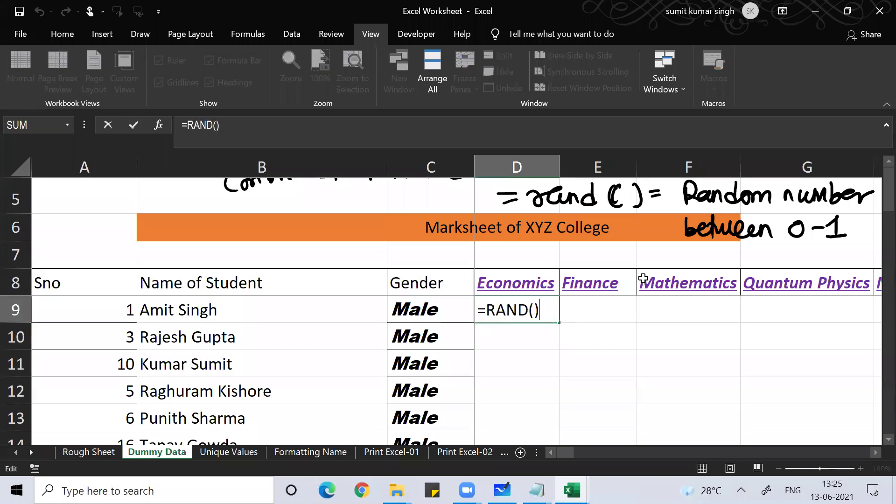
{"action": "key", "text": "Return"}
Test pasting D9 back as a fixed value, then undo to restore the live formula.
{"action": "key", "text": "Up"}
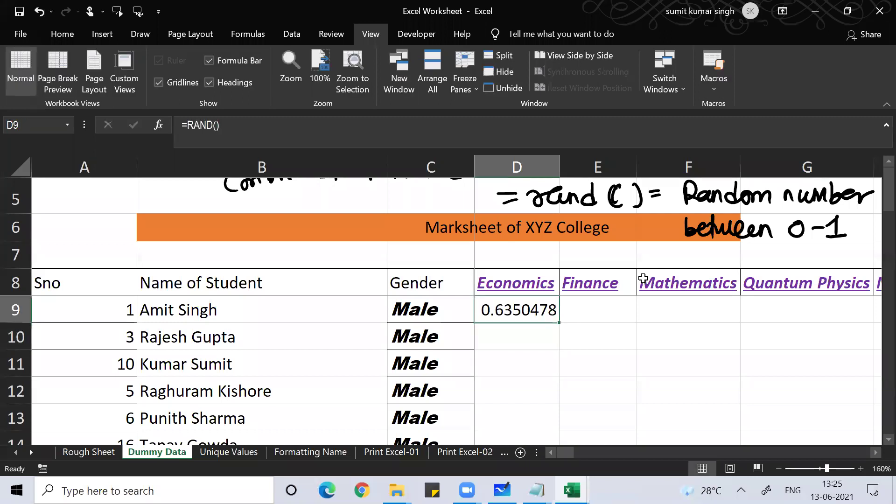
{"action": "key", "text": "ctrl+c"}
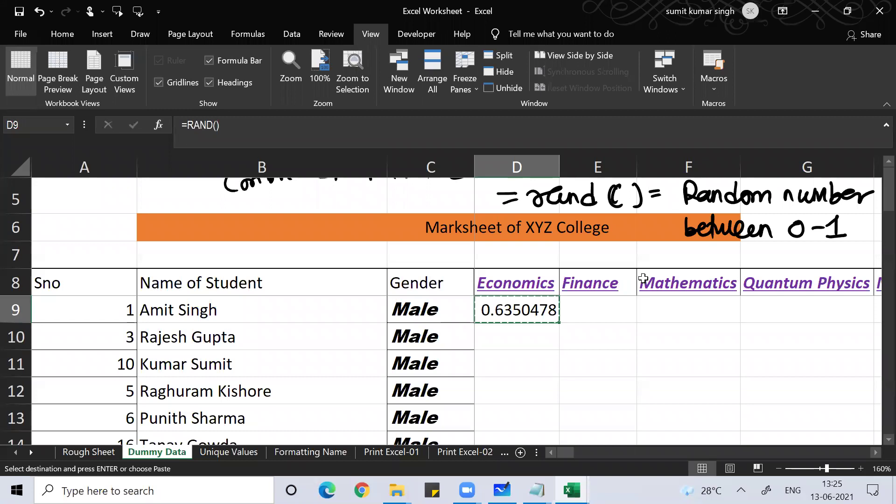
{"action": "key", "text": "ctrl+alt+v"}
{"action": "key", "text": "v"}
{"action": "key", "text": "Return"}
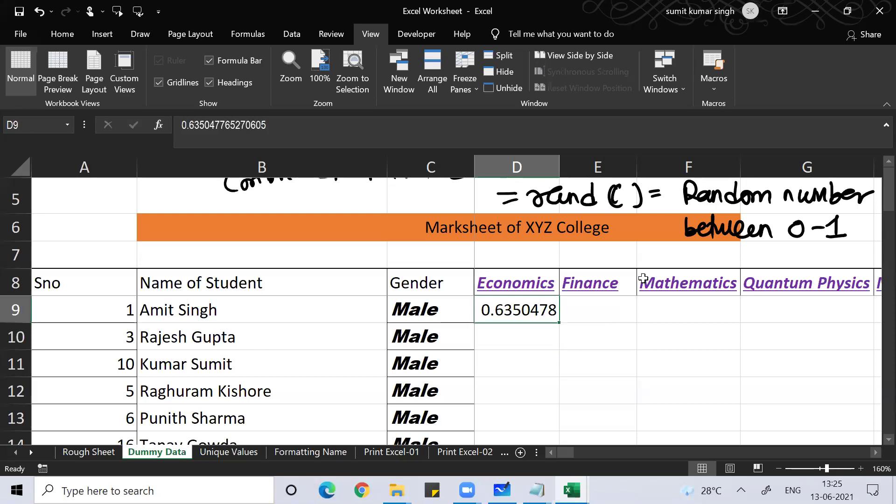
{"action": "key", "text": "ctrl+z"}
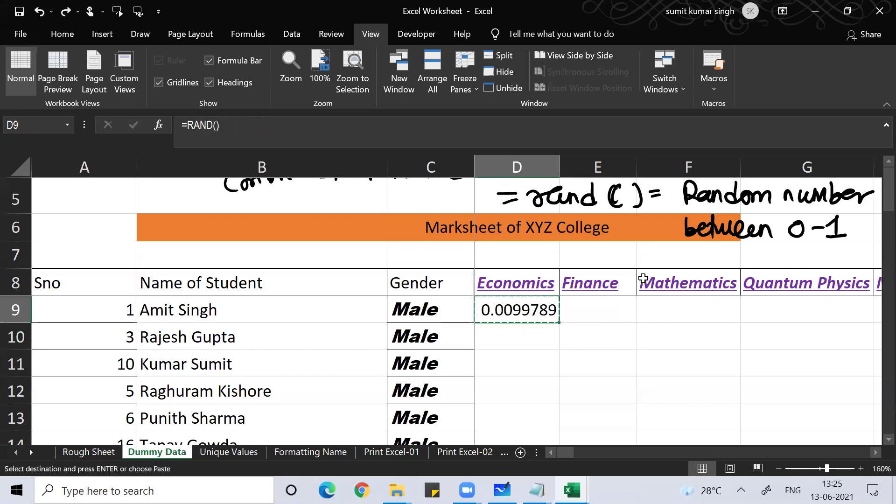
Type test entries 'amit' in E9 and 'ggg' in E11 to trigger recalculation, then begin deleting them.
{"action": "key", "text": "Down"}
{"action": "key", "text": "Up"}
{"action": "key", "text": "Right"}
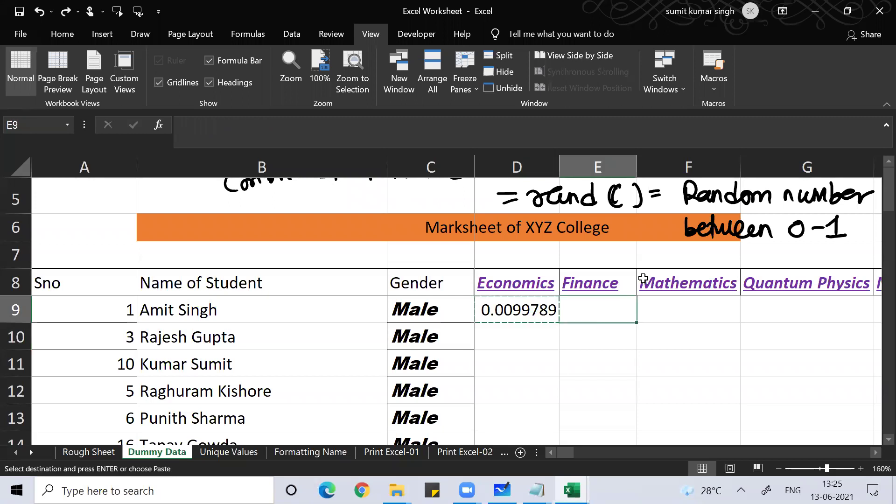
{"action": "type", "text": "amit"}
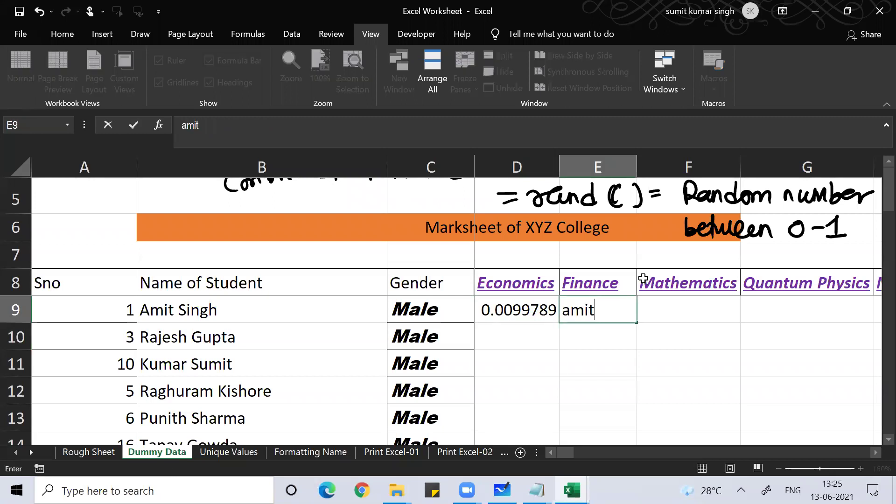
{"action": "key", "text": "Return"}
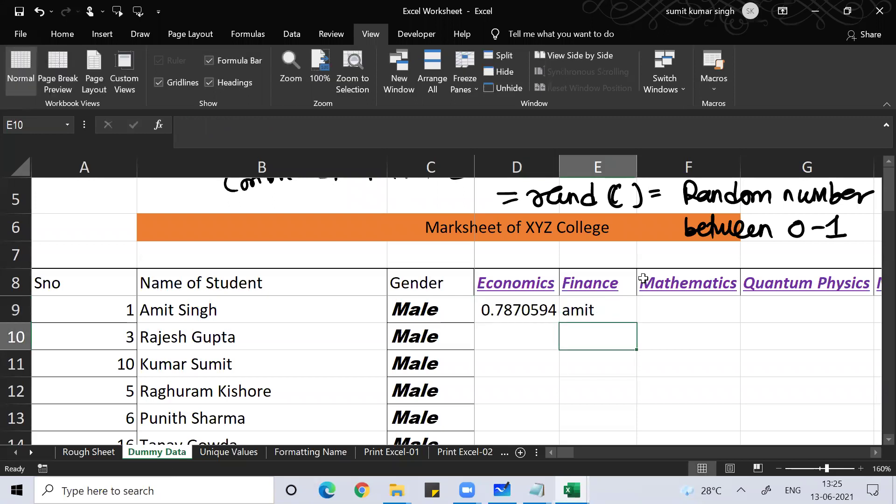
{"action": "key", "text": "Return"}
{"action": "type", "text": "ggg"}
{"action": "key", "text": "Return"}
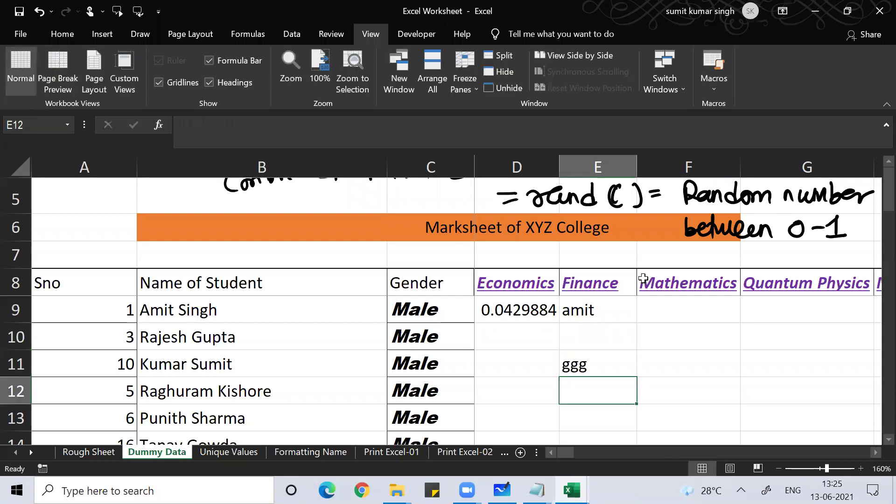
{"action": "key", "text": "Down"}
{"action": "key", "text": "Right"}
{"action": "key", "text": "Right"}
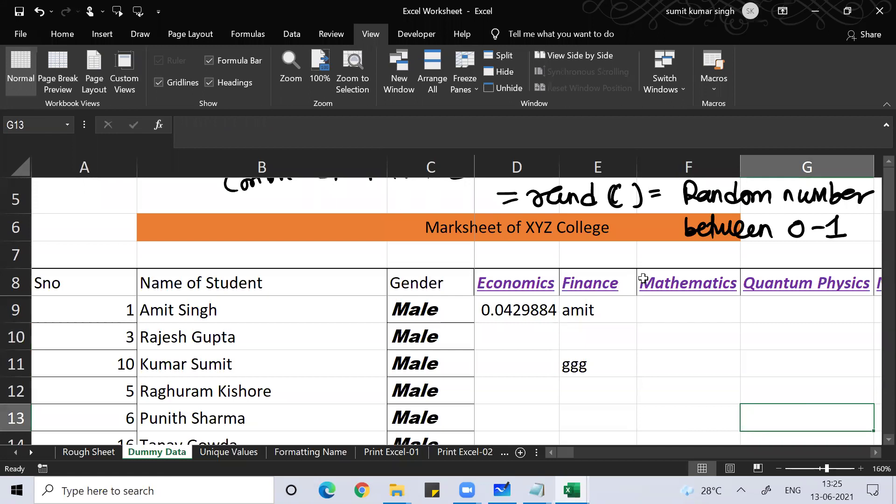
{"action": "key", "text": "Left"}
{"action": "key", "text": "Left"}
{"action": "key", "text": "Up"}
{"action": "key", "text": "Up"}
{"action": "key", "text": "Delete"}
Delete the remaining test entry and switch back to the ATTENDANCE OF 4TH SEM workbook.
{"action": "key", "text": "Up"}
{"action": "key", "text": "Up"}
{"action": "key", "text": "Delete"}
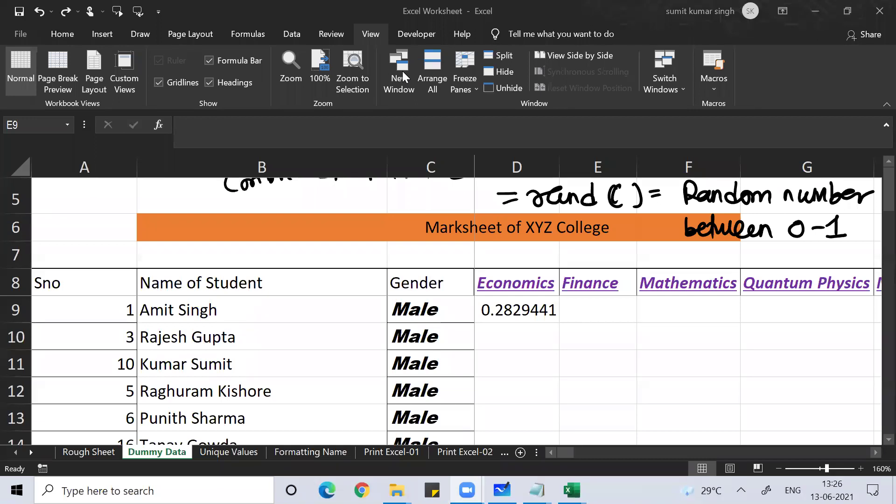
{"action": "key", "text": "alt+Tab"}
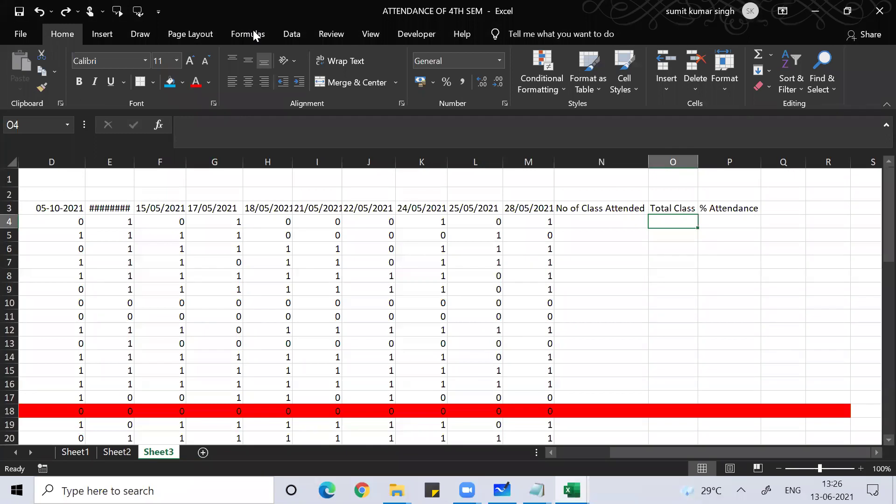
Enter =COUNT(D4:M4) in N4, giving 10 classes attended for the first student.
{"action": "key", "text": "Left"}
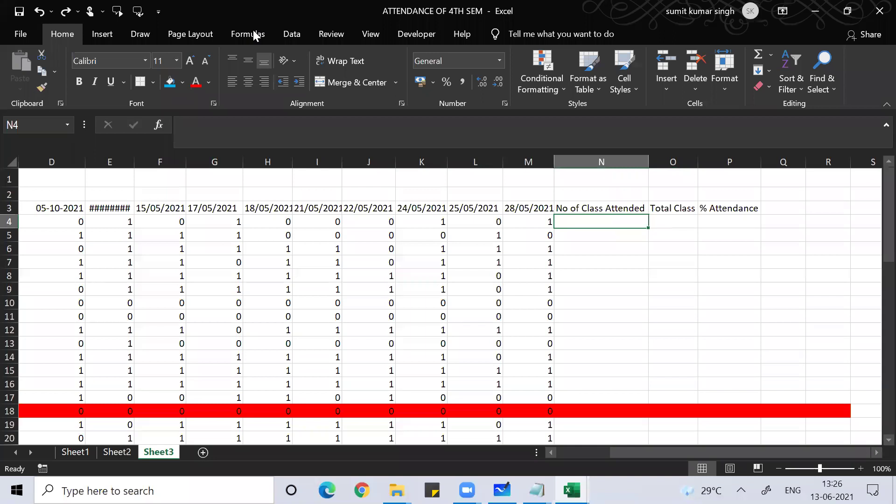
{"action": "type", "text": "=cou"}
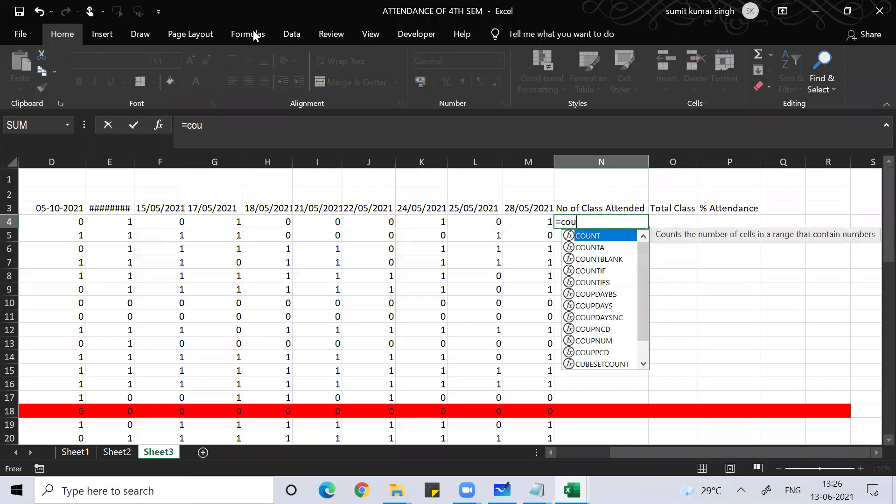
{"action": "type", "text": "nt("}
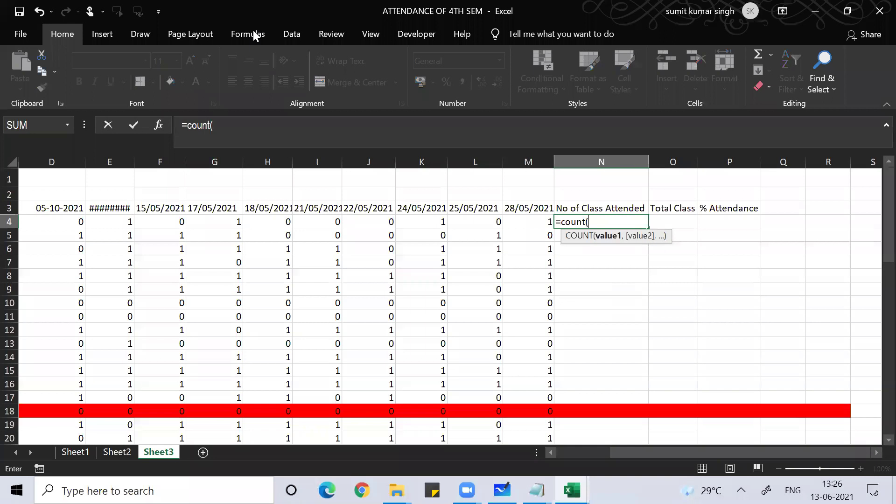
{"action": "key", "text": "Left"}
{"action": "key", "text": "shift+Left"}
{"action": "key", "text": "shift+Left"}
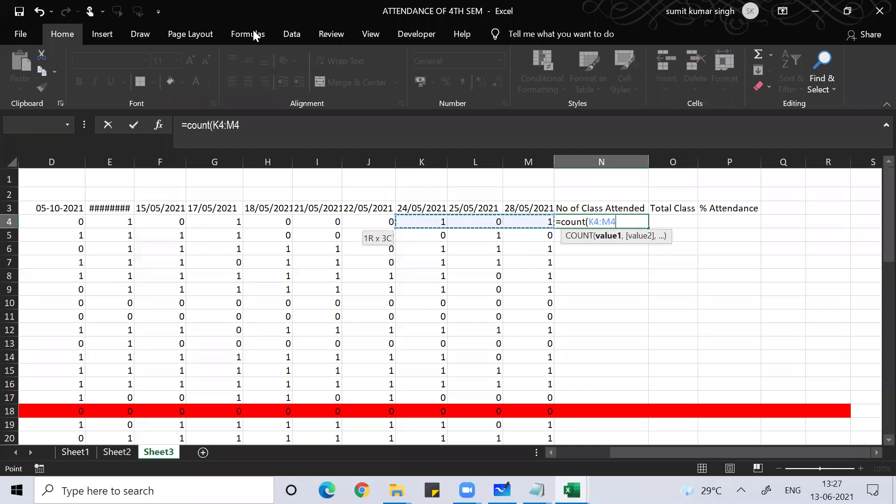
{"action": "key", "text": "ctrl+shift+Left"}
{"action": "key", "text": "shift+Right"}
{"action": "key", "text": "shift+Right"}
{"action": "key", "text": "shift+Right"}
{"action": "type", "text": ")"}
{"action": "key", "text": "Return"}
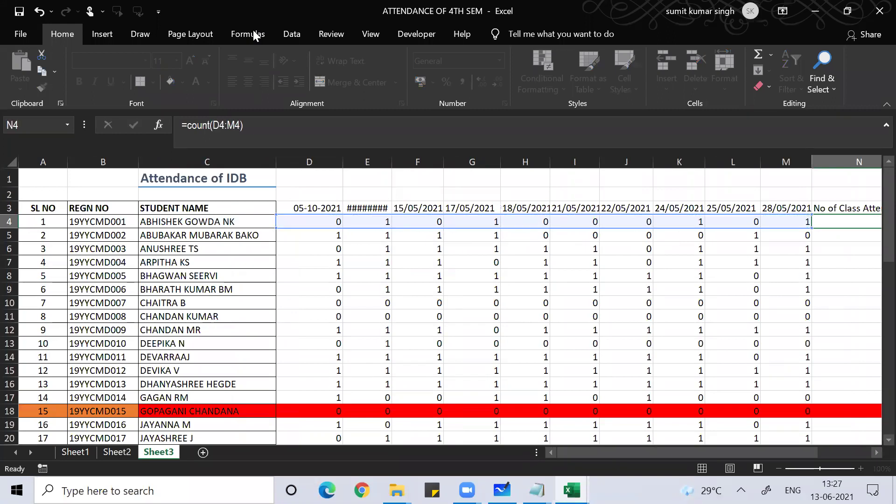
Review the N4 formula, then start and clear an unfinished formula in Total Class cell O4.
{"action": "key", "text": "Up"}
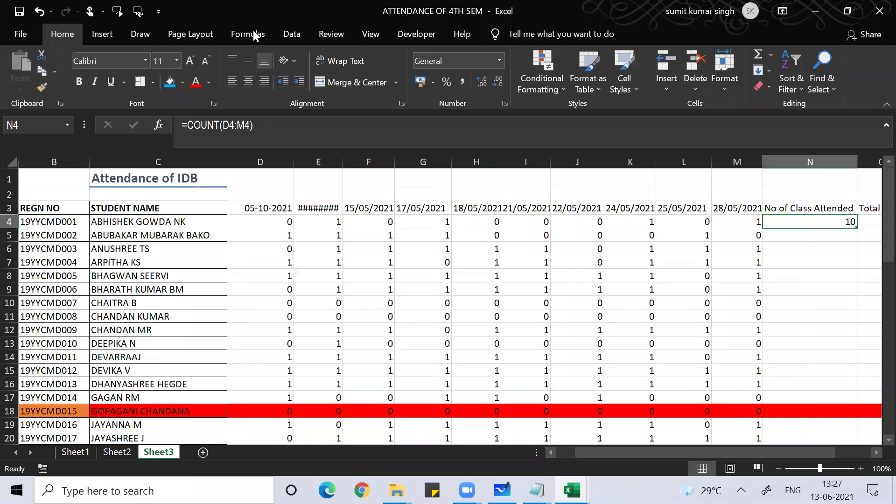
{"action": "key", "text": "Right"}
{"action": "key", "text": "Left"}
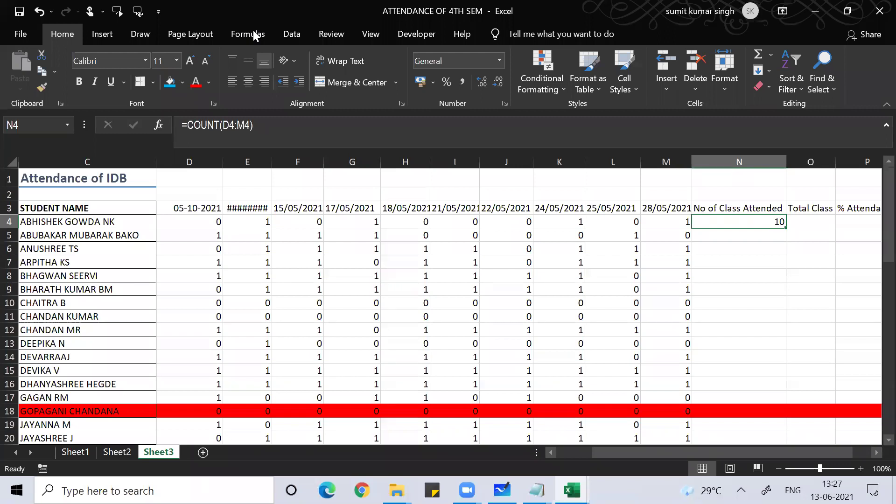
{"action": "key", "text": "Right"}
{"action": "type", "text": "="}
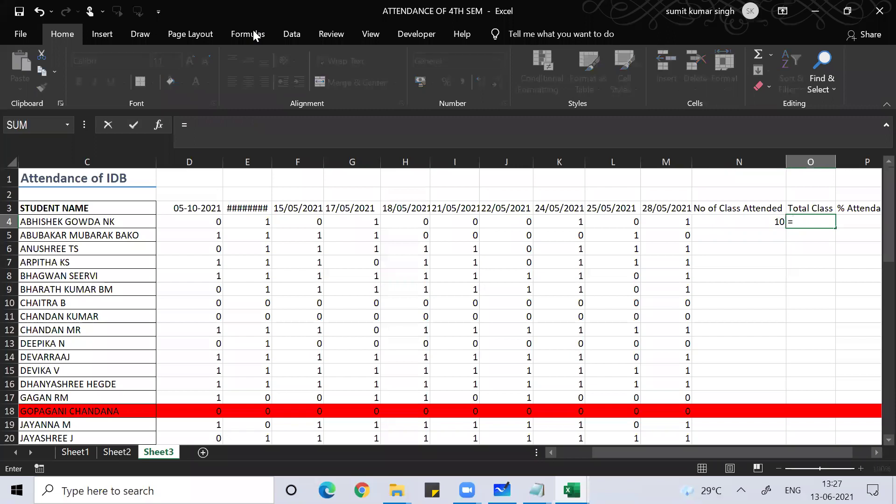
{"action": "type", "text": "c"}
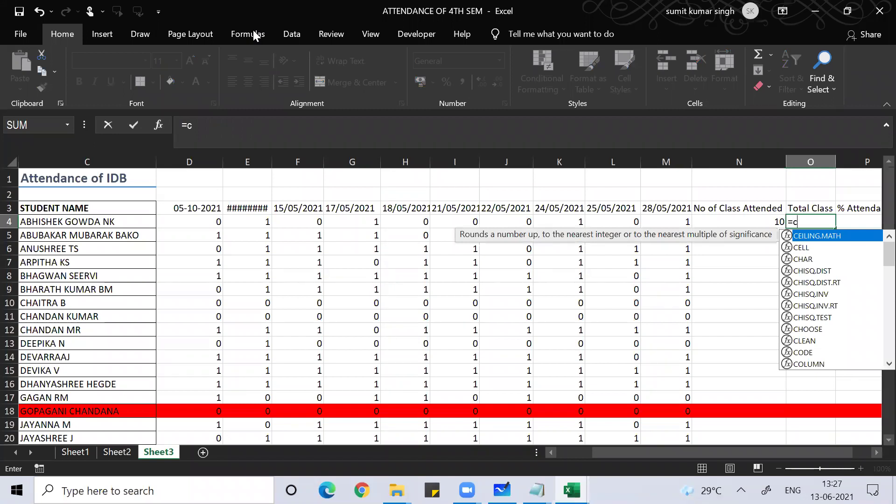
{"action": "key", "text": "BackSpace"}
{"action": "key", "text": "BackSpace"}
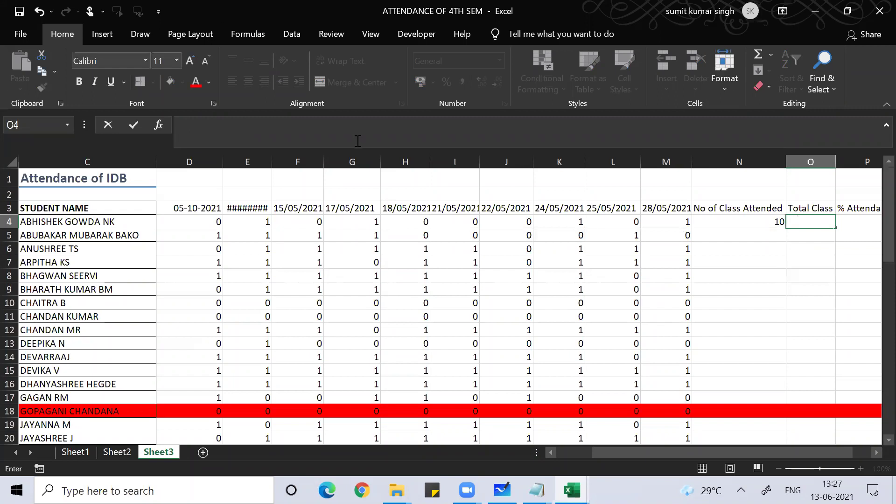
Enter =SUM(D4:M4) in N4 to total the first student's attendance marks.
{"action": "left_click", "coordinate": [714, 211]}
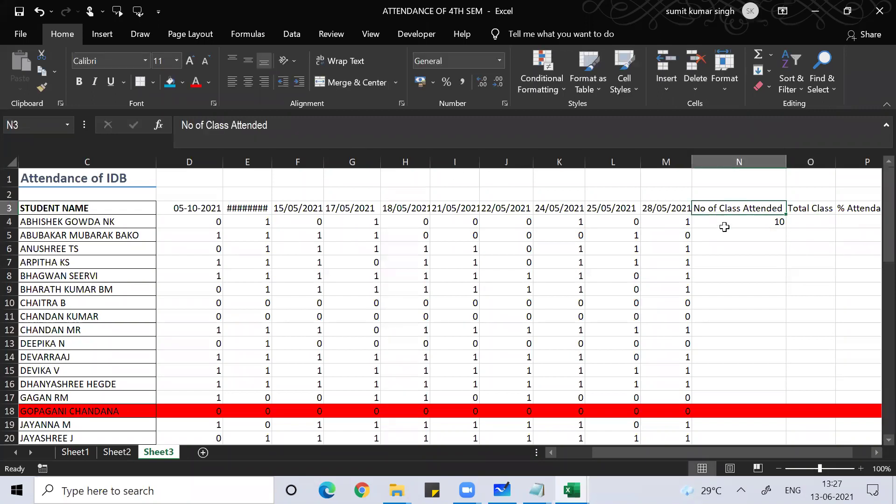
{"action": "left_click", "coordinate": [725, 227]}
{"action": "type", "text": "=sum("}
{"action": "key", "text": "Left"}
{"action": "key", "text": "shift+Left"}
{"action": "key", "text": "shift+Left"}
{"action": "key", "text": "shift+Left"}
{"action": "key", "text": "shift+Left"}
{"action": "key", "text": "shift+Left"}
{"action": "key", "text": "shift+Left"}
{"action": "key", "text": "shift+Left"}
{"action": "key", "text": "shift+Left"}
{"action": "key", "text": "shift+Left"}
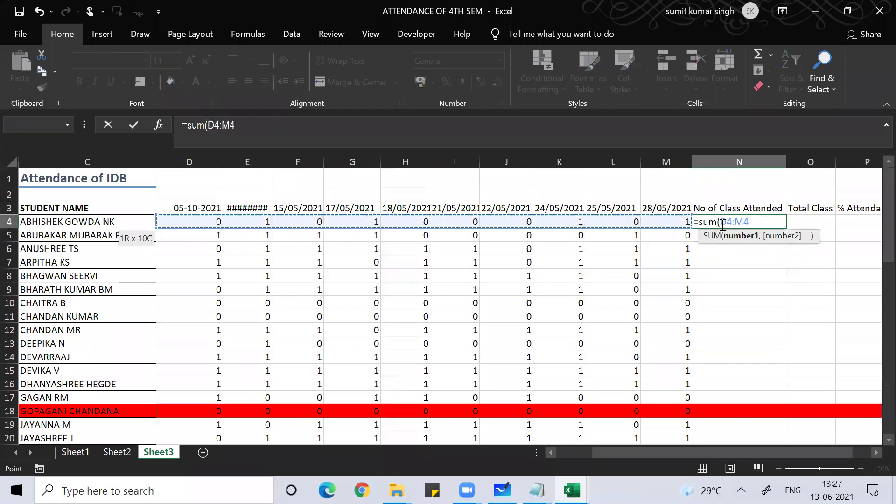
{"action": "type", "text": ")"}
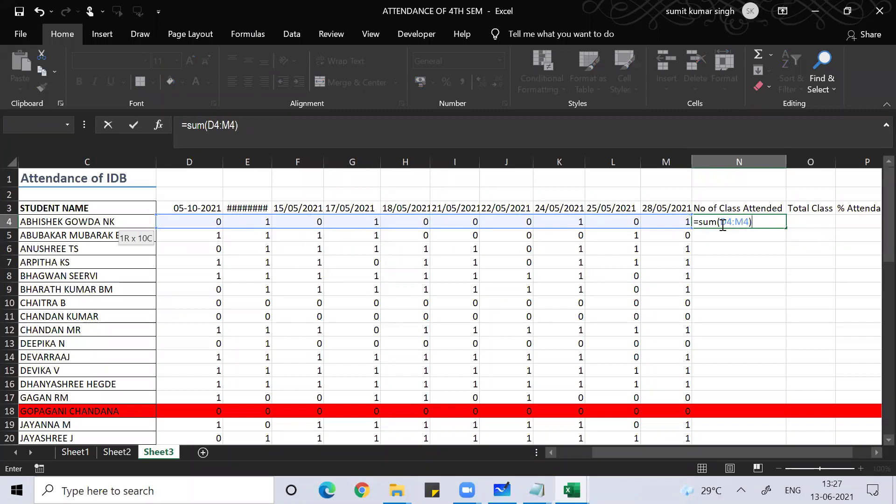
{"action": "key", "text": "Return"}
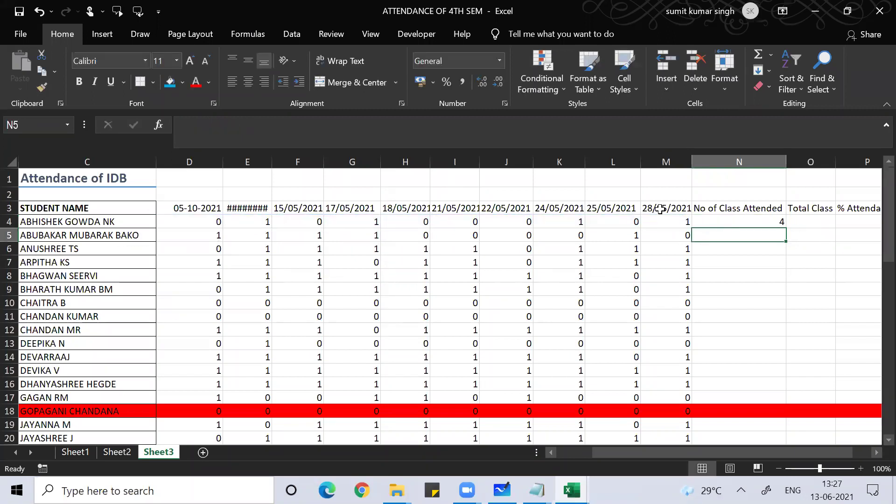
Enter =COUNT(D4:M4) in O4 as the first student's Total Class.
{"action": "left_click", "coordinate": [256, 236]}
{"action": "key", "text": "Up"}
{"action": "key", "text": "Right"}
{"action": "key", "text": "Right"}
{"action": "key", "text": "Right"}
{"action": "key", "text": "Right"}
{"action": "key", "text": "Right"}
{"action": "key", "text": "Right"}
{"action": "key", "text": "Right"}
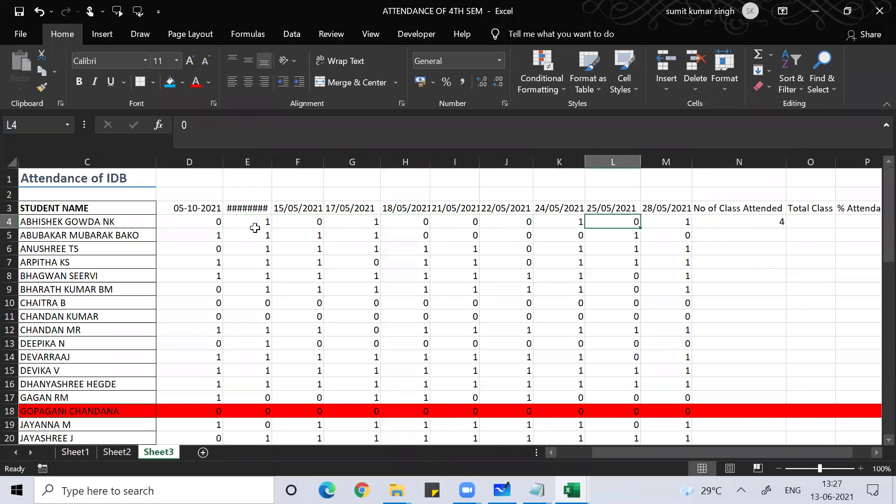
{"action": "key", "text": "Right"}
{"action": "key", "text": "Right"}
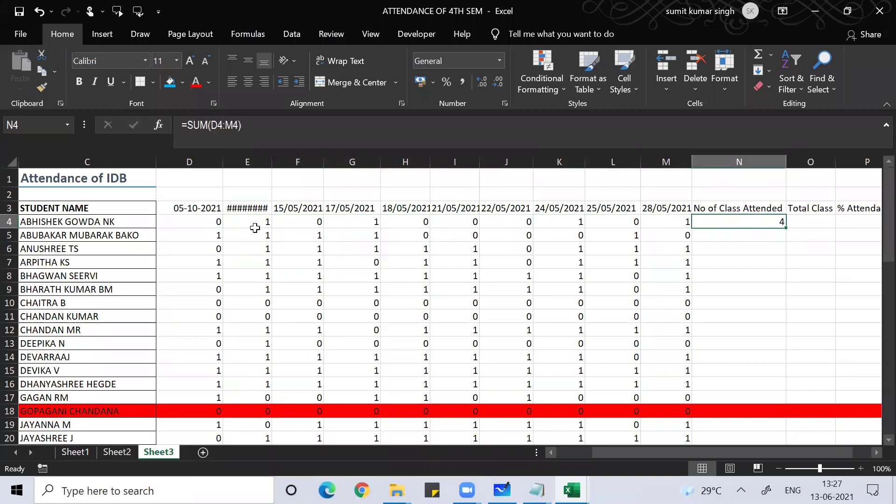
{"action": "key", "text": "Right"}
{"action": "type", "text": "="}
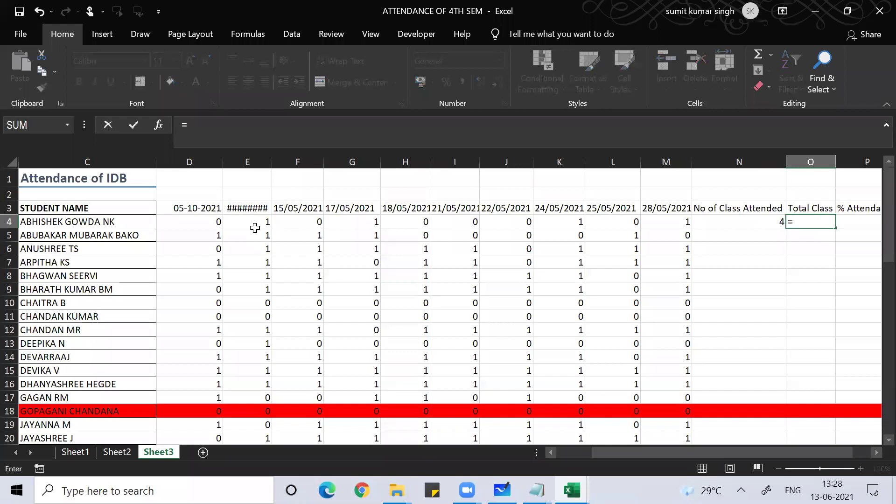
{"action": "type", "text": "count"}
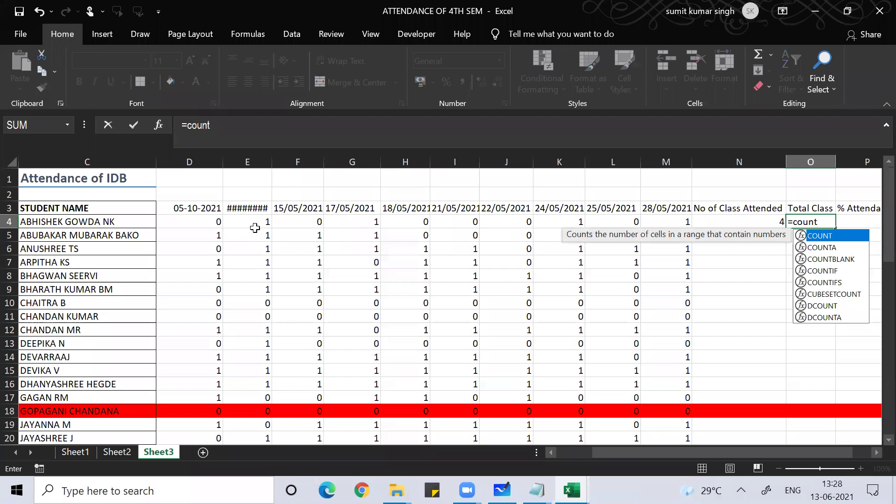
{"action": "type", "text": "("}
{"action": "key", "text": "Left"}
{"action": "key", "text": "Left"}
{"action": "key", "text": "shift+Left"}
{"action": "key", "text": "shift+Left"}
{"action": "key", "text": "shift+Left"}
{"action": "key", "text": "shift+Left"}
{"action": "key", "text": "shift+Left"}
{"action": "key", "text": "shift+Left"}
{"action": "key", "text": "shift+Left"}
{"action": "key", "text": "shift+Left"}
{"action": "key", "text": "shift+Left"}
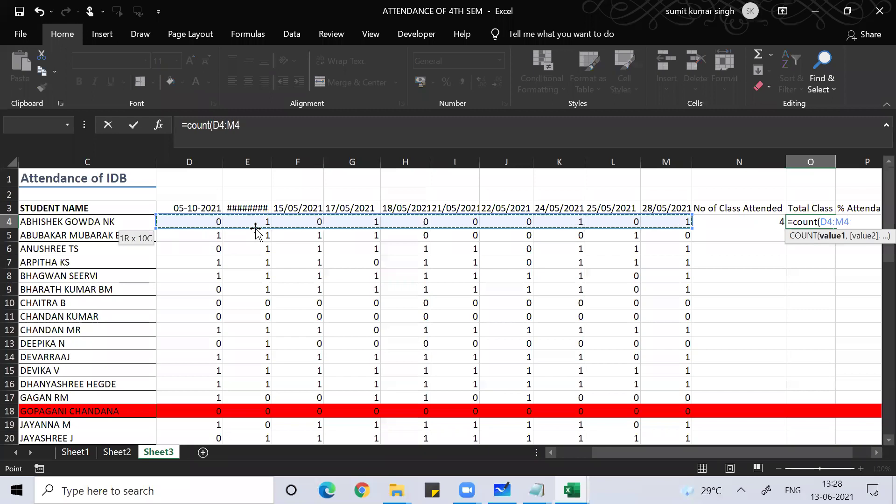
{"action": "type", "text": ")"}
{"action": "key", "text": "Return"}
Fill the N4 SUM and O4 COUNT formulas down for every student.
{"action": "key", "text": "Up"}
{"action": "key", "text": "Left"}
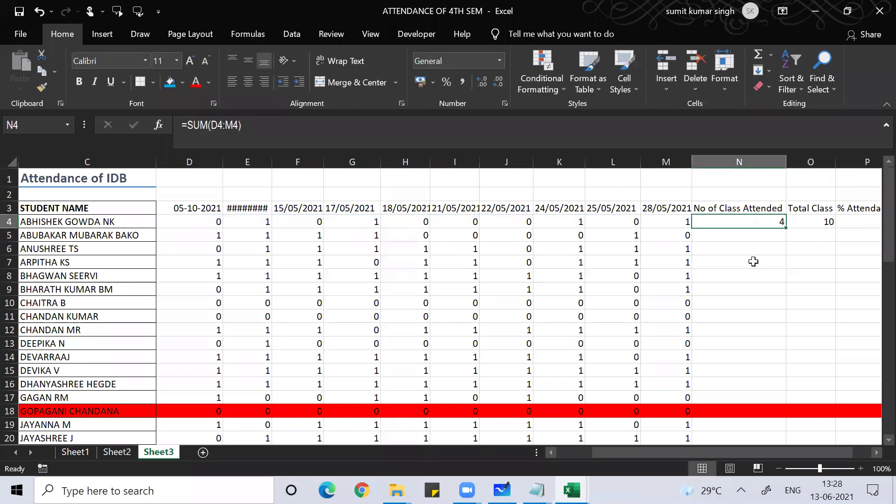
{"action": "double_click", "coordinate": [784, 229]}
{"action": "left_click", "coordinate": [814, 221]}
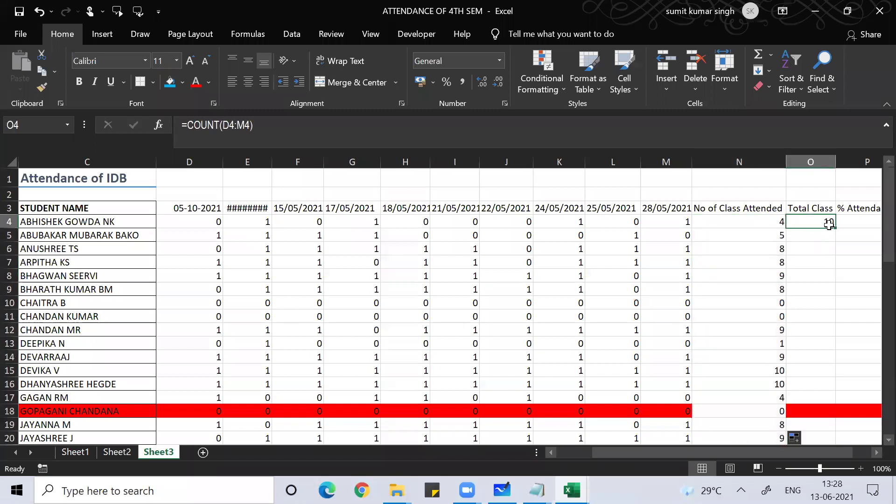
{"action": "double_click", "coordinate": [835, 229]}
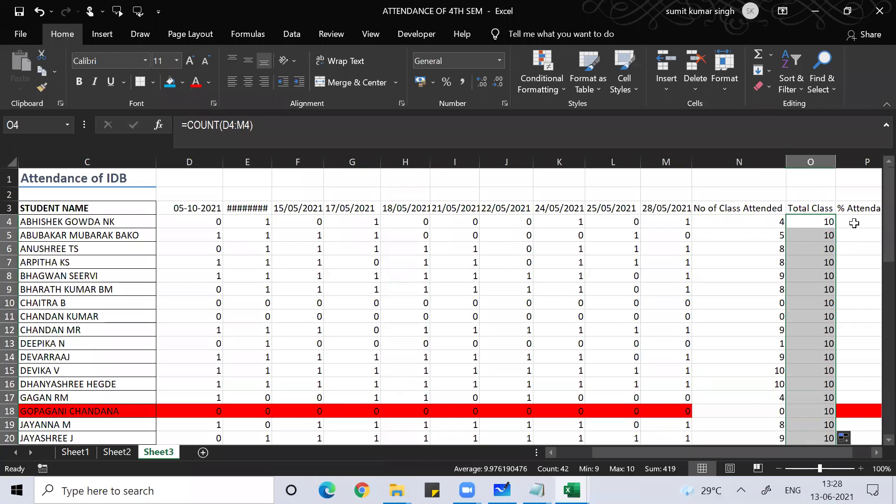
{"action": "left_click", "coordinate": [854, 223]}
{"action": "key", "text": "Right"}
Enter =(N4/O4) in P4 to divide attended by total classes.
{"action": "key", "text": "Left"}
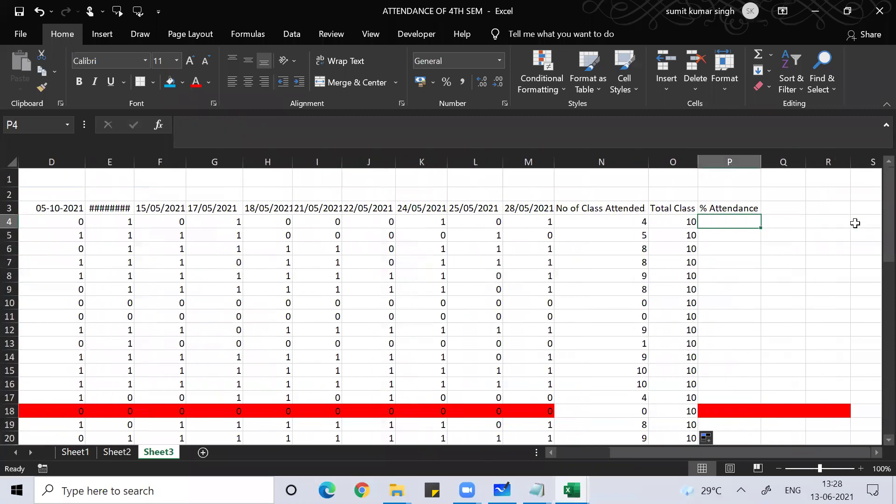
{"action": "type", "text": "=("}
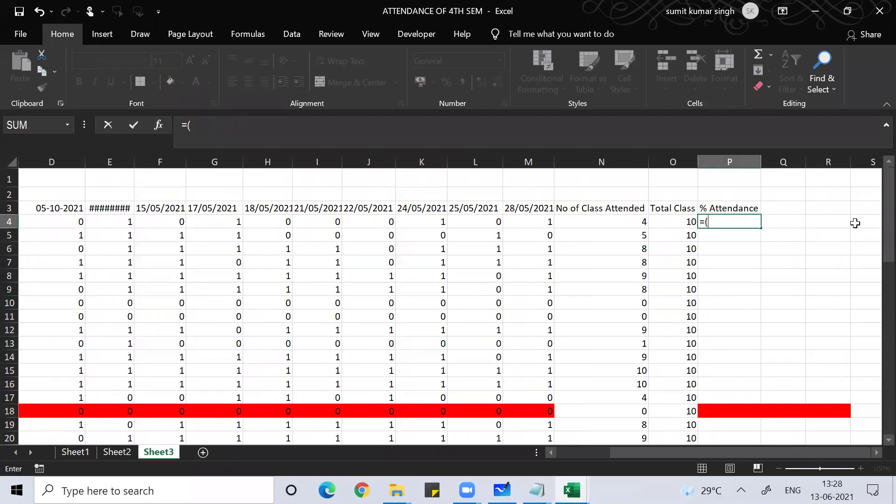
{"action": "left_click", "coordinate": [602, 220]}
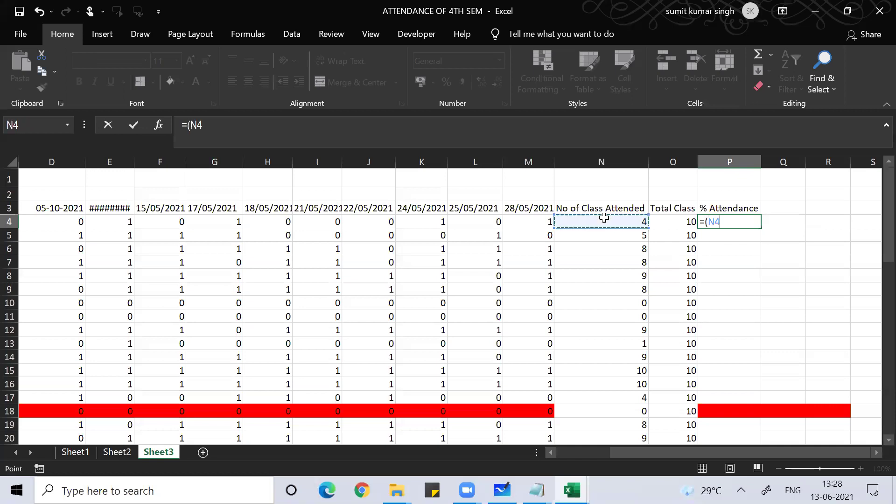
{"action": "type", "text": "/"}
{"action": "left_click", "coordinate": [662, 221]}
{"action": "type", "text": ")"}
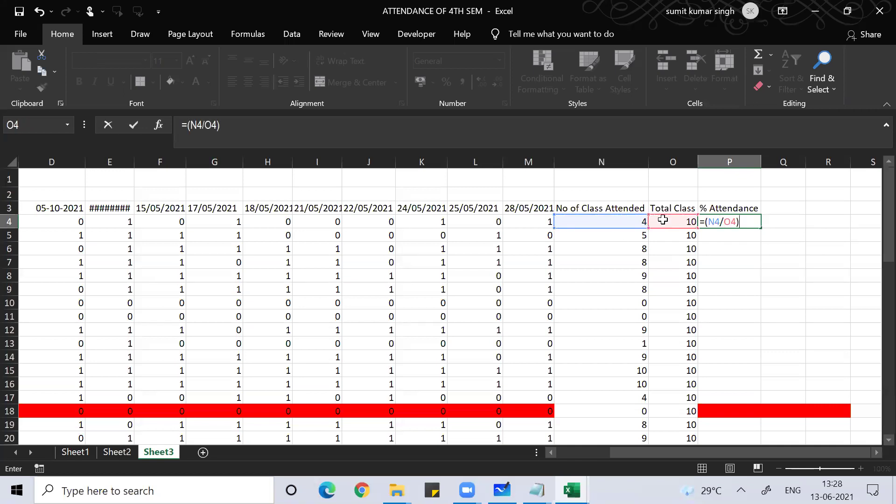
{"action": "key", "text": "Return"}
Fill the ratio formula down for all students and apply Percent Style.
{"action": "left_click", "coordinate": [727, 223]}
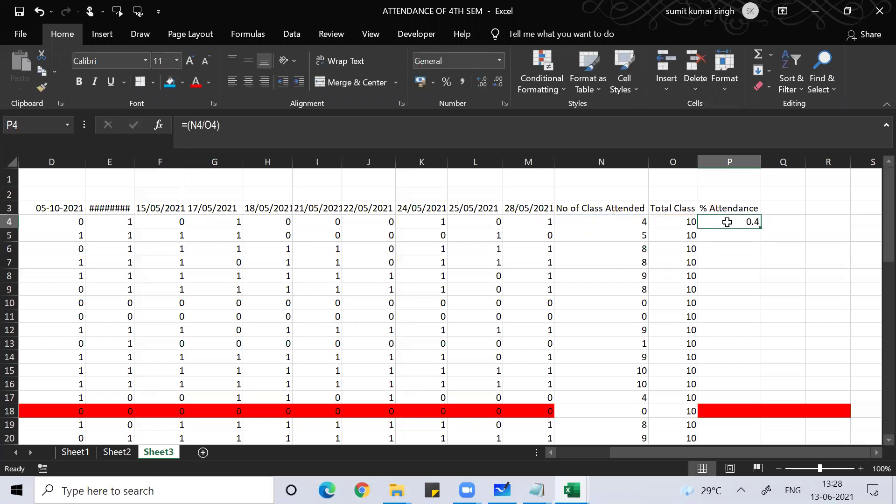
{"action": "double_click", "coordinate": [761, 228]}
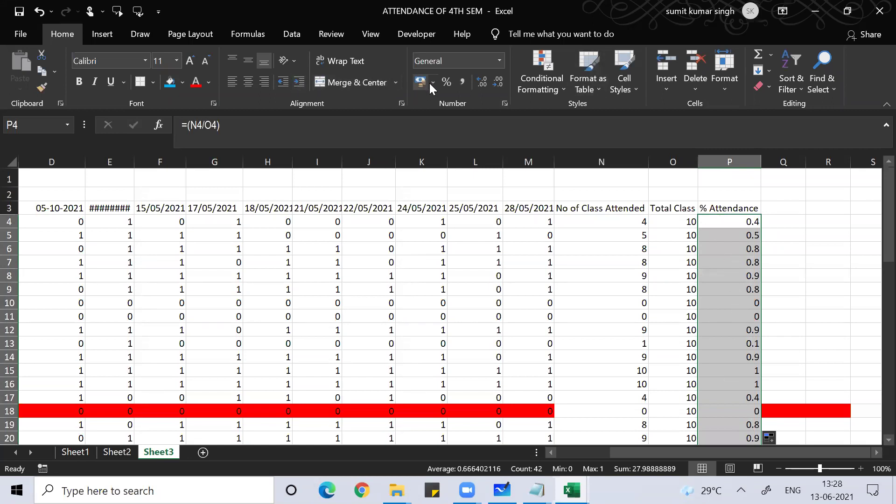
{"action": "left_click", "coordinate": [445, 82]}
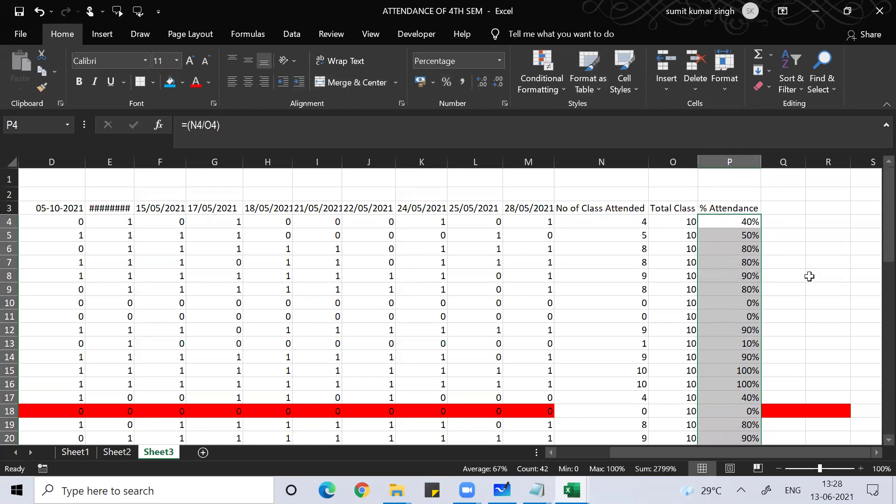
{"action": "left_click_drag", "start_coordinate": [607, 317], "coordinate": [610, 306]}
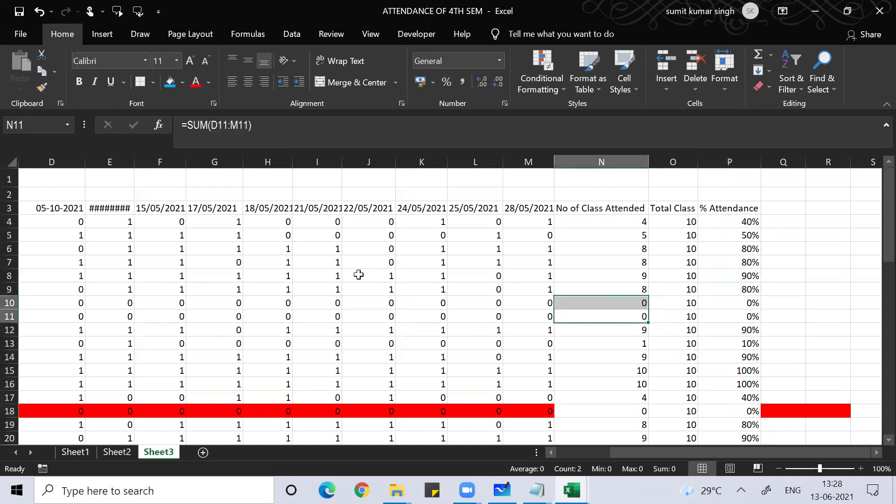
{"action": "left_click", "coordinate": [280, 243]}
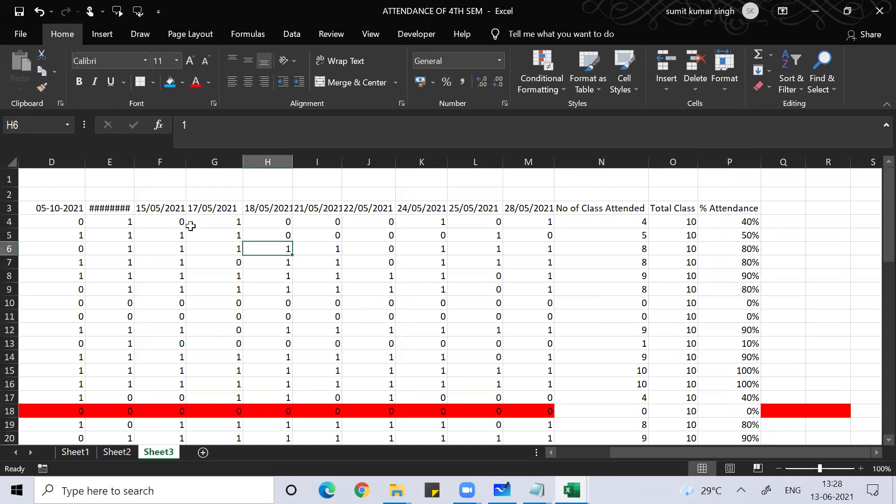
{"action": "left_click_drag", "start_coordinate": [179, 221], "coordinate": [177, 211]}
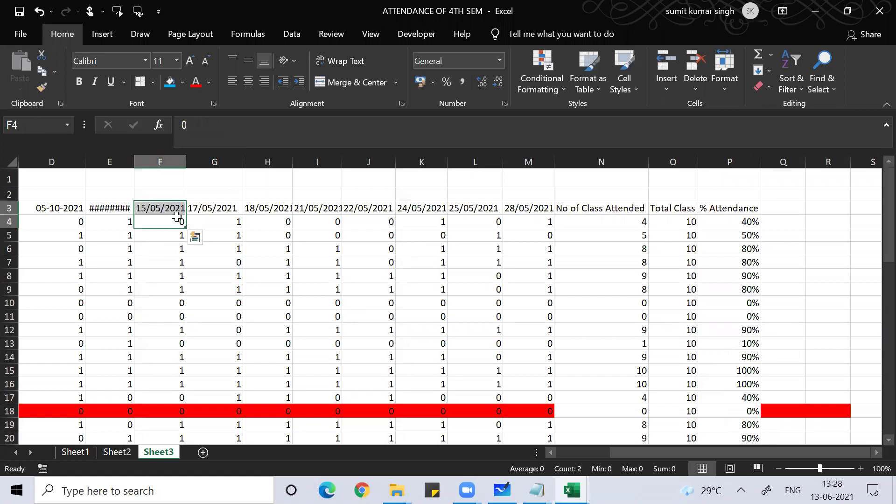
Replace the first student's six 0 attendance entries with A.
{"action": "key", "text": "Left"}
{"action": "key", "text": "Left"}
{"action": "key", "text": "Left"}
{"action": "key", "text": "Left"}
{"action": "key", "text": "Right"}
{"action": "key", "text": "Right"}
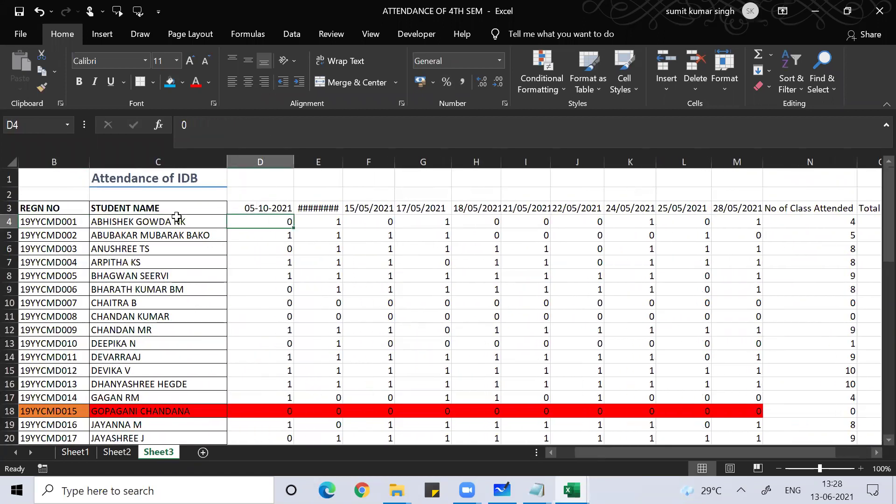
{"action": "type", "text": "A"}
{"action": "key", "text": "Right"}
{"action": "key", "text": "Right"}
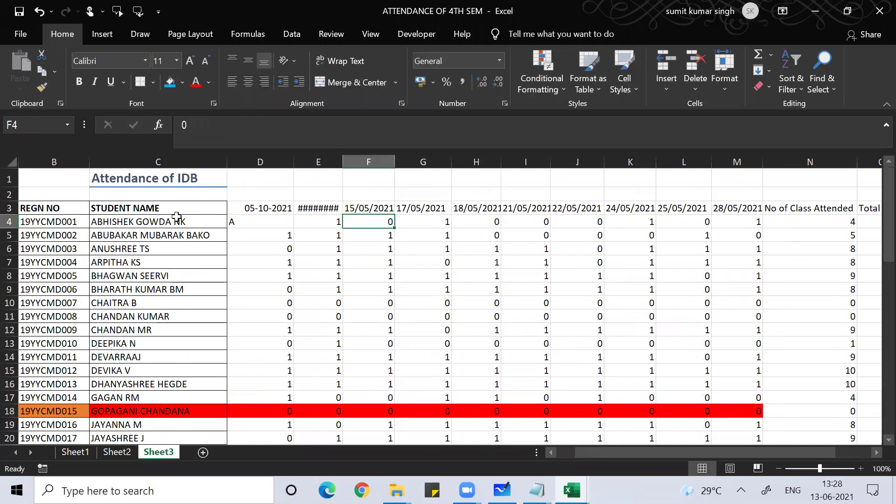
{"action": "type", "text": "A"}
{"action": "key", "text": "Right"}
{"action": "key", "text": "Right"}
{"action": "type", "text": "A"}
{"action": "key", "text": "Right"}
{"action": "type", "text": "A"}
{"action": "key", "text": "Right"}
{"action": "type", "text": "A"}
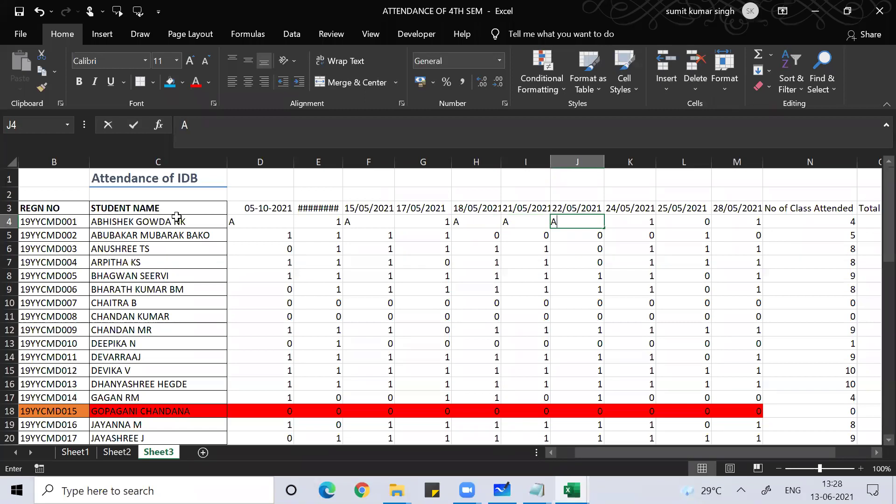
{"action": "key", "text": "Right"}
{"action": "key", "text": "Right"}
{"action": "type", "text": "A"}
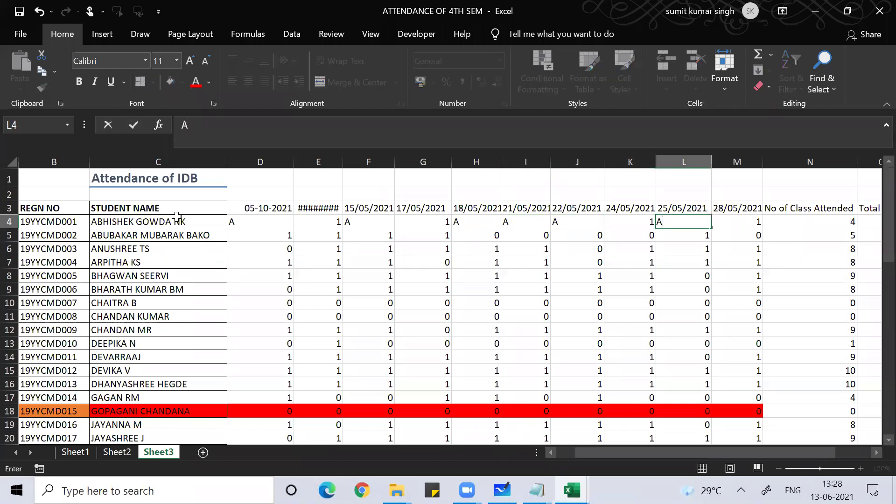
{"action": "key", "text": "Right"}
{"action": "key", "text": "Right"}
Check that Total Class drops to 4 and attendance shows 100%.
{"action": "key", "text": "Right"}
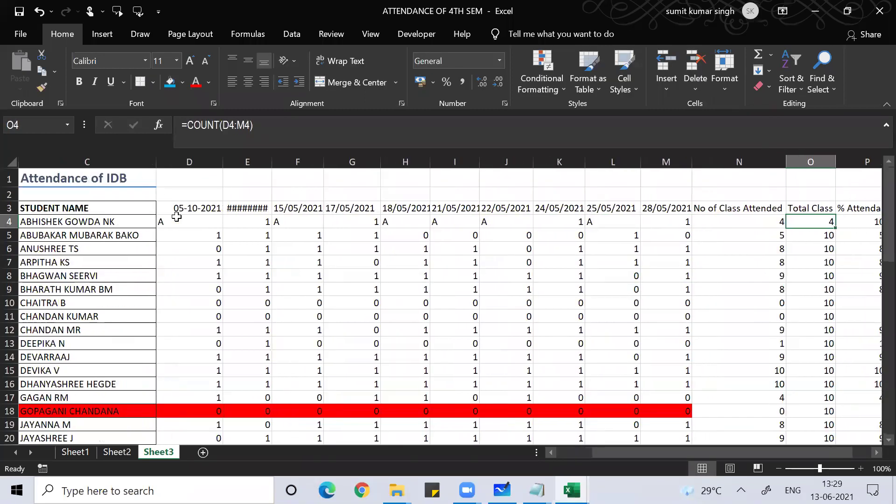
{"action": "key", "text": "Right"}
{"action": "key", "text": "Left"}
{"action": "key", "text": "Left"}
{"action": "key", "text": "Left"}
{"action": "key", "text": "Left"}
{"action": "key", "text": "Left"}
{"action": "key", "text": "Left"}
{"action": "key", "text": "Left"}
{"action": "key", "text": "Left"}
{"action": "key", "text": "Left"}
{"action": "key", "text": "Left"}
{"action": "key", "text": "Left"}
{"action": "key", "text": "Left"}
{"action": "key", "text": "Left"}
{"action": "key", "text": "Left"}
{"action": "key", "text": "Right"}
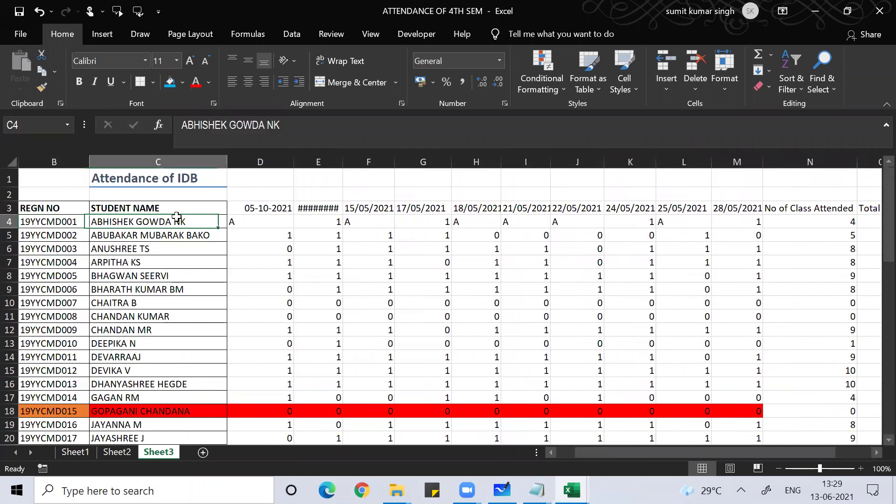
{"action": "key", "text": "Right"}
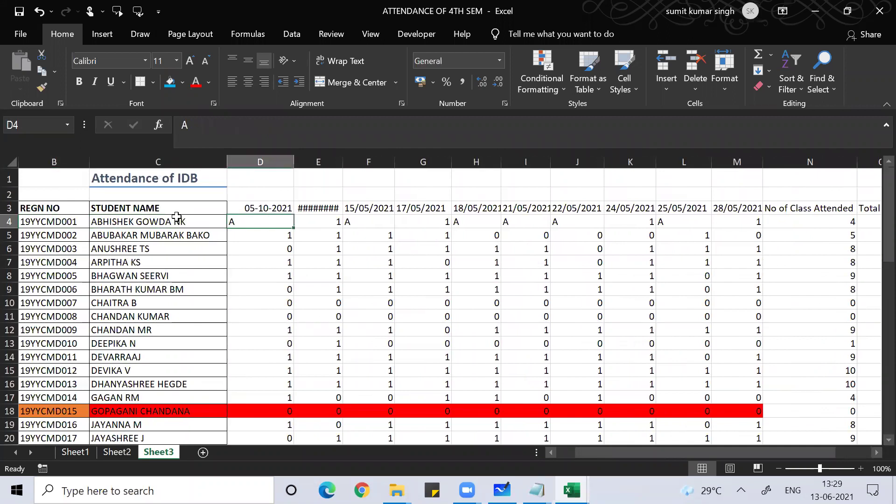
{"action": "key", "text": "Down"}
{"action": "key", "text": "Down"}
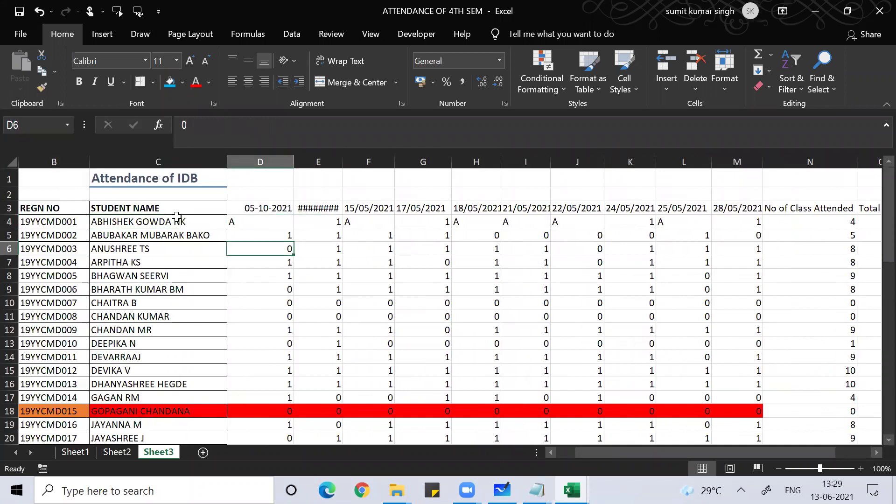
{"action": "key", "text": "Right"}
{"action": "key", "text": "Right"}
{"action": "key", "text": "Right"}
{"action": "key", "text": "Right"}
{"action": "key", "text": "Right"}
{"action": "key", "text": "Right"}
{"action": "key", "text": "Right"}
{"action": "key", "text": "Right"}
{"action": "key", "text": "Right"}
{"action": "key", "text": "Right"}
{"action": "key", "text": "Right"}
{"action": "key", "text": "Right"}
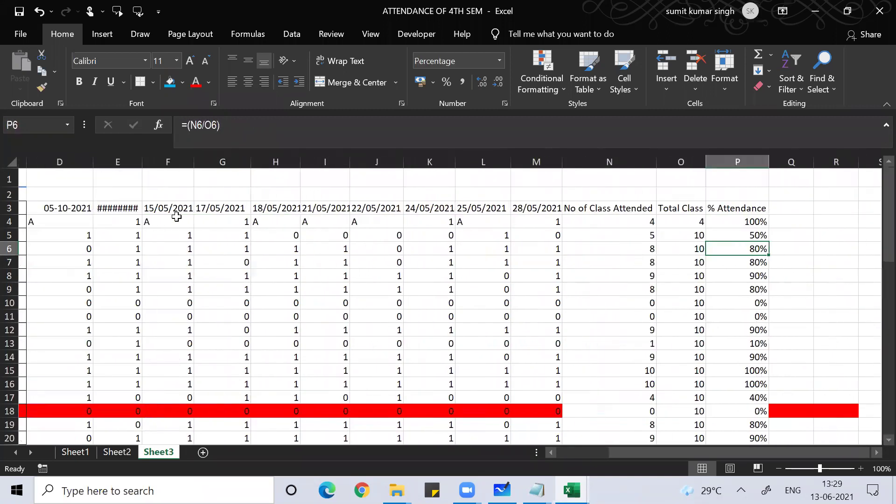
Rewrite O4 as =COUNTA(D4:M4) so A entries count, then switch to the Dummy Data workbook.
{"action": "key", "text": "Up"}
{"action": "key", "text": "Up"}
{"action": "key", "text": "Left"}
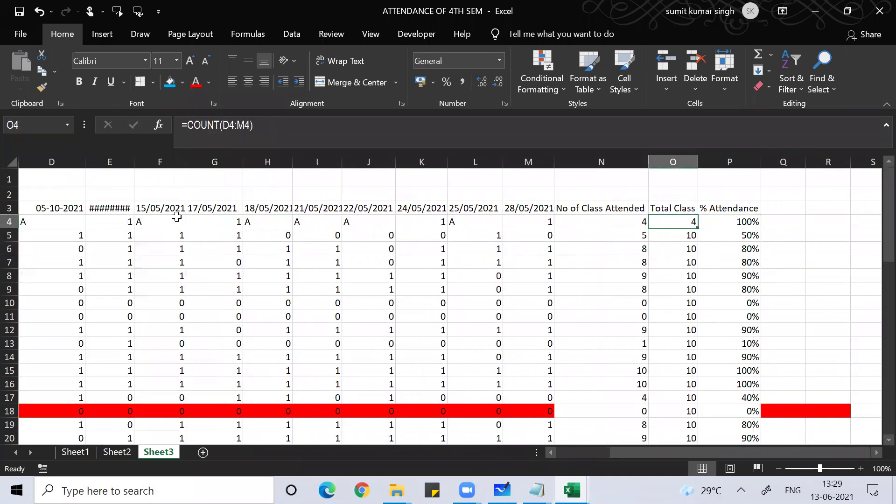
{"action": "type", "text": "=C"}
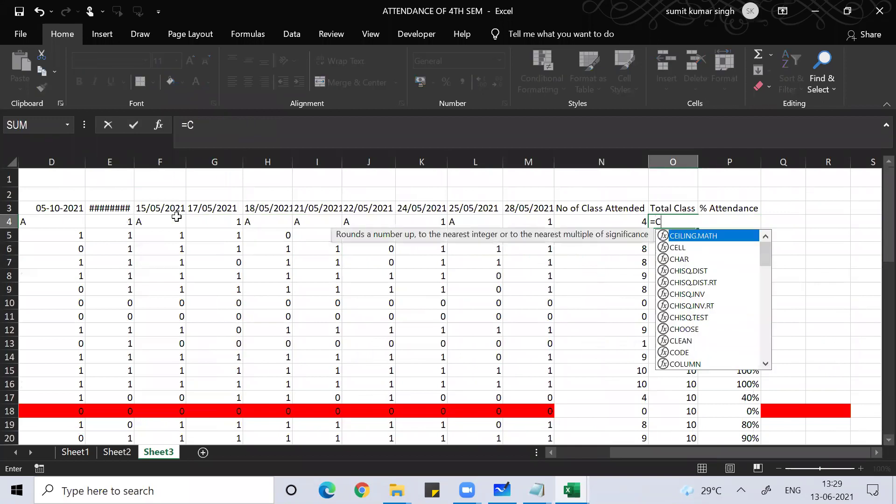
{"action": "type", "text": "ount"}
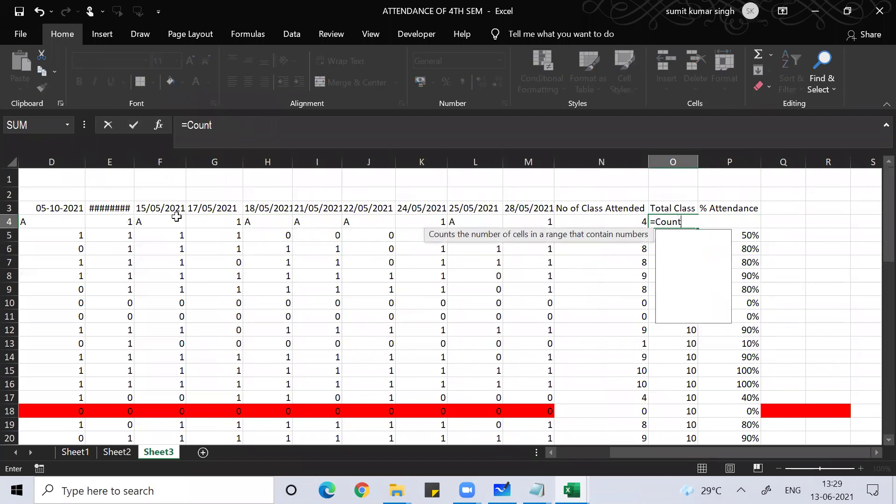
{"action": "type", "text": "a("}
{"action": "key", "text": "Left"}
{"action": "key", "text": "Left"}
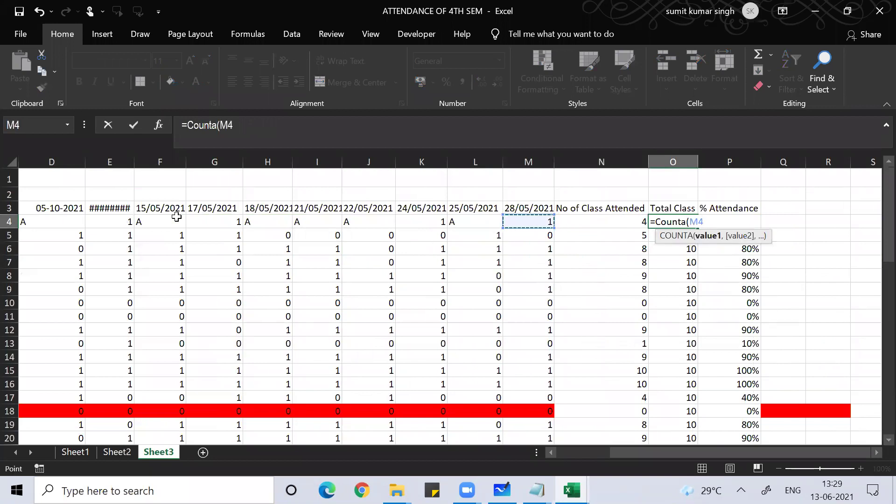
{"action": "key", "text": "ctrl+shift+Left"}
{"action": "key", "text": "shift+Right"}
{"action": "key", "text": "shift+Right"}
{"action": "key", "text": "shift+Right"}
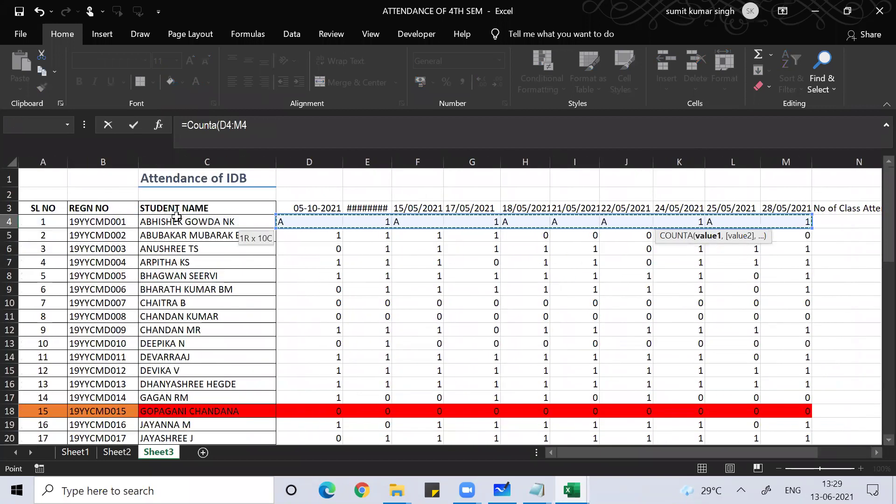
{"action": "key", "text": "Return"}
{"action": "key", "text": "Up"}
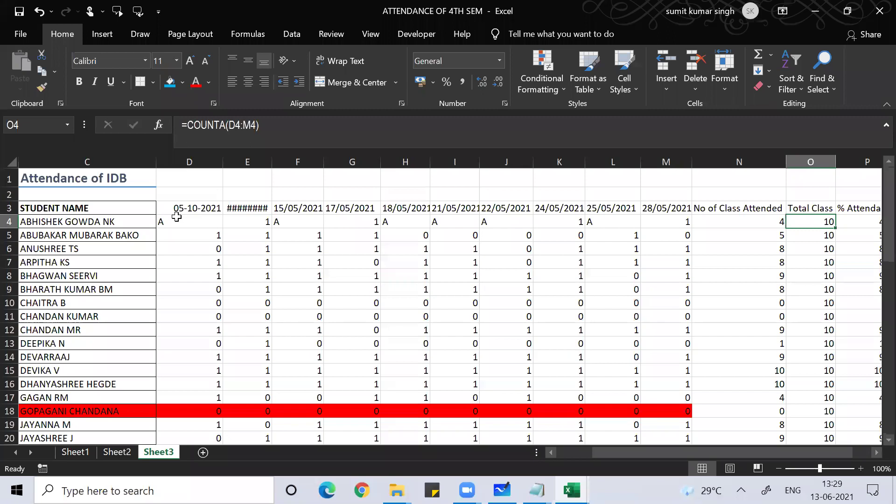
{"action": "key", "text": "alt+Tab"}
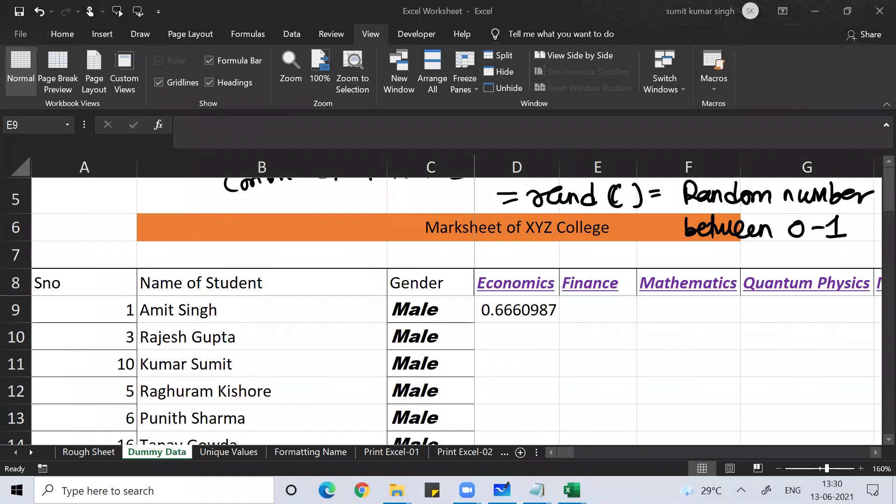
Re-enter the =RAND() formula in Economics cell D9 so it recalculates to 0.9342485.
{"action": "left_click", "coordinate": [544, 74]}
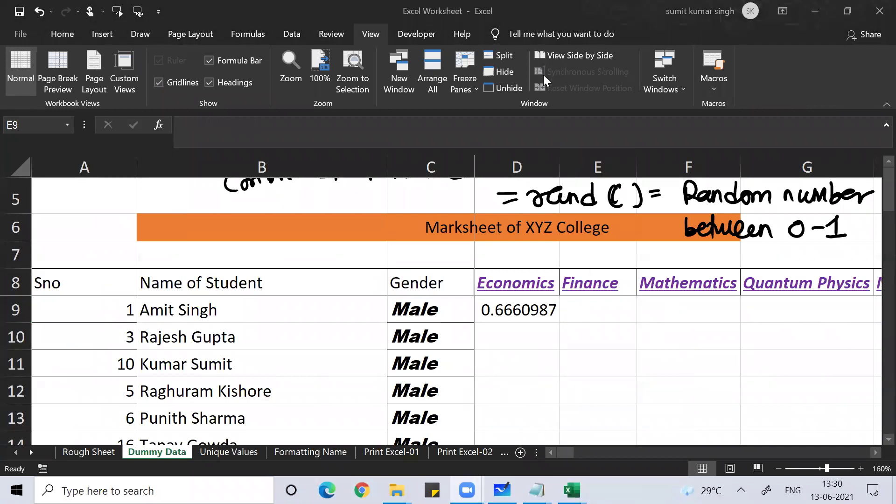
{"action": "left_click", "coordinate": [521, 388]}
{"action": "left_click", "coordinate": [528, 312]}
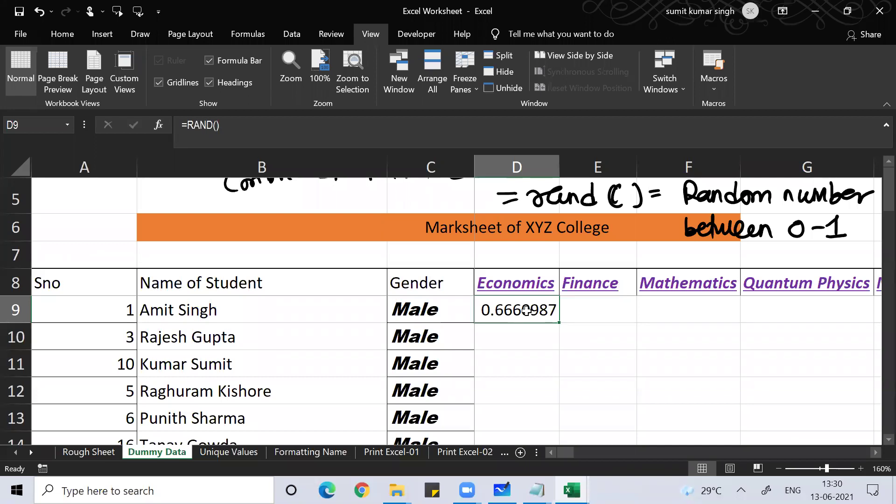
{"action": "key", "text": "F2"}
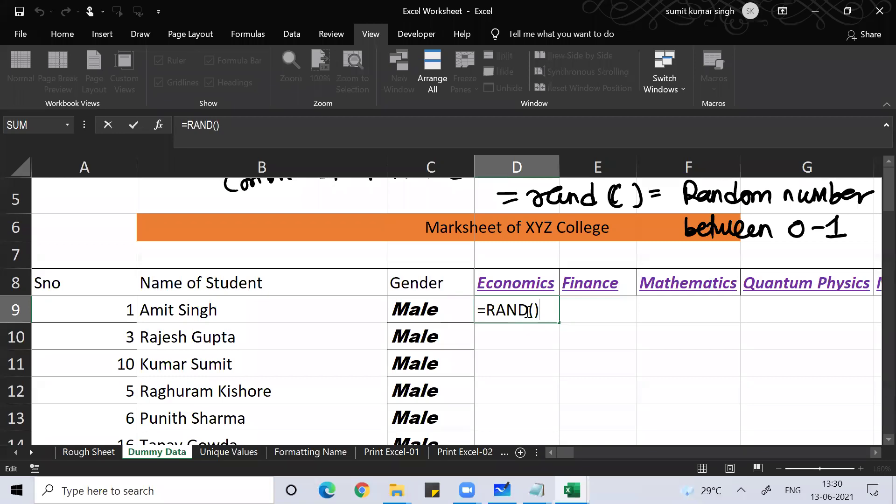
{"action": "key", "text": "Return"}
{"action": "left_click", "coordinate": [526, 310]}
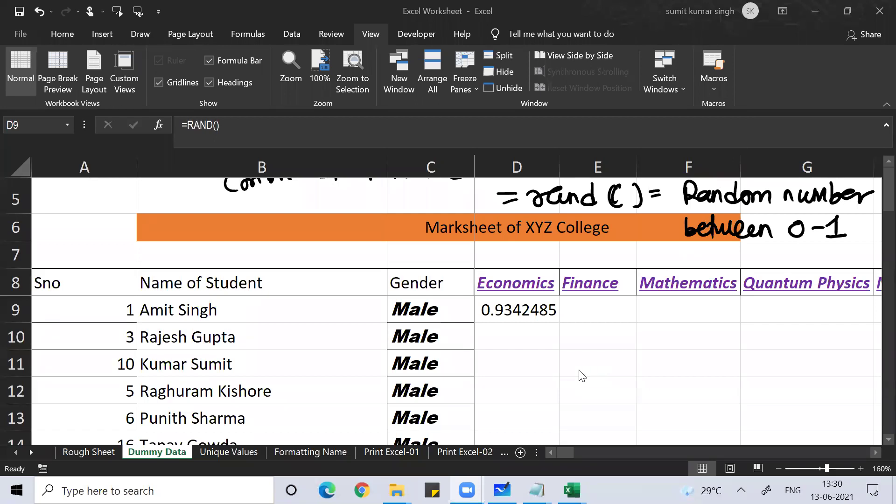
{"action": "left_click", "coordinate": [527, 358]}
{"action": "left_click", "coordinate": [537, 317]}
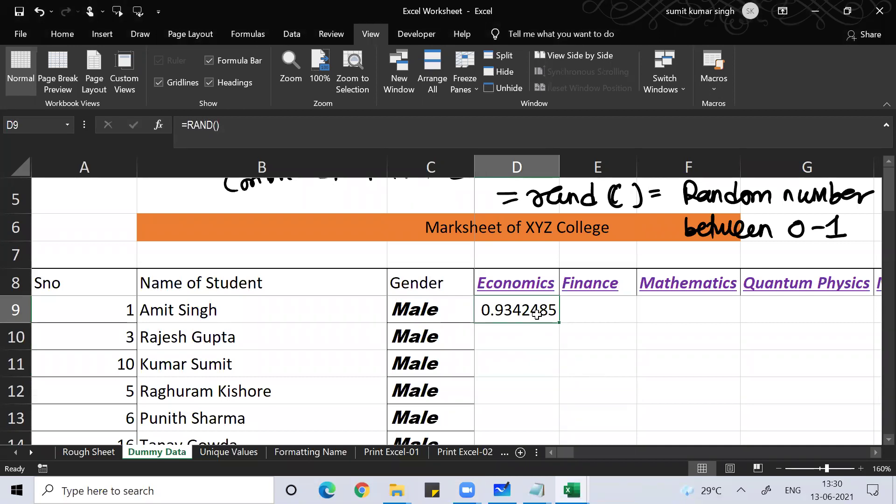
Copy the D9 RAND formula and paste it across D9:S38, Economics through Genetics.
{"action": "key", "text": "ctrl+c"}
{"action": "key", "text": "shift+Down"}
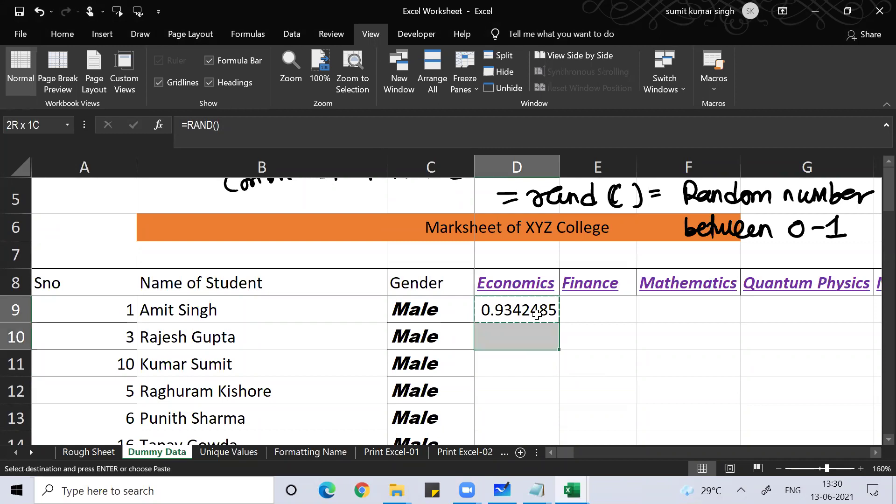
{"action": "left_click_drag", "start_coordinate": [537, 314], "coordinate": [537, 314]}
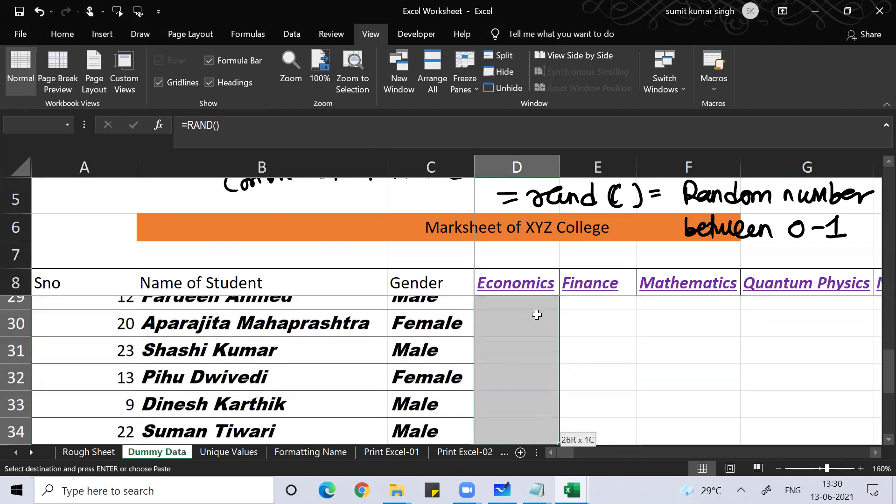
{"action": "key", "text": "shift+Down"}
{"action": "key", "text": "shift+Down"}
{"action": "key", "text": "shift+Down"}
{"action": "key", "text": "shift+Down"}
{"action": "key", "text": "shift+Down"}
{"action": "key", "text": "shift+Down"}
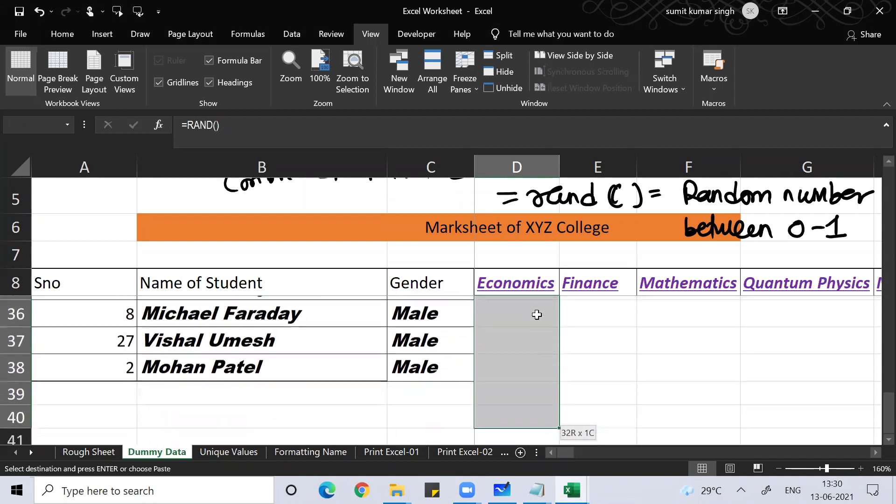
{"action": "key", "text": "shift+Up"}
{"action": "key", "text": "shift+Up"}
{"action": "key", "text": "shift+Right"}
{"action": "key", "text": "shift+Right"}
{"action": "key", "text": "shift+Right"}
{"action": "key", "text": "shift+Right"}
{"action": "key", "text": "shift+Right"}
{"action": "key", "text": "shift+Right"}
{"action": "key", "text": "shift+Right"}
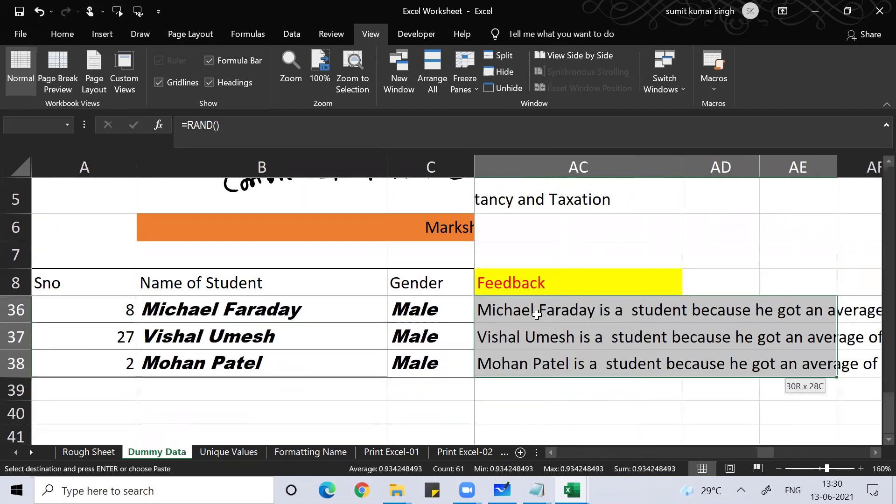
{"action": "key", "text": "shift+Right"}
{"action": "key", "text": "shift+Right"}
{"action": "key", "text": "shift+Right"}
{"action": "key", "text": "shift+Left"}
{"action": "key", "text": "shift+Left"}
{"action": "key", "text": "shift+Left"}
{"action": "key", "text": "shift+Left"}
{"action": "key", "text": "shift+Left"}
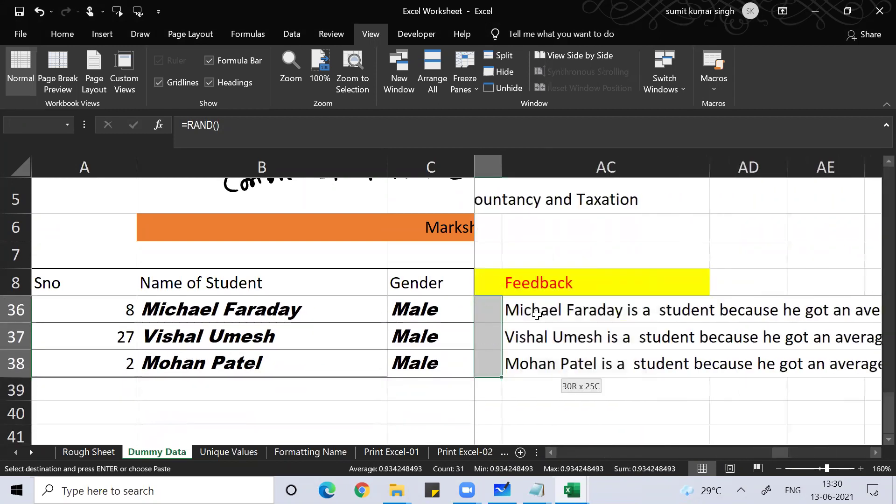
{"action": "key", "text": "shift+Left"}
{"action": "key", "text": "shift+Left"}
{"action": "key", "text": "shift+Left"}
{"action": "key", "text": "shift+Left"}
{"action": "key", "text": "shift+Left"}
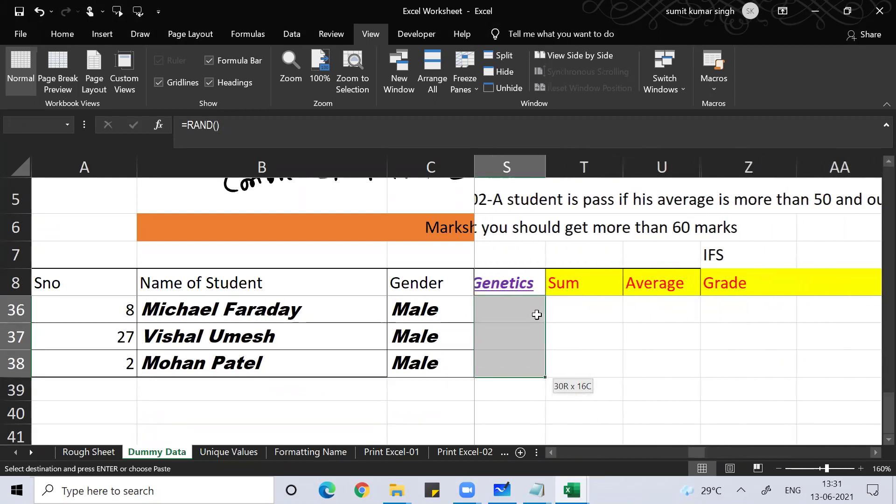
{"action": "key", "text": "ctrl+v"}
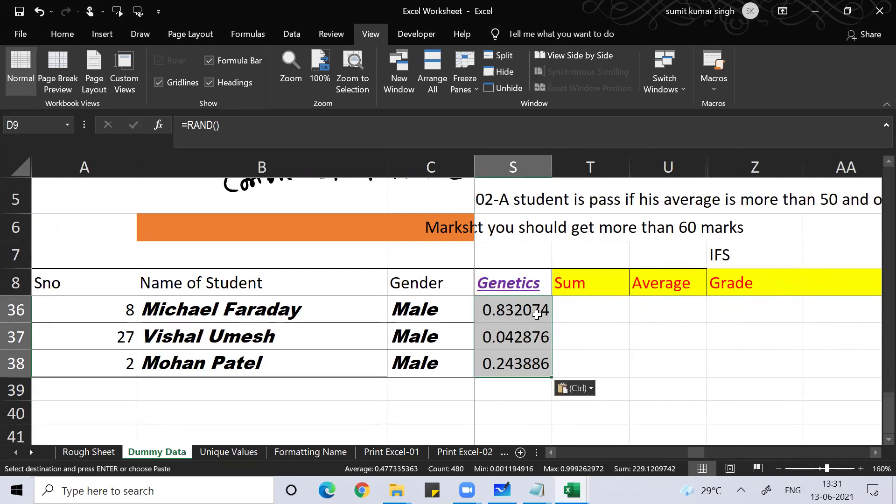
Browse the random marks down the Economics column and across to Genetics.
{"action": "key", "text": "Escape"}
{"action": "key", "text": "Left"}
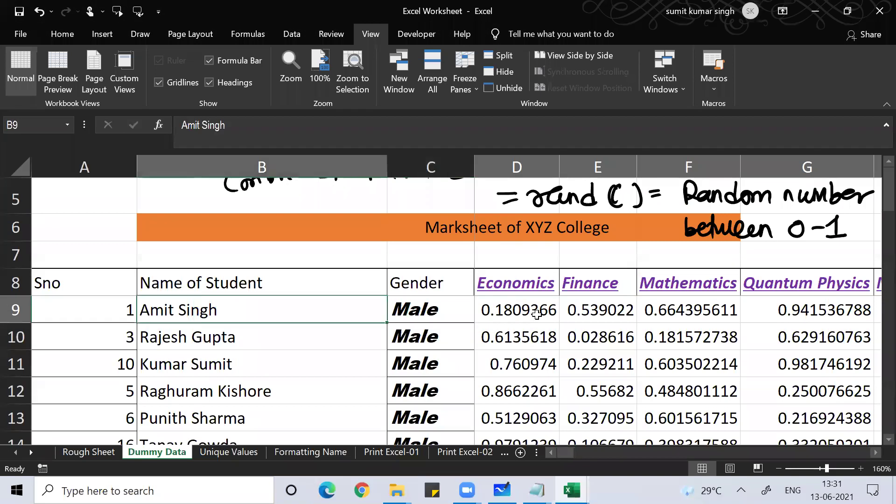
{"action": "key", "text": "Right"}
{"action": "key", "text": "Down"}
{"action": "key", "text": "Down"}
{"action": "key", "text": "Down"}
{"action": "key", "text": "Down"}
{"action": "key", "text": "Down"}
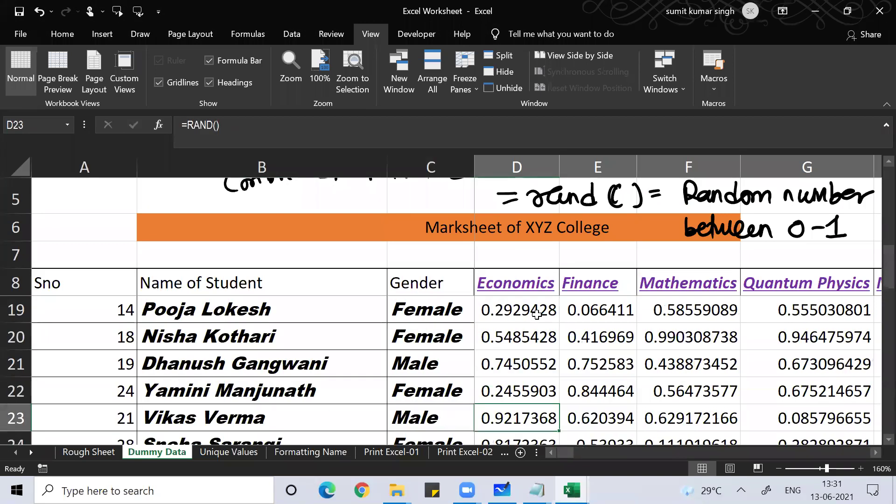
{"action": "key", "text": "Down"}
{"action": "key", "text": "Down"}
{"action": "key", "text": "Down"}
{"action": "key", "text": "Down"}
{"action": "key", "text": "Down"}
{"action": "key", "text": "Down"}
{"action": "key", "text": "Up"}
{"action": "key", "text": "Up"}
{"action": "key", "text": "Up"}
{"action": "key", "text": "Up"}
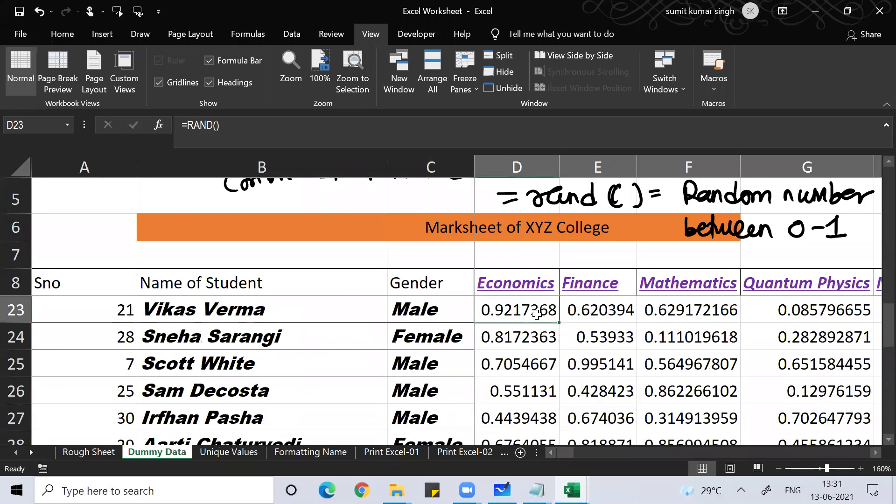
{"action": "key", "text": "Up"}
{"action": "key", "text": "Up"}
{"action": "key", "text": "Up"}
{"action": "key", "text": "Down"}
{"action": "key", "text": "Down"}
{"action": "key", "text": "Down"}
{"action": "key", "text": "Down"}
{"action": "key", "text": "Down"}
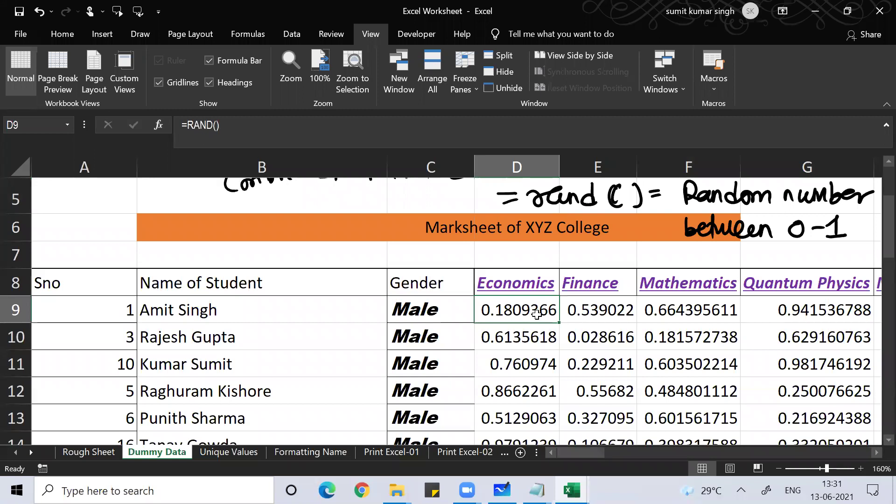
{"action": "key", "text": "Right"}
{"action": "key", "text": "Right"}
{"action": "key", "text": "Right"}
{"action": "key", "text": "Right"}
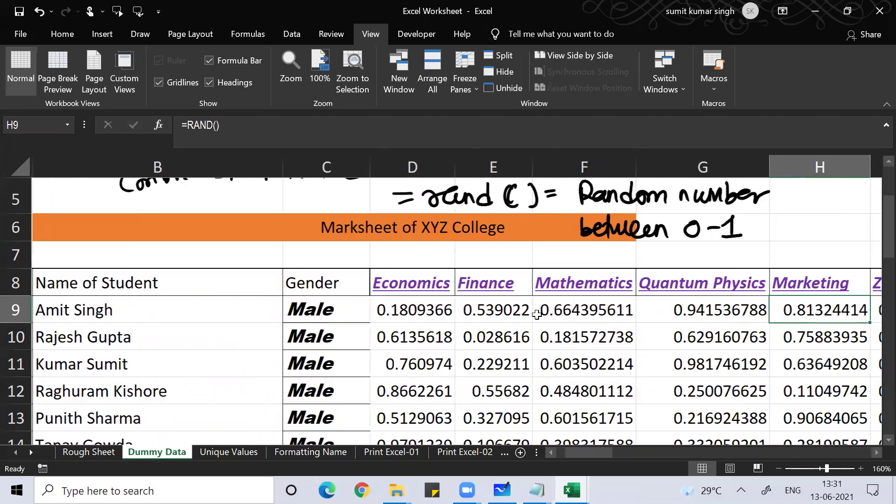
{"action": "key", "text": "Right"}
{"action": "key", "text": "Right"}
{"action": "key", "text": "Right"}
{"action": "key", "text": "Right"}
{"action": "key", "text": "Right"}
{"action": "key", "text": "Right"}
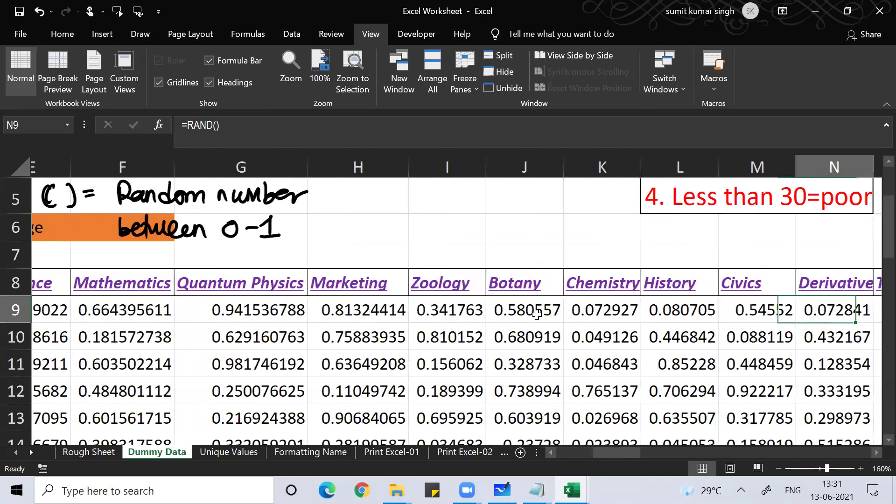
{"action": "key", "text": "Right"}
{"action": "key", "text": "Right"}
{"action": "key", "text": "Right"}
{"action": "key", "text": "Right"}
{"action": "key", "text": "Right"}
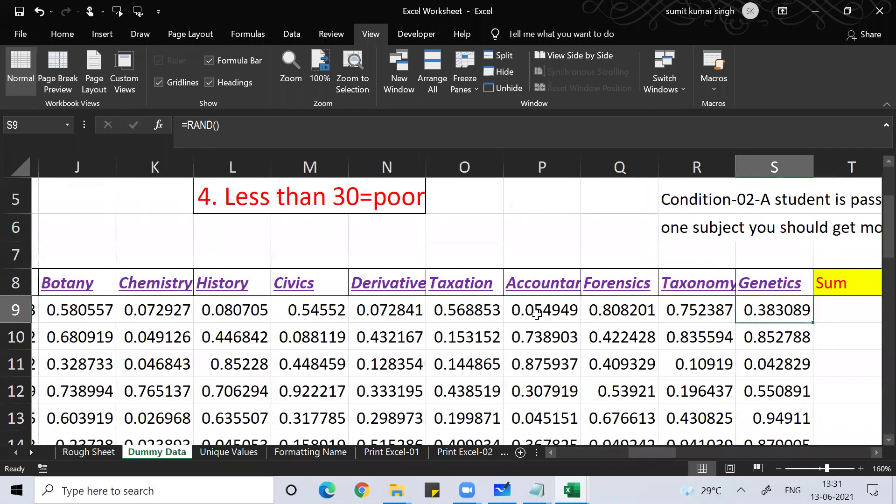
{"action": "key", "text": "Right"}
{"action": "key", "text": "Left"}
{"action": "key", "text": "Left"}
{"action": "key", "text": "Left"}
{"action": "key", "text": "Left"}
{"action": "key", "text": "Left"}
{"action": "key", "text": "Left"}
{"action": "key", "text": "Left"}
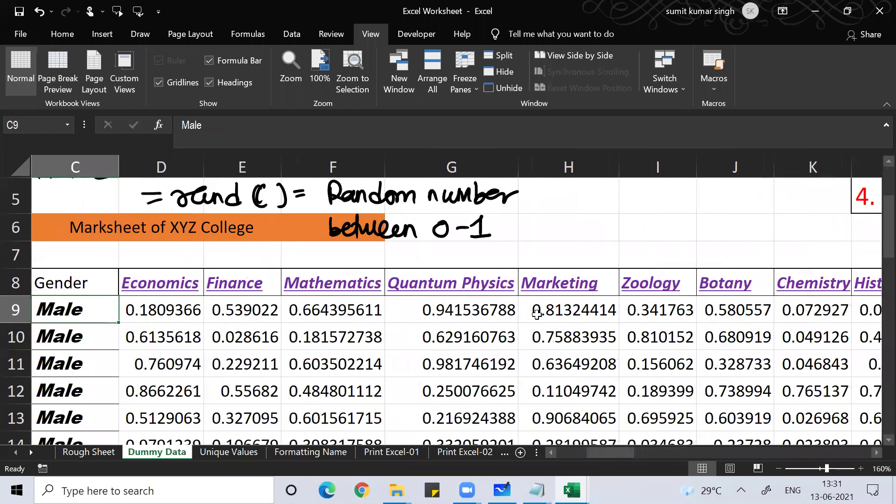
{"action": "key", "text": "Left"}
{"action": "key", "text": "Left"}
{"action": "key", "text": "Up"}
{"action": "key", "text": "Up"}
{"action": "key", "text": "Up"}
{"action": "key", "text": "Up"}
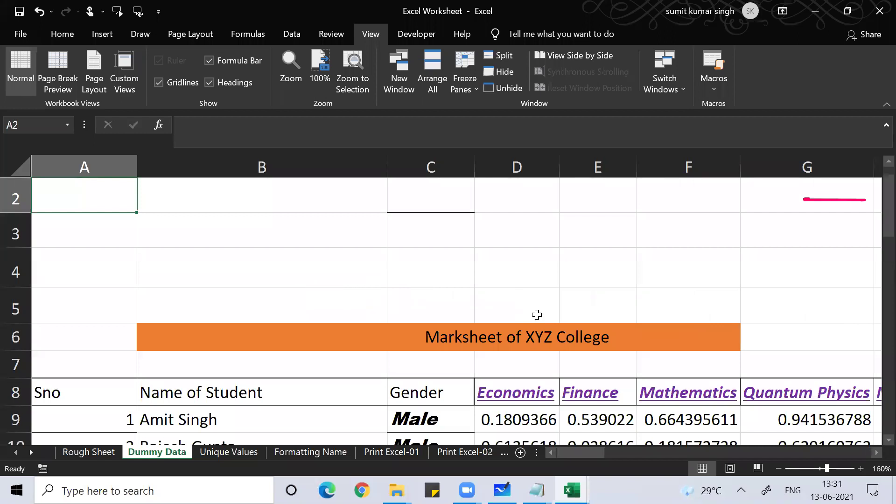
{"action": "scroll", "coordinate": [537, 314], "scroll_direction": "down", "scroll_amount": 1}
{"action": "scroll", "coordinate": [537, 315], "scroll_direction": "right", "scroll_amount": 2}
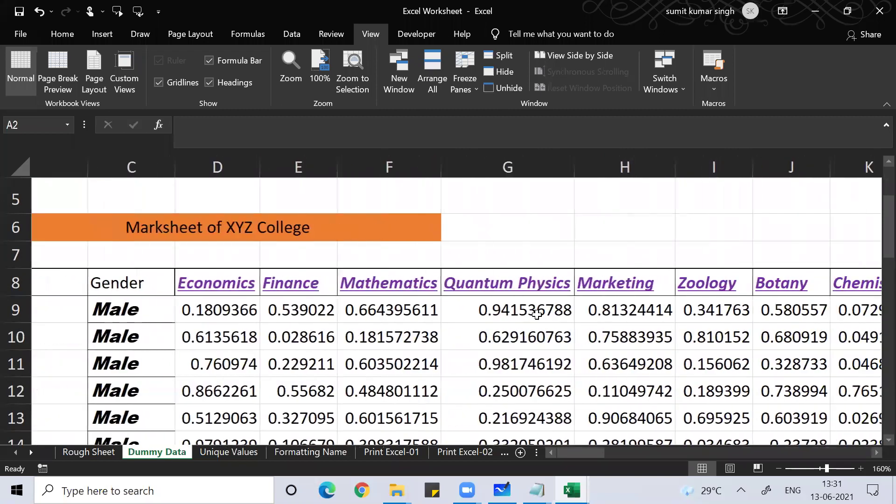
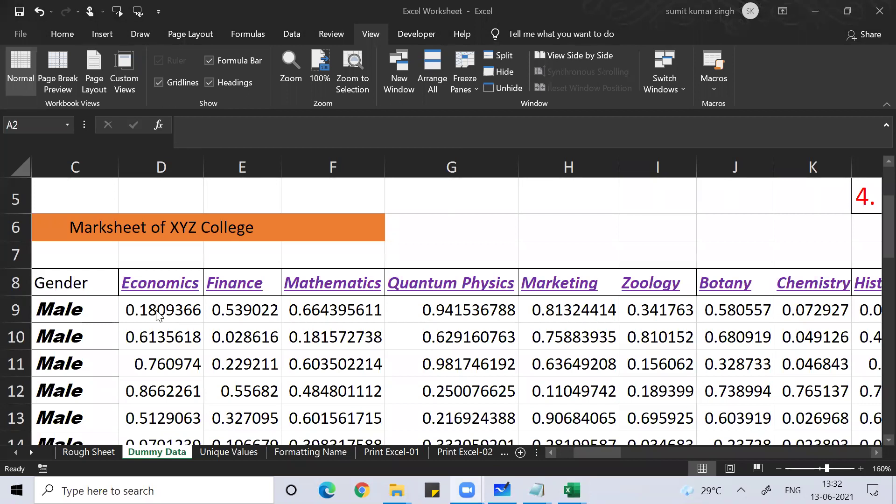
Browse the row 9 marks, starting from the Economics mark in D9.
{"action": "left_click", "coordinate": [130, 311]}
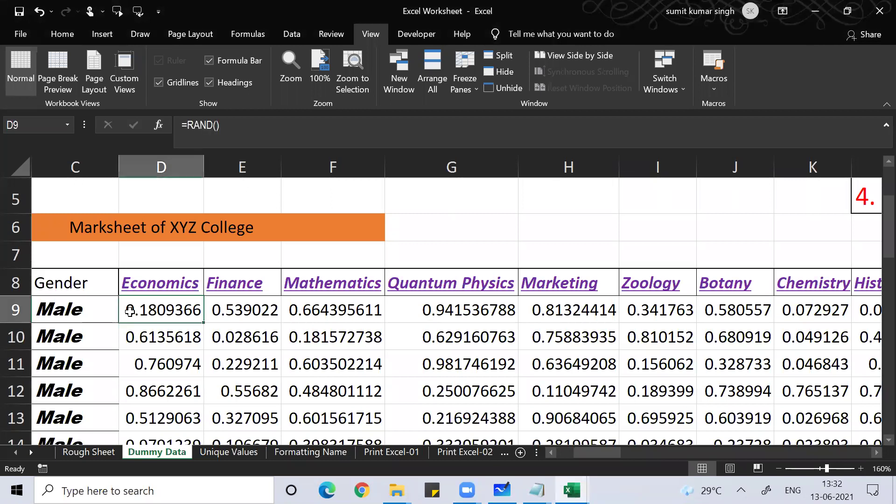
{"action": "key", "text": "Left"}
{"action": "key", "text": "Left"}
{"action": "key", "text": "Left"}
{"action": "key", "text": "Right"}
{"action": "key", "text": "Right"}
{"action": "key", "text": "Right"}
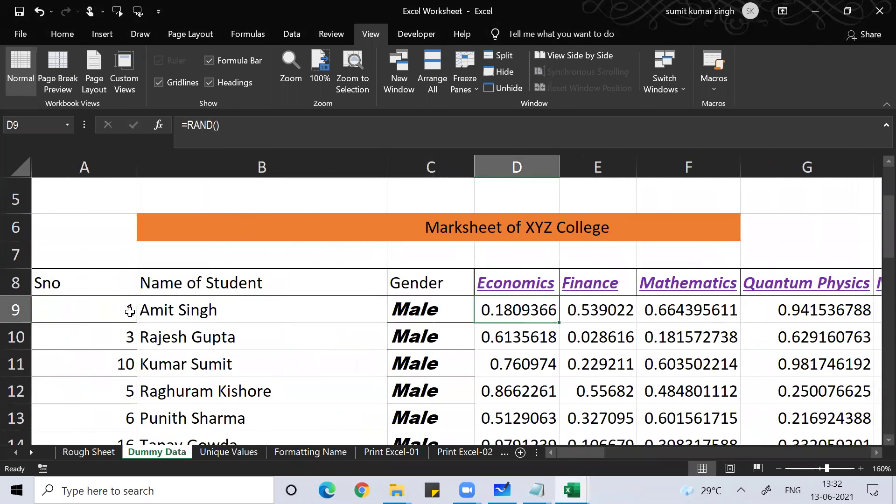
{"action": "key", "text": "Right"}
{"action": "key", "text": "Right"}
{"action": "key", "text": "Right"}
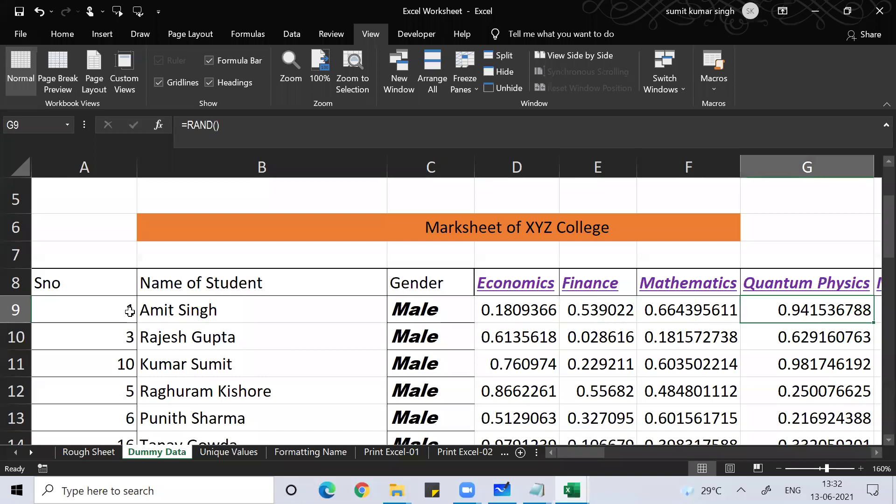
{"action": "key", "text": "Right"}
{"action": "key", "text": "Right"}
{"action": "key", "text": "Right"}
{"action": "key", "text": "Right"}
{"action": "key", "text": "Left"}
{"action": "key", "text": "Left"}
{"action": "key", "text": "Left"}
{"action": "key", "text": "Left"}
{"action": "key", "text": "Left"}
{"action": "key", "text": "Left"}
{"action": "key", "text": "Right"}
{"action": "key", "text": "Left"}
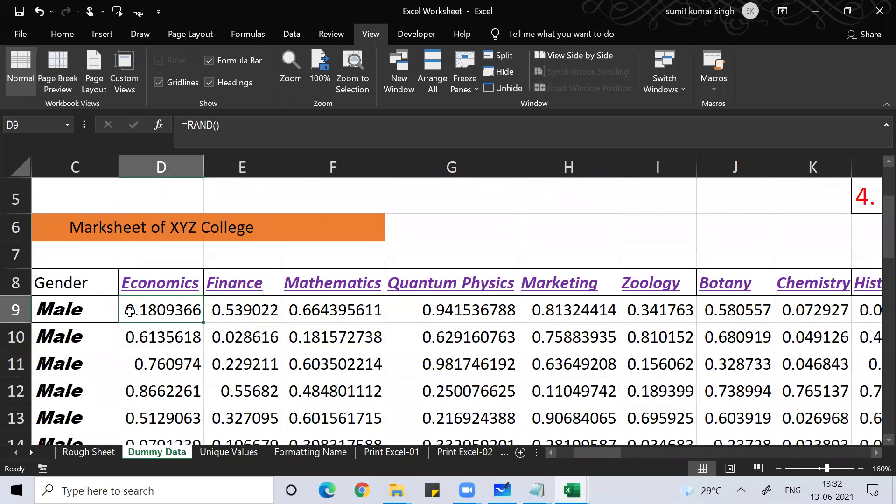
Select the D9:S38 marks block, copy it, and choose Paste Special Values.
{"action": "key", "text": "ctrl+shift+Right"}
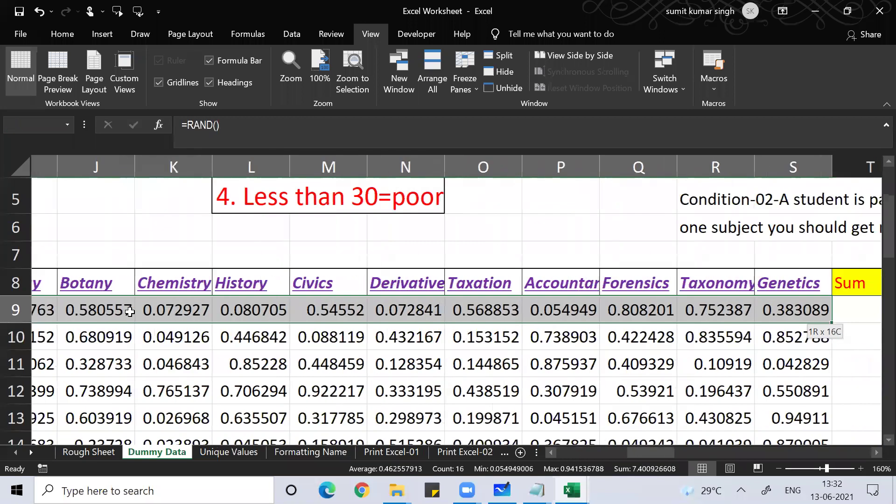
{"action": "key", "text": "ctrl+shift+Down"}
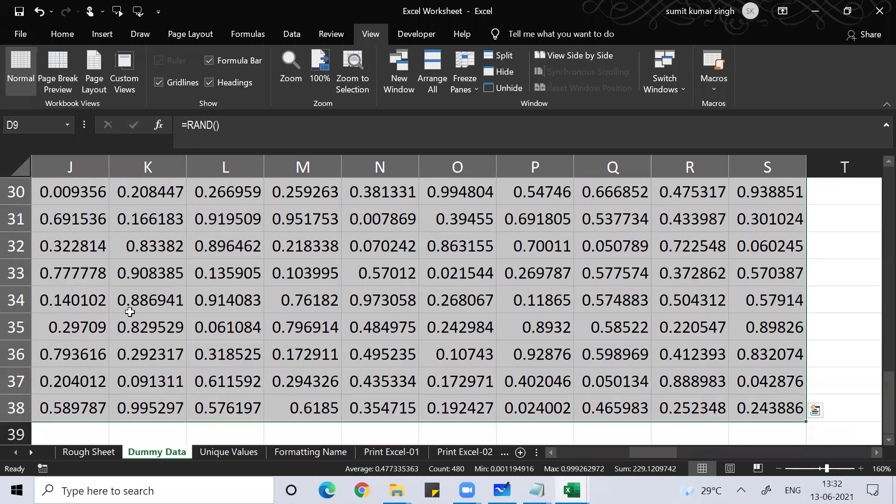
{"action": "key", "text": "ctrl+c"}
{"action": "key", "text": "ctrl+alt+v"}
{"action": "key", "text": "v"}
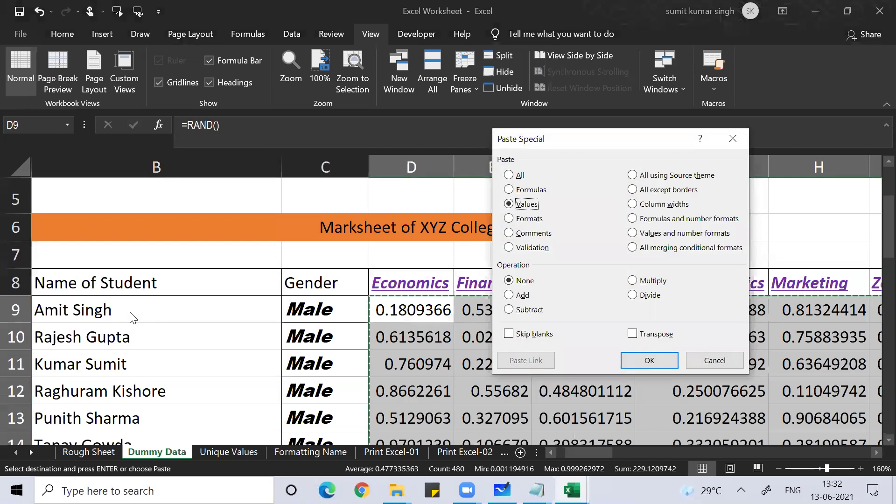
{"action": "key", "text": "Return"}
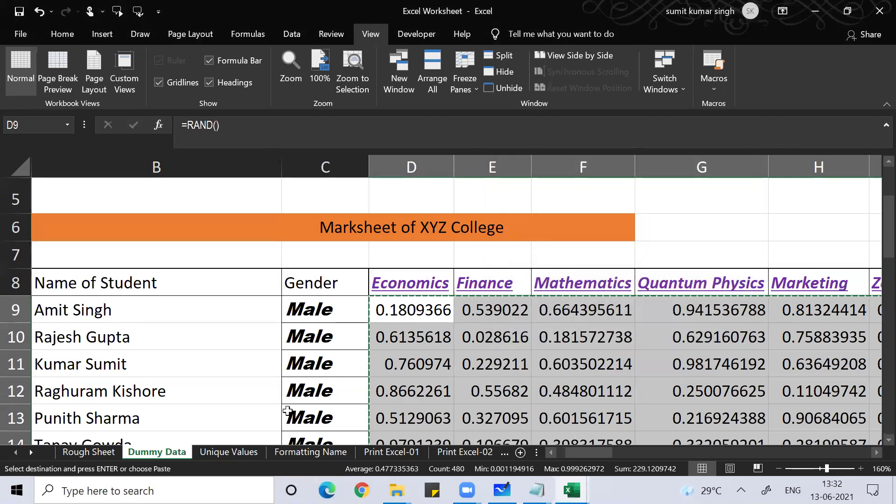
Cancel the pending copy from D10 and review the marks along row 10.
{"action": "left_click", "coordinate": [443, 342]}
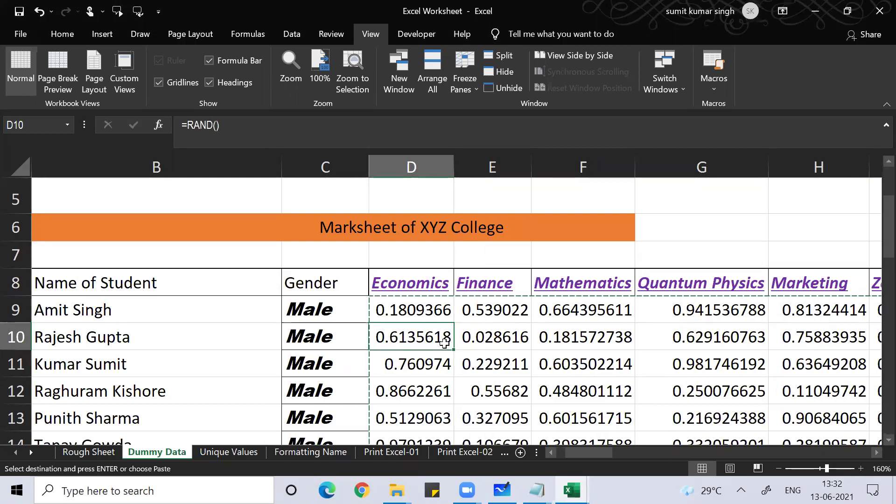
{"action": "key", "text": "Escape"}
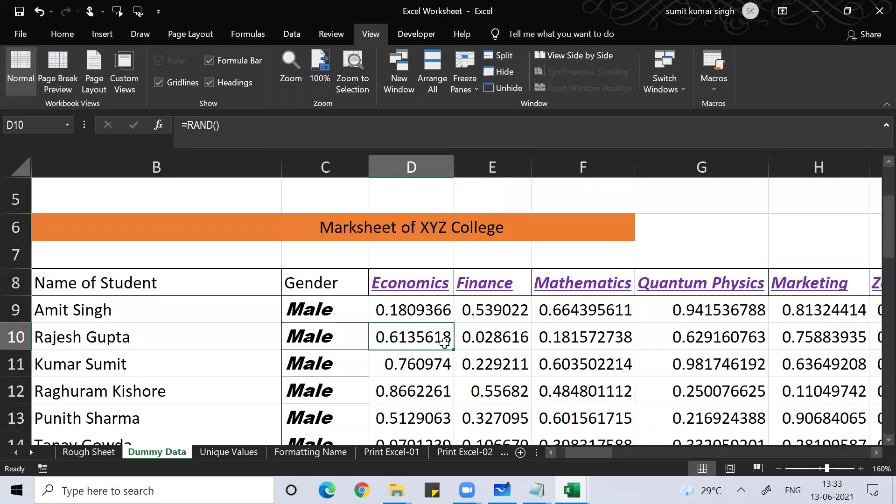
{"action": "key", "text": "Right"}
{"action": "key", "text": "Right"}
{"action": "key", "text": "Right"}
{"action": "key", "text": "Right"}
{"action": "key", "text": "Right"}
{"action": "key", "text": "Right"}
{"action": "key", "text": "Right"}
{"action": "key", "text": "Right"}
{"action": "key", "text": "Right"}
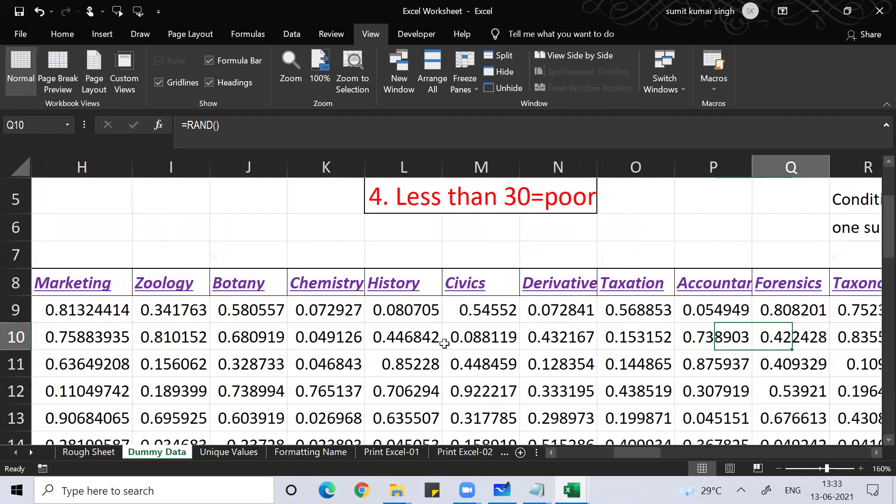
{"action": "key", "text": "Right"}
{"action": "key", "text": "Right"}
{"action": "key", "text": "Right"}
{"action": "key", "text": "Left"}
{"action": "key", "text": "Left"}
{"action": "key", "text": "Left"}
{"action": "key", "text": "Left"}
{"action": "key", "text": "Left"}
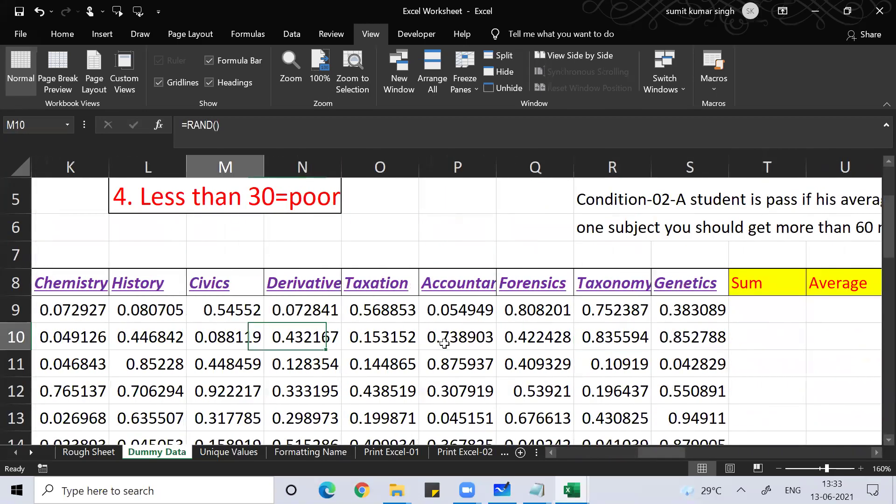
{"action": "key", "text": "Left"}
{"action": "key", "text": "Left"}
{"action": "key", "text": "Left"}
{"action": "key", "text": "Left"}
{"action": "key", "text": "Left"}
{"action": "key", "text": "Left"}
{"action": "key", "text": "Left"}
{"action": "key", "text": "Left"}
{"action": "key", "text": "Left"}
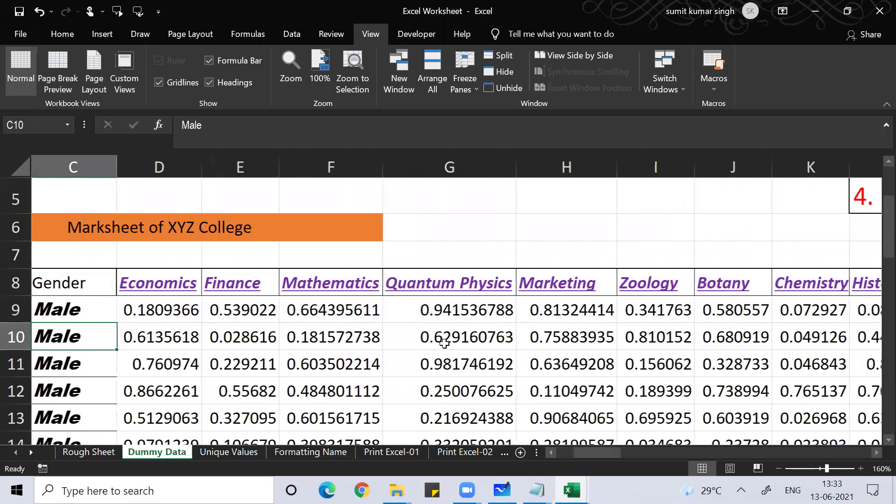
{"action": "key", "text": "Right"}
Review the marks down column D and along row 16, such as 0.2579789 in D16.
{"action": "key", "text": "Down"}
{"action": "key", "text": "Down"}
{"action": "key", "text": "Down"}
{"action": "key", "text": "Down"}
{"action": "key", "text": "Down"}
{"action": "key", "text": "Down"}
{"action": "key", "text": "Down"}
{"action": "key", "text": "Down"}
{"action": "key", "text": "Down"}
{"action": "key", "text": "Down"}
{"action": "key", "text": "Up"}
{"action": "key", "text": "Up"}
{"action": "key", "text": "Up"}
{"action": "key", "text": "Up"}
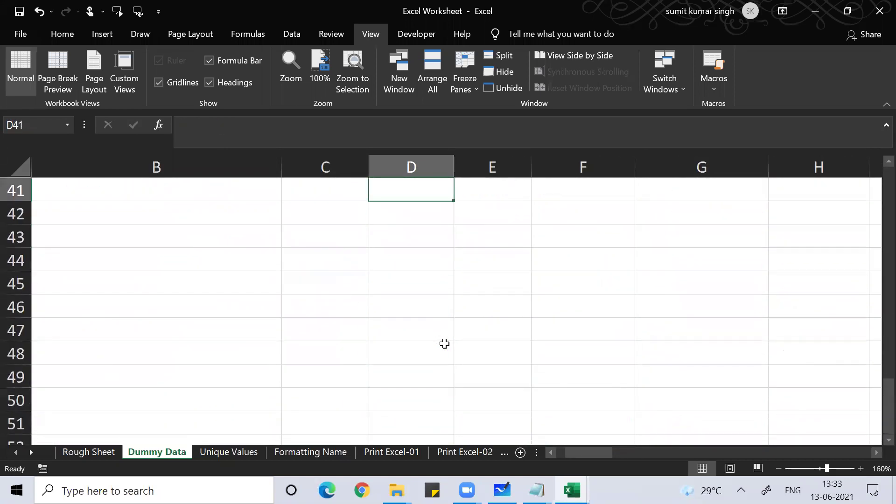
{"action": "key", "text": "Up"}
{"action": "key", "text": "Up"}
{"action": "key", "text": "Up"}
{"action": "key", "text": "Up"}
{"action": "key", "text": "Up"}
{"action": "key", "text": "Up"}
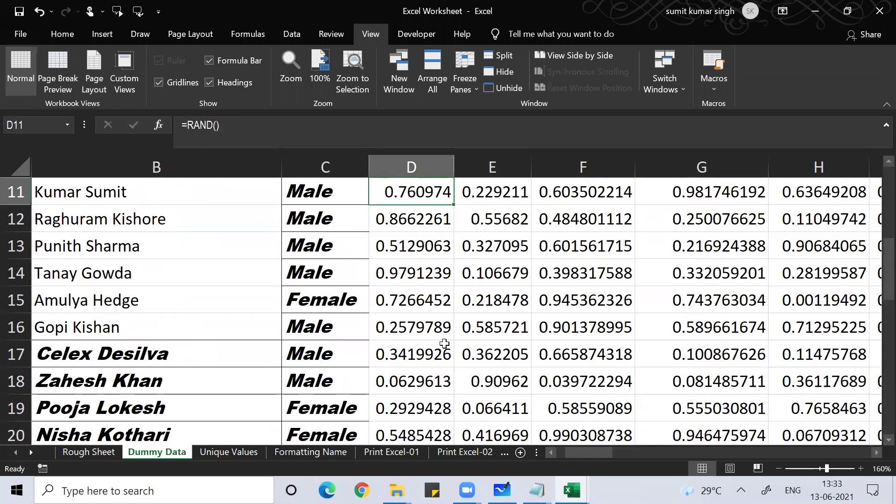
{"action": "key", "text": "Up"}
{"action": "key", "text": "Up"}
{"action": "key", "text": "Up"}
{"action": "key", "text": "Down"}
{"action": "key", "text": "Down"}
{"action": "key", "text": "Down"}
{"action": "key", "text": "Down"}
{"action": "key", "text": "Down"}
{"action": "key", "text": "Down"}
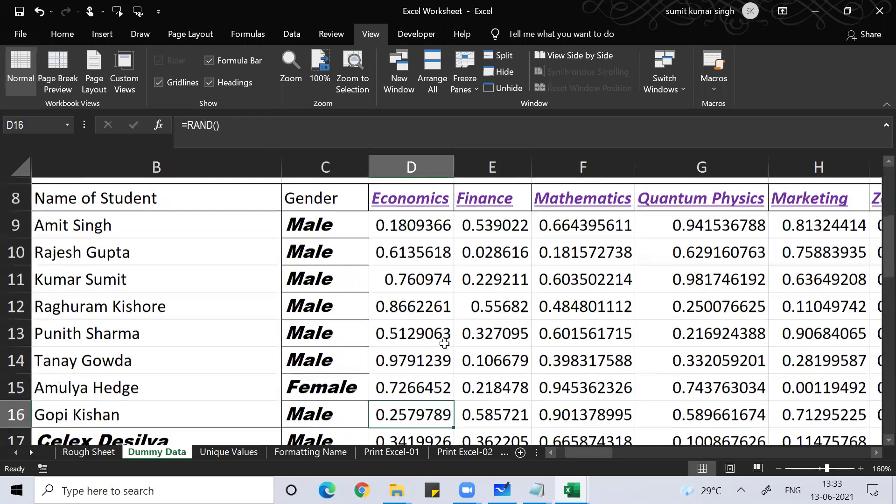
{"action": "key", "text": "Right"}
{"action": "key", "text": "Right"}
{"action": "key", "text": "Right"}
{"action": "key", "text": "Right"}
{"action": "key", "text": "Right"}
{"action": "key", "text": "Right"}
{"action": "key", "text": "Right"}
{"action": "key", "text": "Right"}
{"action": "key", "text": "Right"}
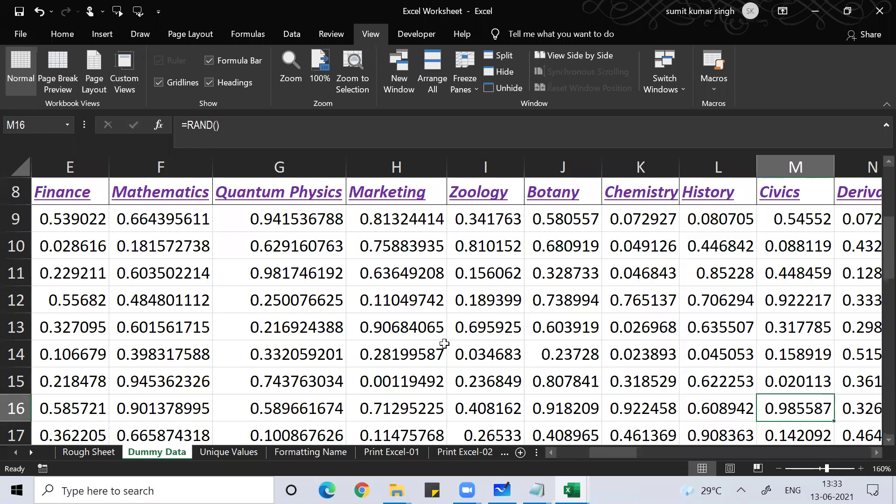
{"action": "key", "text": "Left"}
{"action": "key", "text": "Left"}
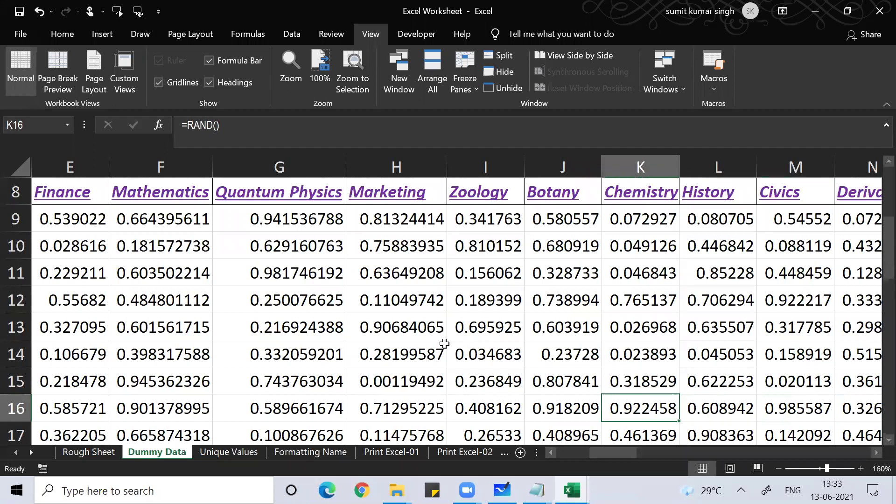
{"action": "key", "text": "Left"}
{"action": "key", "text": "Left"}
{"action": "key", "text": "Left"}
{"action": "key", "text": "Left"}
{"action": "key", "text": "Left"}
{"action": "key", "text": "Right"}
{"action": "key", "text": "Right"}
{"action": "key", "text": "Right"}
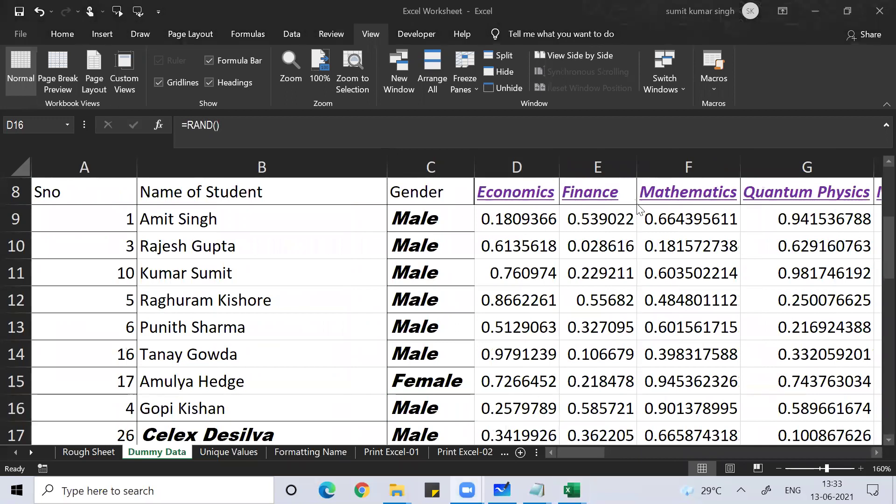
{"action": "scroll", "coordinate": [589, 288], "scroll_direction": "up", "scroll_amount": 3}
{"action": "scroll", "coordinate": [587, 287], "scroll_direction": "down", "scroll_amount": 3}
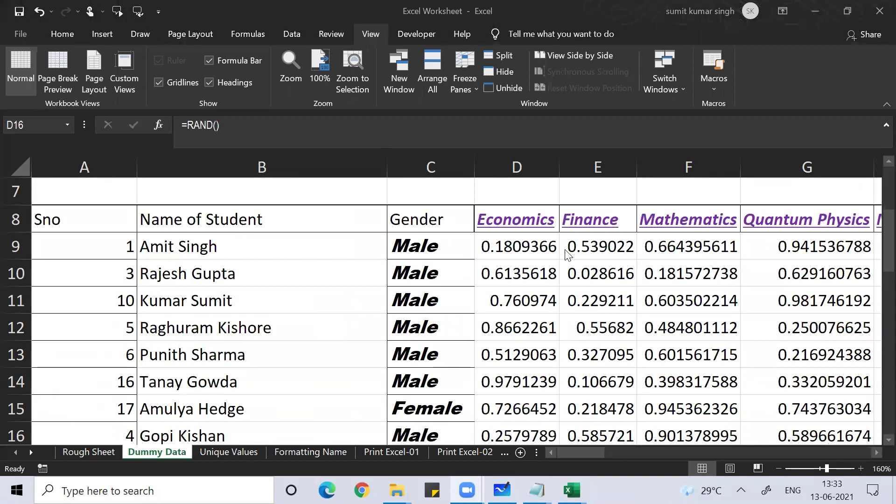
{"action": "scroll", "coordinate": [569, 257], "scroll_direction": "up", "scroll_amount": 2}
Enter 100 in D7 above Economics and copy it.
{"action": "left_click", "coordinate": [527, 293]}
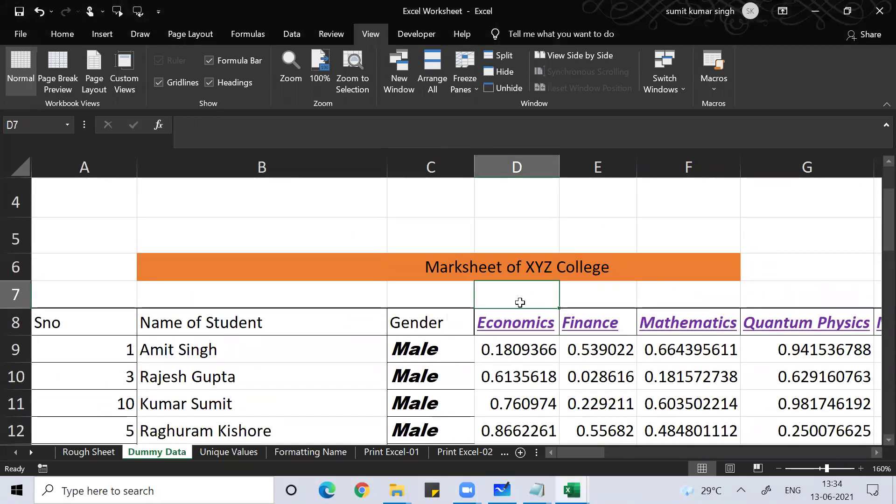
{"action": "type", "text": "100"}
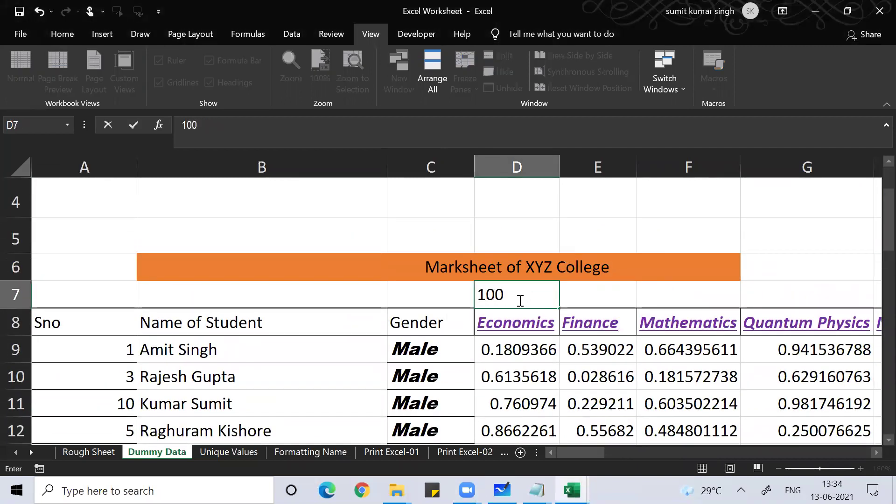
{"action": "key", "text": "Return"}
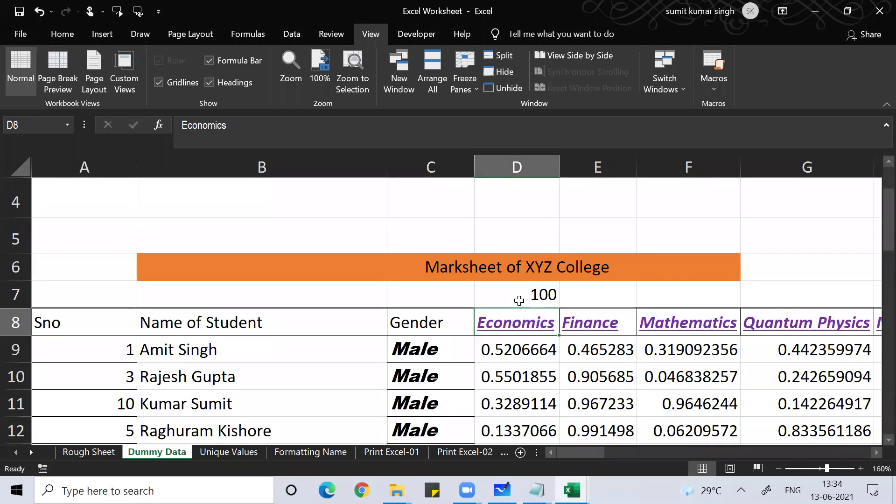
{"action": "left_click", "coordinate": [519, 300]}
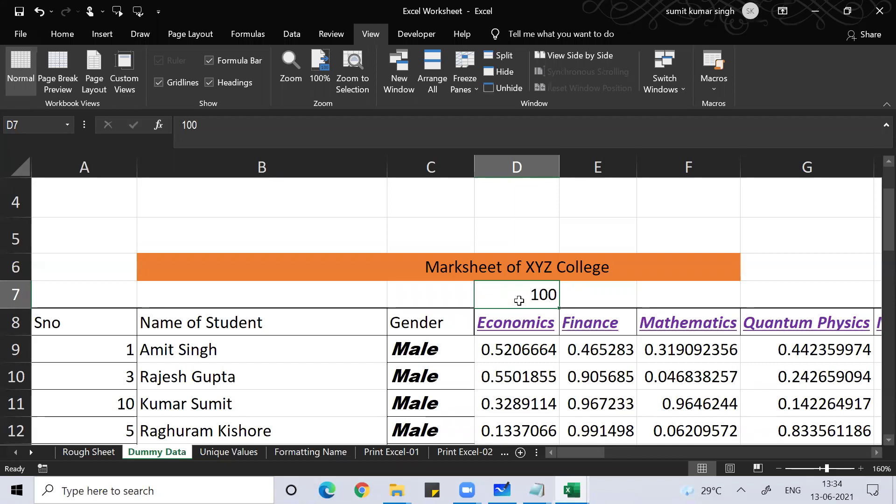
{"action": "key", "text": "ctrl+c"}
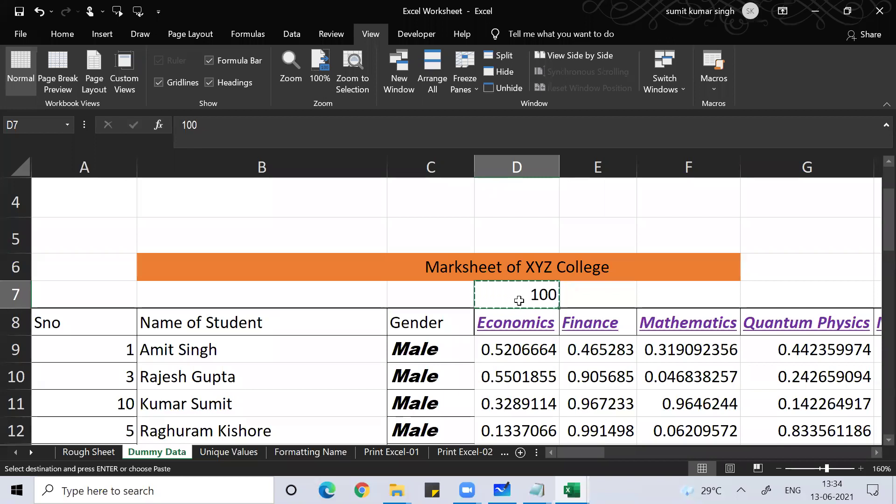
Move to the first Economics mark in D9.
{"action": "key", "text": "Down"}
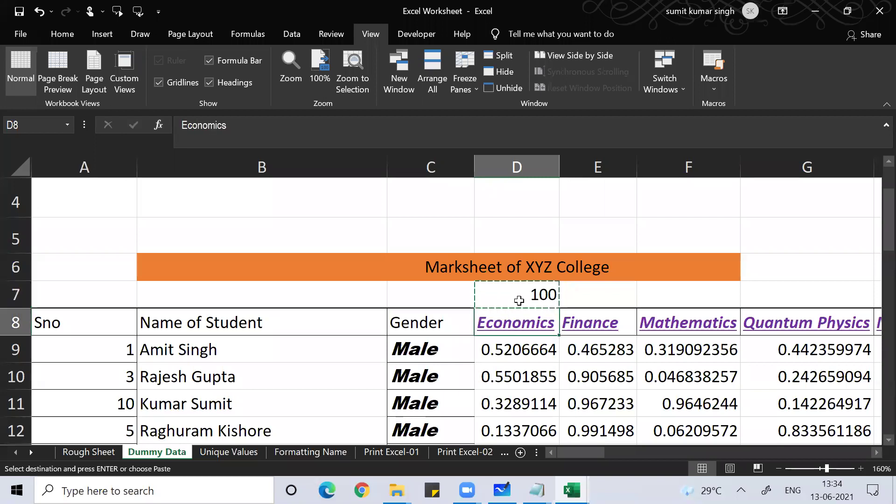
{"action": "key", "text": "Down"}
{"action": "key", "text": "Down"}
{"action": "key", "text": "Left"}
{"action": "key", "text": "Right"}
{"action": "key", "text": "Up"}
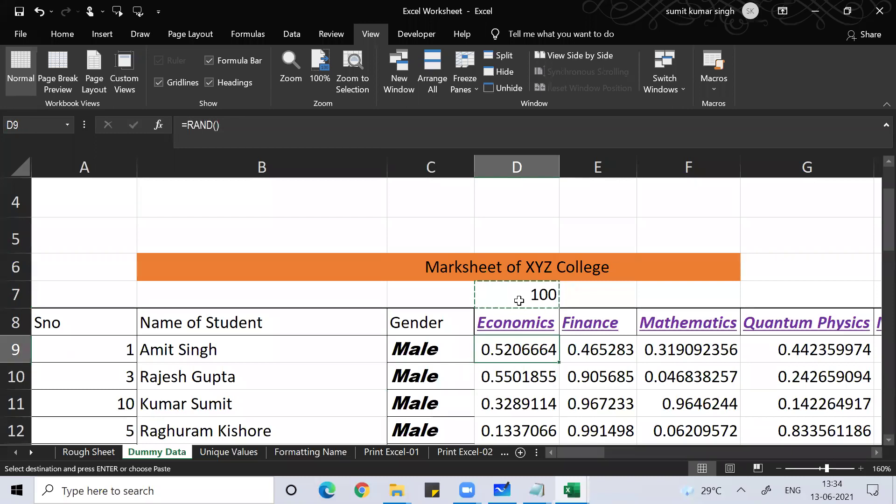
Select the 480-cell marks block D9:S38 and open the Home tab's Paste dropdown.
{"action": "key", "text": "ctrl+shift+Right"}
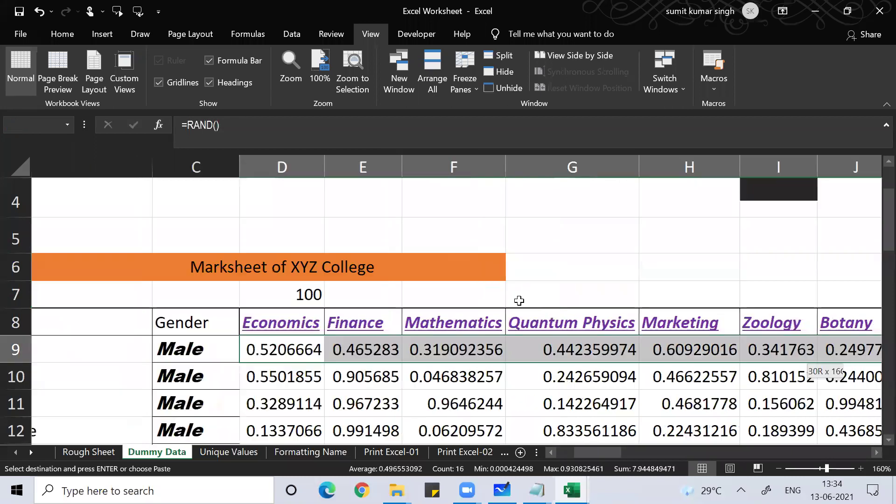
{"action": "key", "text": "ctrl+shift+Down"}
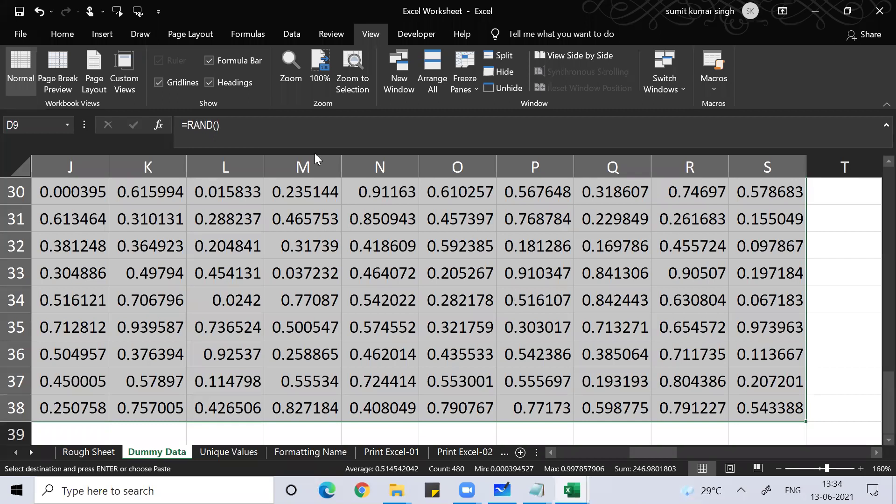
{"action": "left_click", "coordinate": [63, 34]}
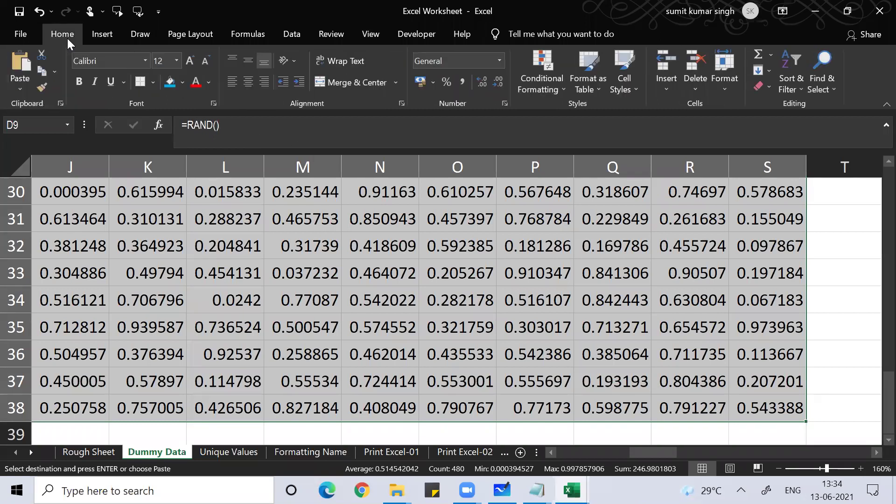
{"action": "left_click", "coordinate": [24, 91]}
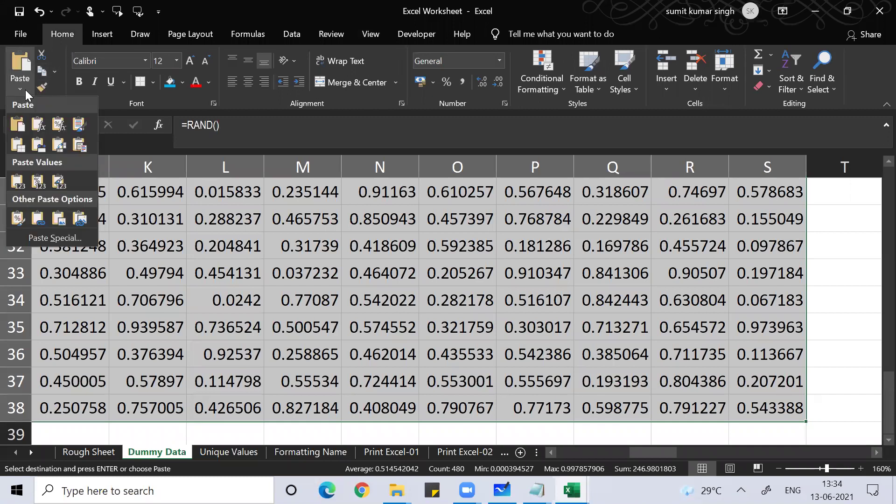
Paste Special with the Multiply operation to scale every mark by 100.
{"action": "left_click", "coordinate": [43, 236]}
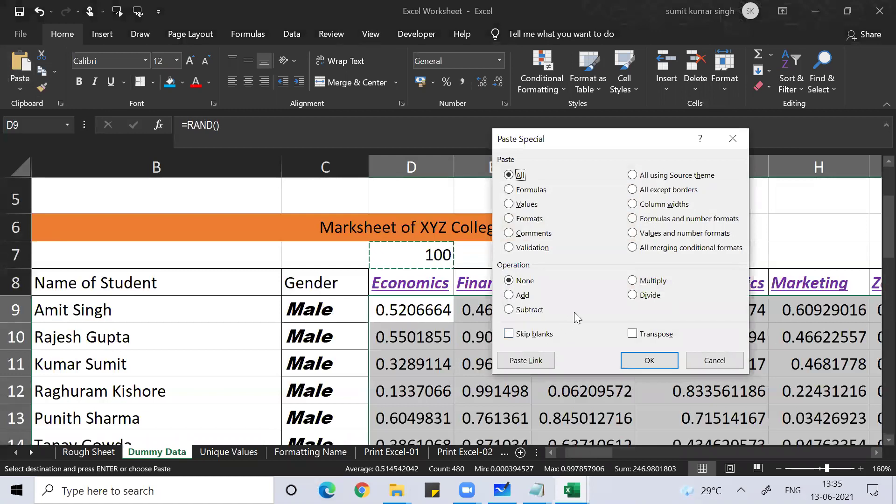
{"action": "left_click", "coordinate": [652, 283]}
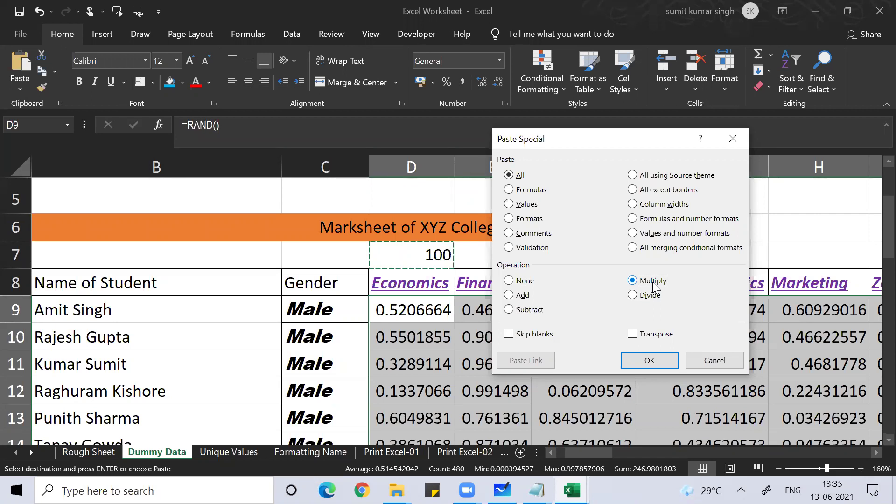
{"action": "left_click", "coordinate": [649, 361]}
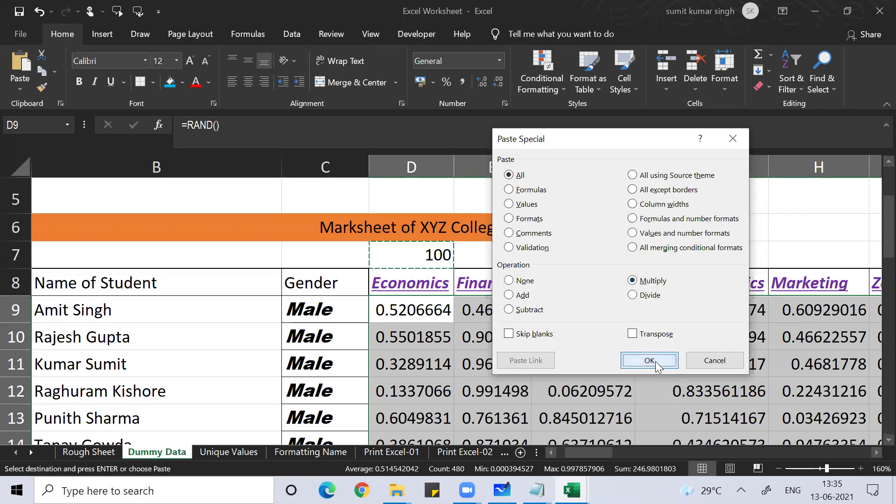
Check the new =(RAND())*100 formulas like F12, clear the copy, and return to D9.
{"action": "left_click", "coordinate": [512, 365]}
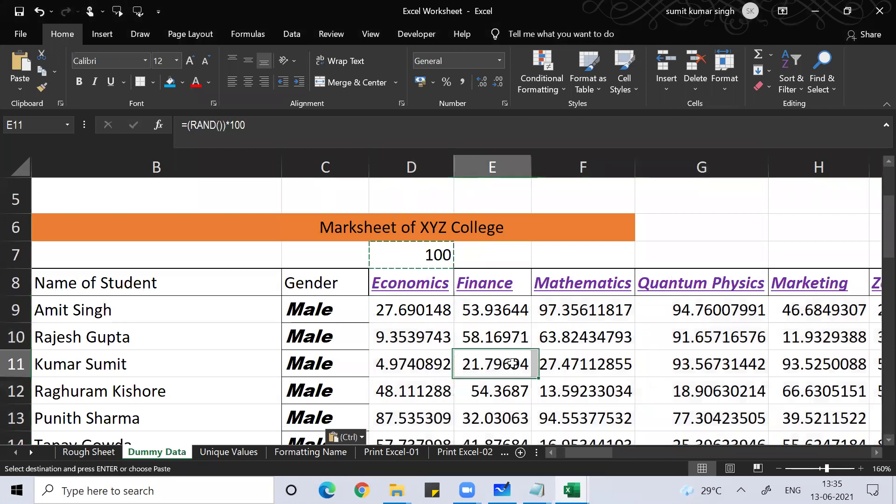
{"action": "left_click", "coordinate": [625, 391]}
{"action": "left_click", "coordinate": [708, 368]}
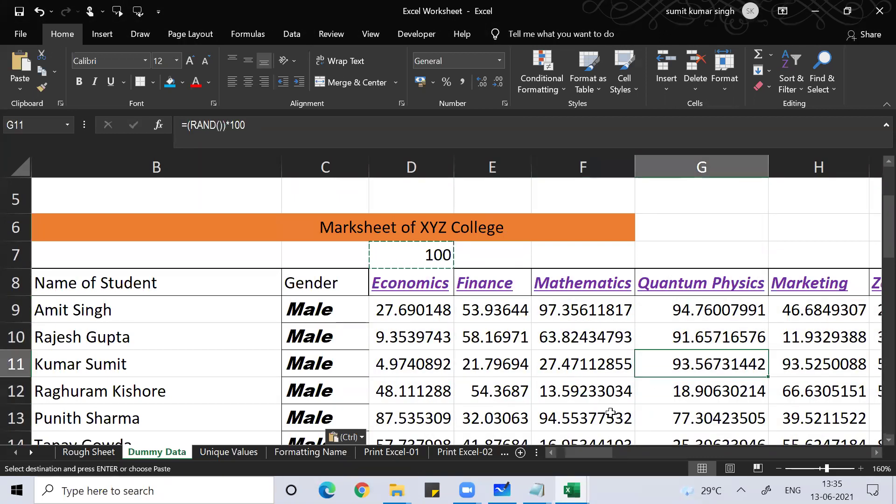
{"action": "left_click", "coordinate": [573, 394]}
{"action": "key", "text": "Escape"}
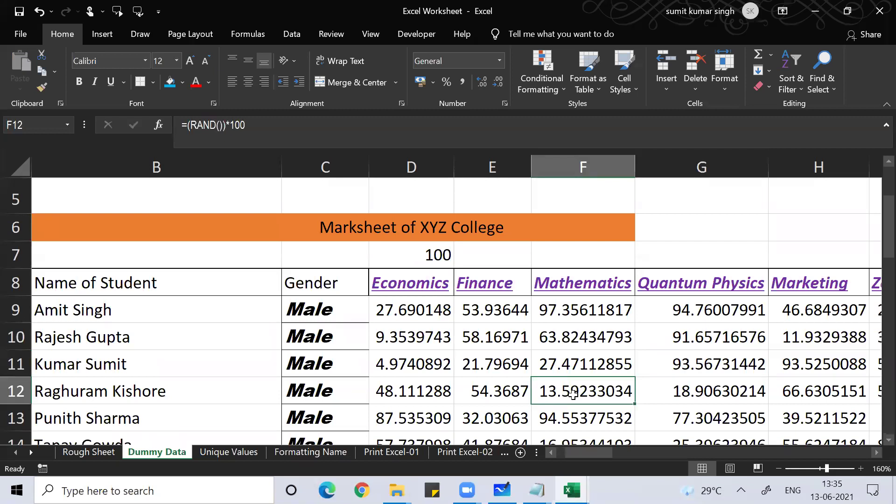
{"action": "key", "text": "Left"}
{"action": "key", "text": "Left"}
{"action": "key", "text": "Up"}
{"action": "key", "text": "Up"}
{"action": "key", "text": "Up"}
{"action": "key", "text": "Up"}
{"action": "key", "text": "Down"}
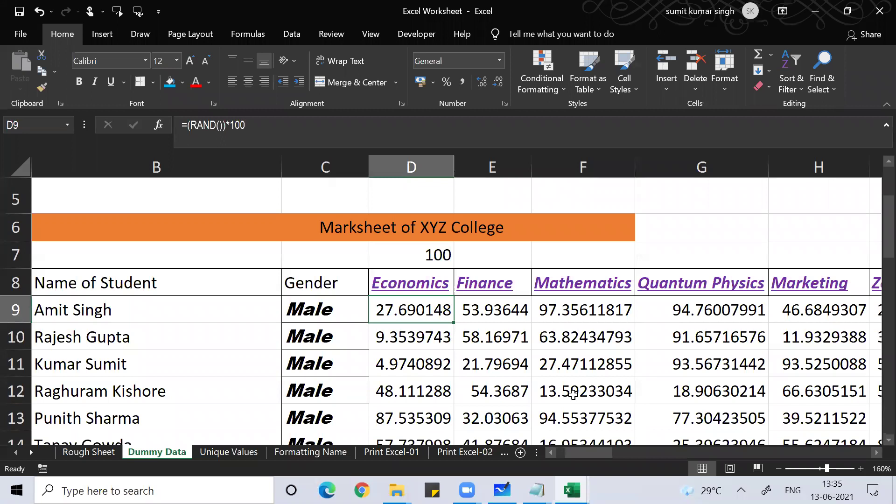
Copy D9:S38 and paste it back as values, replacing the RAND formulas.
{"action": "key", "text": "ctrl+shift+Right"}
{"action": "key", "text": "ctrl+shift+Down"}
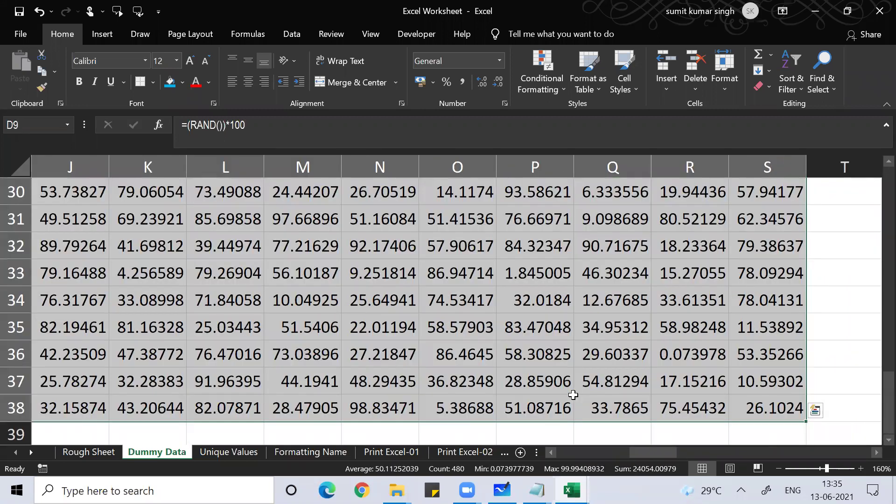
{"action": "key", "text": "ctrl+c"}
{"action": "key", "text": "ctrl+alt+v"}
{"action": "key", "text": "v"}
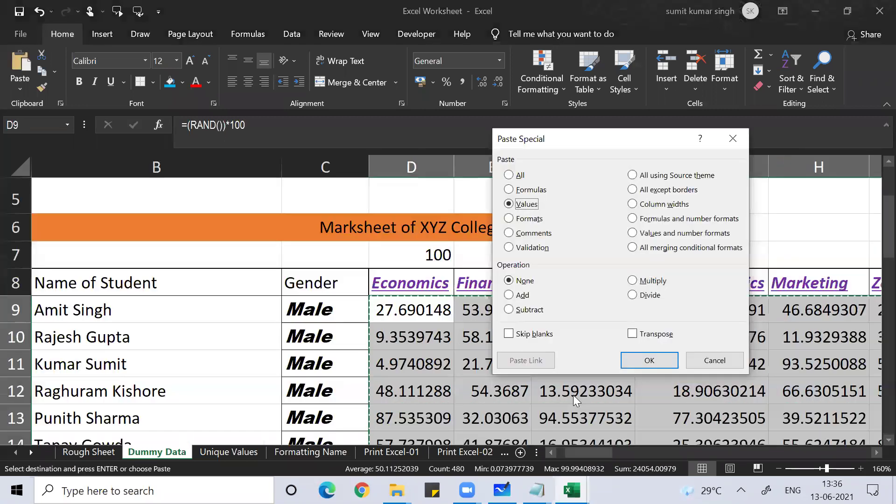
{"action": "key", "text": "Return"}
{"action": "key", "text": "Escape"}
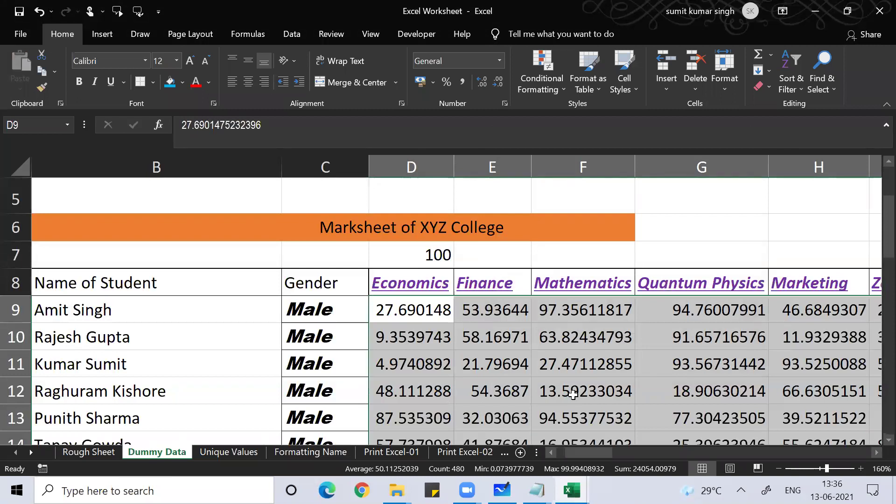
Confirm the marks are fixed values like 27.6901475232396 in D9, then reselect D9:S38.
{"action": "left_click", "coordinate": [504, 379]}
{"action": "key", "text": "Right"}
{"action": "key", "text": "Right"}
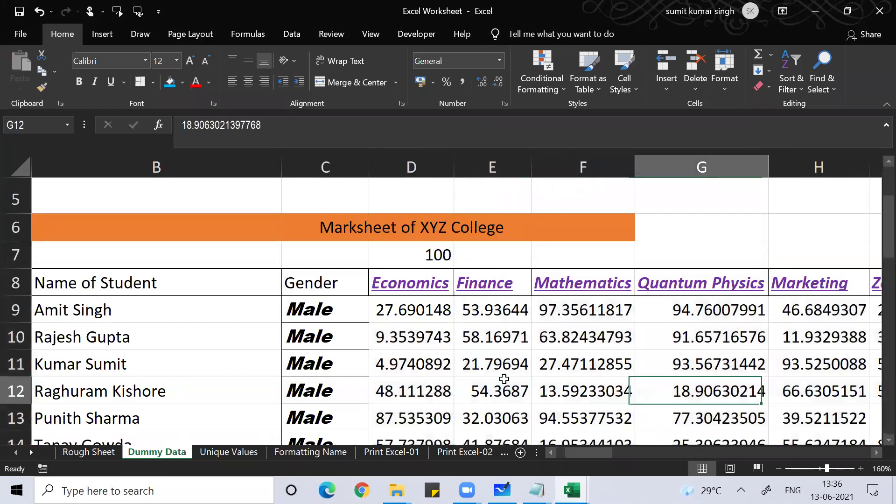
{"action": "key", "text": "Right"}
{"action": "key", "text": "Right"}
{"action": "key", "text": "Right"}
{"action": "key", "text": "Right"}
{"action": "key", "text": "Right"}
{"action": "key", "text": "Right"}
{"action": "key", "text": "Right"}
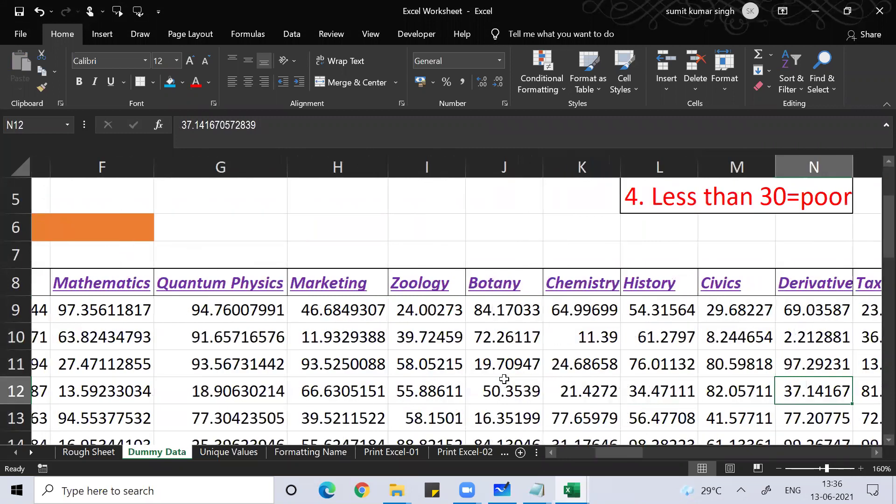
{"action": "key", "text": "Right"}
{"action": "key", "text": "Right"}
{"action": "key", "text": "Right"}
{"action": "key", "text": "Left"}
{"action": "key", "text": "Left"}
{"action": "key", "text": "Left"}
{"action": "key", "text": "Left"}
{"action": "key", "text": "Left"}
{"action": "key", "text": "Left"}
{"action": "key", "text": "Left"}
{"action": "key", "text": "Left"}
{"action": "key", "text": "Left"}
{"action": "key", "text": "Left"}
{"action": "key", "text": "Left"}
{"action": "key", "text": "Left"}
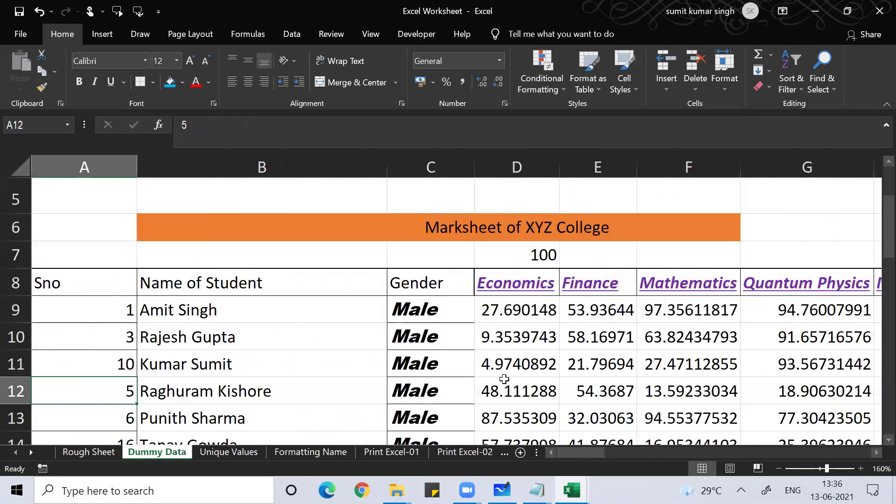
{"action": "key", "text": "Right"}
{"action": "key", "text": "Right"}
{"action": "key", "text": "Right"}
{"action": "key", "text": "Right"}
{"action": "key", "text": "Right"}
{"action": "key", "text": "Right"}
{"action": "key", "text": "Right"}
{"action": "key", "text": "Right"}
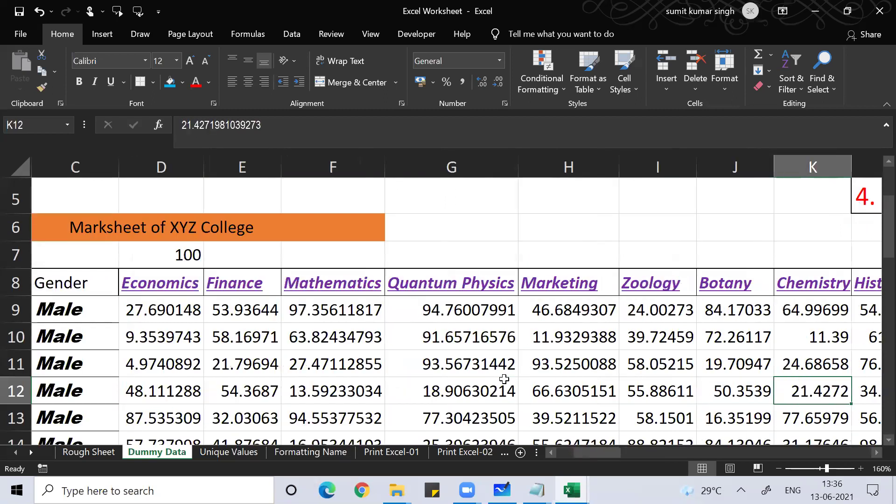
{"action": "key", "text": "Right"}
{"action": "key", "text": "Right"}
{"action": "key", "text": "Right"}
{"action": "key", "text": "Right"}
{"action": "key", "text": "Right"}
{"action": "key", "text": "Left"}
{"action": "key", "text": "Left"}
{"action": "key", "text": "Left"}
{"action": "key", "text": "Left"}
{"action": "key", "text": "Left"}
{"action": "key", "text": "Left"}
{"action": "key", "text": "Left"}
{"action": "key", "text": "Left"}
{"action": "key", "text": "Left"}
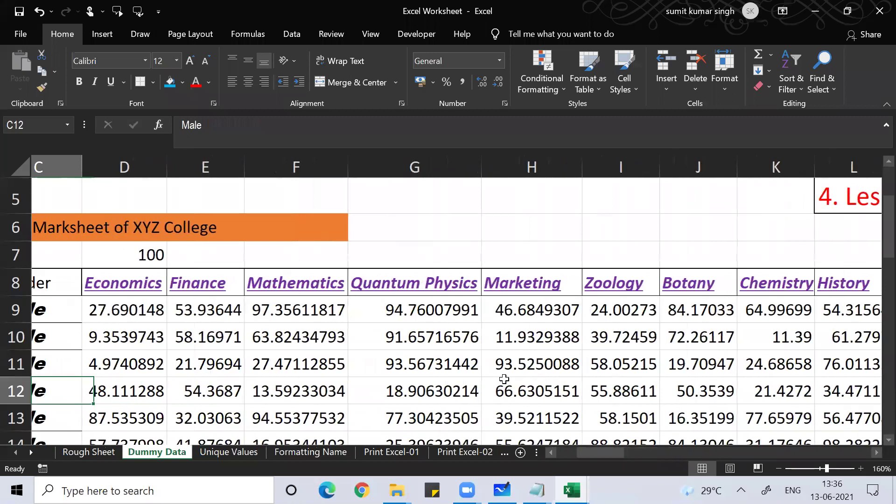
{"action": "key", "text": "Left"}
{"action": "key", "text": "Right"}
{"action": "key", "text": "Right"}
{"action": "key", "text": "Up"}
{"action": "key", "text": "Up"}
{"action": "key", "text": "Up"}
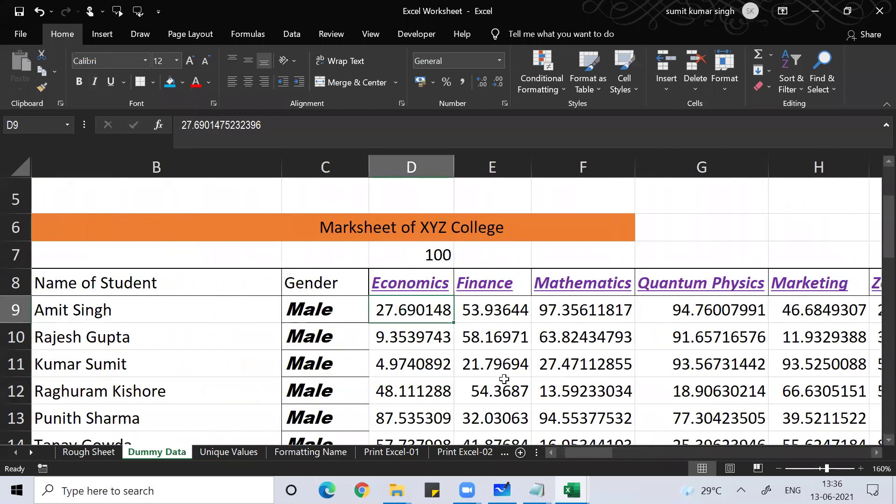
{"action": "key", "text": "ctrl+shift+Right"}
{"action": "key", "text": "ctrl+shift+Down"}
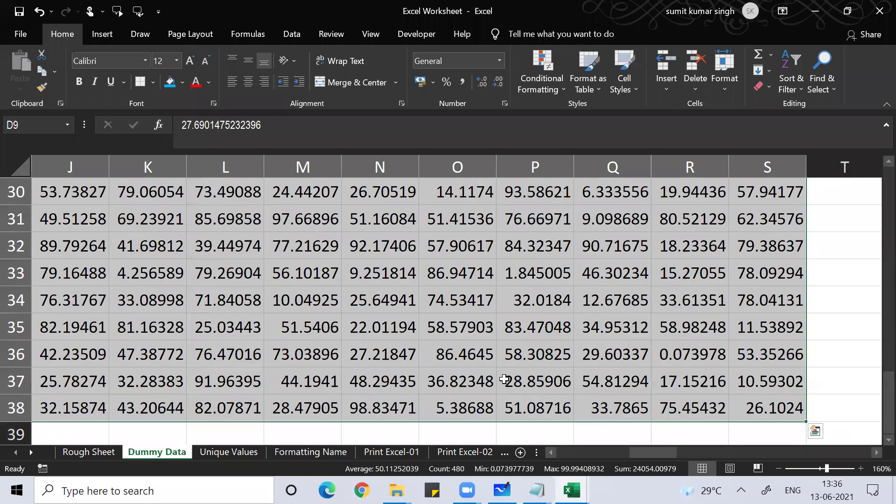
Use Decrease Decimal until the marks show whole numbers like 28 in D9.
{"action": "left_click", "coordinate": [498, 81]}
{"action": "left_click", "coordinate": [498, 82]}
{"action": "left_click", "coordinate": [499, 82]}
{"action": "left_click", "coordinate": [499, 81]}
{"action": "left_click", "coordinate": [498, 82]}
{"action": "left_click", "coordinate": [499, 82]}
{"action": "left_click", "coordinate": [487, 85]}
{"action": "left_click", "coordinate": [487, 84]}
{"action": "left_click", "coordinate": [487, 84]}
{"action": "left_click", "coordinate": [487, 84]}
{"action": "left_click", "coordinate": [488, 84]}
{"action": "left_click", "coordinate": [488, 84]}
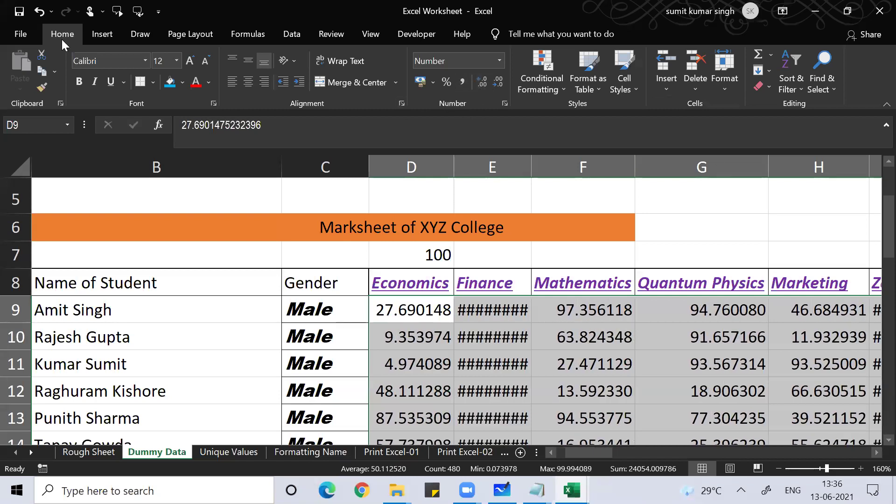
{"action": "left_click", "coordinate": [499, 82]}
{"action": "left_click", "coordinate": [498, 82]}
{"action": "left_click", "coordinate": [499, 82]}
{"action": "left_click", "coordinate": [498, 82]}
{"action": "left_click", "coordinate": [499, 82]}
{"action": "left_click", "coordinate": [499, 82]}
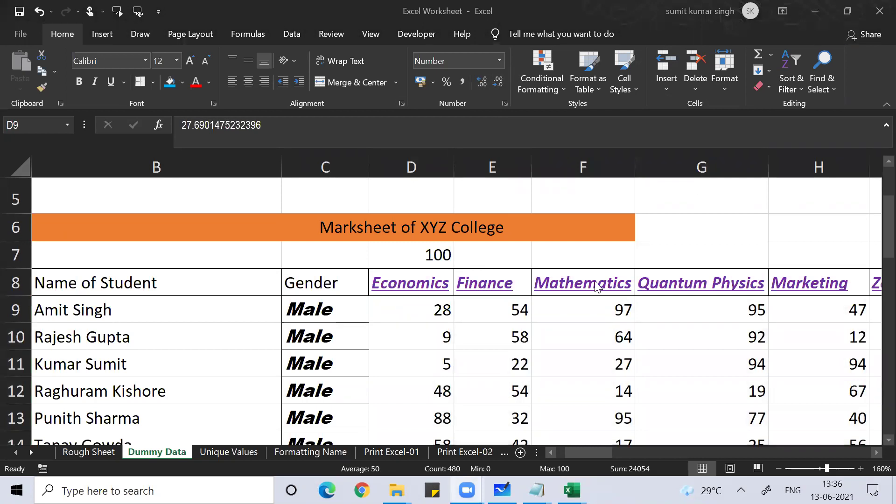
{"action": "left_click", "coordinate": [519, 330]}
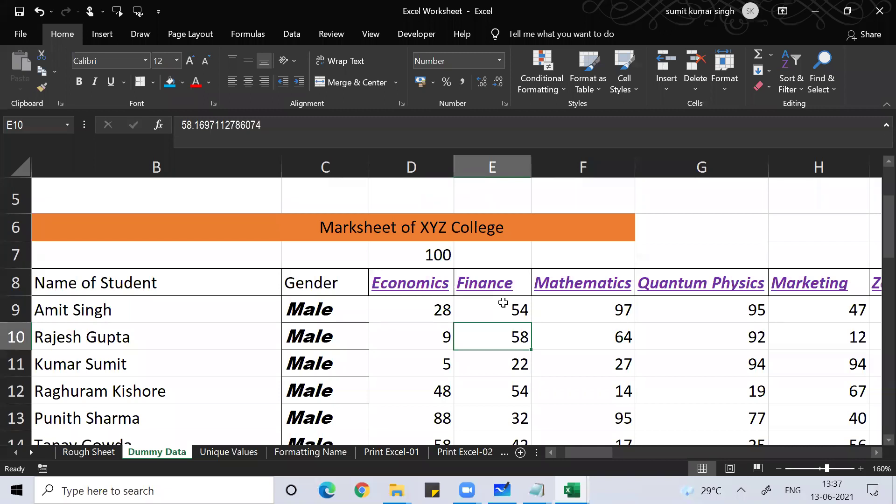
Give D7 the custom number format " " so its 100 displays blank.
{"action": "left_click", "coordinate": [440, 252]}
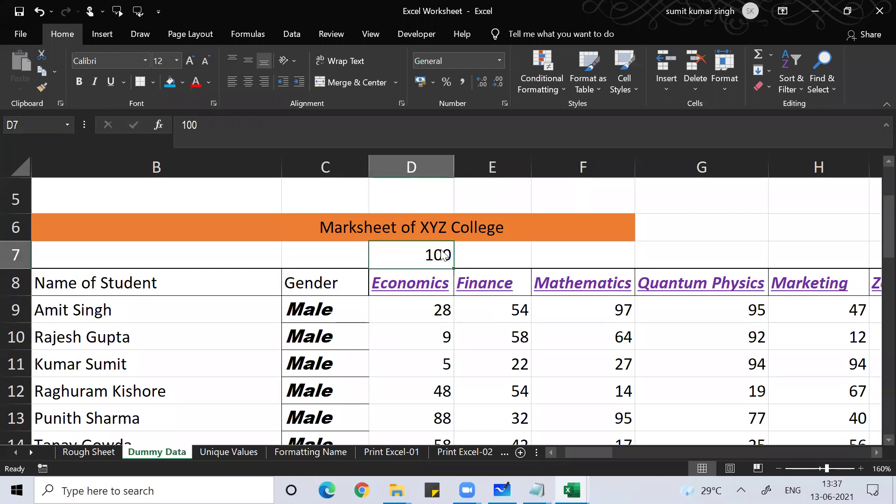
{"action": "key", "text": "ctrl+1"}
{"action": "left_click", "coordinate": [468, 238]}
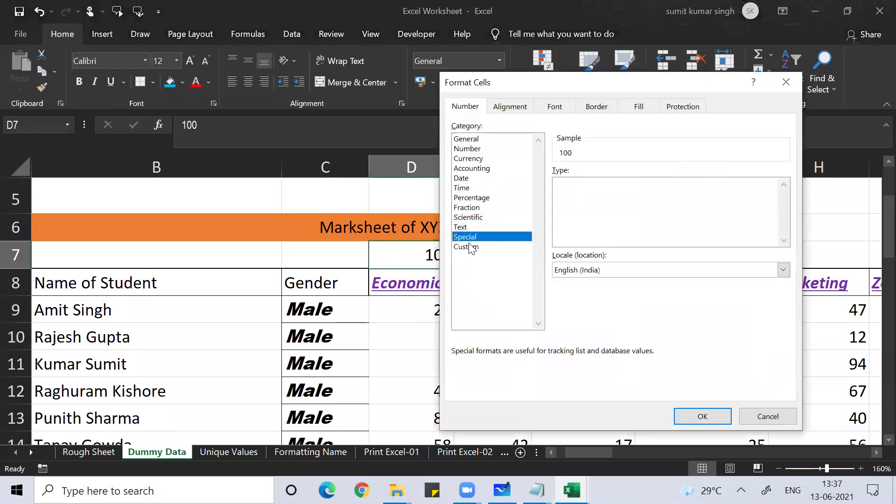
{"action": "left_click", "coordinate": [470, 247]}
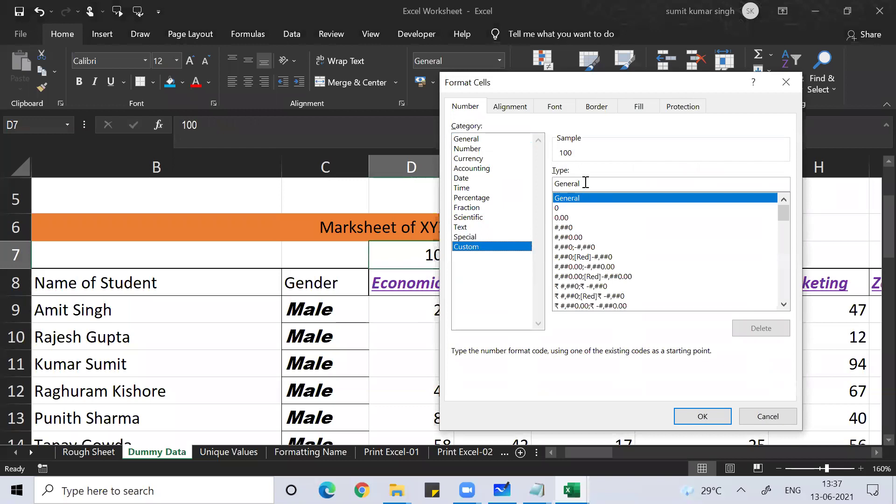
{"action": "key", "text": "BackSpace"}
{"action": "key", "text": "BackSpace"}
{"action": "key", "text": "BackSpace"}
{"action": "key", "text": "BackSpace"}
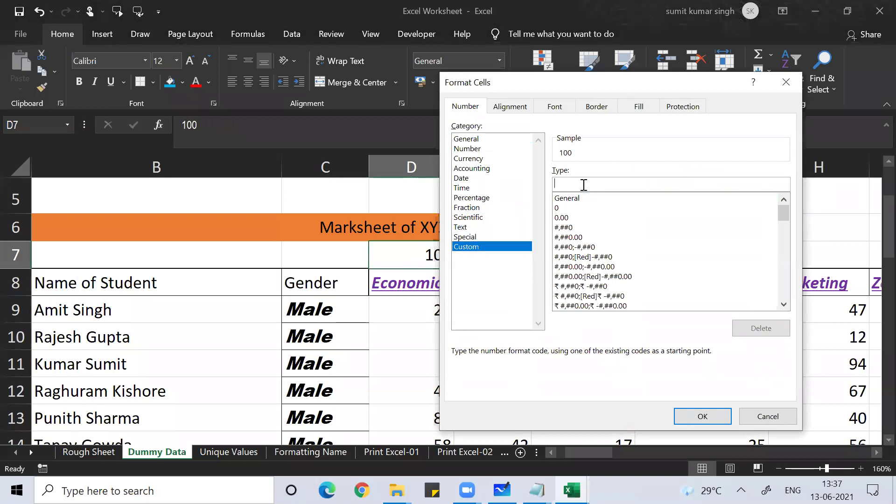
{"action": "type", "text": "\" \""}
{"action": "left_click", "coordinate": [704, 417]}
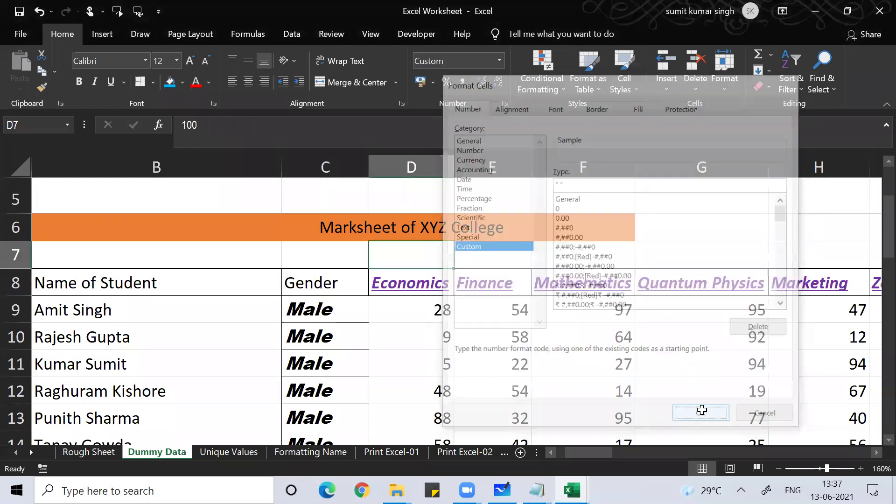
Compare D7 with D9 and D10 to show D7 still stores 100.
{"action": "left_click", "coordinate": [338, 382]}
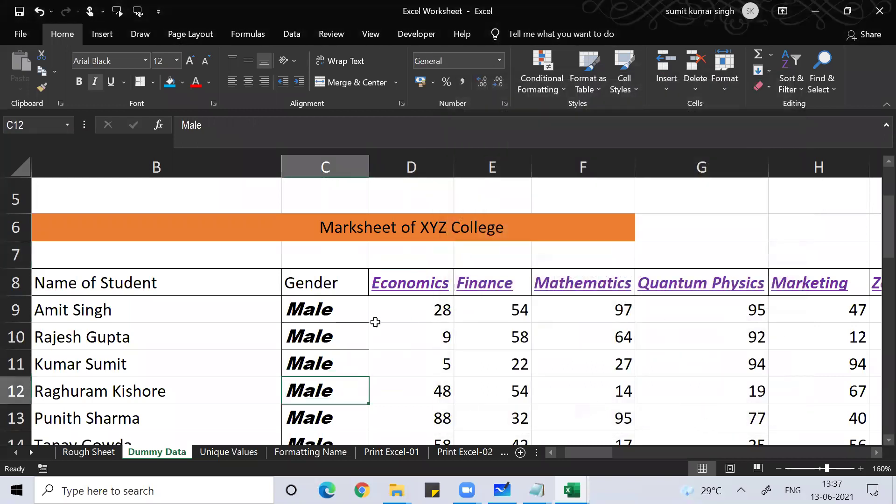
{"action": "left_click", "coordinate": [413, 248]}
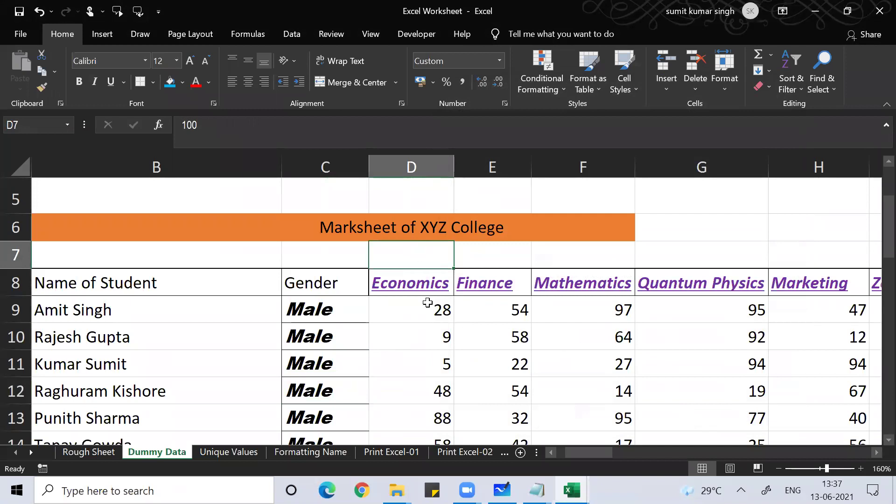
{"action": "left_click", "coordinate": [427, 304]}
{"action": "left_click", "coordinate": [407, 254]}
{"action": "left_click", "coordinate": [409, 330]}
{"action": "left_click", "coordinate": [393, 258]}
{"action": "left_click", "coordinate": [401, 330]}
{"action": "left_click", "coordinate": [402, 247]}
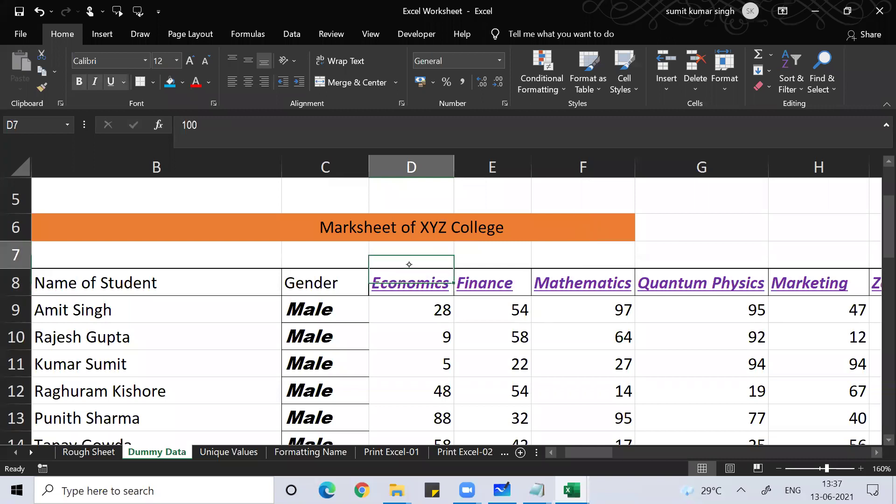
Test clearing D7's entry, then undo to restore its hidden 100.
{"action": "type", "text": "5"}
{"action": "key", "text": "BackSpace"}
{"action": "key", "text": "Return"}
{"action": "left_click", "coordinate": [409, 264]}
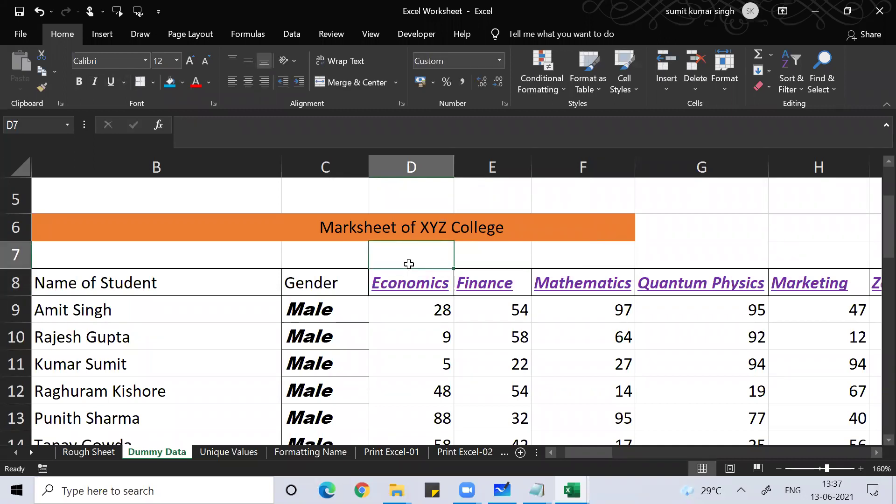
{"action": "key", "text": "Return"}
{"action": "left_click", "coordinate": [410, 265]}
{"action": "key", "text": "ctrl+z"}
{"action": "key", "text": "Return"}
{"action": "left_click", "coordinate": [409, 265]}
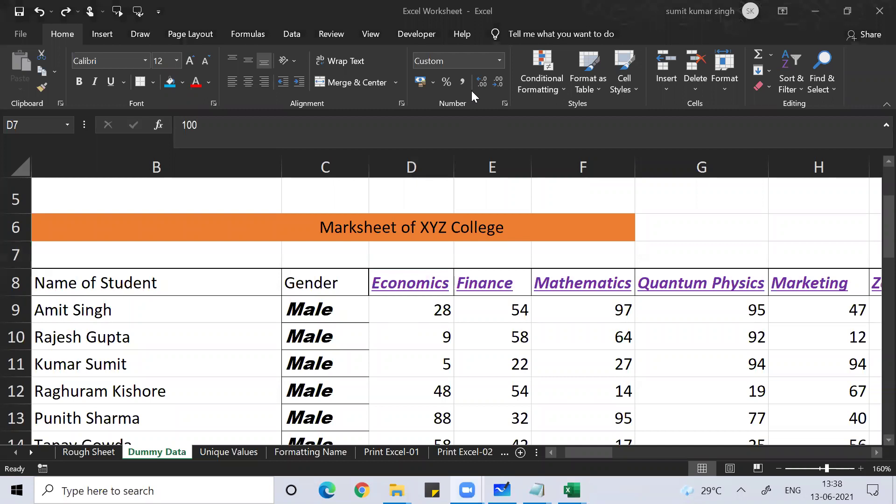
Scroll the sheet tabs to reveal the later worksheets.
{"action": "left_click", "coordinate": [32, 453]}
{"action": "left_click", "coordinate": [32, 452]}
{"action": "left_click", "coordinate": [31, 451]}
{"action": "left_click", "coordinate": [32, 451]}
{"action": "left_click", "coordinate": [31, 450]}
{"action": "left_click", "coordinate": [31, 451]}
{"action": "left_click", "coordinate": [32, 451]}
{"action": "left_click", "coordinate": [32, 451]}
{"action": "left_click", "coordinate": [32, 451]}
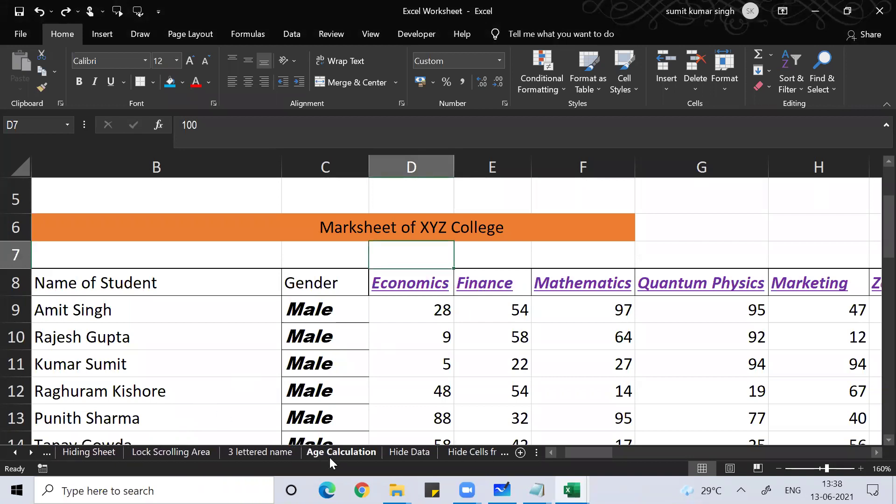
On the Age Calculation sheet, give D9:G17 a blank " " custom number format.
{"action": "left_click", "coordinate": [328, 451]}
{"action": "left_click_drag", "start_coordinate": [72, 196], "coordinate": [341, 354]}
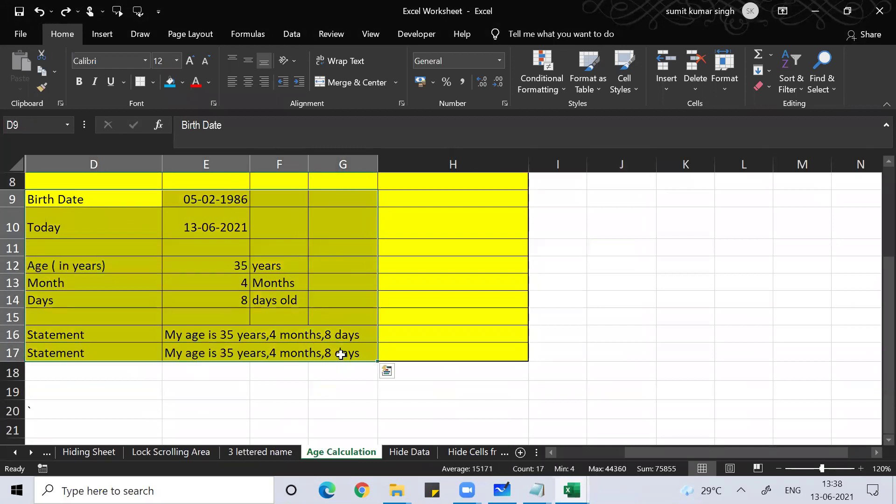
{"action": "key", "text": "ctrl+1"}
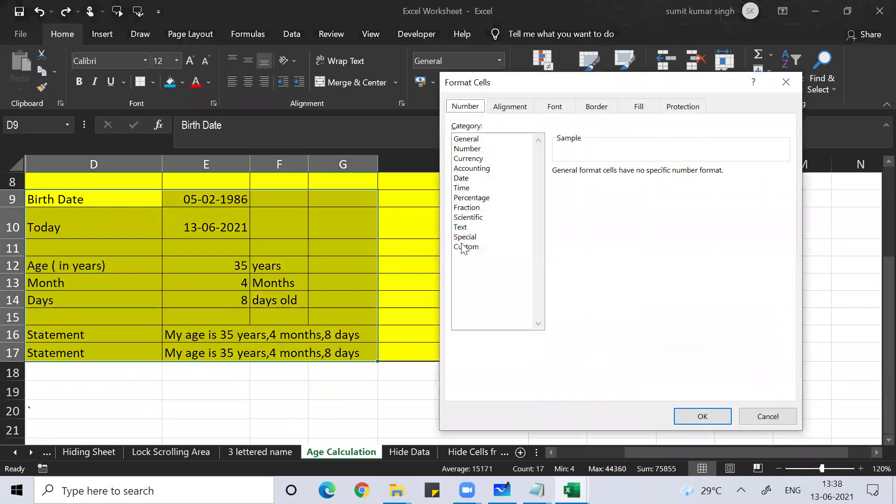
{"action": "left_click", "coordinate": [466, 246]}
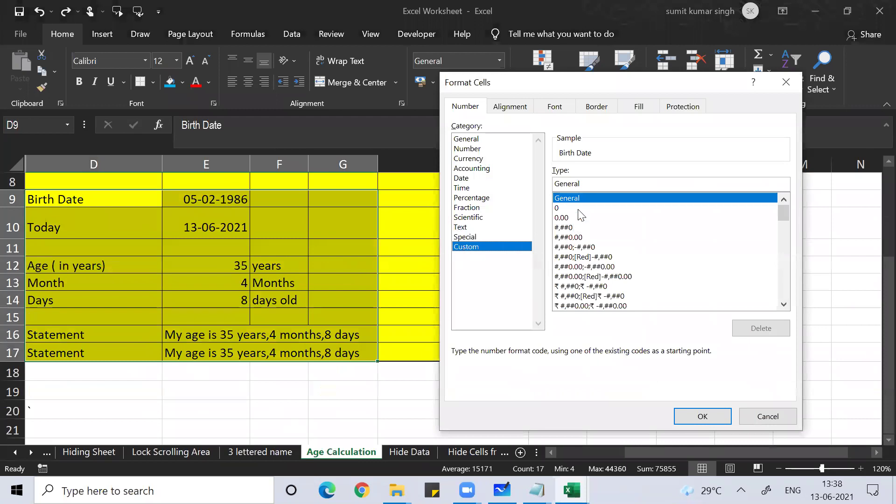
{"action": "left_click", "coordinate": [580, 185]}
{"action": "key", "text": "BackSpace"}
{"action": "key", "text": "BackSpace"}
{"action": "key", "text": "BackSpace"}
{"action": "key", "text": "BackSpace"}
{"action": "key", "text": "BackSpace"}
{"action": "key", "text": "BackSpace"}
{"action": "type", "text": "\""}
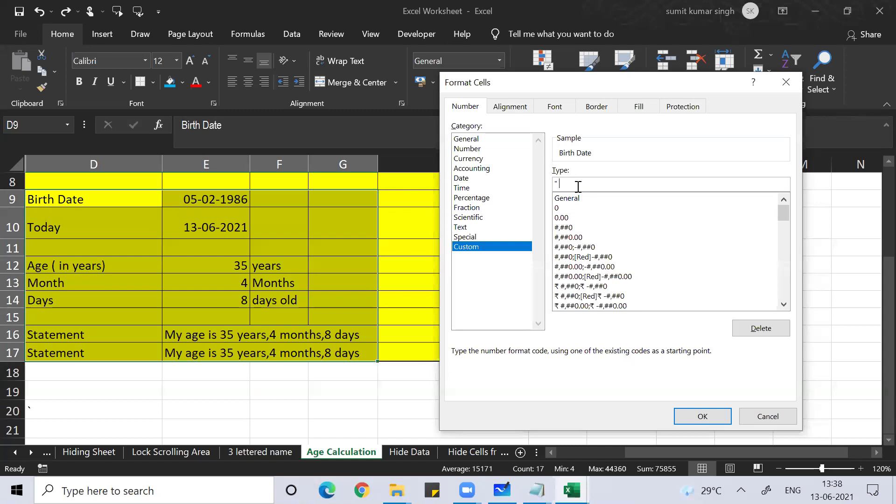
{"action": "left_click", "coordinate": [712, 421]}
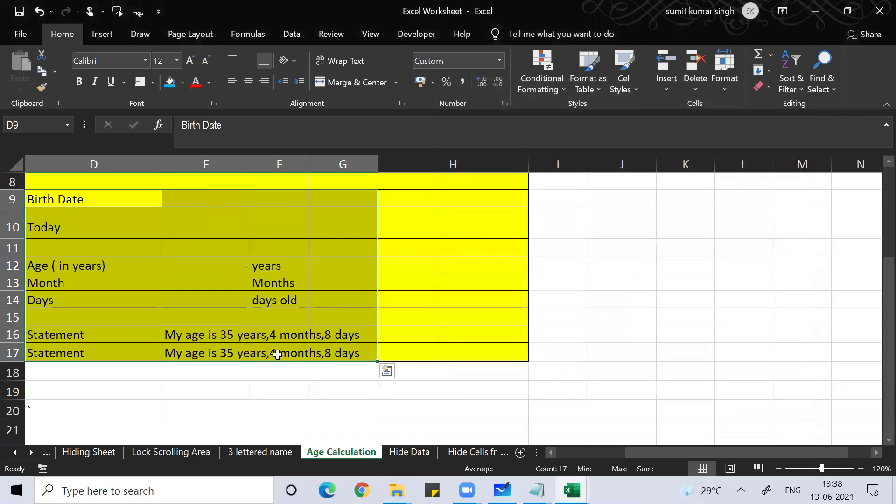
Apply the same blank " " custom format to the Birth Date label cell D9.
{"action": "left_click", "coordinate": [276, 353]}
{"action": "left_click", "coordinate": [204, 251]}
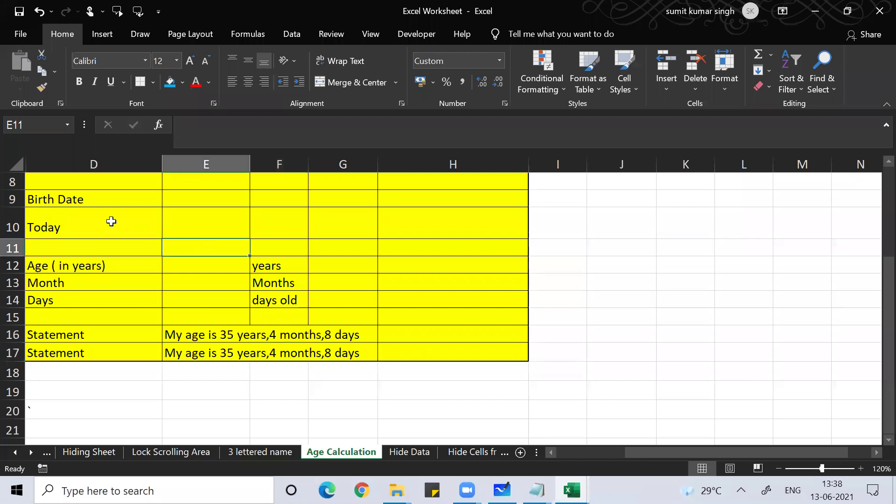
{"action": "left_click_drag", "start_coordinate": [67, 199], "coordinate": [111, 354]}
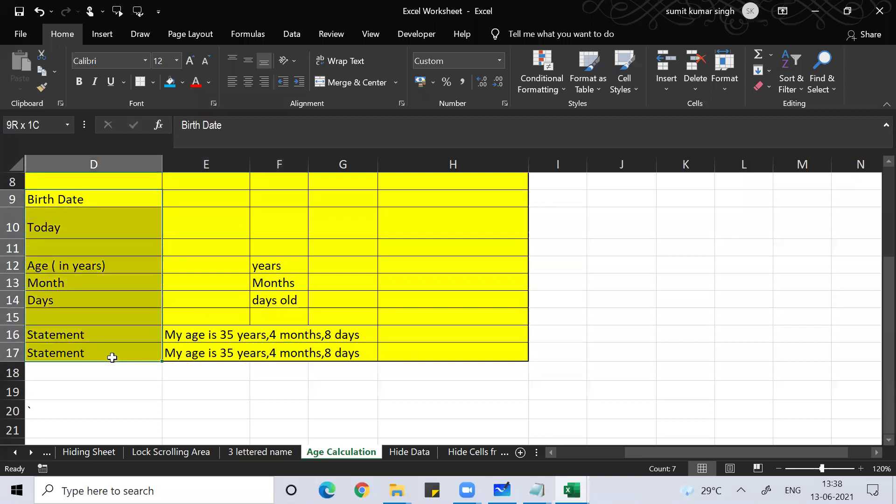
{"action": "left_click", "coordinate": [91, 261]}
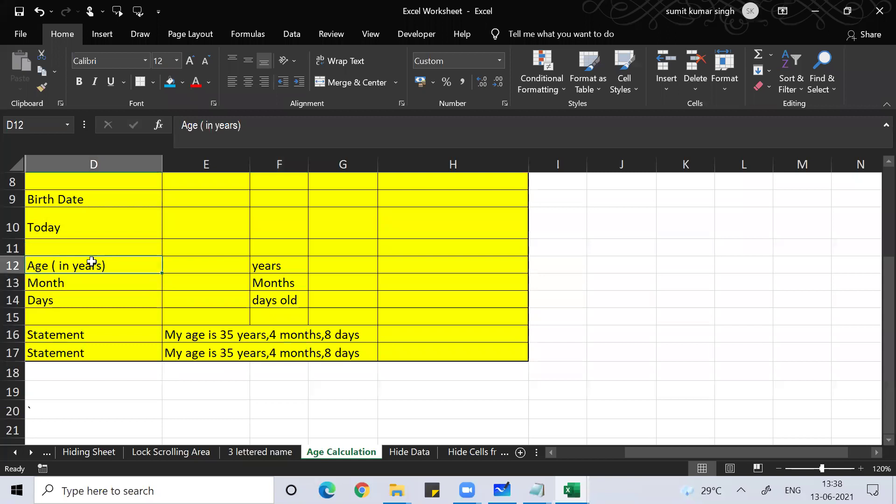
{"action": "left_click", "coordinate": [89, 204]}
{"action": "key", "text": "ctrl+1"}
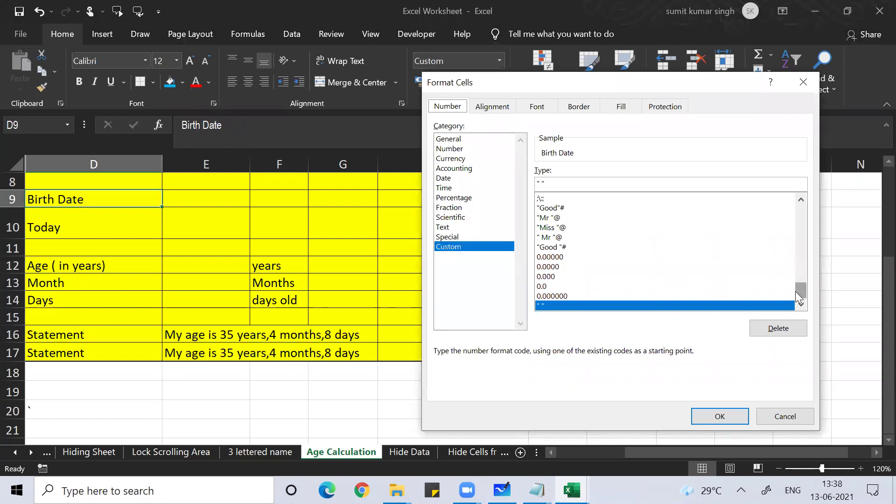
{"action": "left_click_drag", "start_coordinate": [798, 292], "coordinate": [776, 213]}
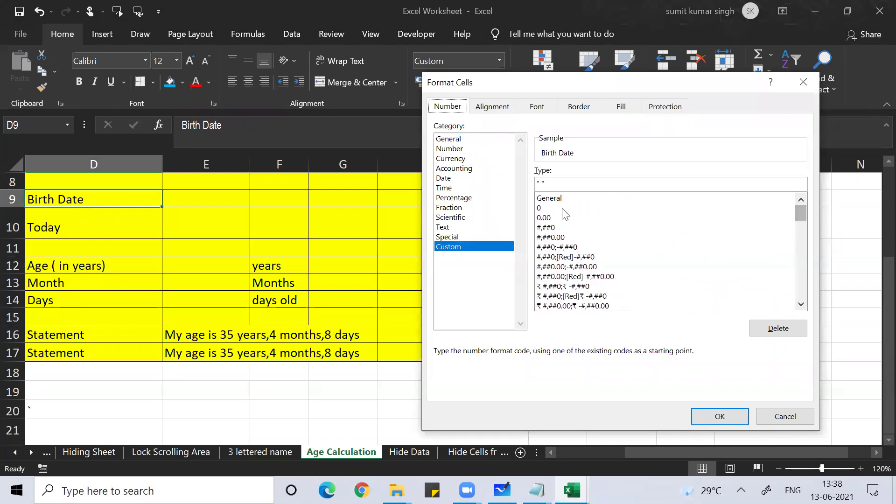
{"action": "left_click", "coordinate": [563, 199]}
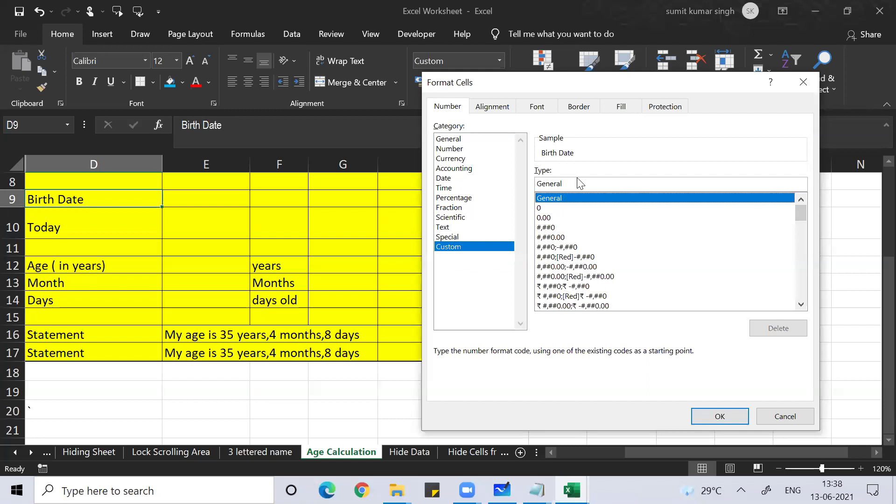
{"action": "key", "text": "BackSpace"}
{"action": "key", "text": "BackSpace"}
{"action": "key", "text": "BackSpace"}
{"action": "key", "text": "BackSpace"}
{"action": "type", "text": "\""}
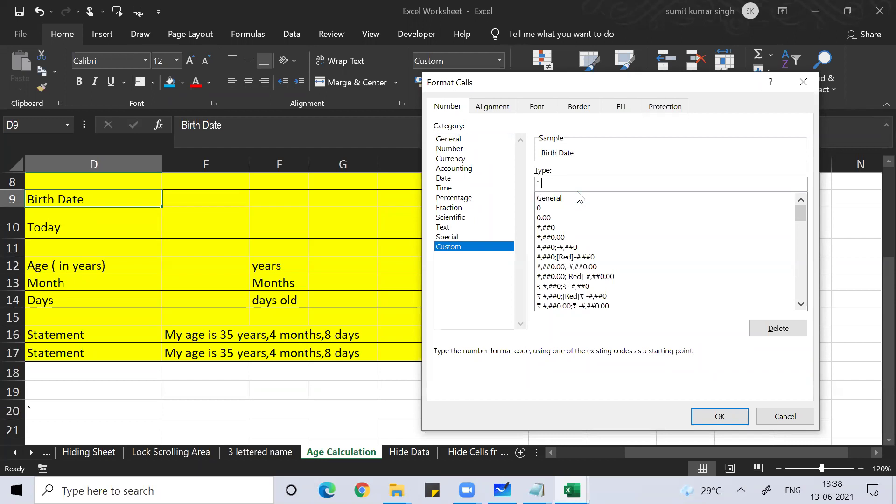
{"action": "left_click", "coordinate": [719, 416]}
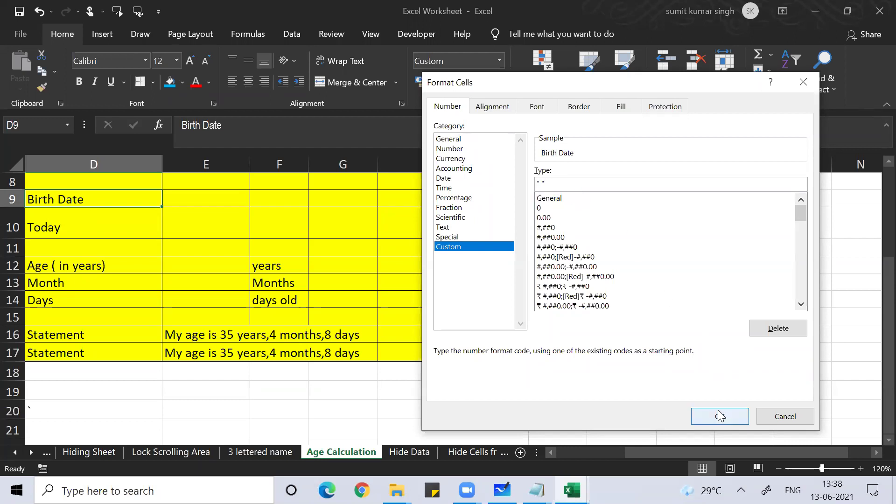
Inspect the hidden formulas in E13, E17, E12 and the age statement.
{"action": "left_click", "coordinate": [211, 286]}
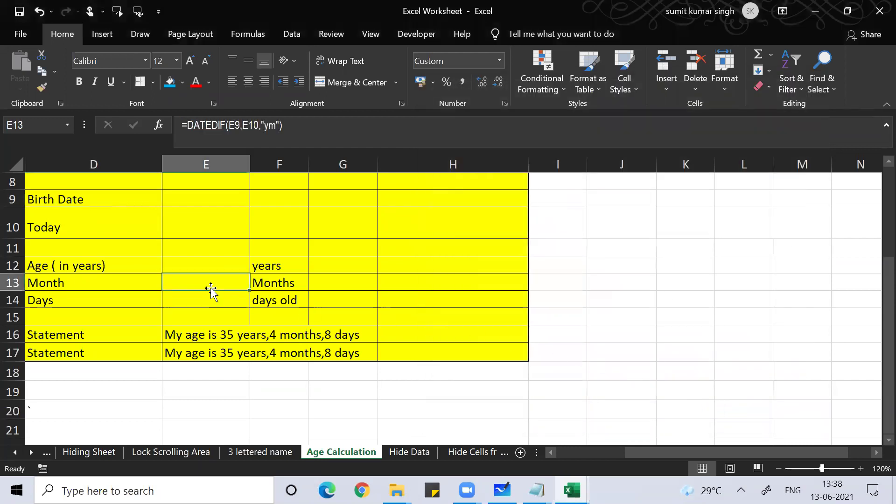
{"action": "left_click", "coordinate": [94, 199]}
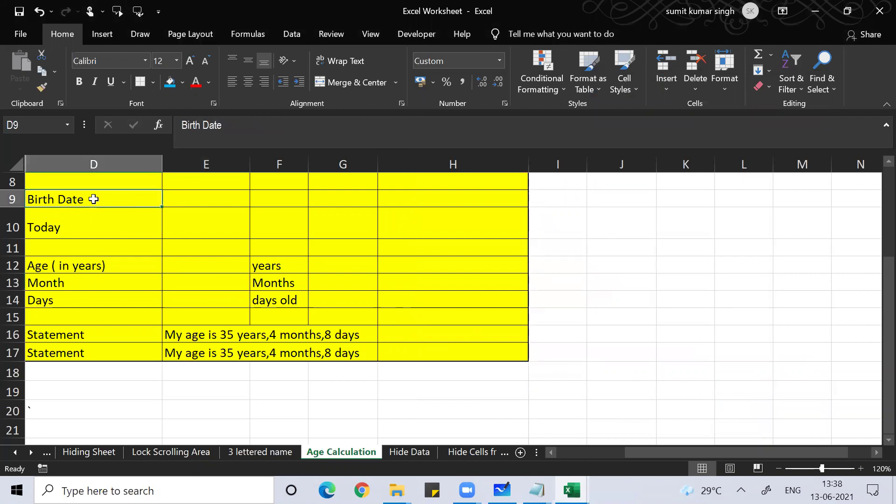
{"action": "left_click", "coordinate": [86, 226]}
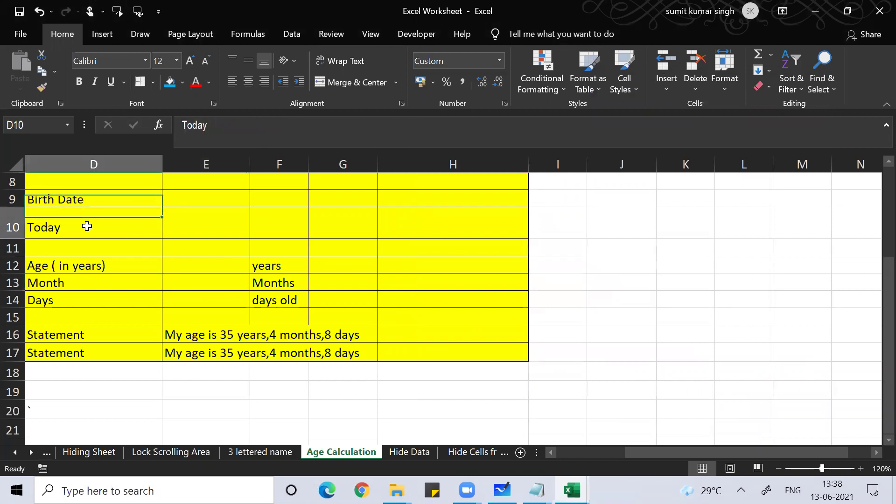
{"action": "left_click", "coordinate": [185, 348]}
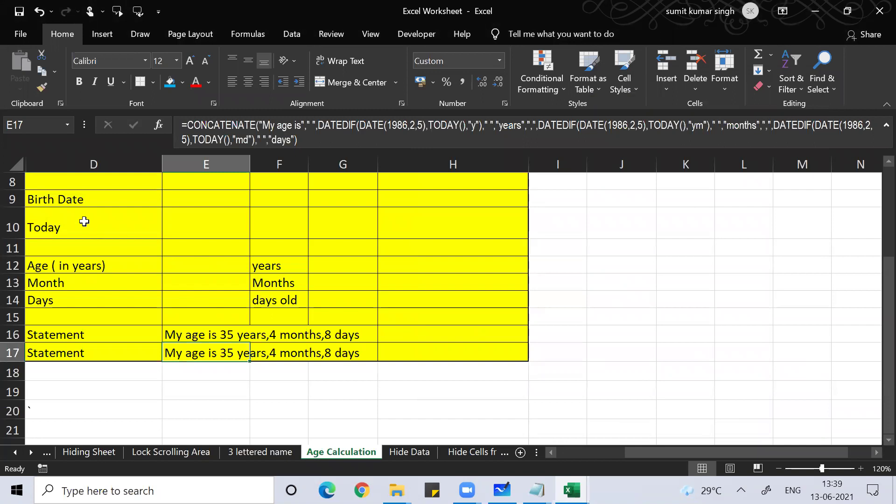
{"action": "left_click", "coordinate": [215, 263]}
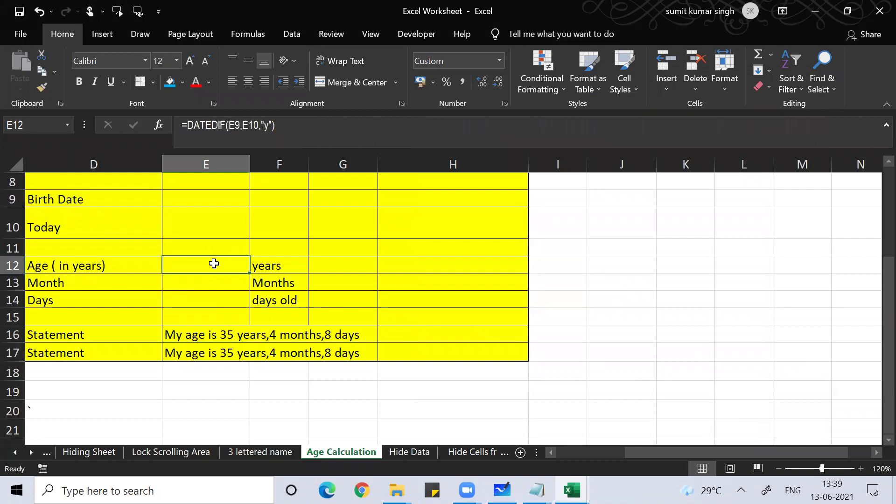
Replace E12's formula with 23444 and confirm the value stays hidden.
{"action": "type", "text": "23444"}
{"action": "left_click", "coordinate": [161, 350]}
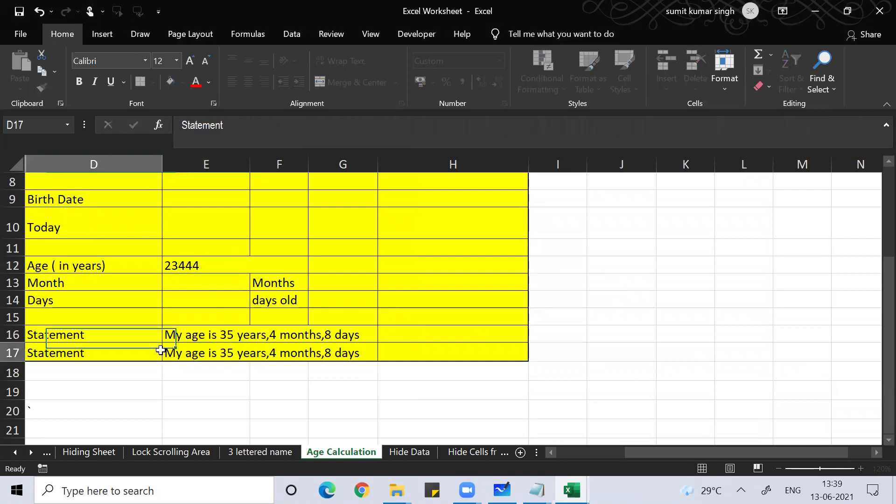
{"action": "left_click", "coordinate": [207, 264]}
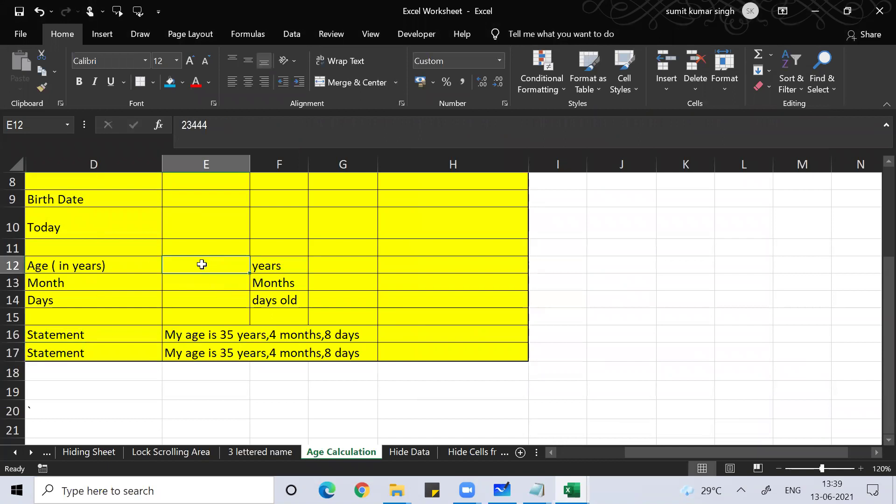
{"action": "double_click", "coordinate": [201, 264]}
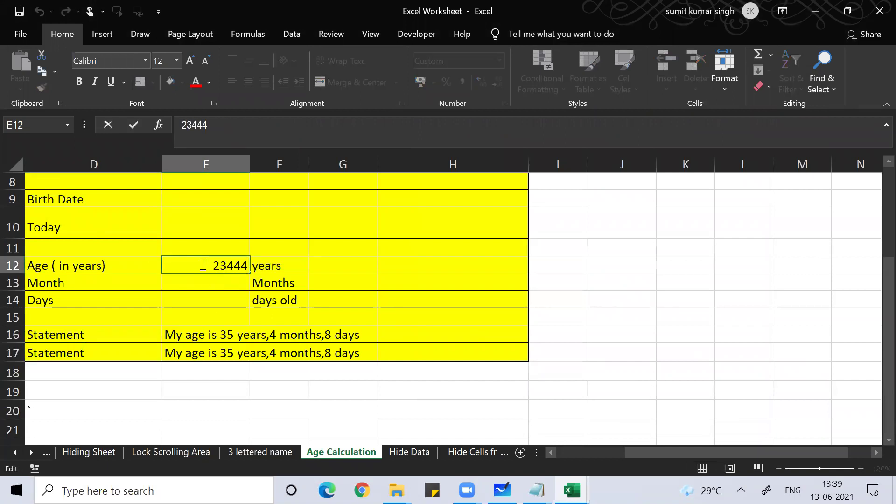
{"action": "key", "text": "Return"}
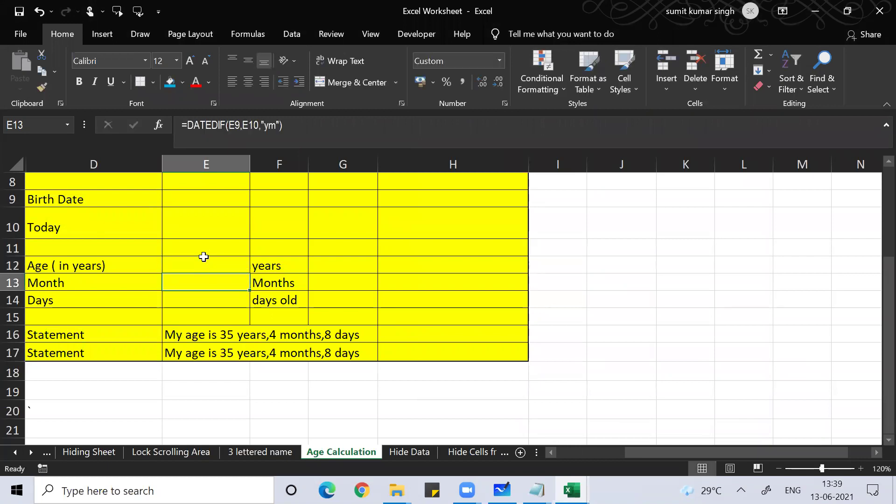
{"action": "left_click", "coordinate": [201, 256]}
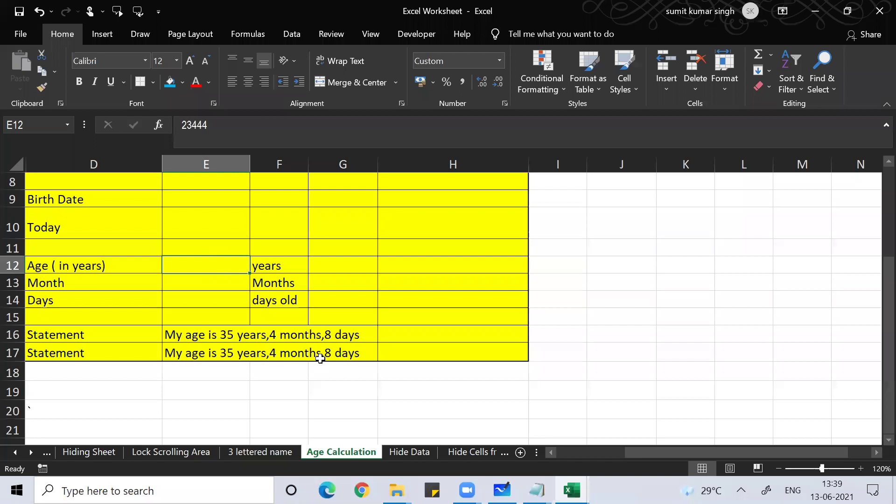
Re-enter E13 and E14 to show their formula results remain invisible.
{"action": "key", "text": "Down"}
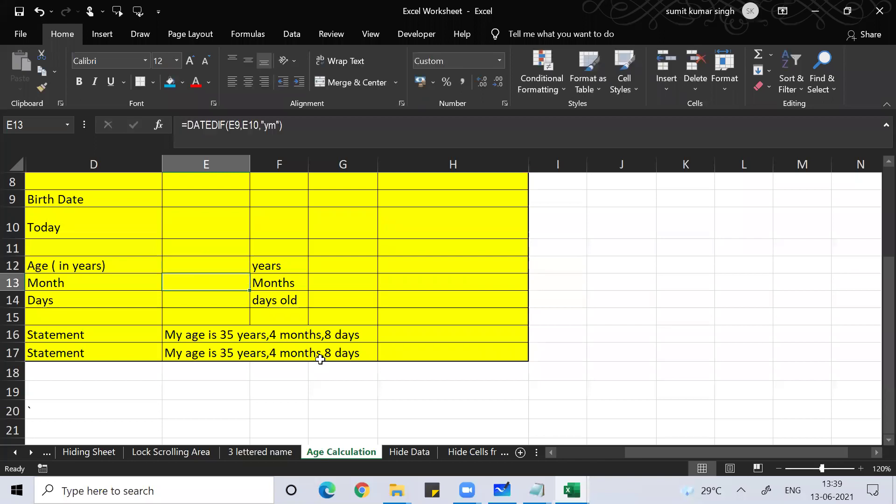
{"action": "key", "text": "F2"}
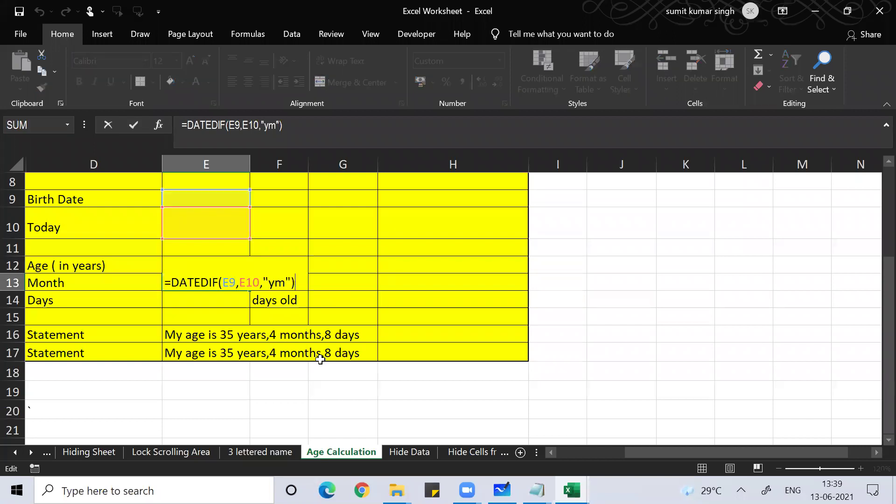
{"action": "key", "text": "Return"}
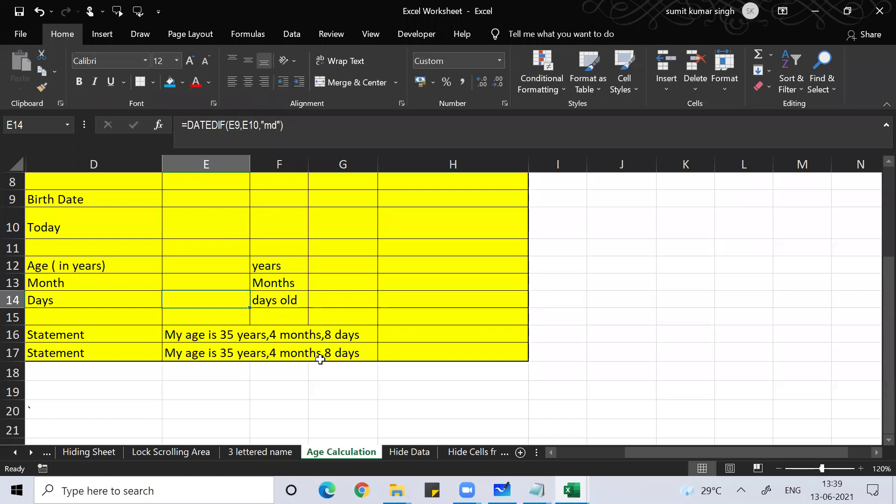
{"action": "key", "text": "F2"}
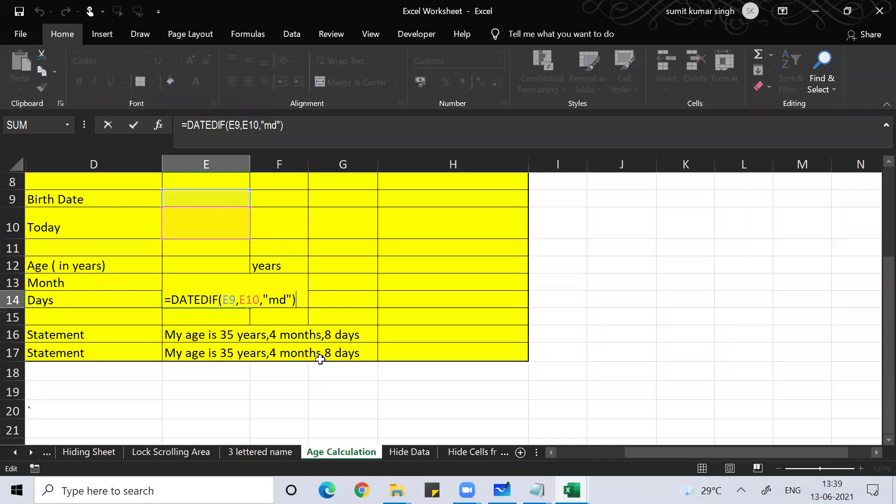
{"action": "key", "text": "Return"}
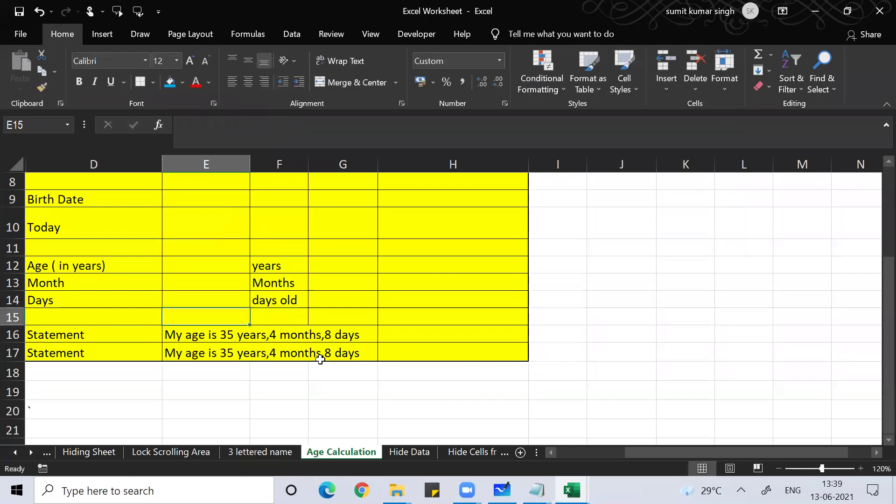
Bring up the ATTENDANCE OF 4TH SEM workbook with its Total Class =COUNTA(D4:M4), then switch back to Whiteboard.
{"action": "key", "text": "alt+Tab"}
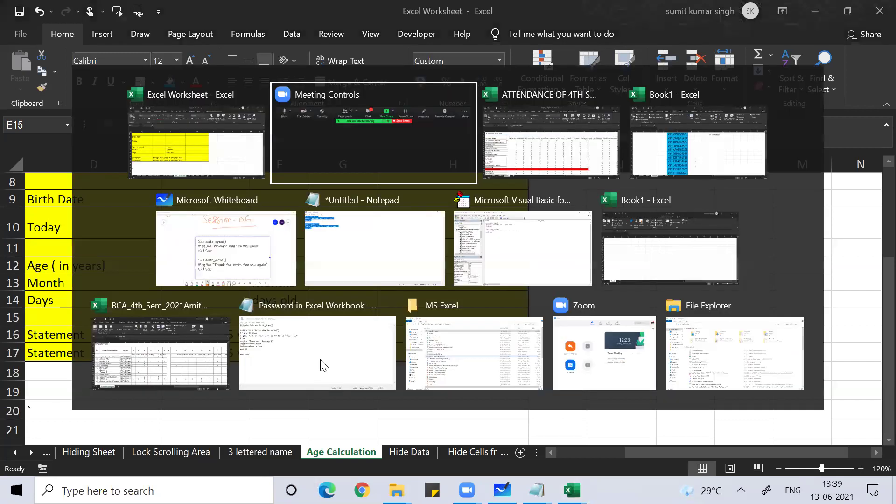
{"action": "key", "text": "Tab"}
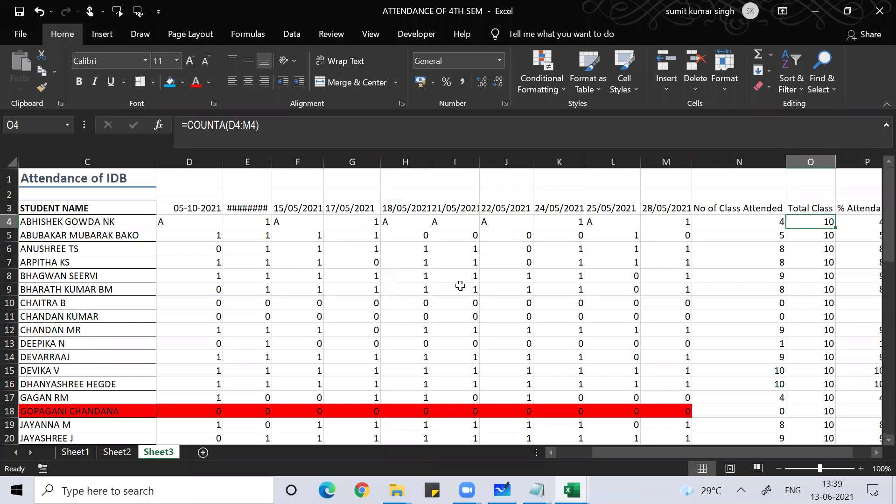
{"action": "key", "text": "alt+Tab"}
{"action": "key", "text": "alt+Tab"}
{"action": "key", "text": "alt+Tab"}
{"action": "key", "text": "alt+Tab"}
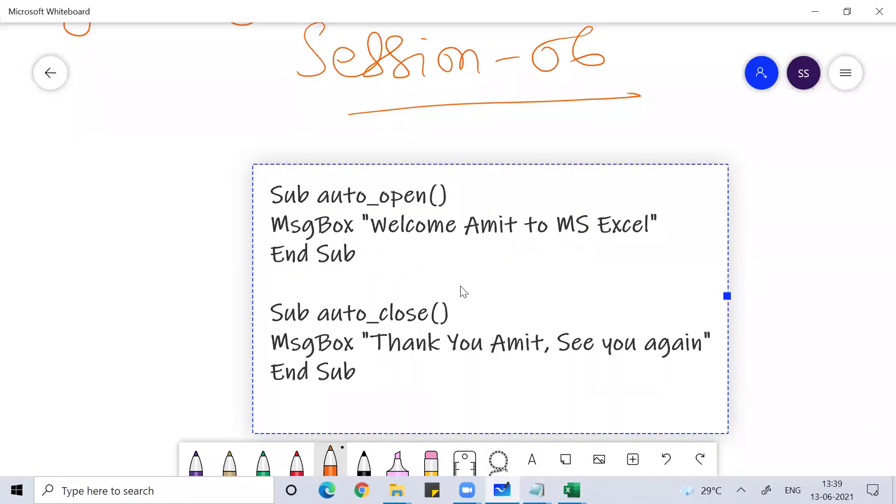
Pan to blank canvas beside the code box and give the black pen a thicker stroke.
{"action": "scroll", "coordinate": [462, 292], "scroll_direction": "right", "scroll_amount": 10}
{"action": "scroll", "coordinate": [462, 292], "scroll_direction": "right", "scroll_amount": 10}
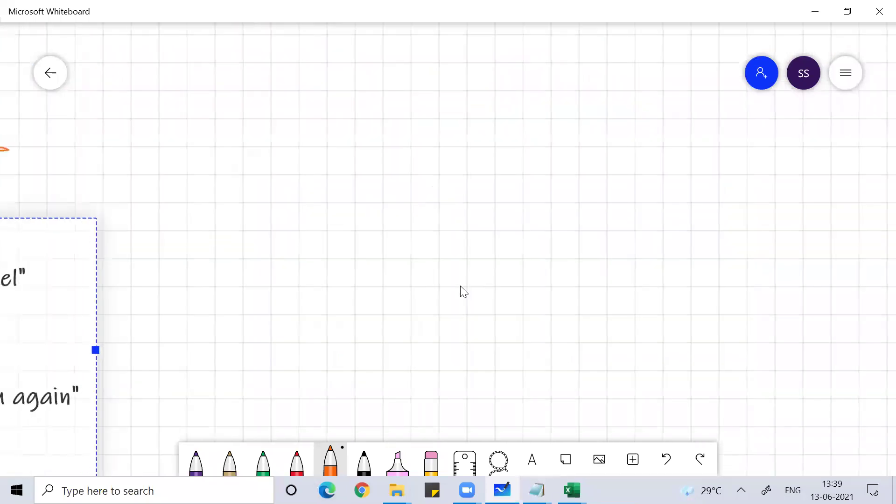
{"action": "scroll", "coordinate": [464, 292], "scroll_direction": "left", "scroll_amount": 1}
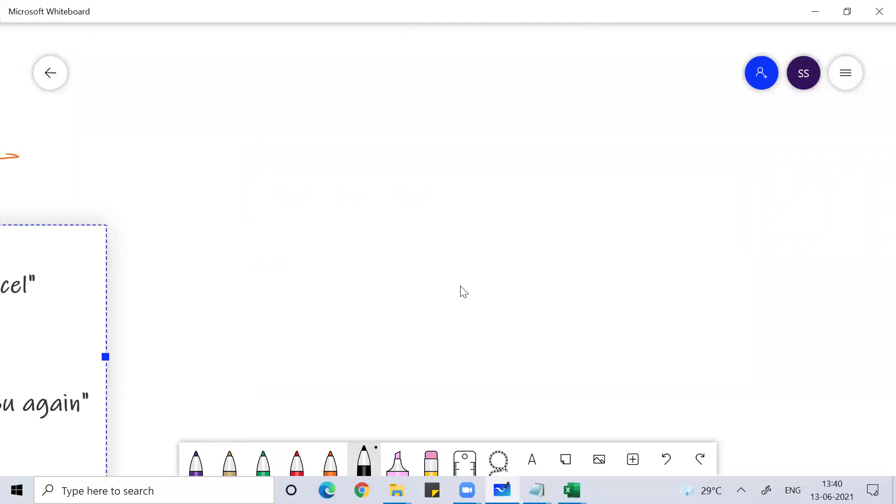
{"action": "left_click", "coordinate": [362, 456]}
{"action": "left_click", "coordinate": [397, 392]}
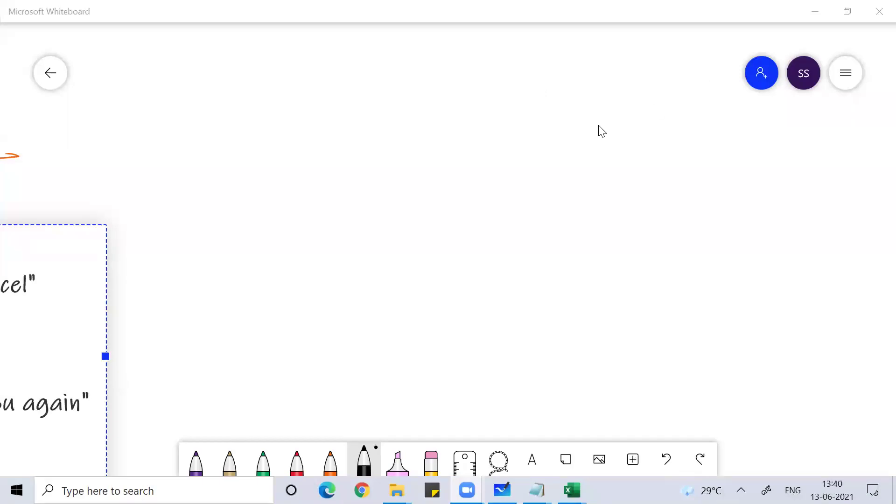
Handwrite "thank you" in black mid-canvas and circle it with a large oval.
{"action": "left_click_drag", "start_coordinate": [336, 187], "coordinate": [377, 292]}
{"action": "mouse_move", "coordinate": [322, 251]}
{"action": "left_mouse_down"}
{"action": "mouse_move", "coordinate": [381, 198]}
{"action": "mouse_move", "coordinate": [434, 252]}
{"action": "mouse_move", "coordinate": [492, 257]}
{"action": "left_mouse_up"}
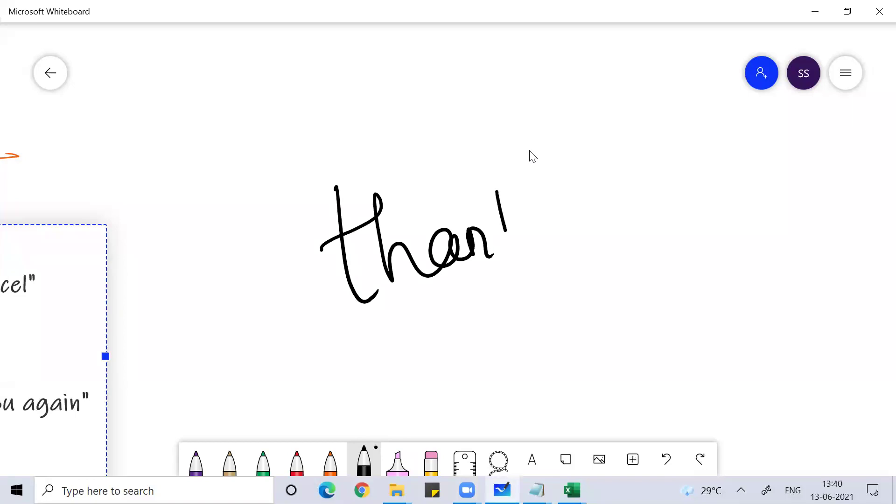
{"action": "left_click_drag", "start_coordinate": [496, 191], "coordinate": [515, 256]}
{"action": "left_click_drag", "start_coordinate": [530, 211], "coordinate": [556, 230]}
{"action": "left_click_drag", "start_coordinate": [579, 201], "coordinate": [736, 199]}
{"action": "mouse_move", "coordinate": [298, 176]}
{"action": "left_mouse_down"}
{"action": "mouse_move", "coordinate": [521, 110]}
{"action": "mouse_move", "coordinate": [480, 364]}
{"action": "mouse_move", "coordinate": [350, 149]}
{"action": "left_mouse_up"}
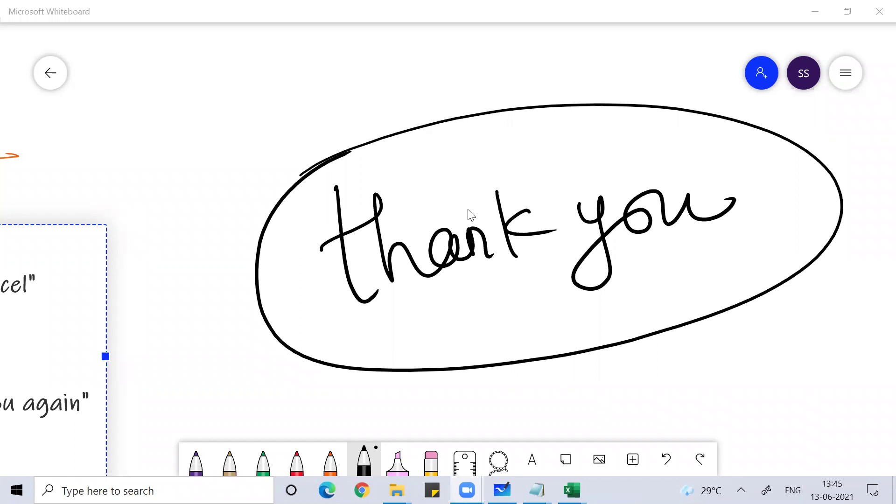
Close Whiteboard, returning to the ATTENDANCE OF 4TH SEM workbook on Sheet3.
{"action": "scroll", "coordinate": [471, 215], "scroll_direction": "up", "scroll_amount": 2}
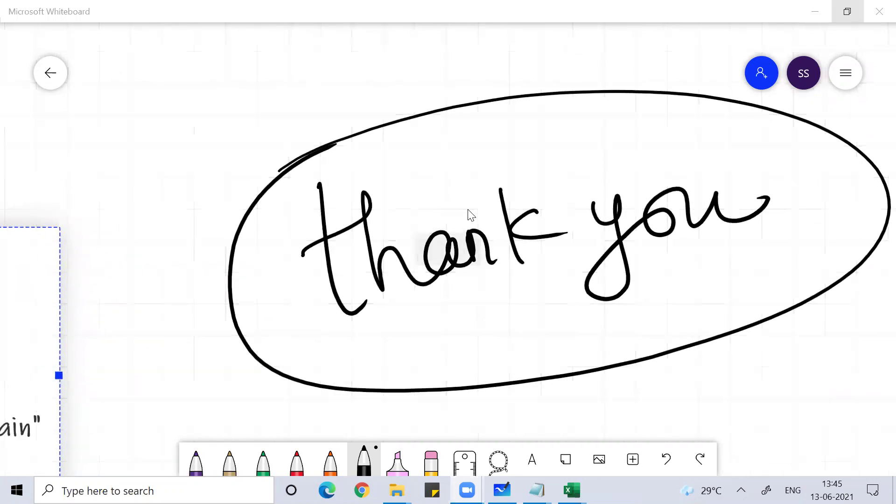
{"action": "left_click", "coordinate": [880, 12]}
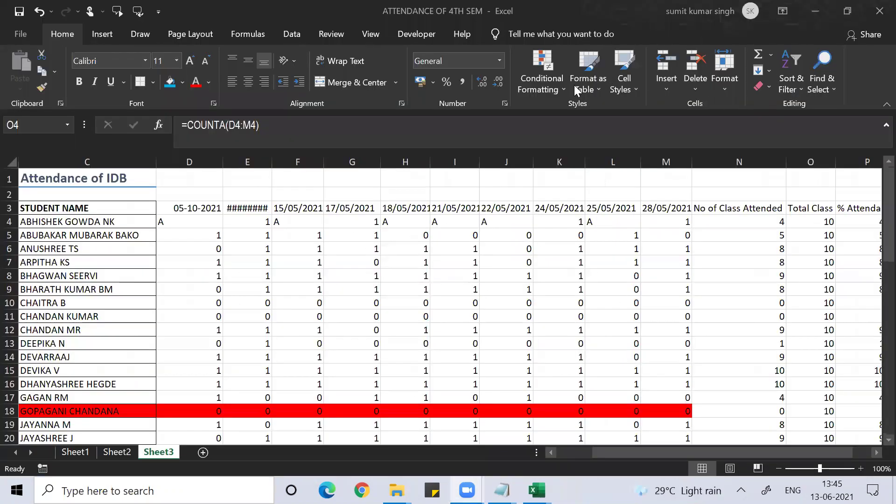